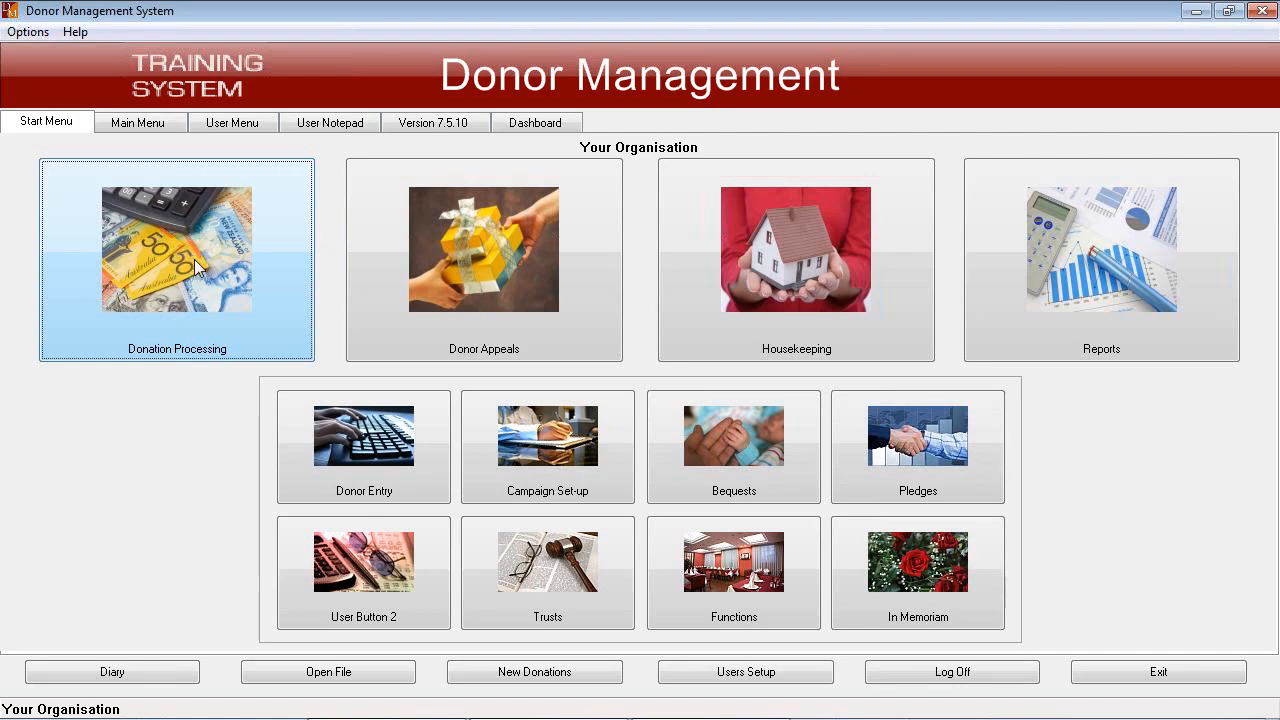
Open Donation Processing, review the Auto Deduct and Web Donations options, and return to its home list
left_click(196, 266)
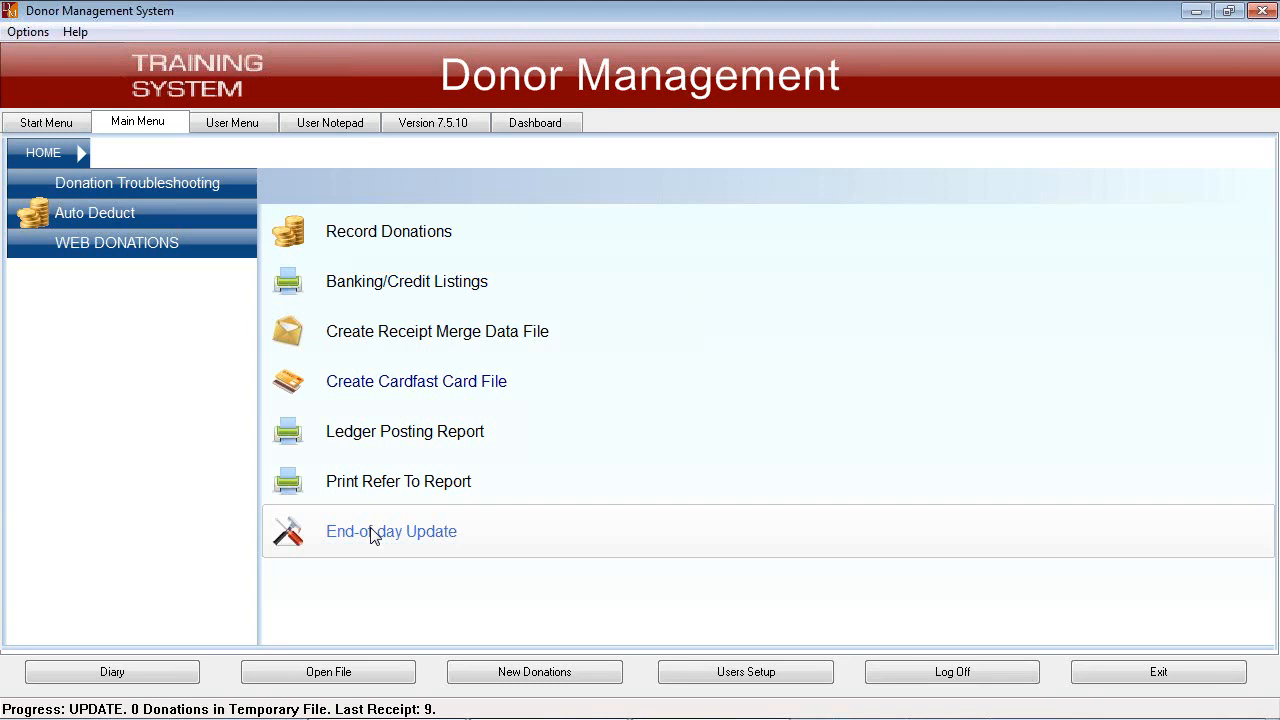
left_click(146, 211)
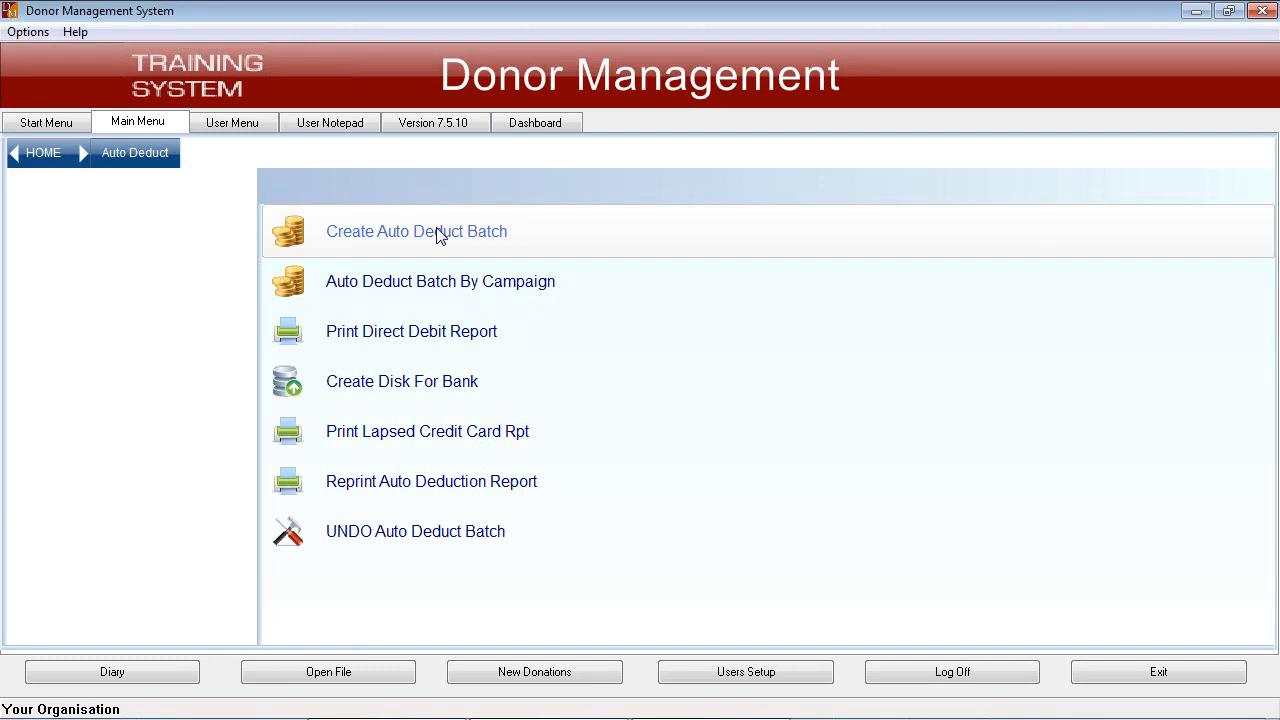
left_click(45, 152)
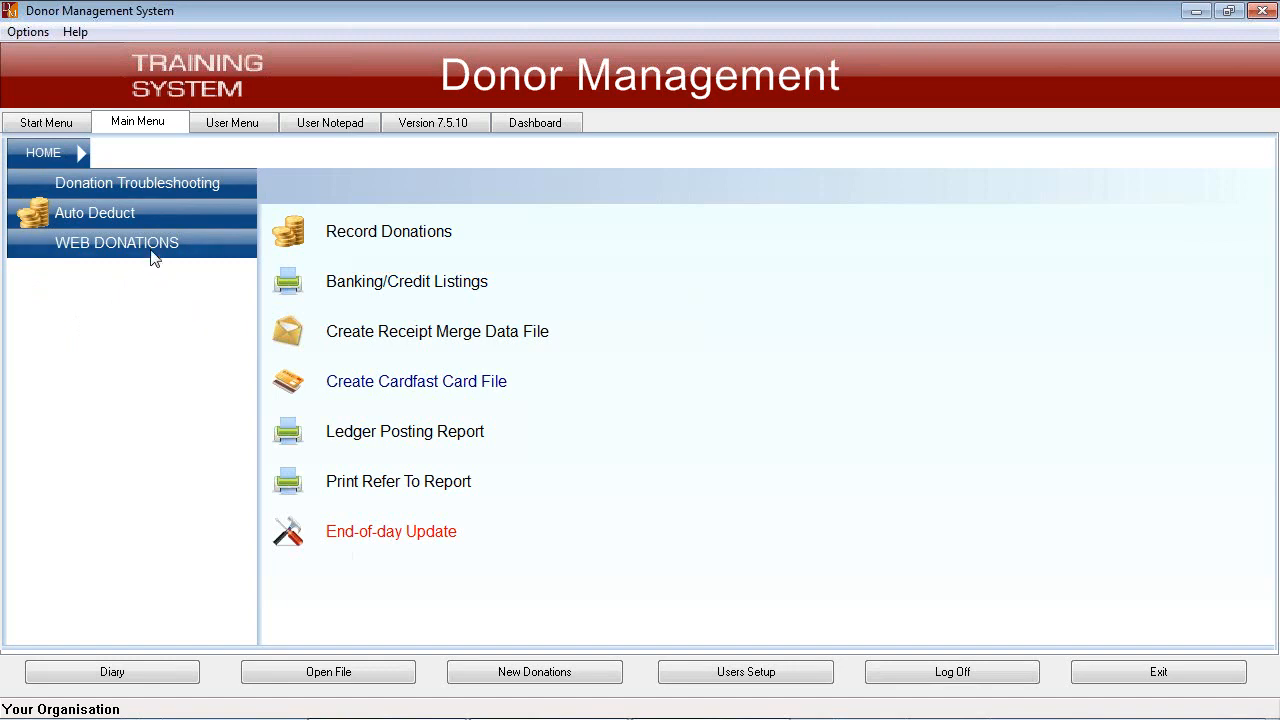
left_click(114, 241)
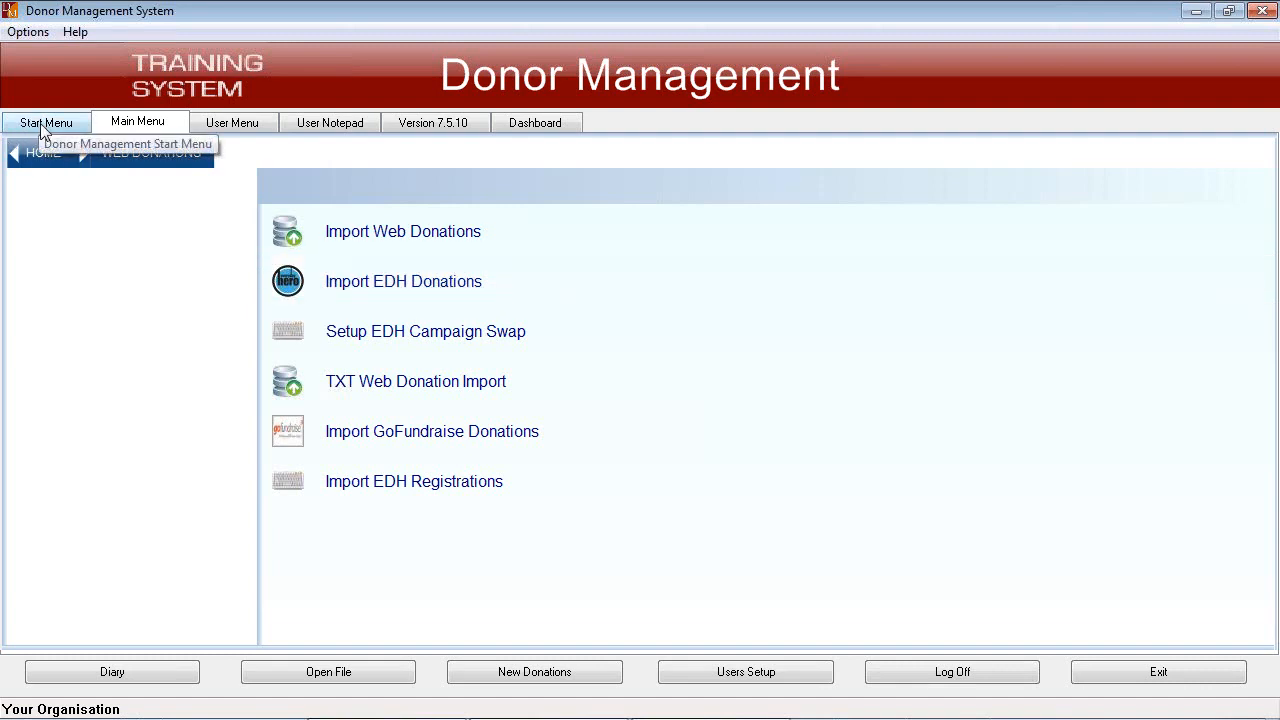
left_click(40, 157)
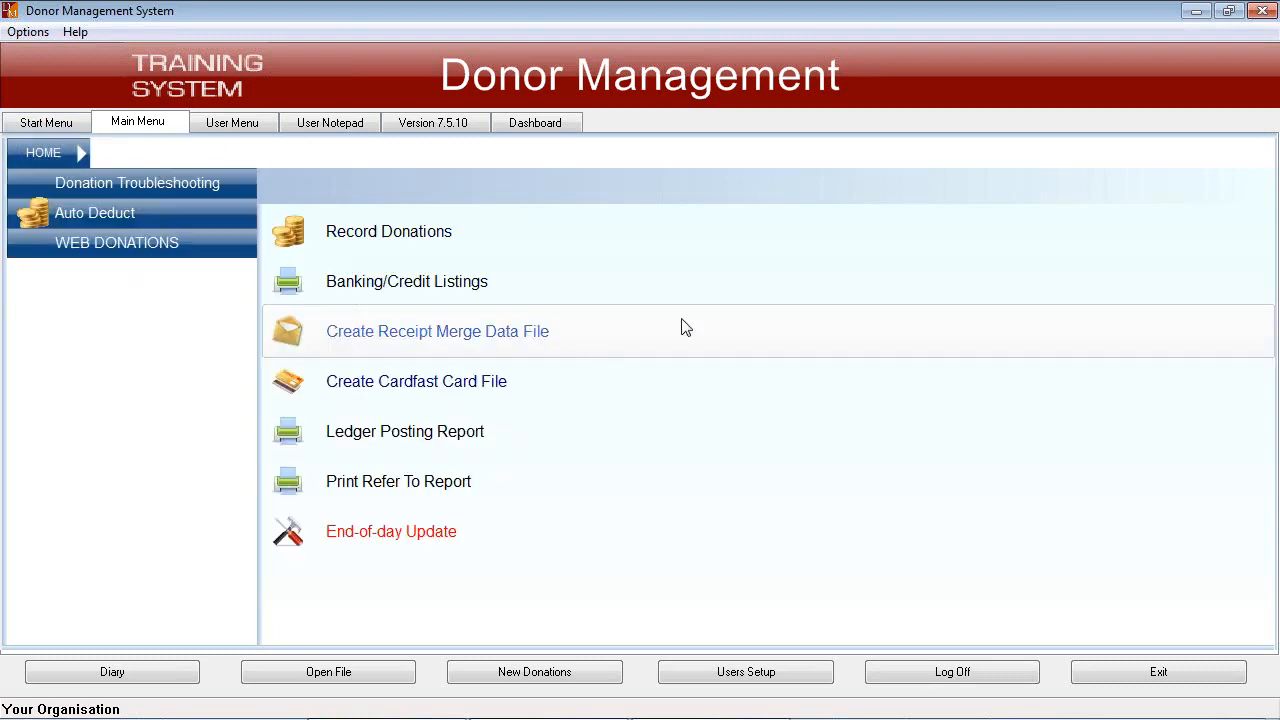
Open Record Donations and start a new batch of type D (Donations)
left_click(408, 236)
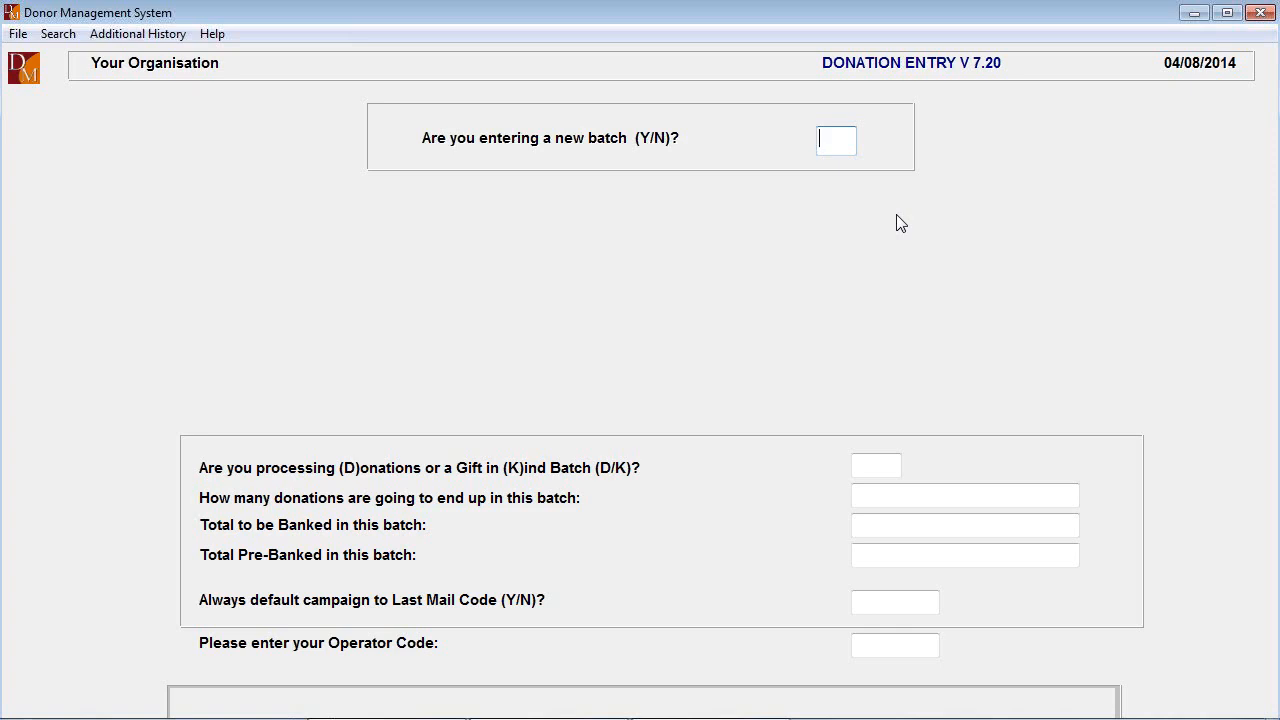
type("Y")
key("Return")
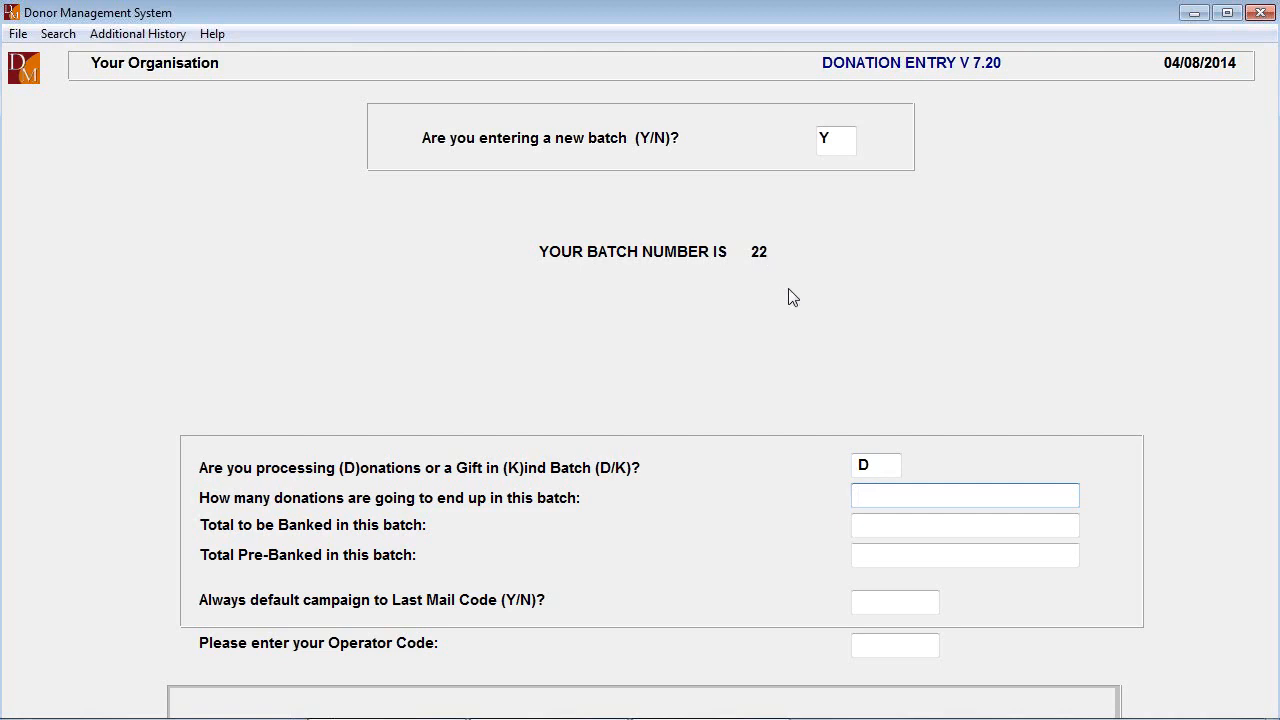
Set the batch to 2 donations with $300.00 to be banked, no pre-banked total and campaign defaulting N, and continue to donor entry
type("2")
key("Return")
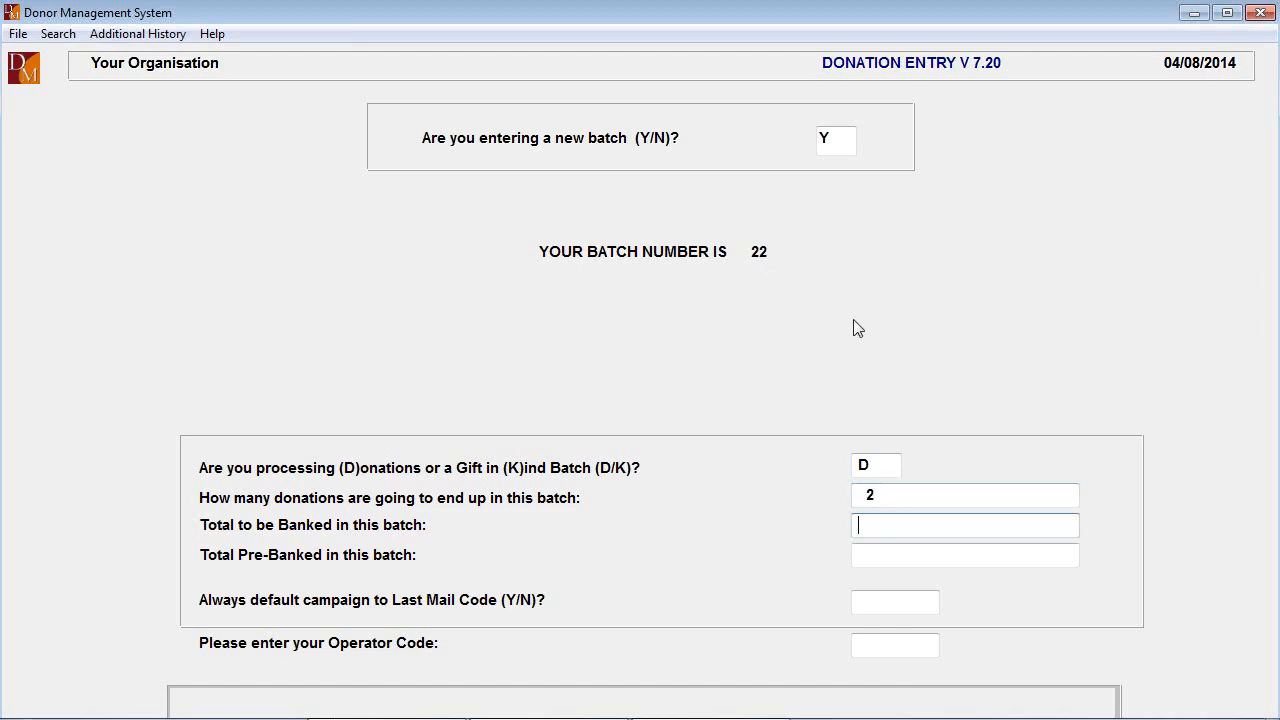
type("3000")
key("BackSpace")
key("Return")
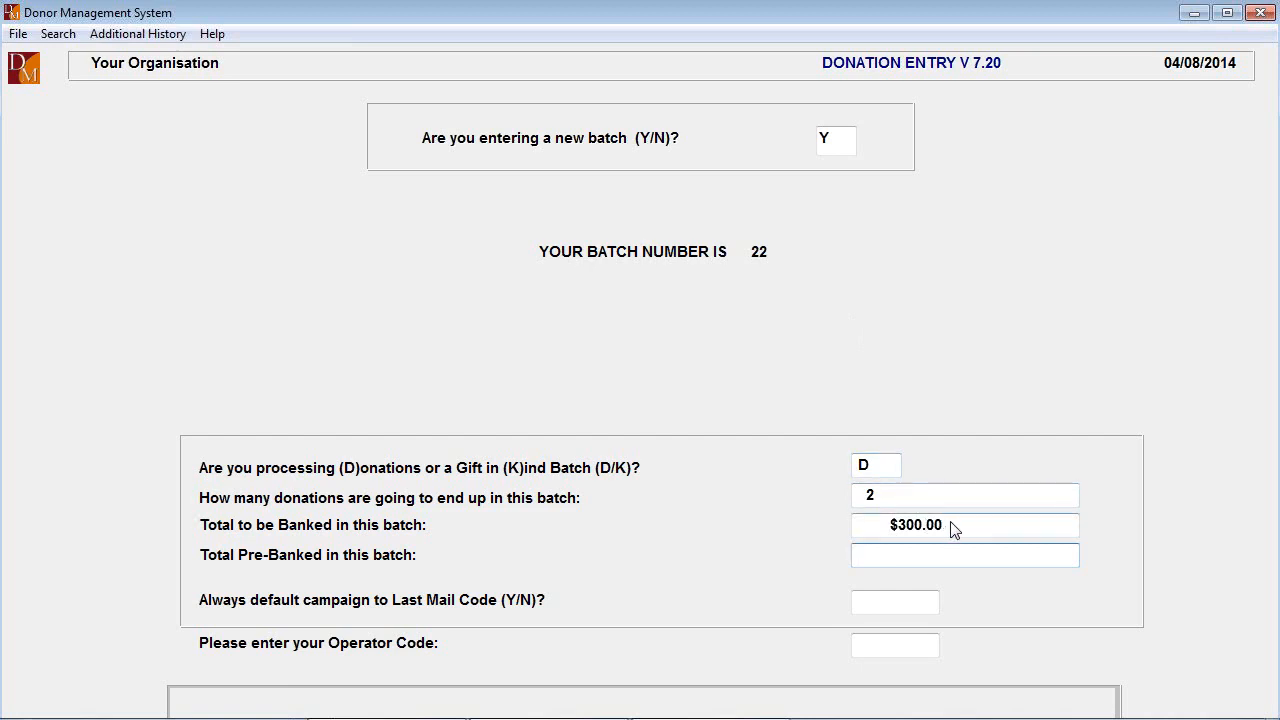
key("Return")
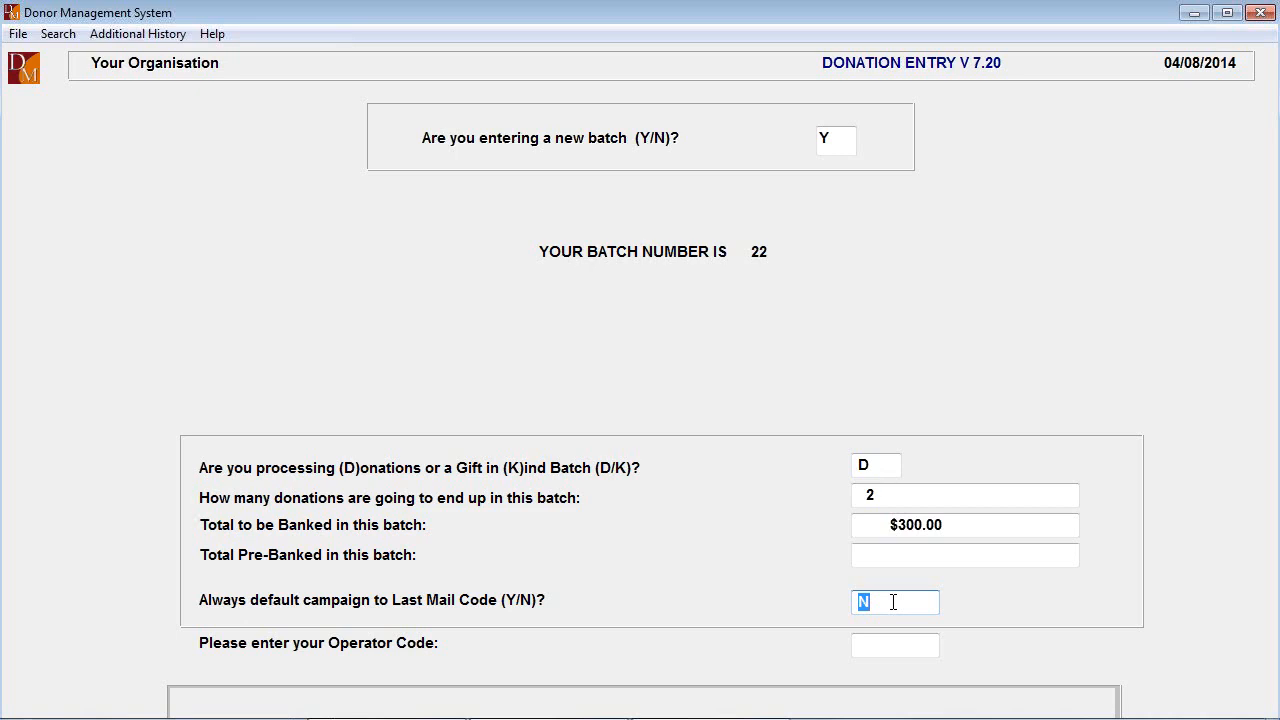
key("Return")
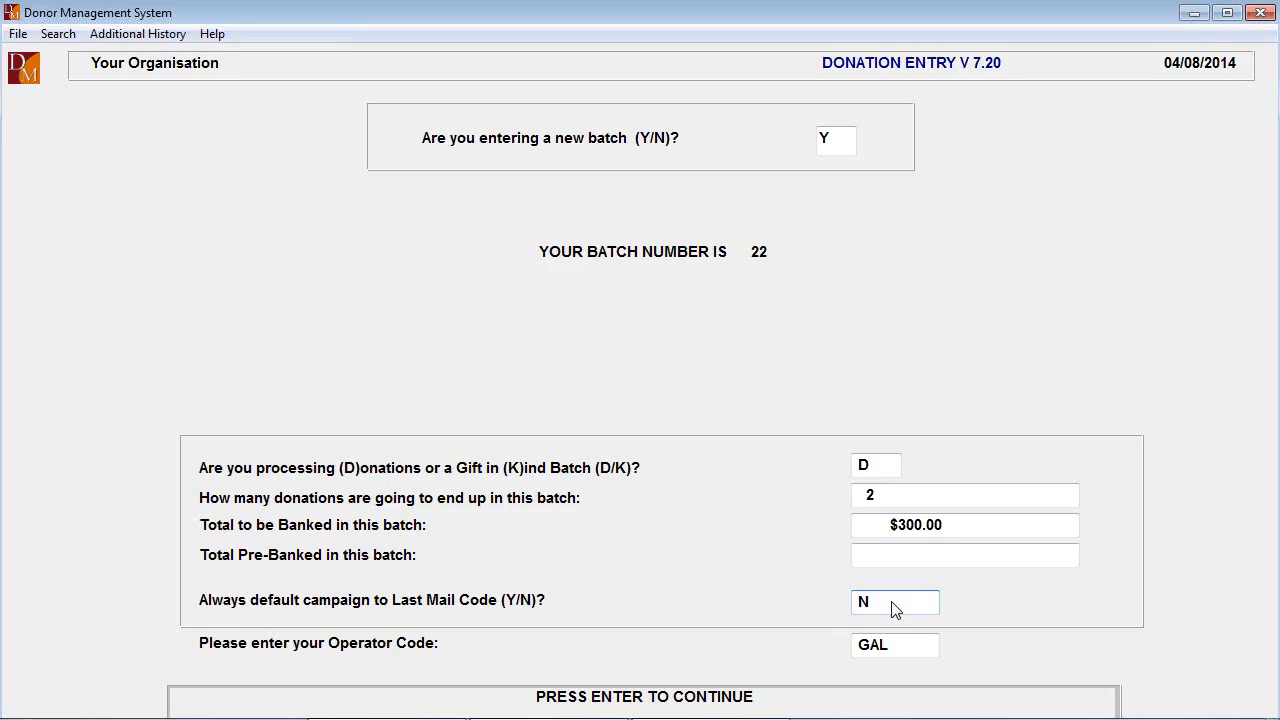
key("Return")
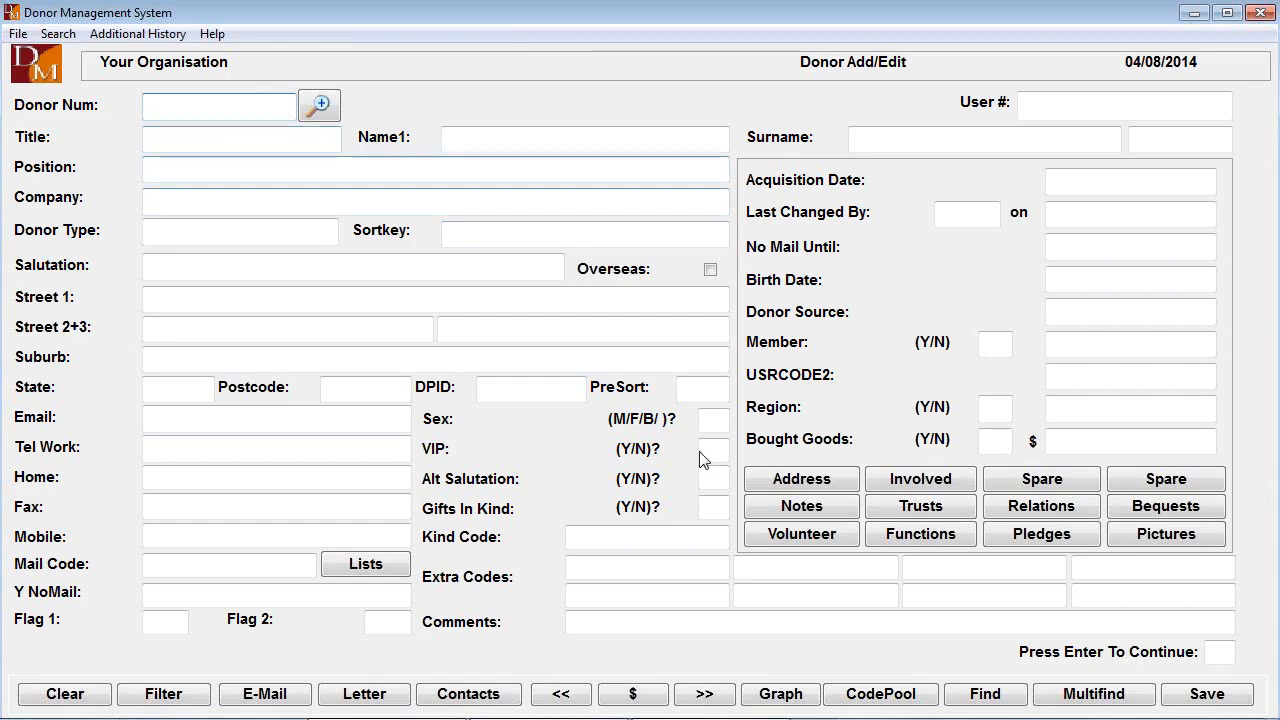
Search for donors with the surname prefix SM and load the first matching individual's record
left_click(1094, 694)
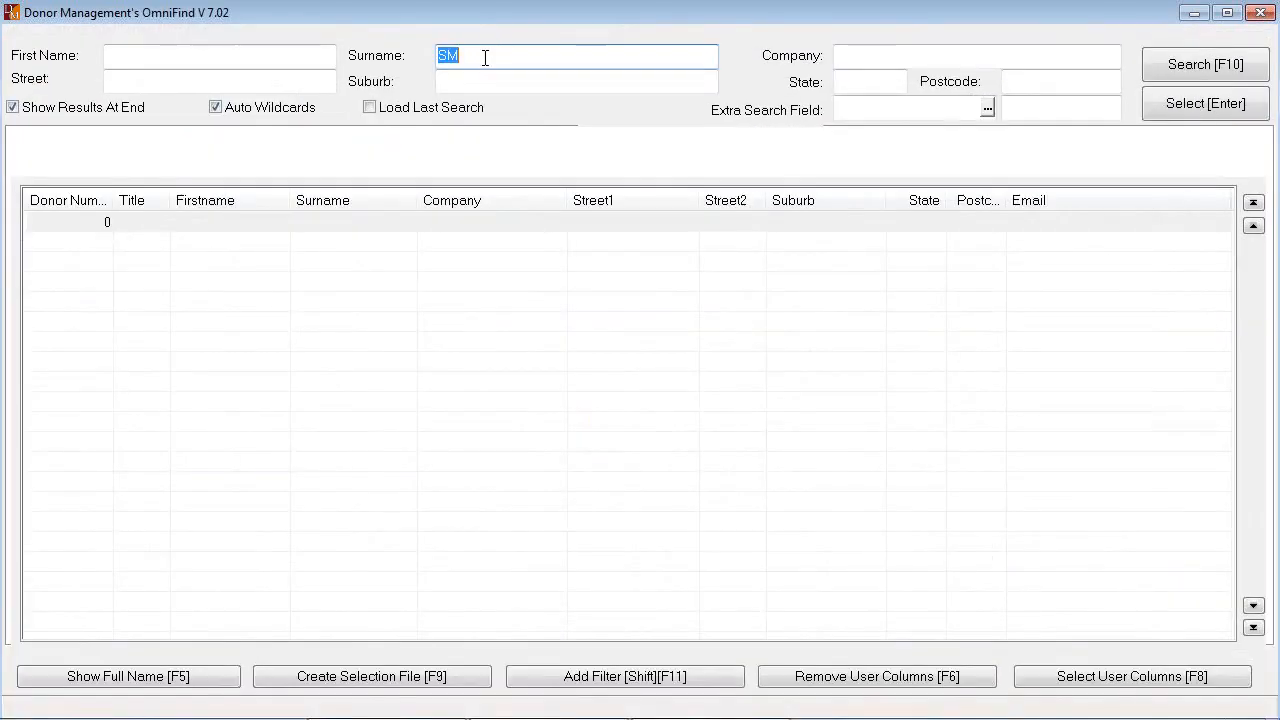
left_click(1198, 68)
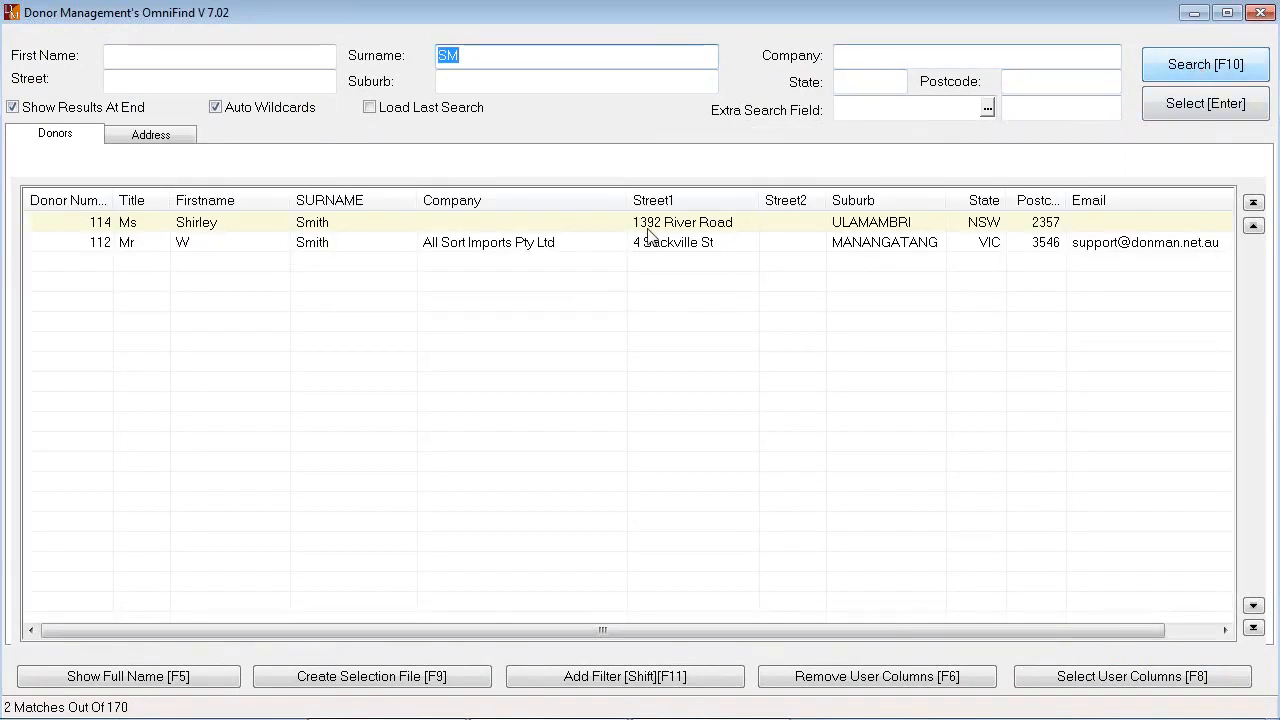
double_click(229, 222)
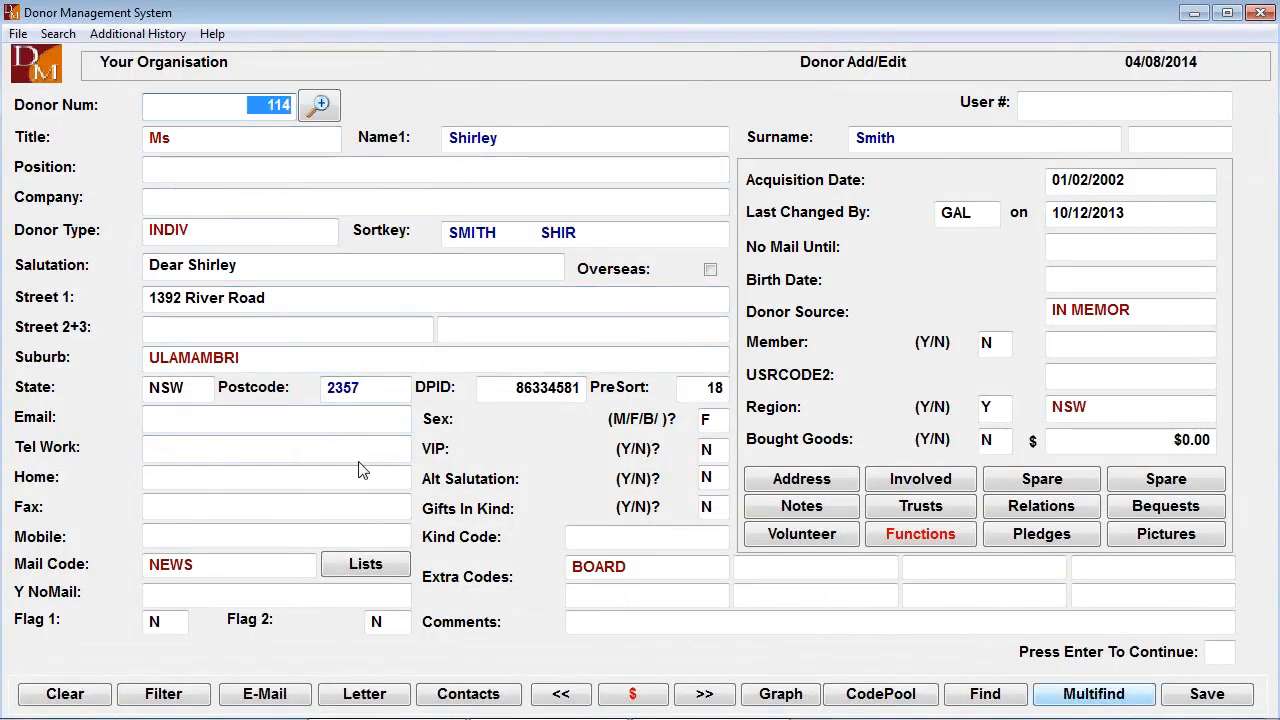
Accept the donor's details and giving summary unchanged and continue to the donation entry form
key("Return")
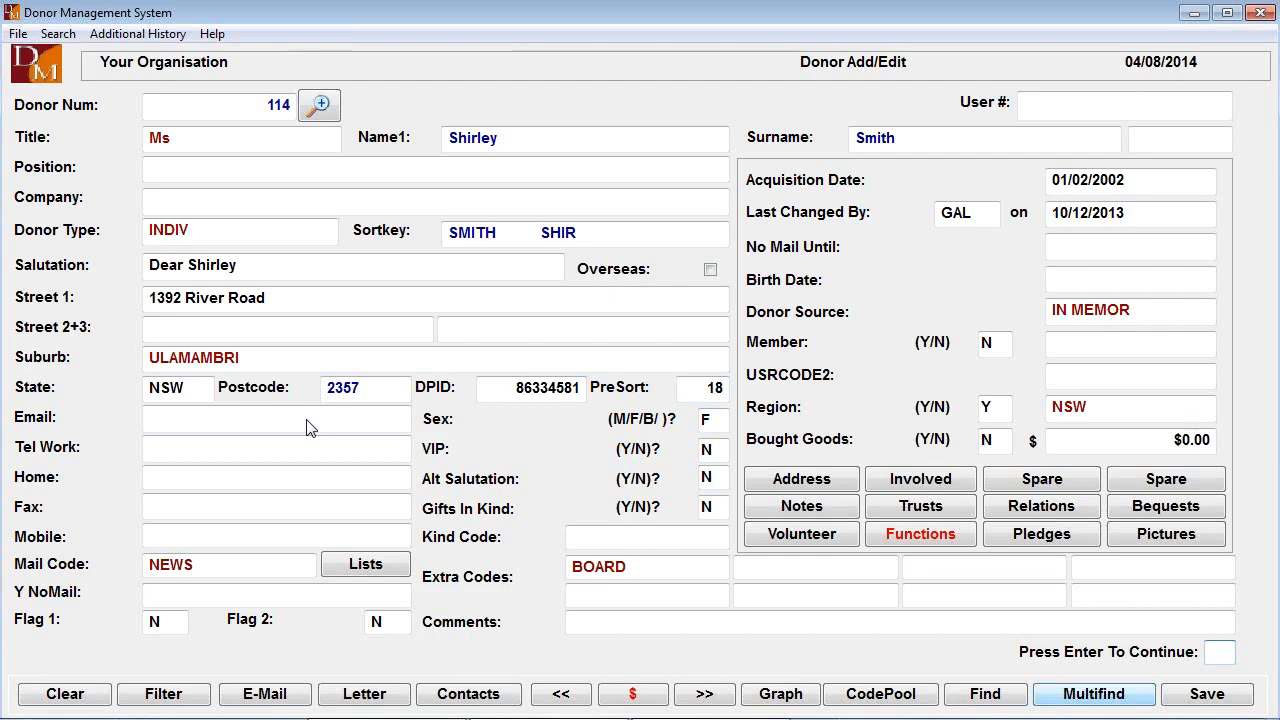
key("Return")
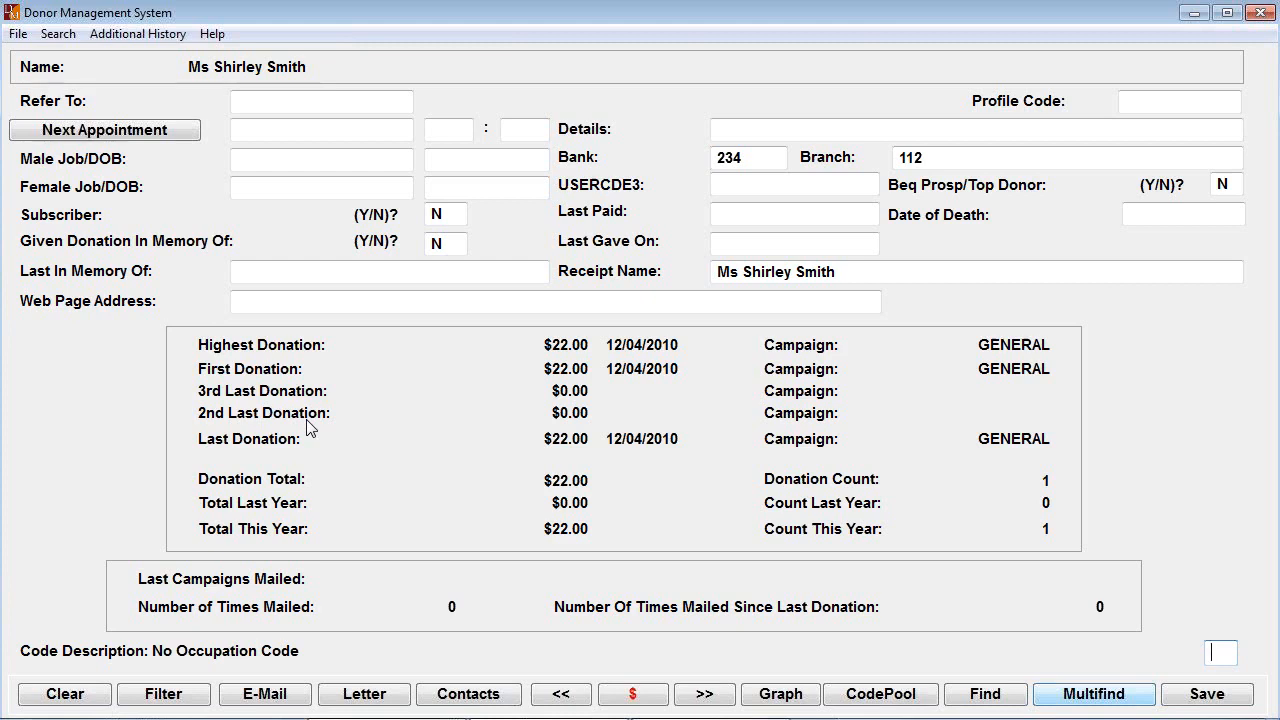
key("Return")
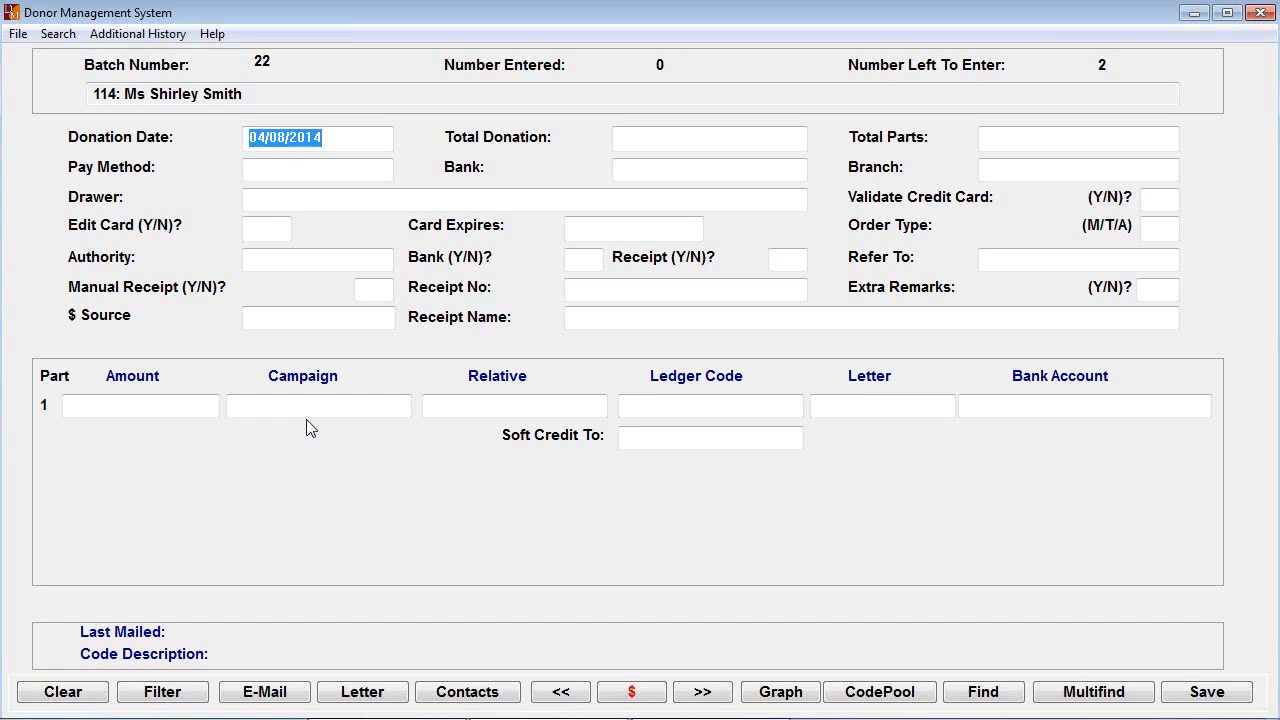
Set the donation date to 01/08/2014 and the total donation to $150.00
type("0")
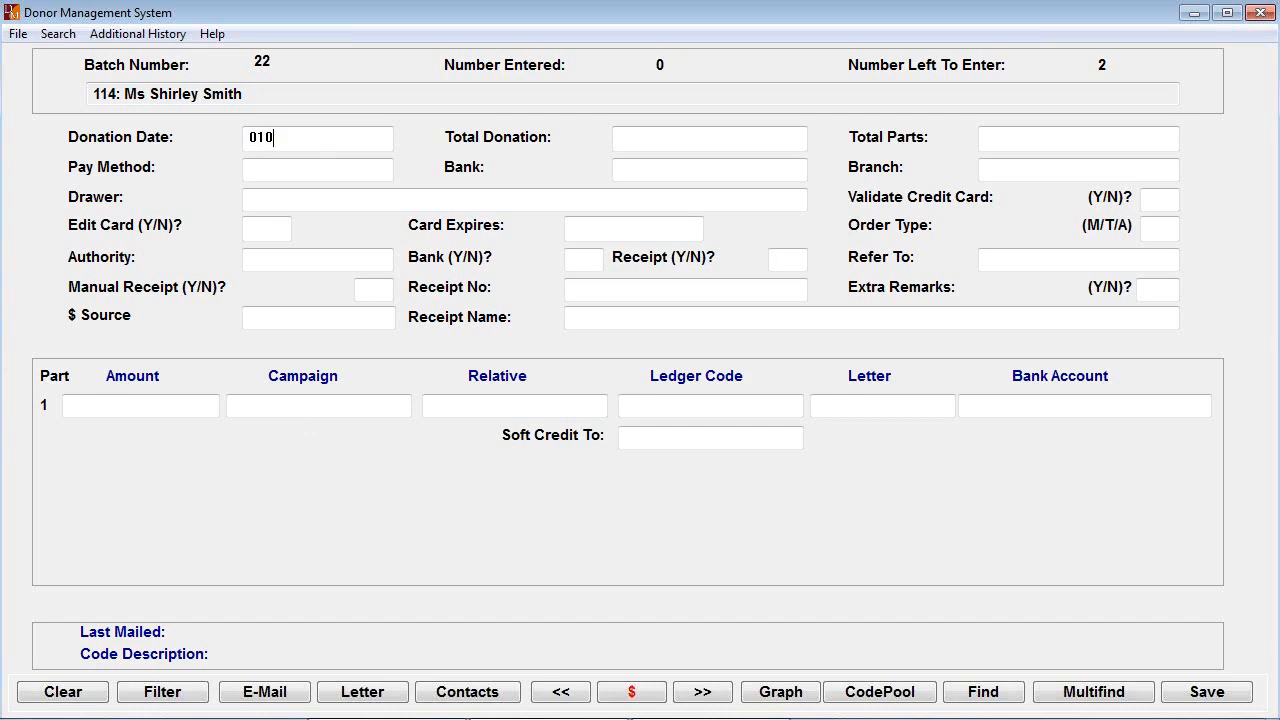
type("1/08/2014")
key("Tab")
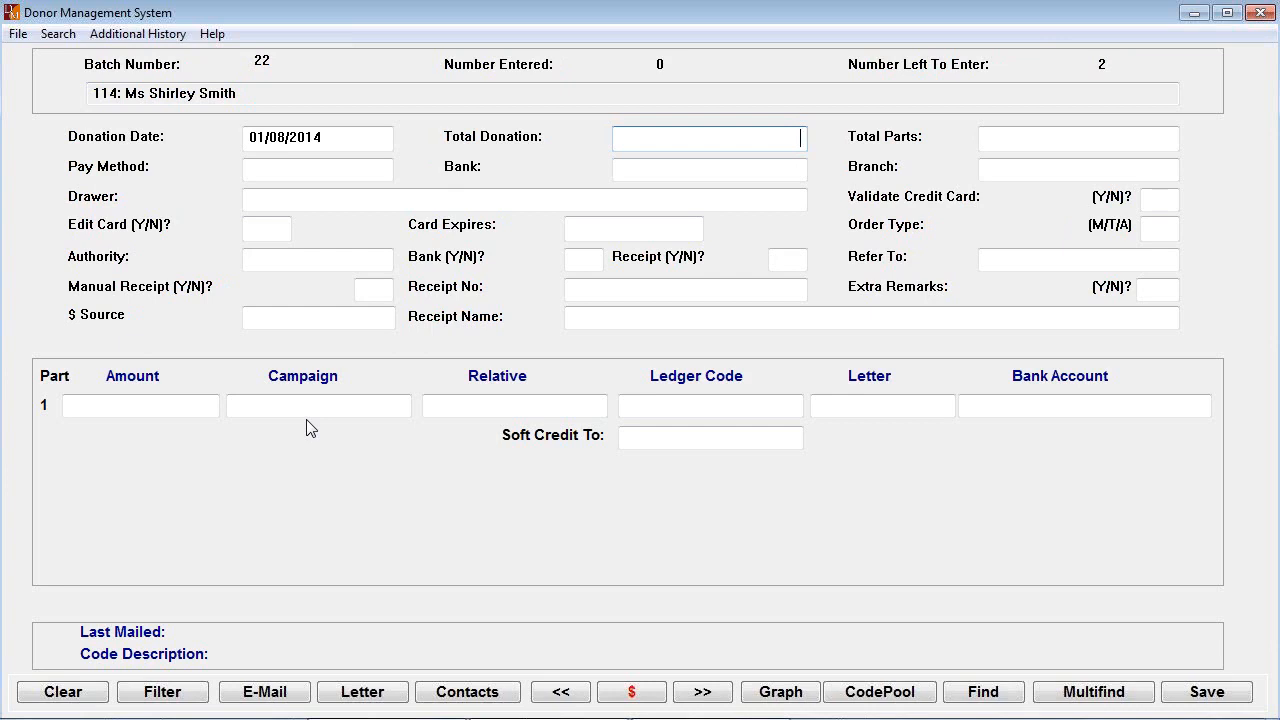
type("150")
key("Tab")
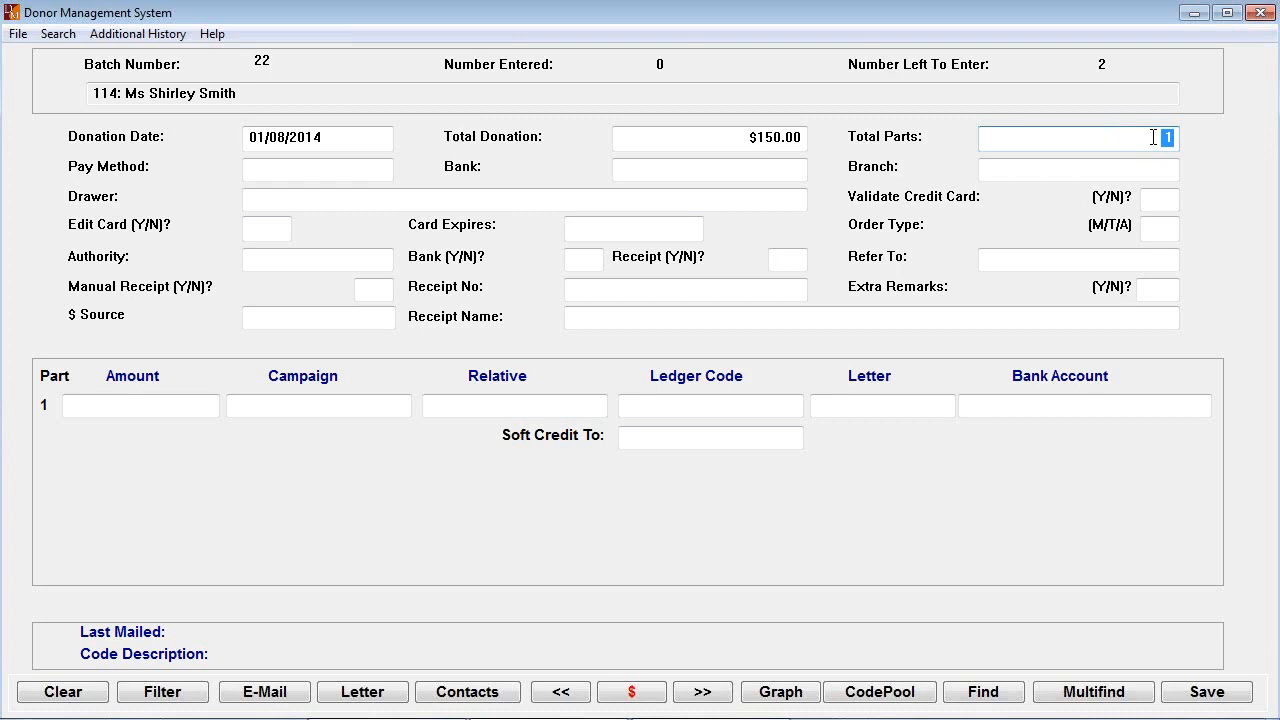
Try splitting the donation into 2 parts, and restore Total Parts to 1
type("2")
key("Tab")
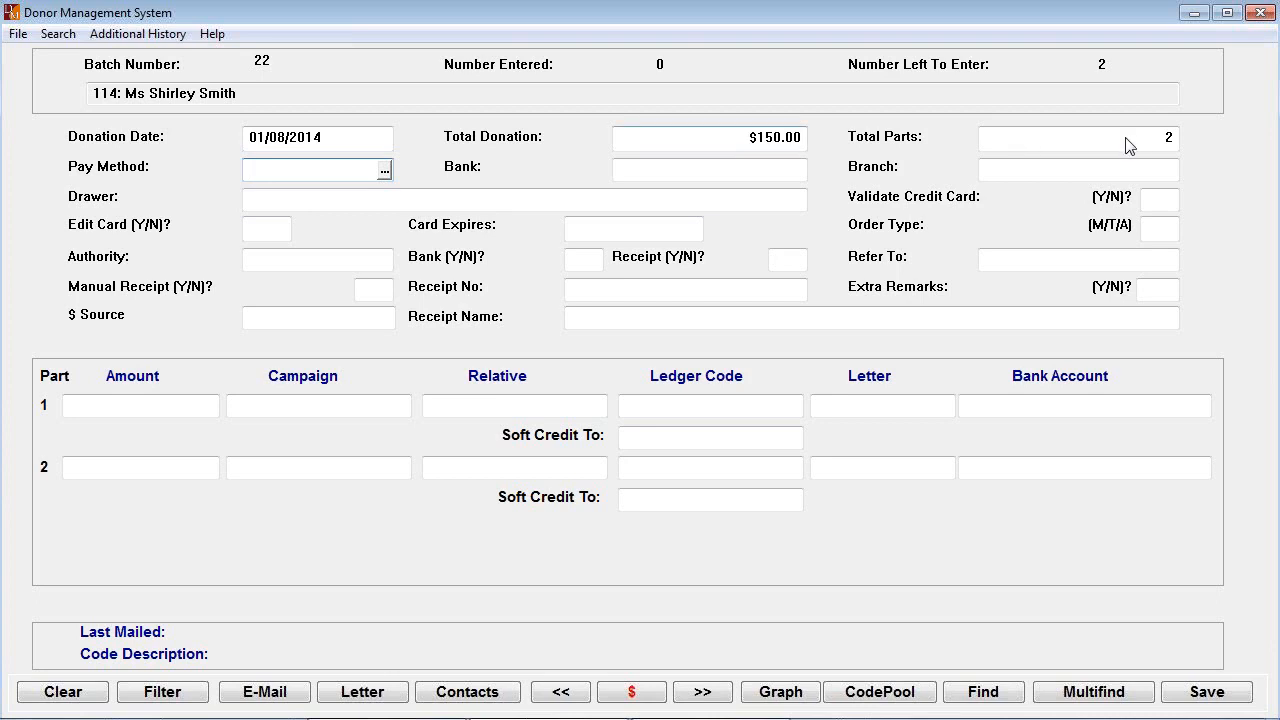
double_click(1167, 138)
type("1")
key("Tab")
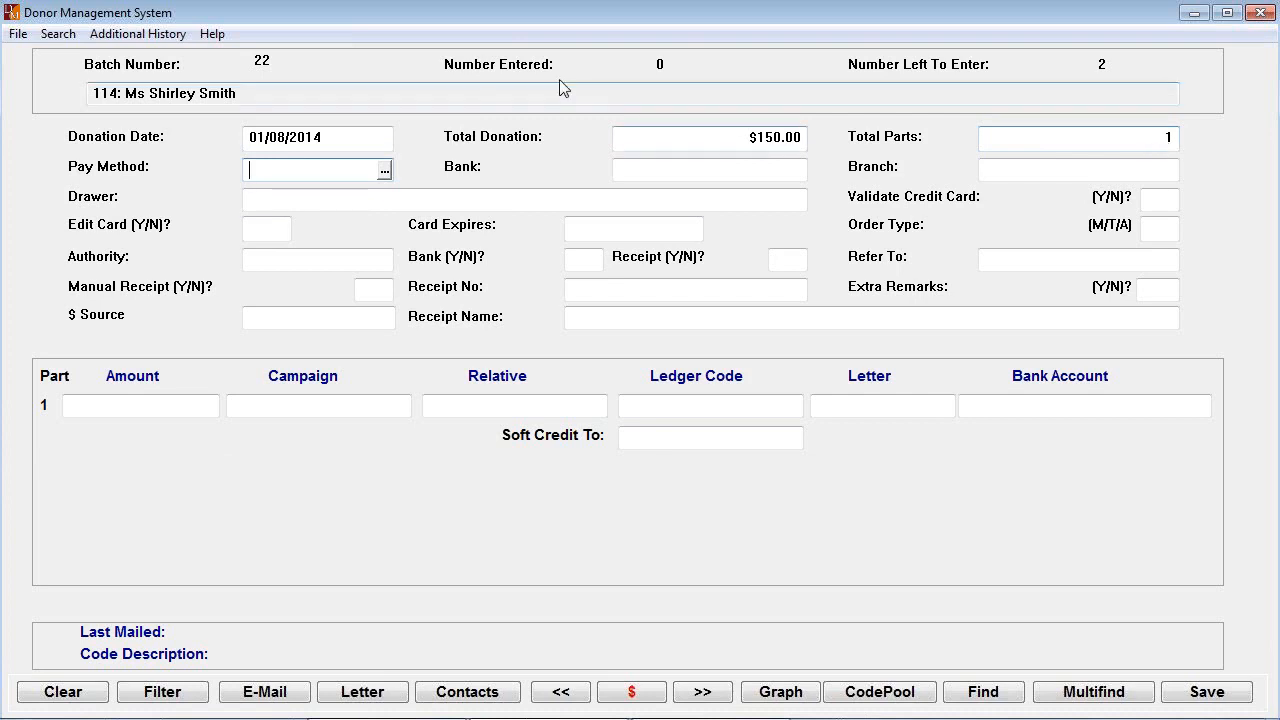
Look through the list of payment methods and set the donation's pay method to CHEQUE
left_click(385, 170)
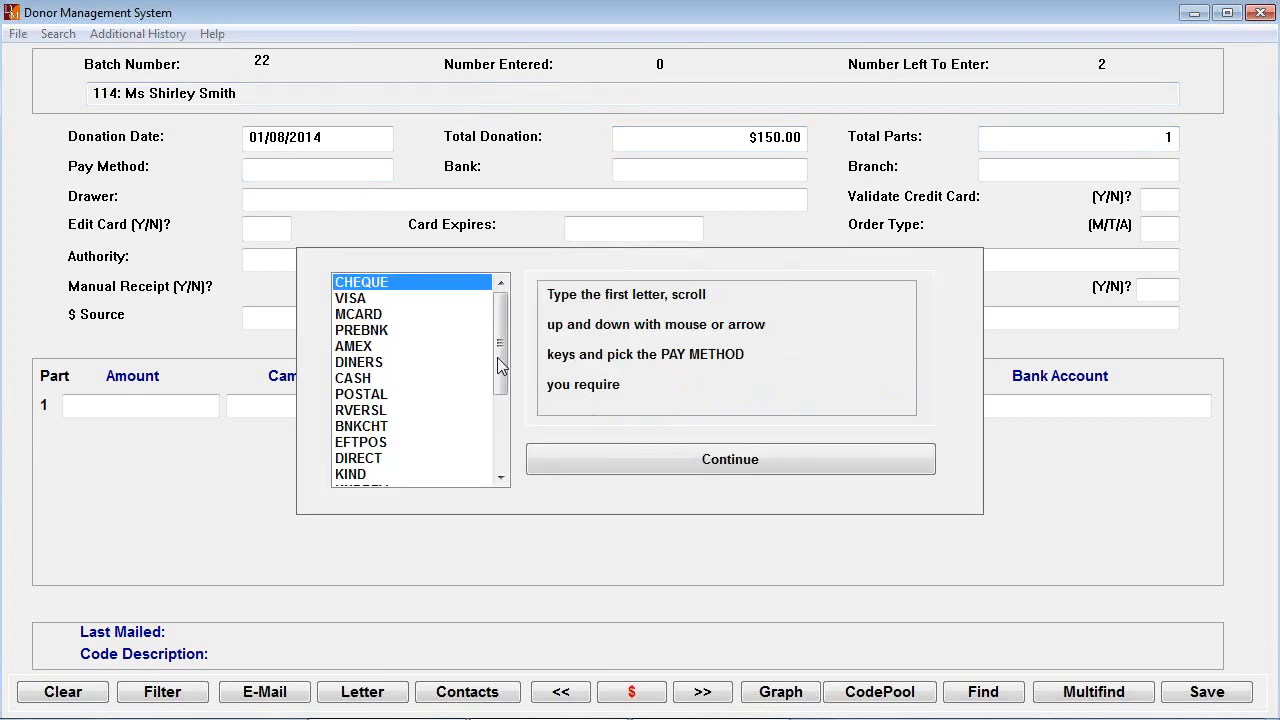
left_click_drag(501, 362, 505, 315)
left_click(356, 332)
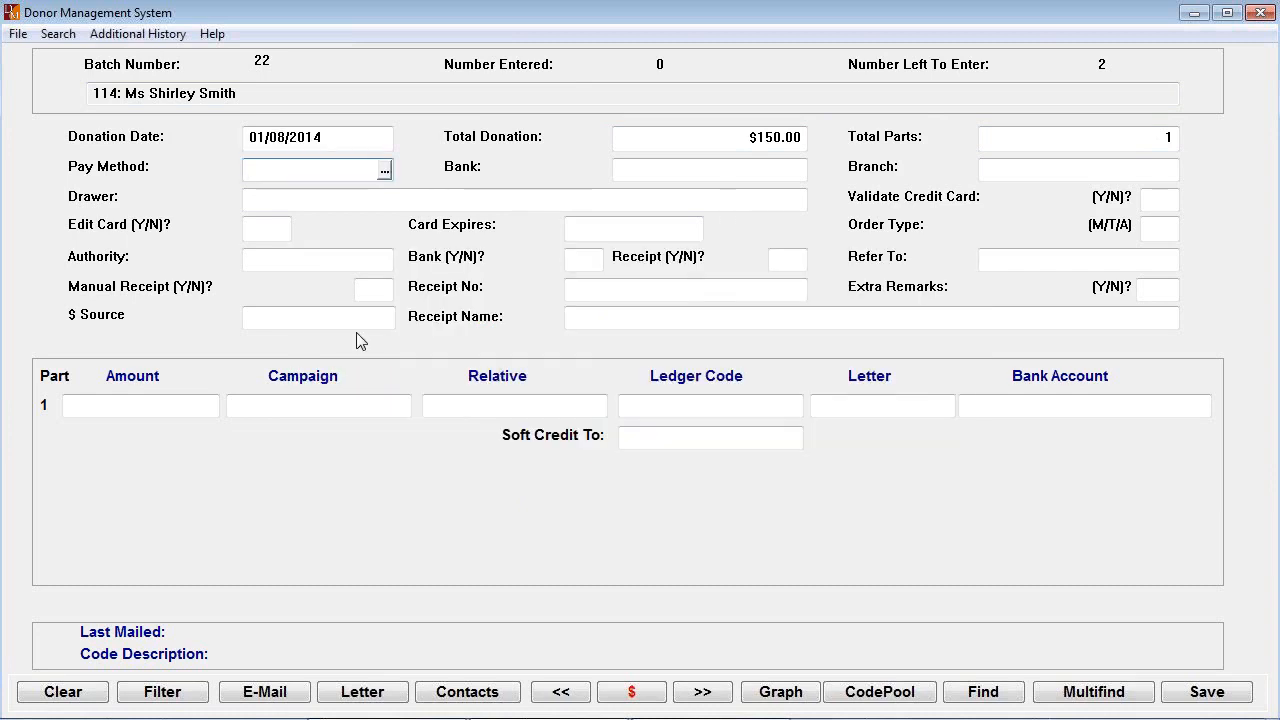
type("Q")
key("Return")
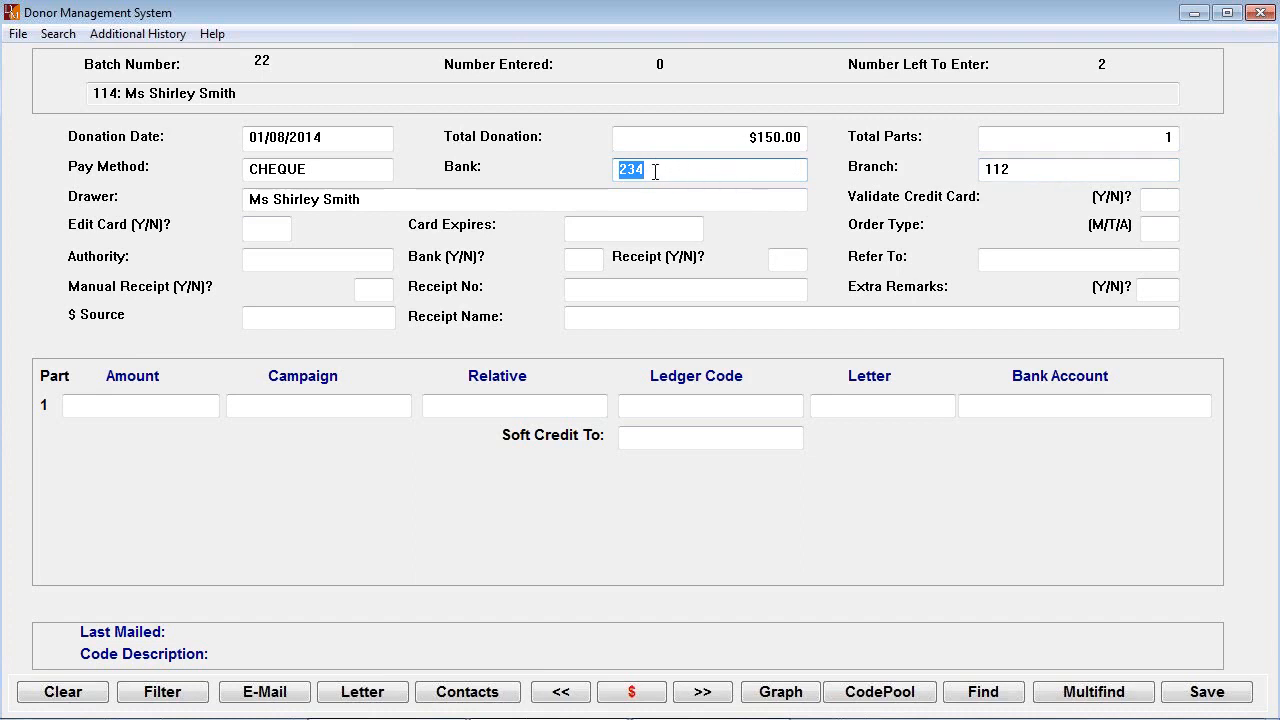
Set the cheque's bank to 031 and keep the prefilled branch
type("ANZ")
key("Tab")
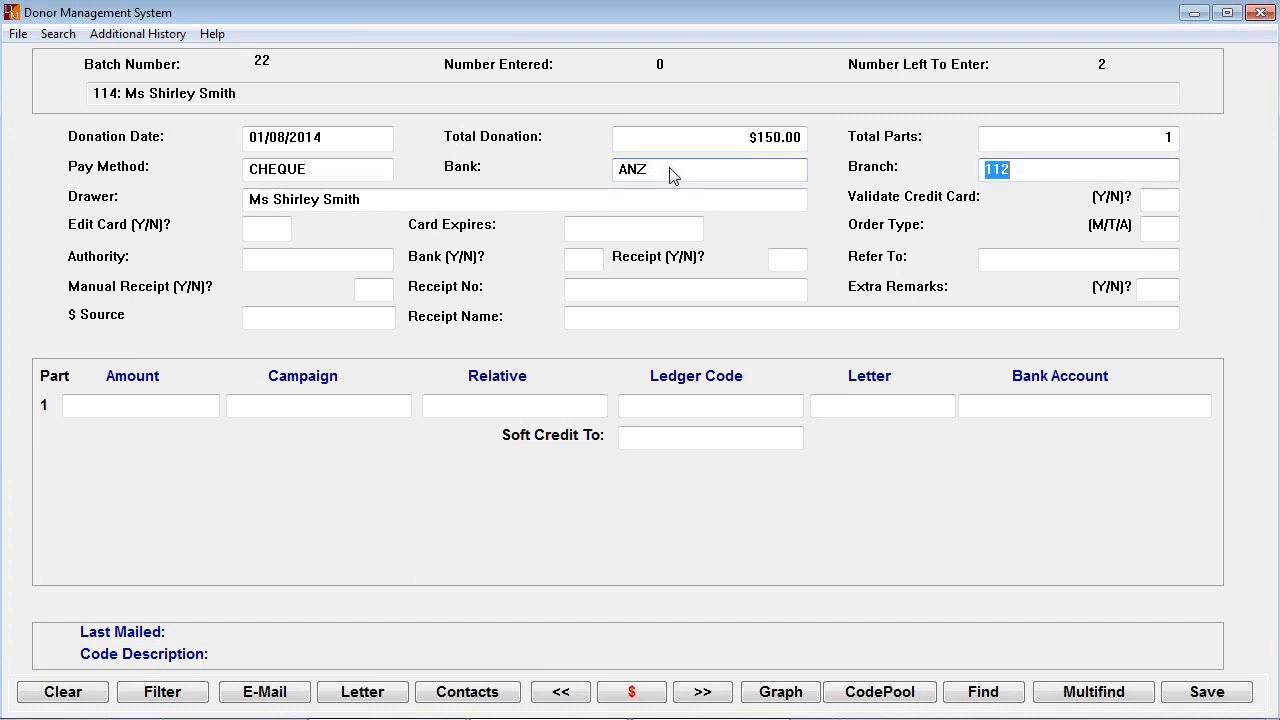
left_click(671, 169)
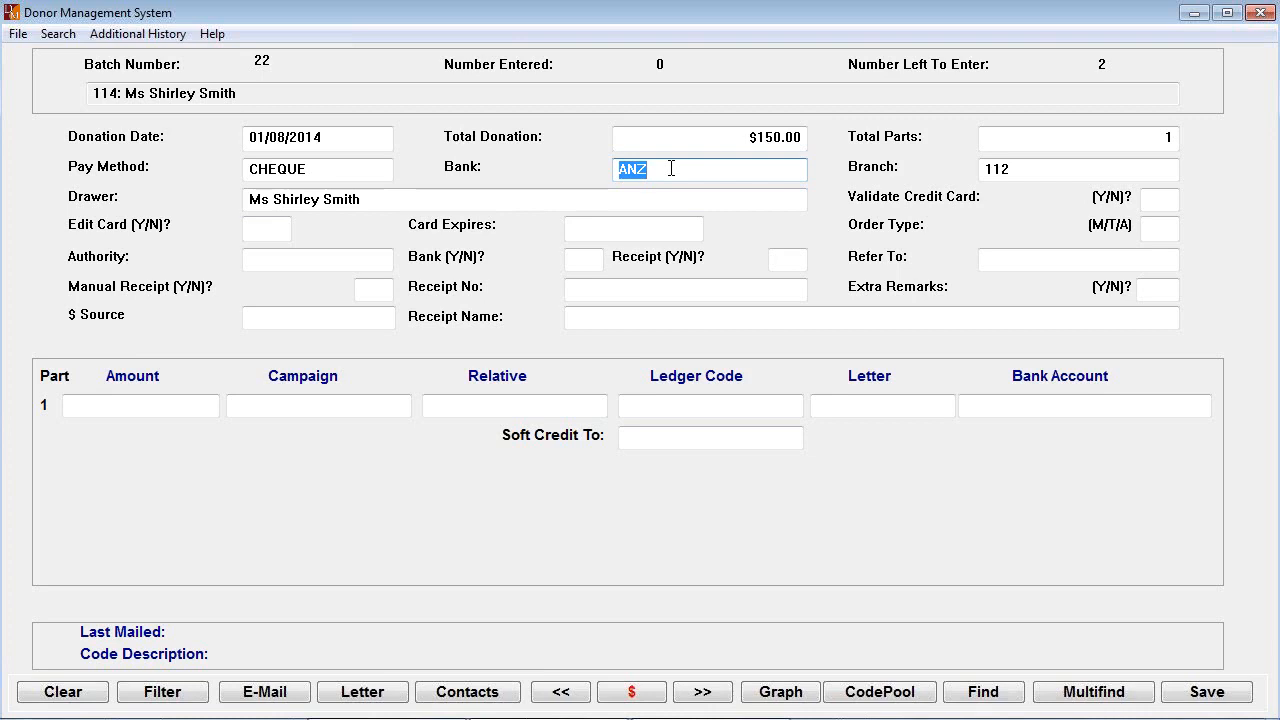
type("031")
key("Tab")
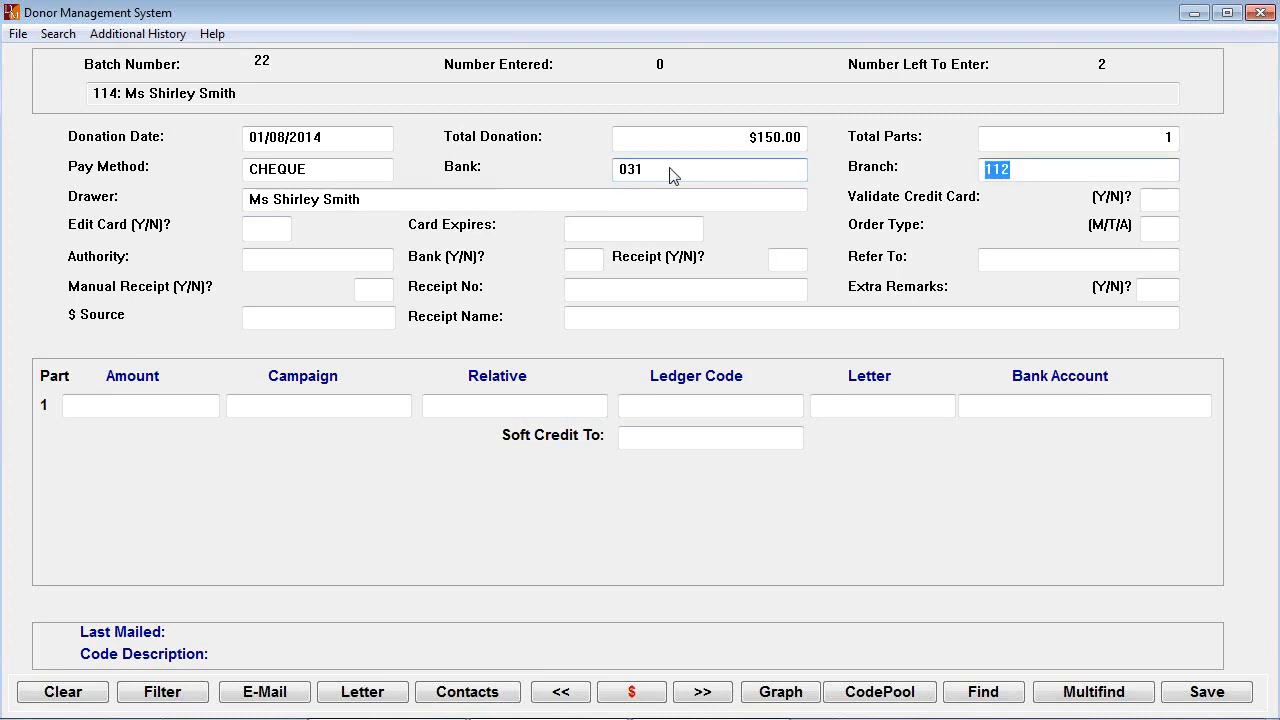
key("Tab")
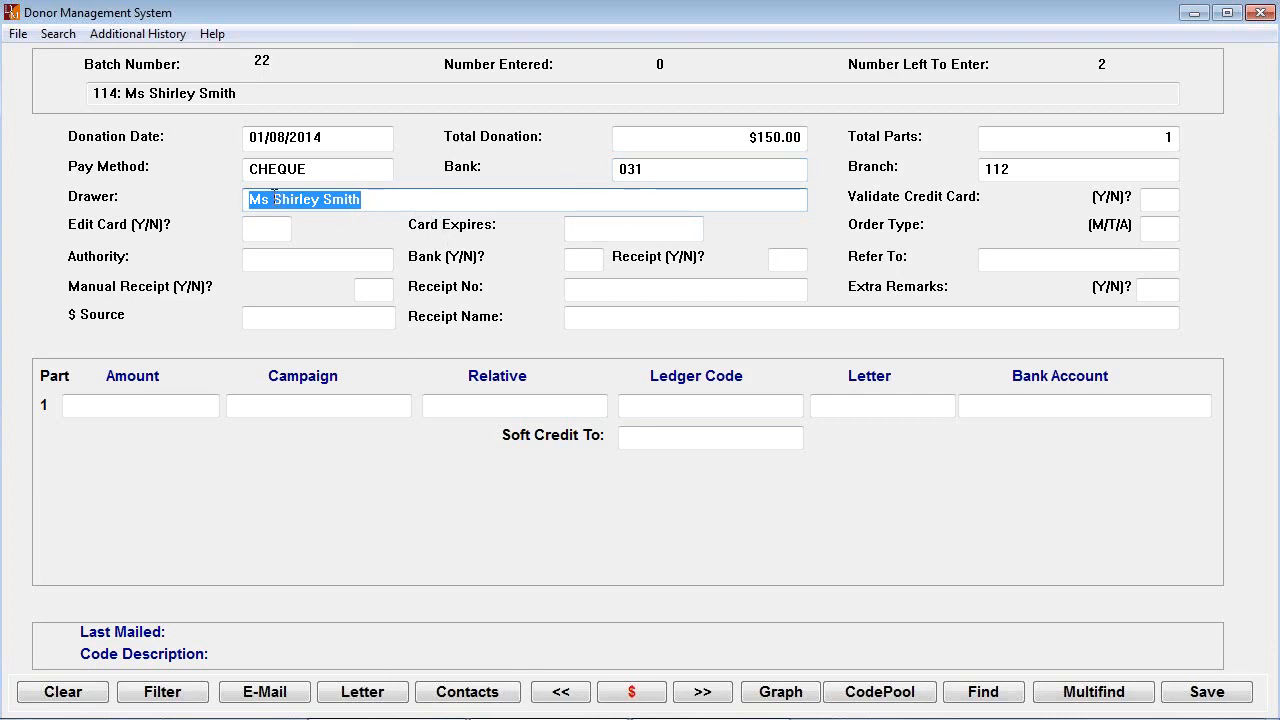
Remove the title from the cheque drawer's name and insert the drawer's middle initial after the first name
left_click_drag(274, 199, 198, 205)
key("Delete")
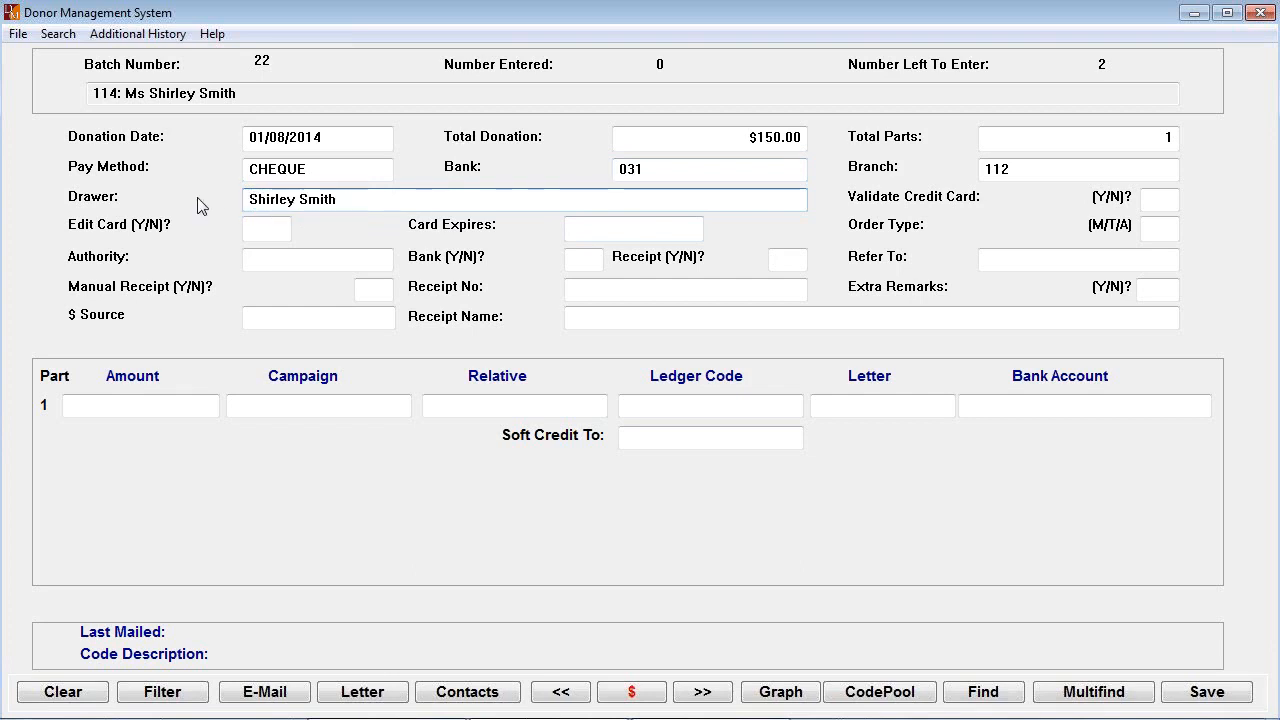
key("Right")
key("Right")
key("Right")
key("Right")
key("Right")
key("Right")
type("R")
key("Tab")
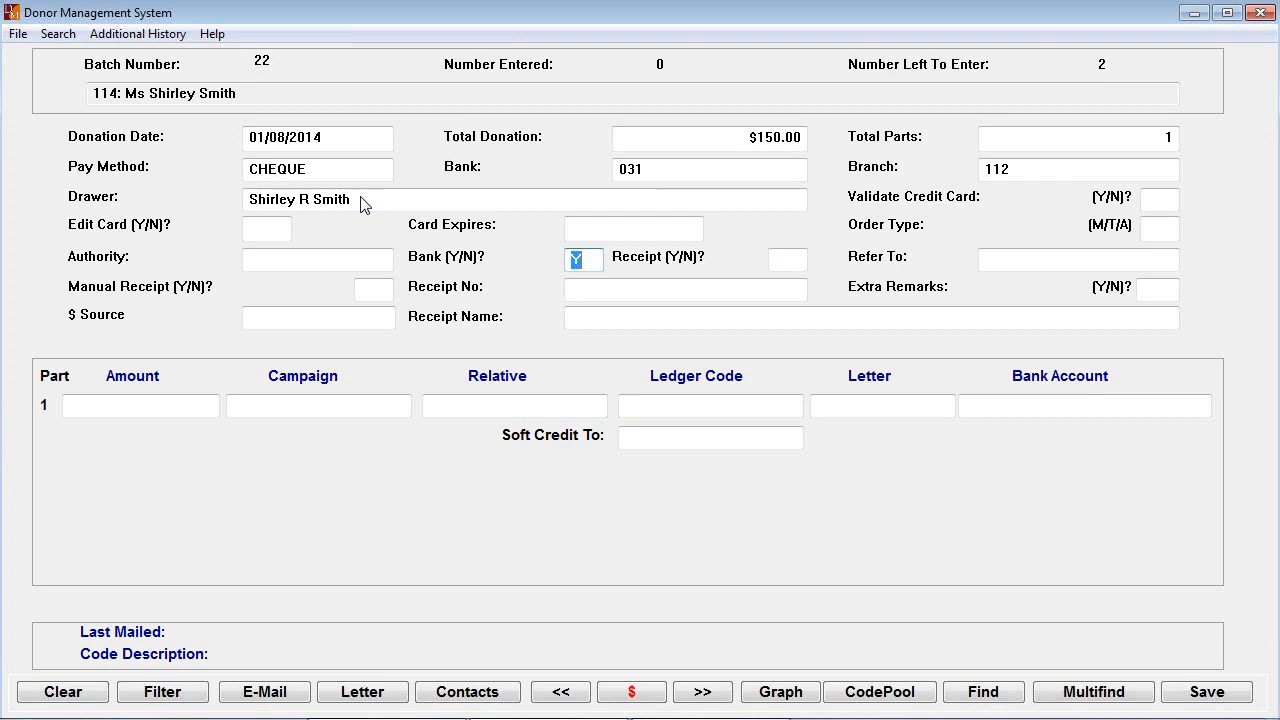
Set both the Bank and Receipt options of the donation to Y
type("N")
key("BackSpace")
type("Y")
key("Tab")
type("Y")
key("Tab")
Try the Receipt option as N, and restore it to Y
key("shift+Tab")
key("shift+Tab")
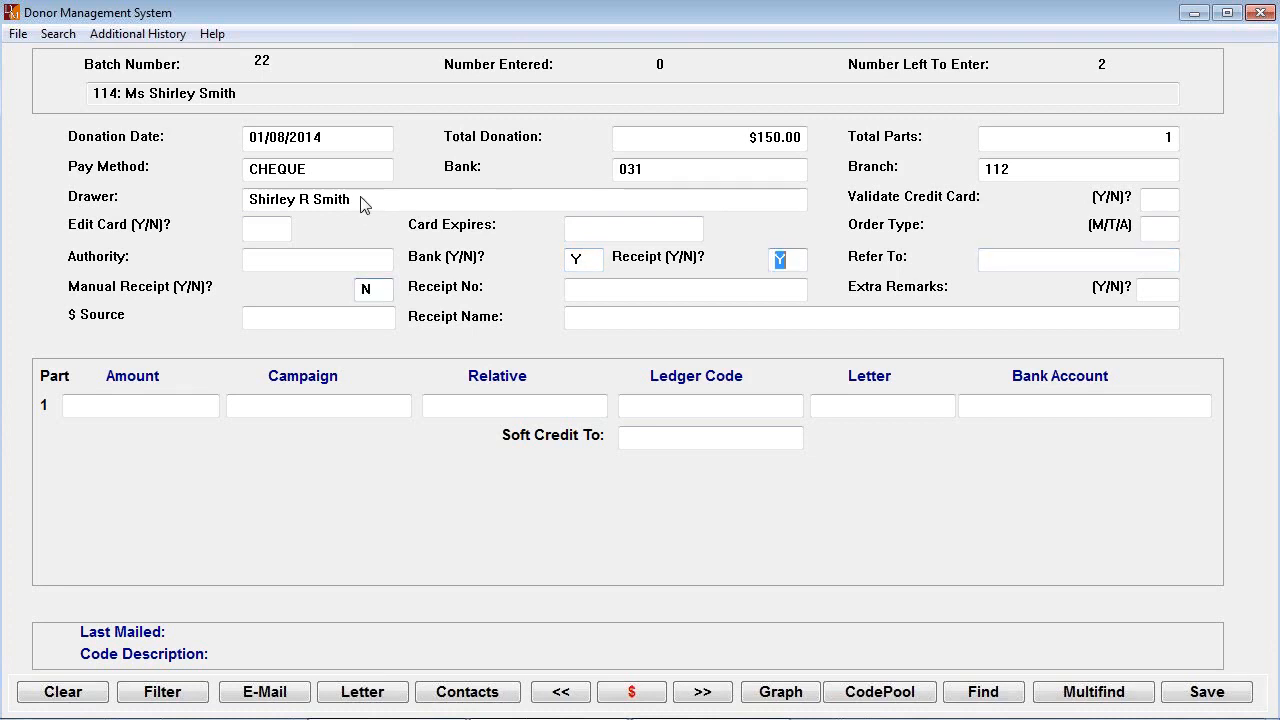
type("N")
key("Tab")
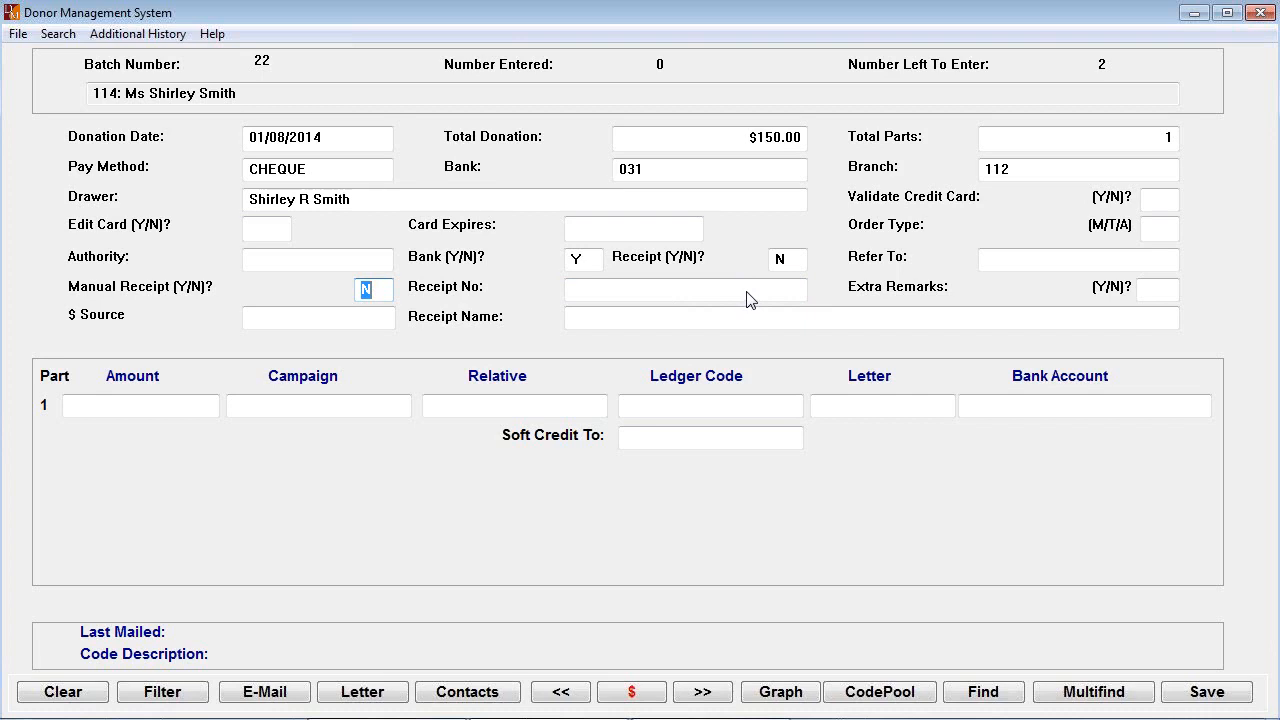
key("Tab")
type("Y")
key("Tab")
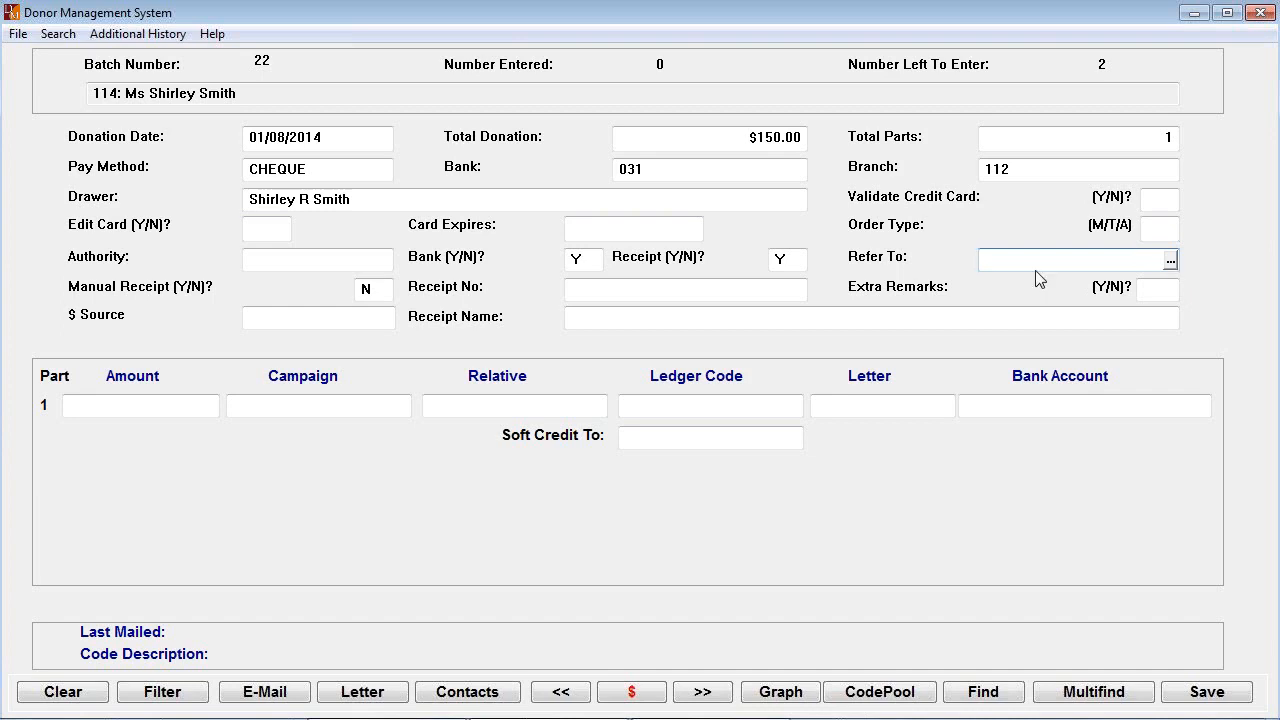
Review the available Refer To codes, leave that field empty, and accept N for Extra Remarks
left_click(1171, 262)
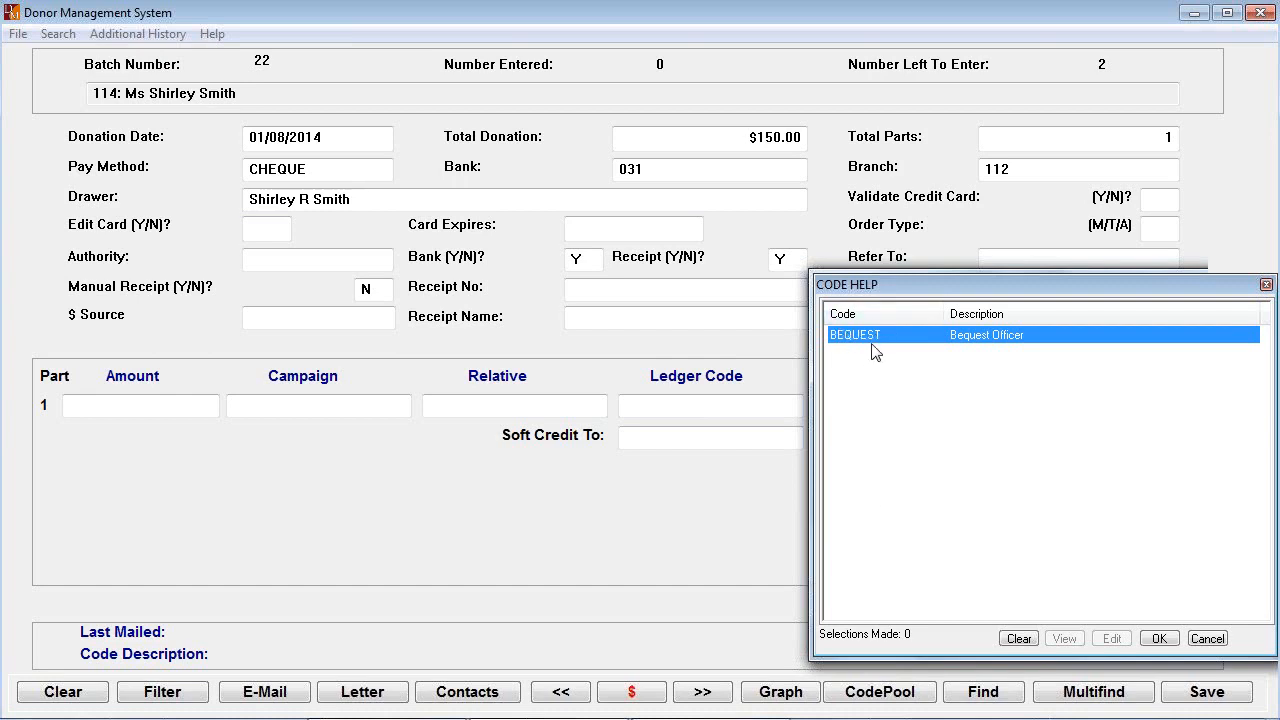
left_click(1212, 640)
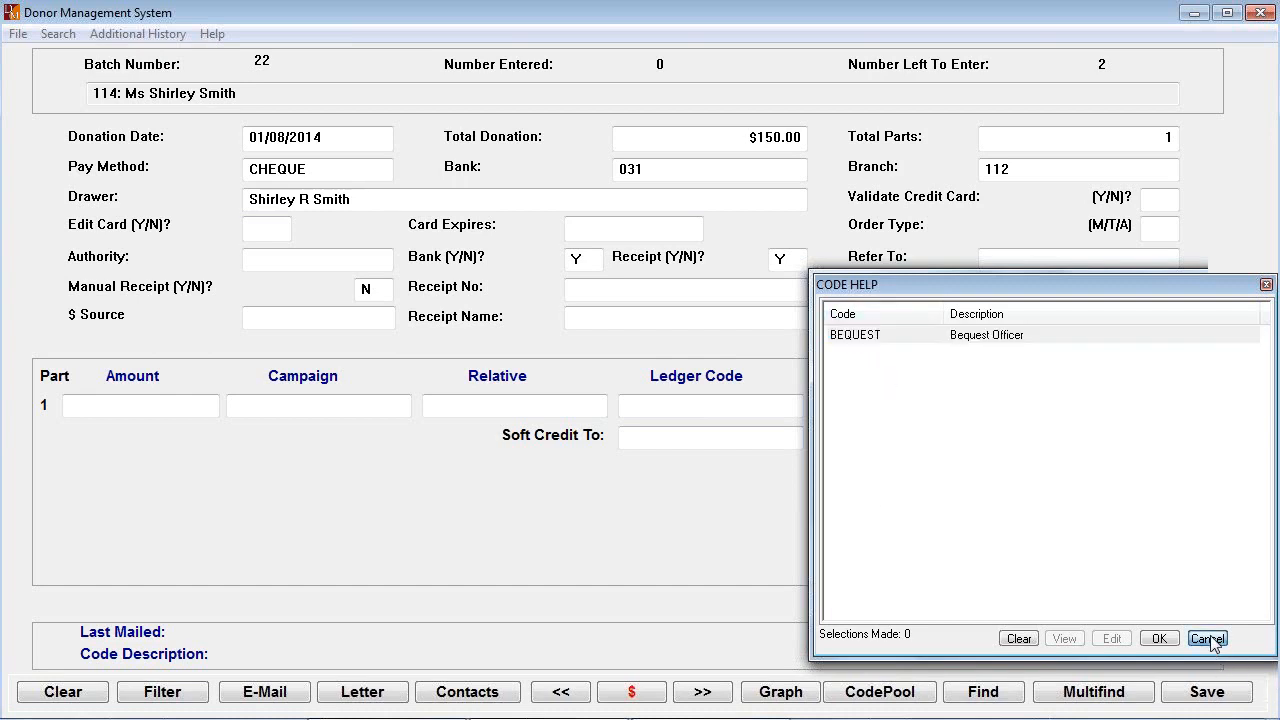
key("Tab")
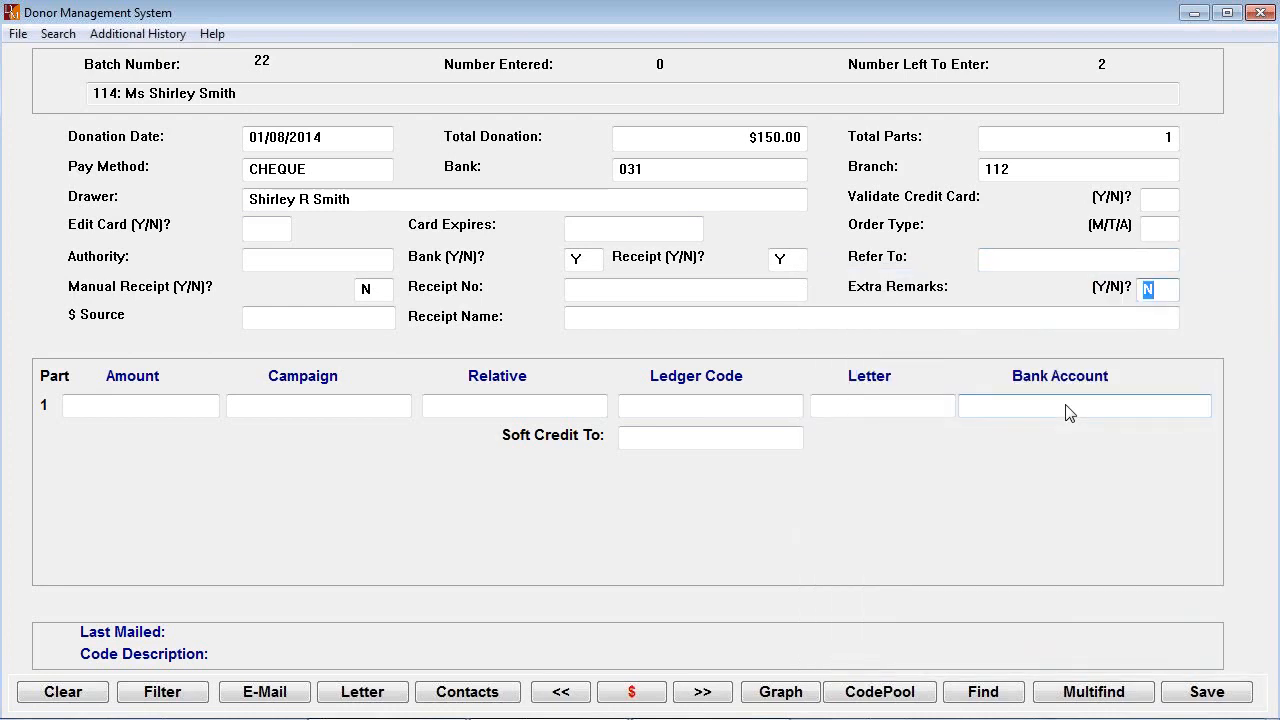
key("Tab")
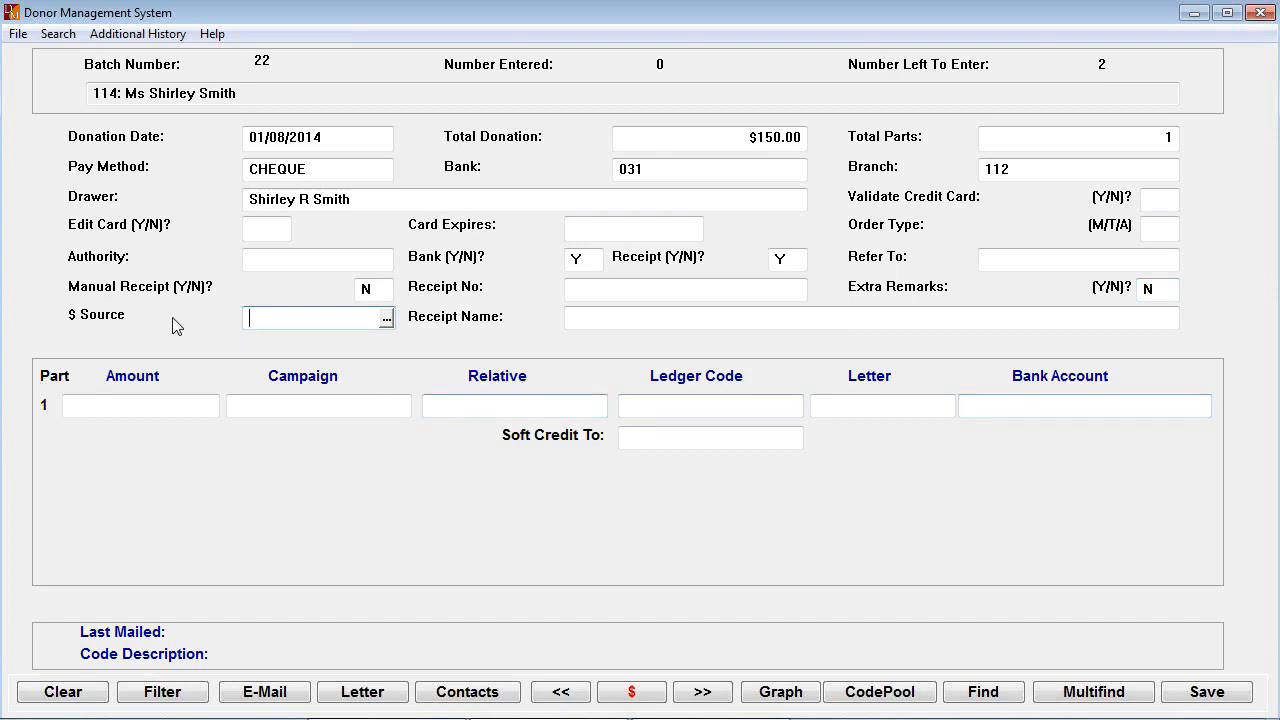
Set the donation's $ Source to the blank NO DONATION TYPE code and accept the prefilled receipt name
left_click(388, 320)
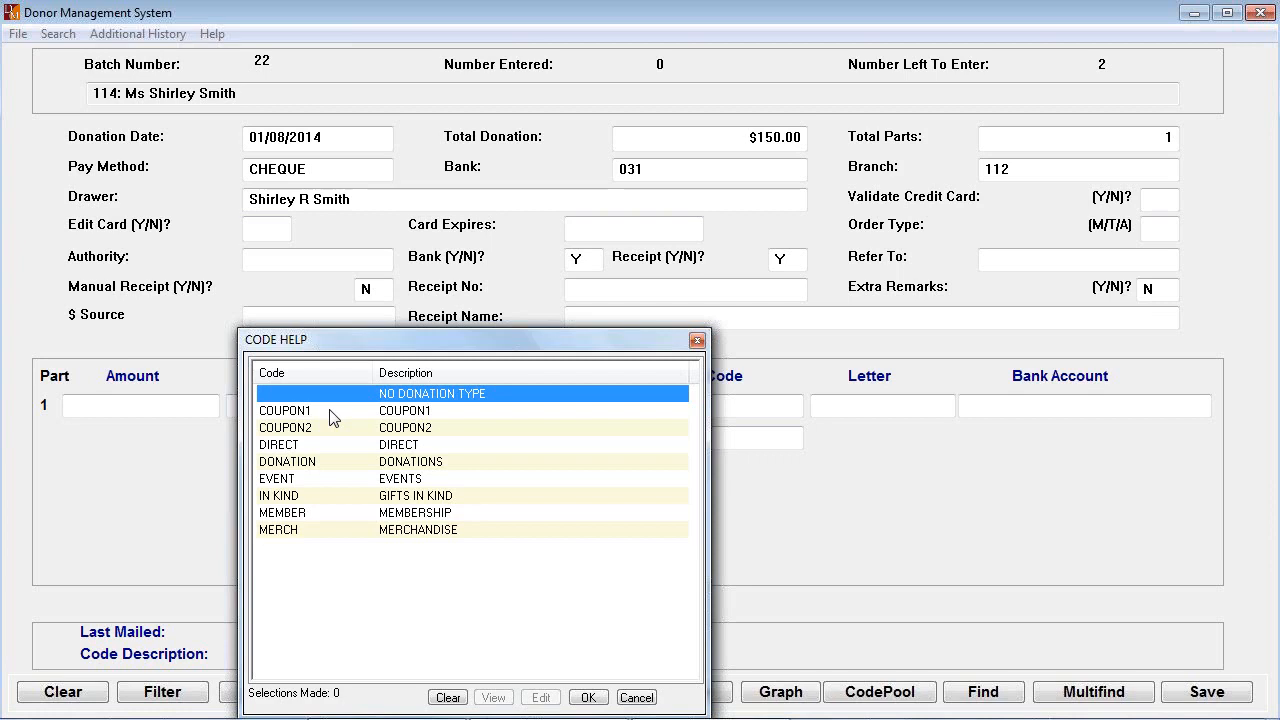
key("Return")
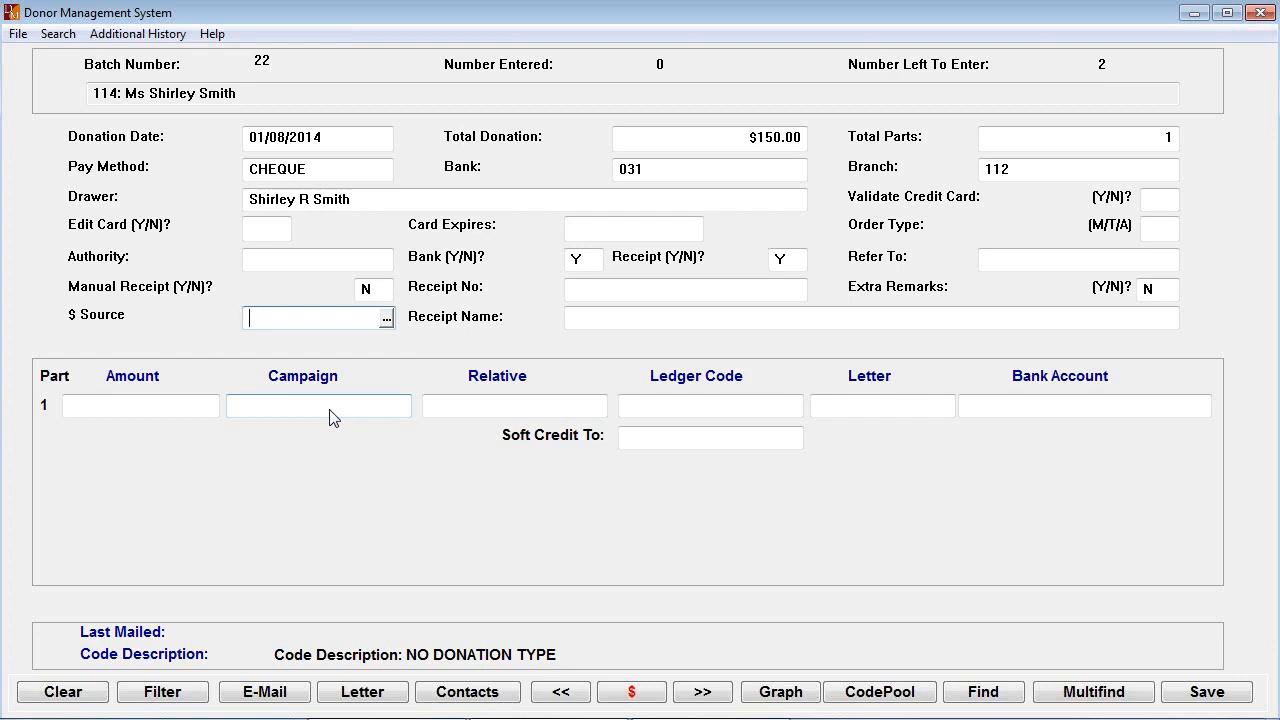
key("Tab")
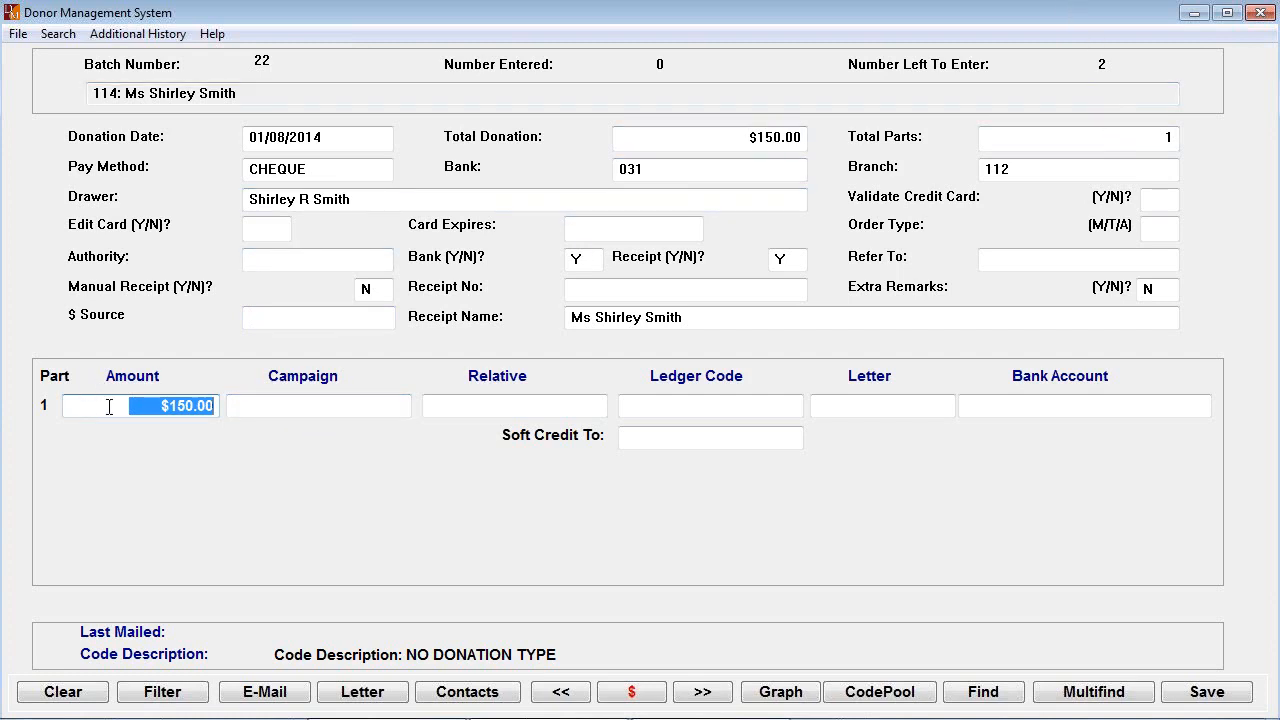
Keep the full amount for part 1 and assign it to the GENERAL campaign for unsolicited donations
left_click(266, 410)
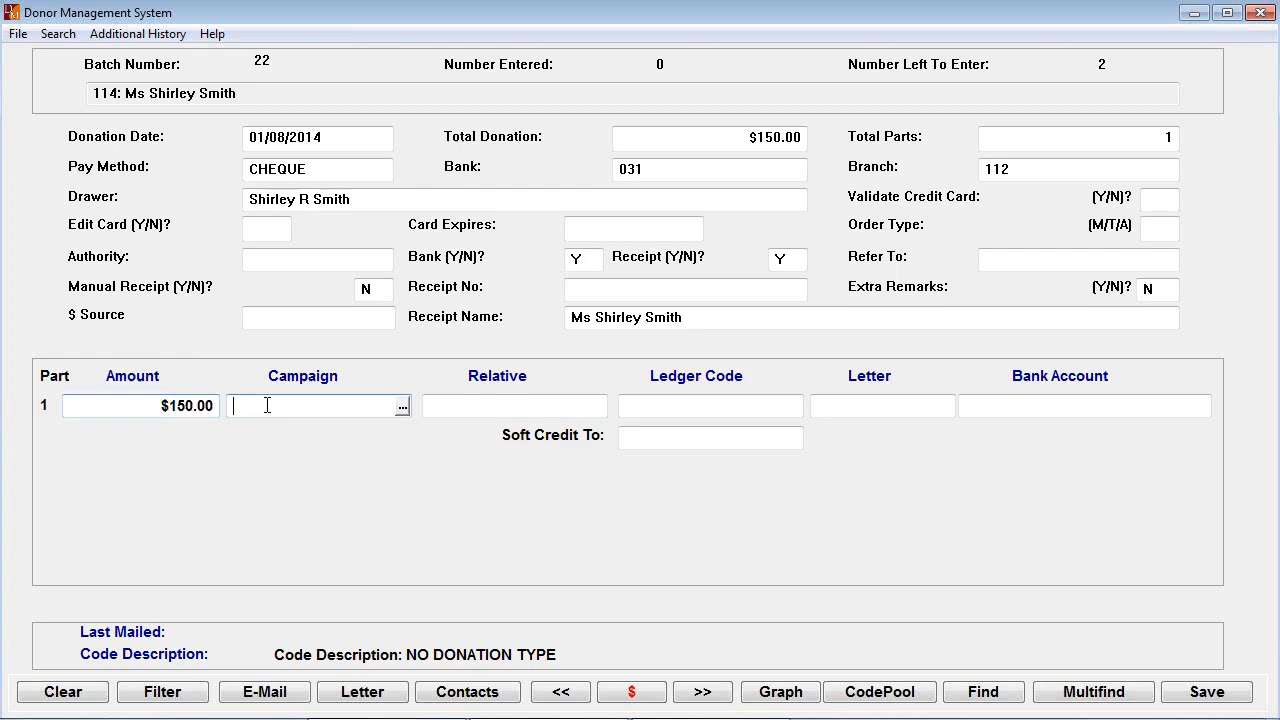
left_click(404, 410)
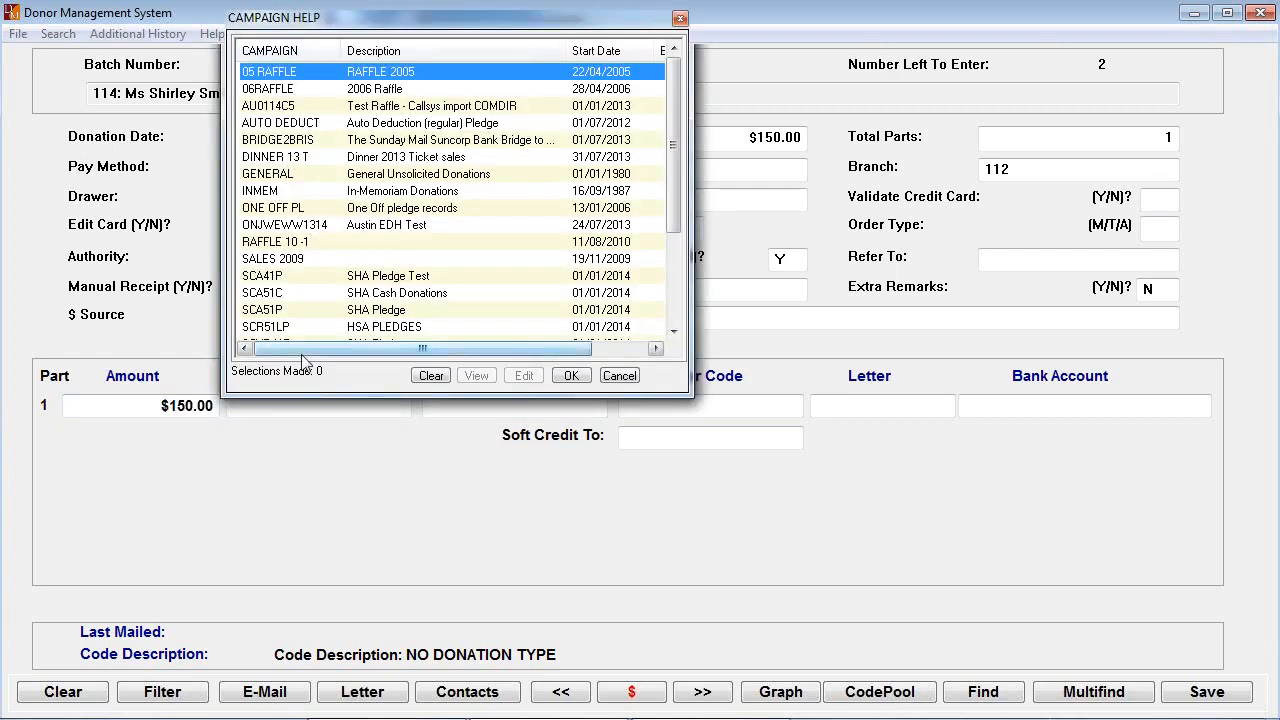
left_click(262, 178)
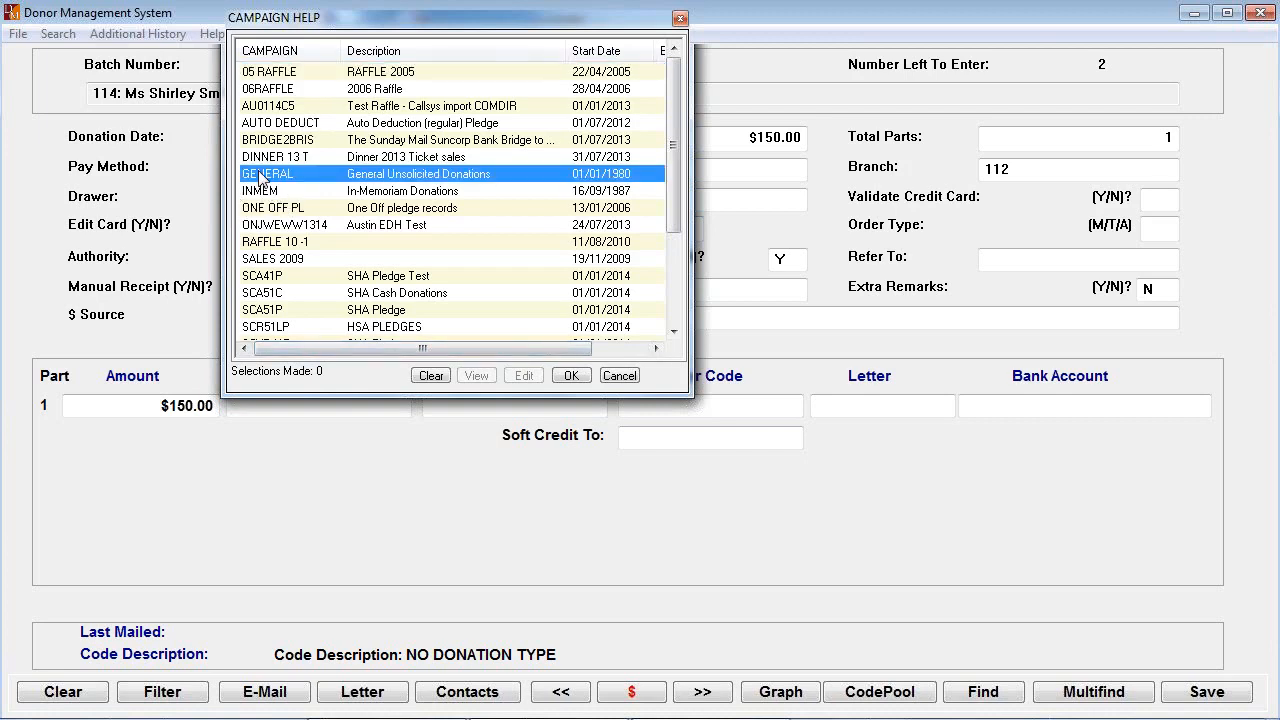
double_click(262, 178)
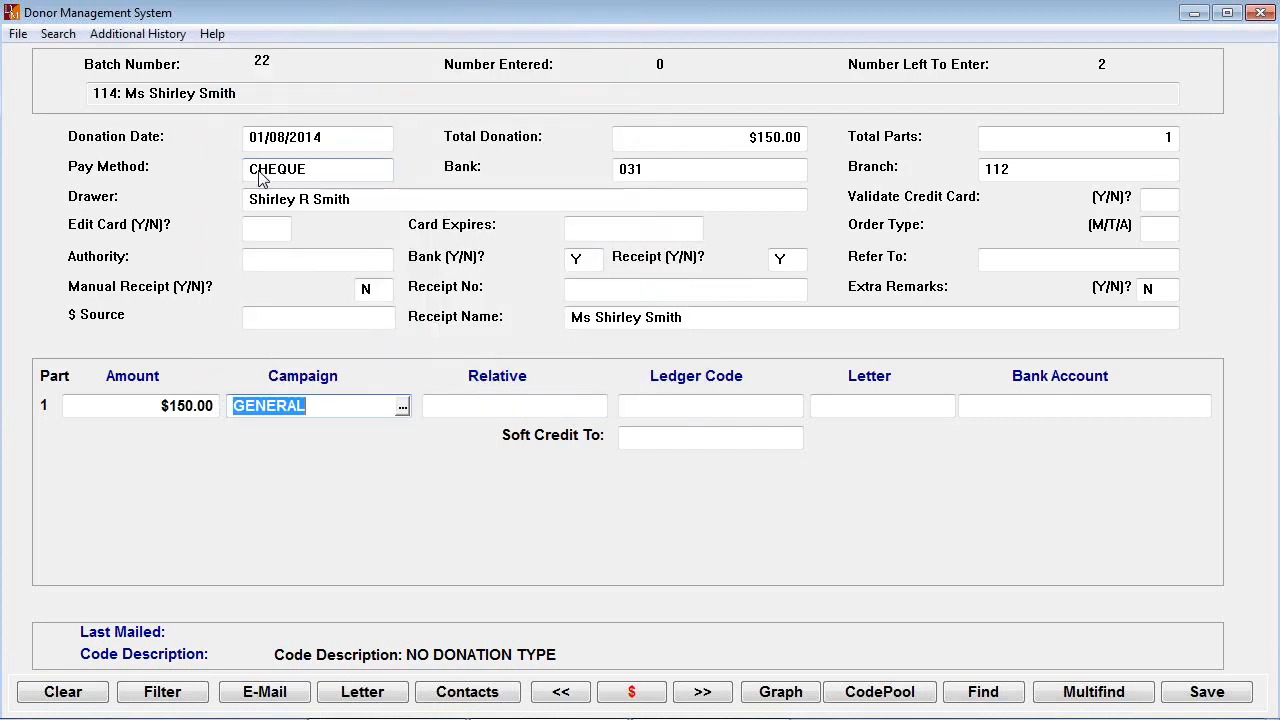
key("Tab")
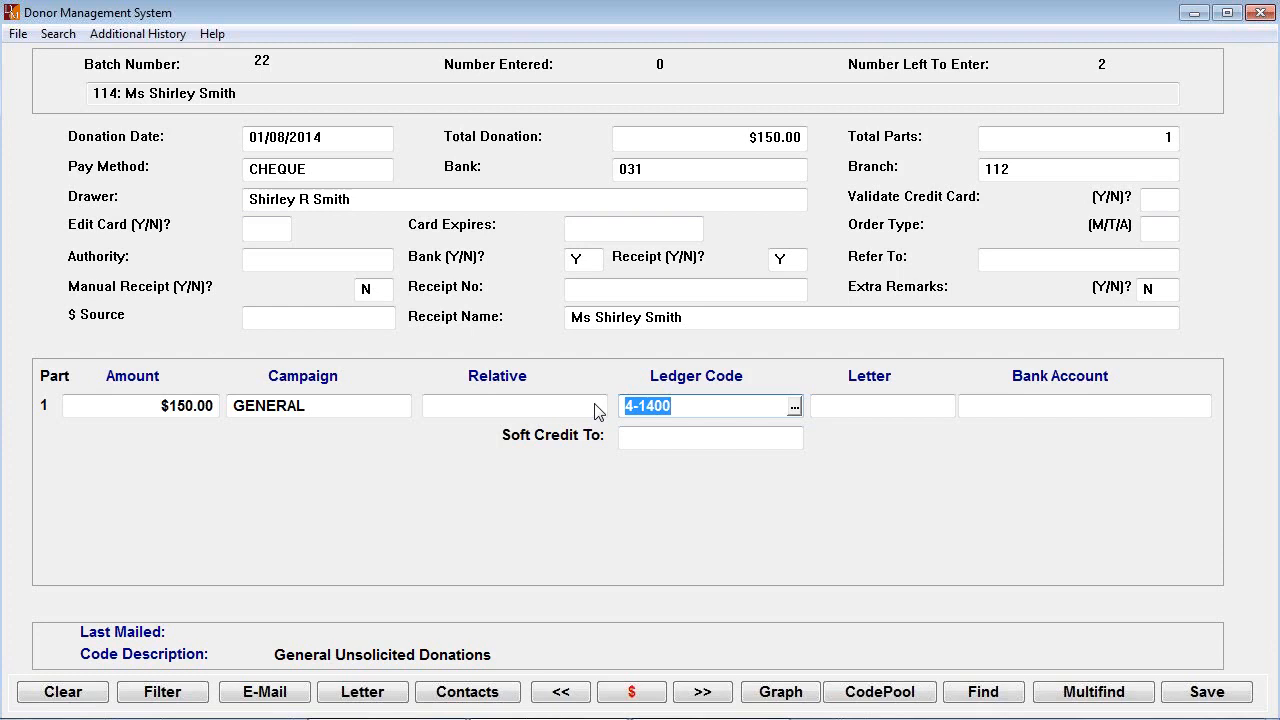
Try the INMEM campaign for part 1 and view the list of deceased relatives without selecting one
left_click(300, 410)
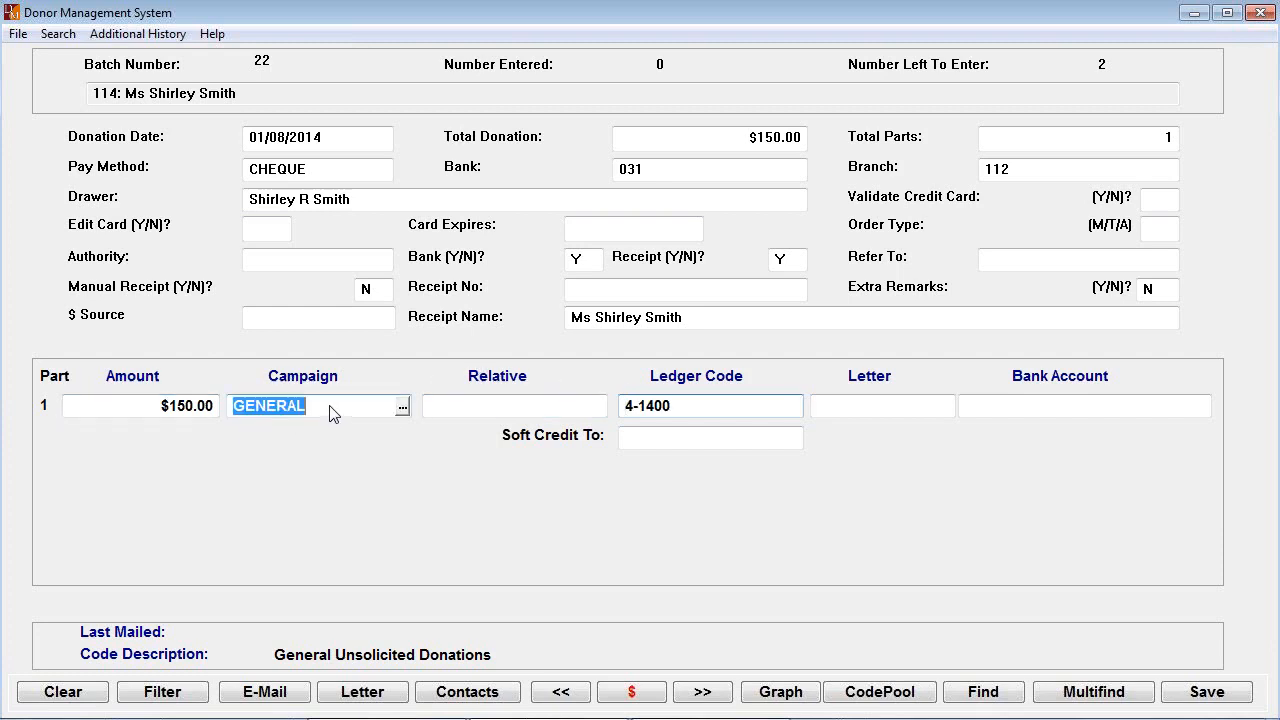
left_click(403, 410)
double_click(259, 190)
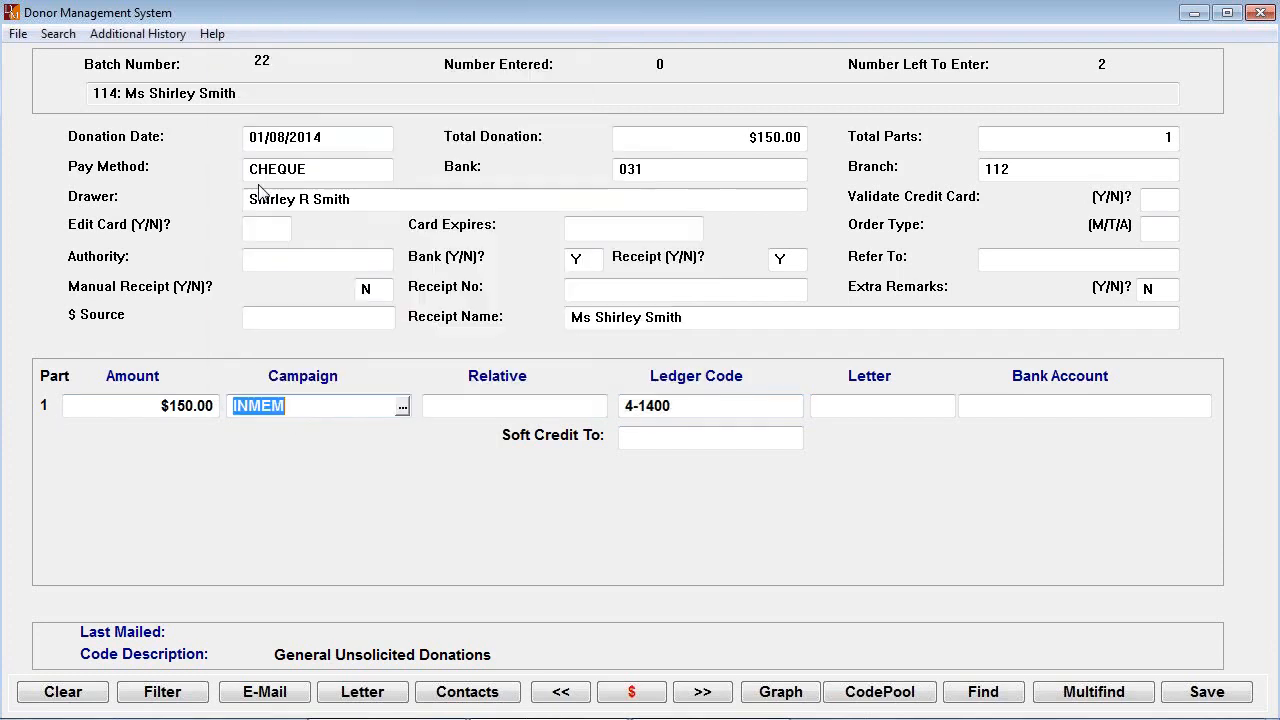
key("Tab")
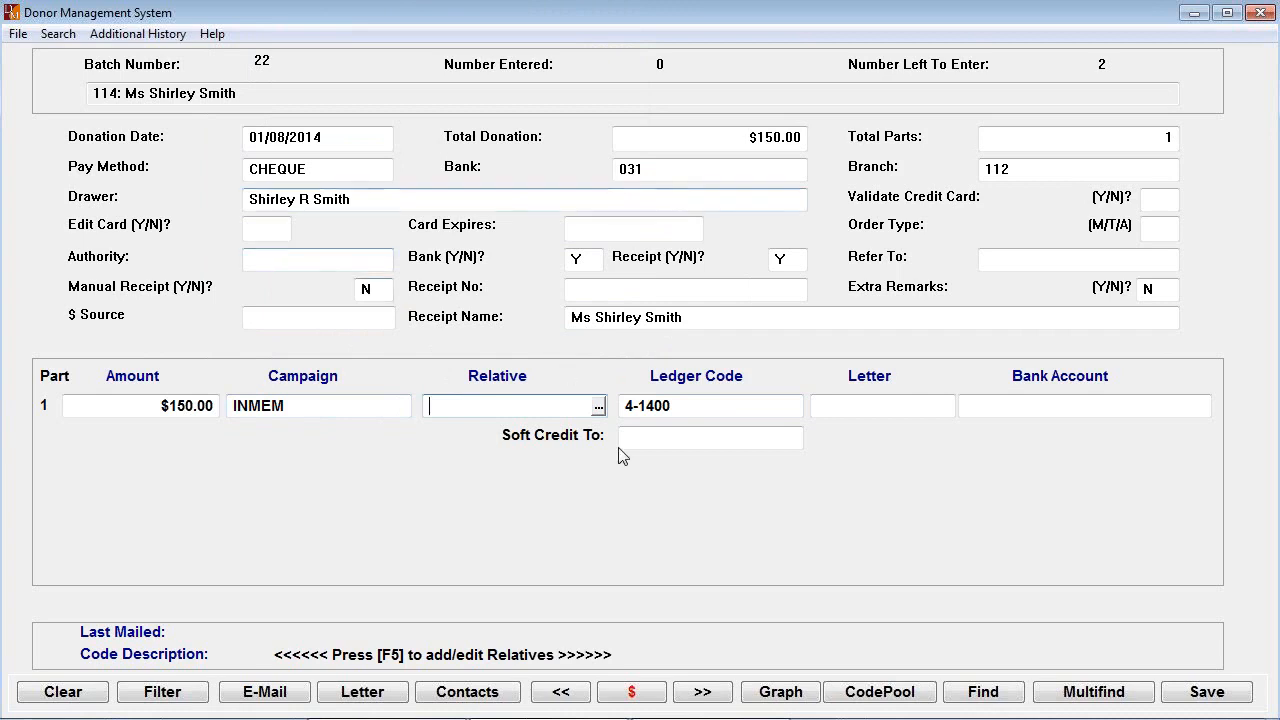
left_click(598, 405)
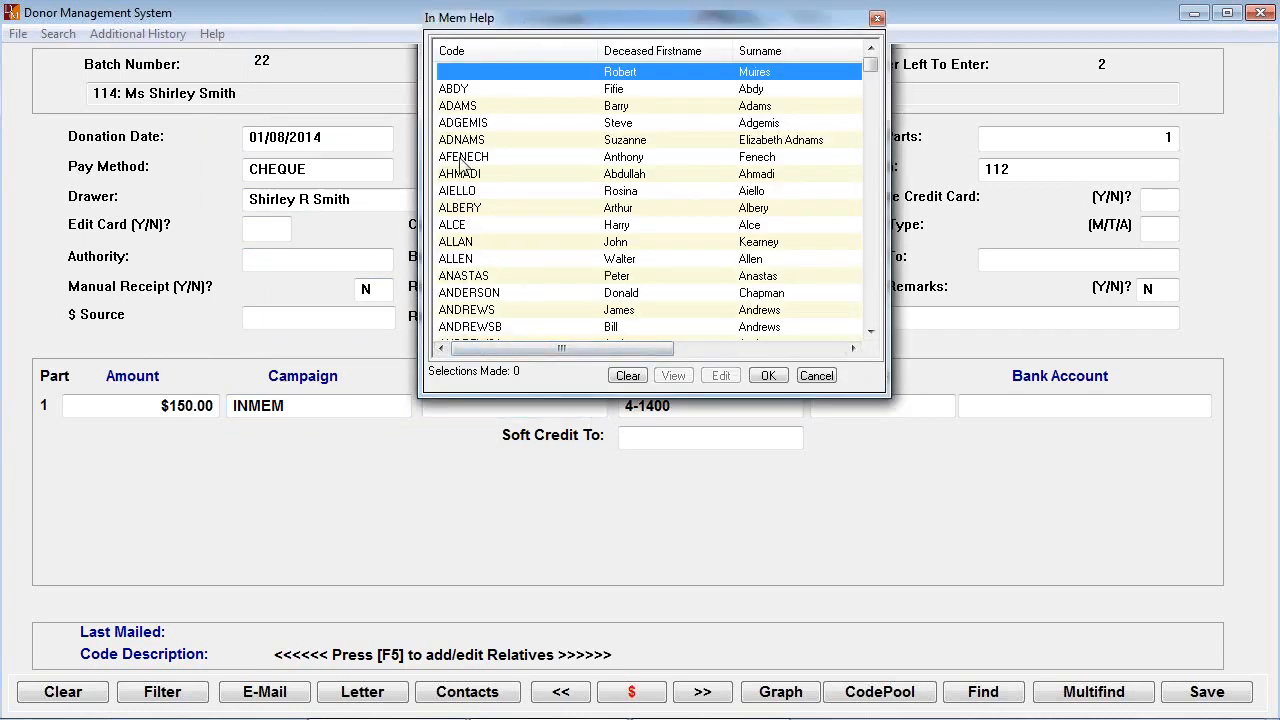
left_click(818, 376)
Set part 1's campaign back to GENERAL and accept its default ledger code and thank-you letter
left_click(347, 405)
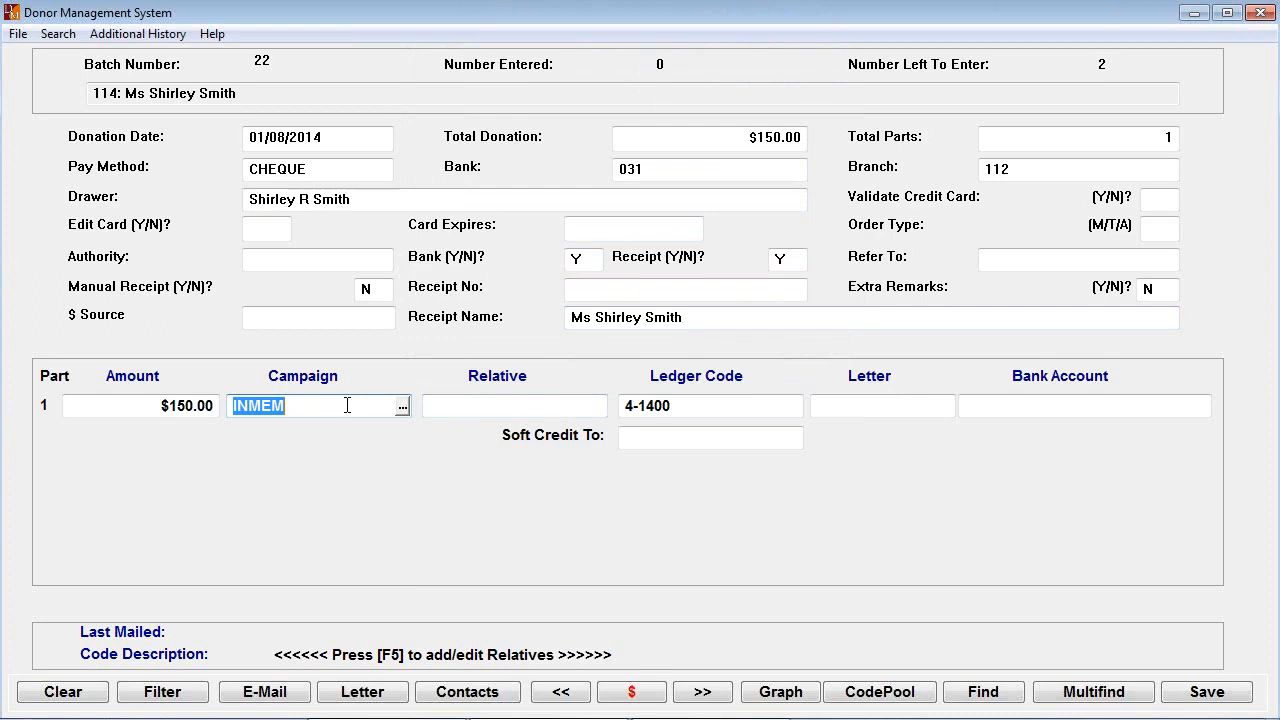
type("GENERAL")
key("Tab")
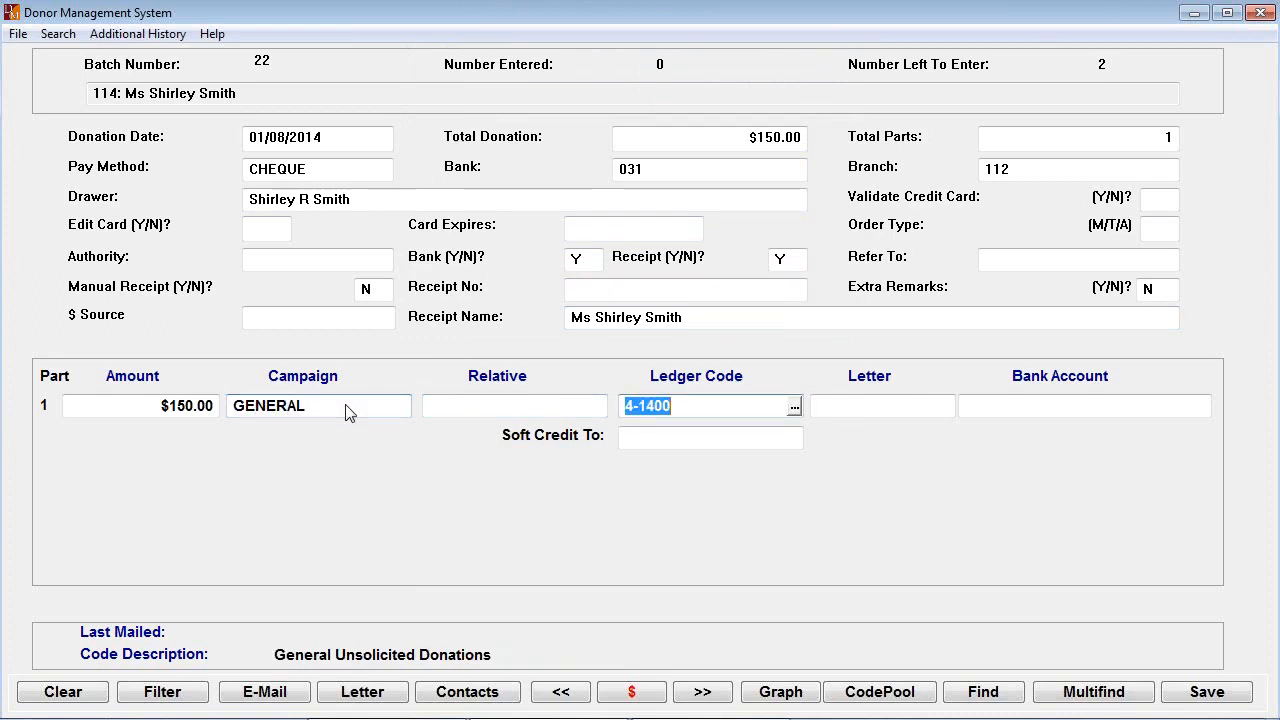
key("Tab")
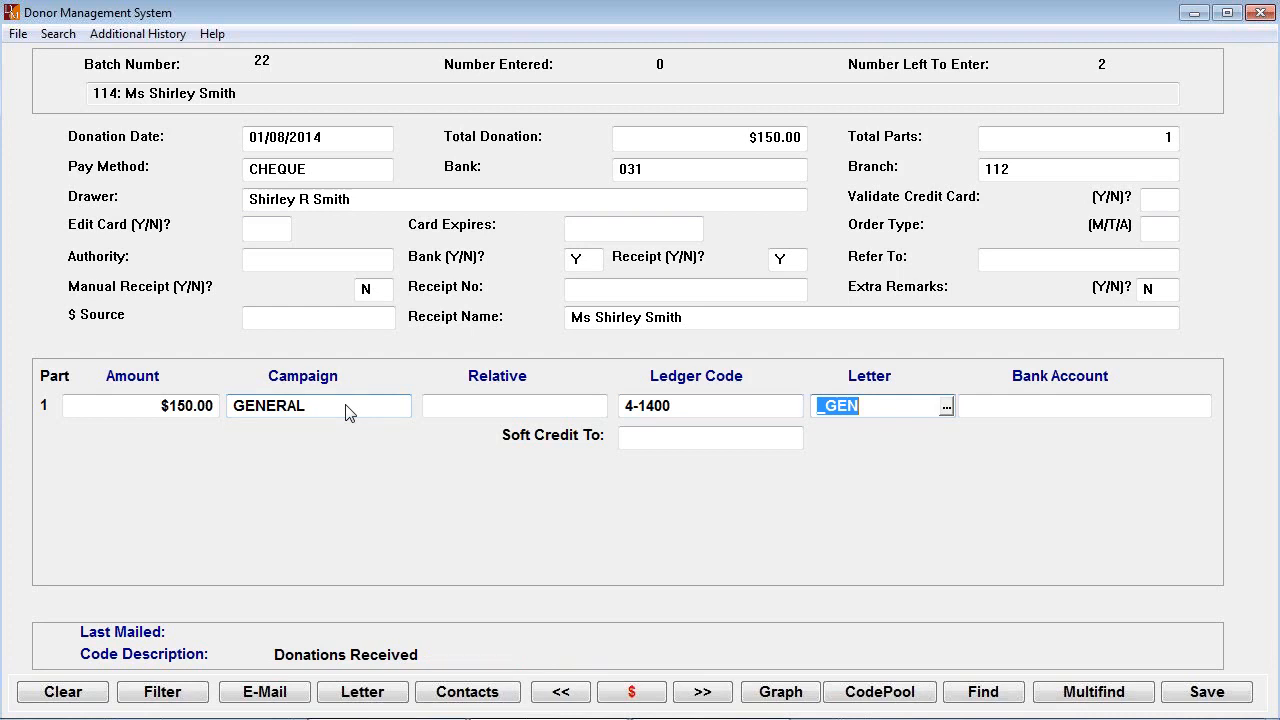
key("Tab")
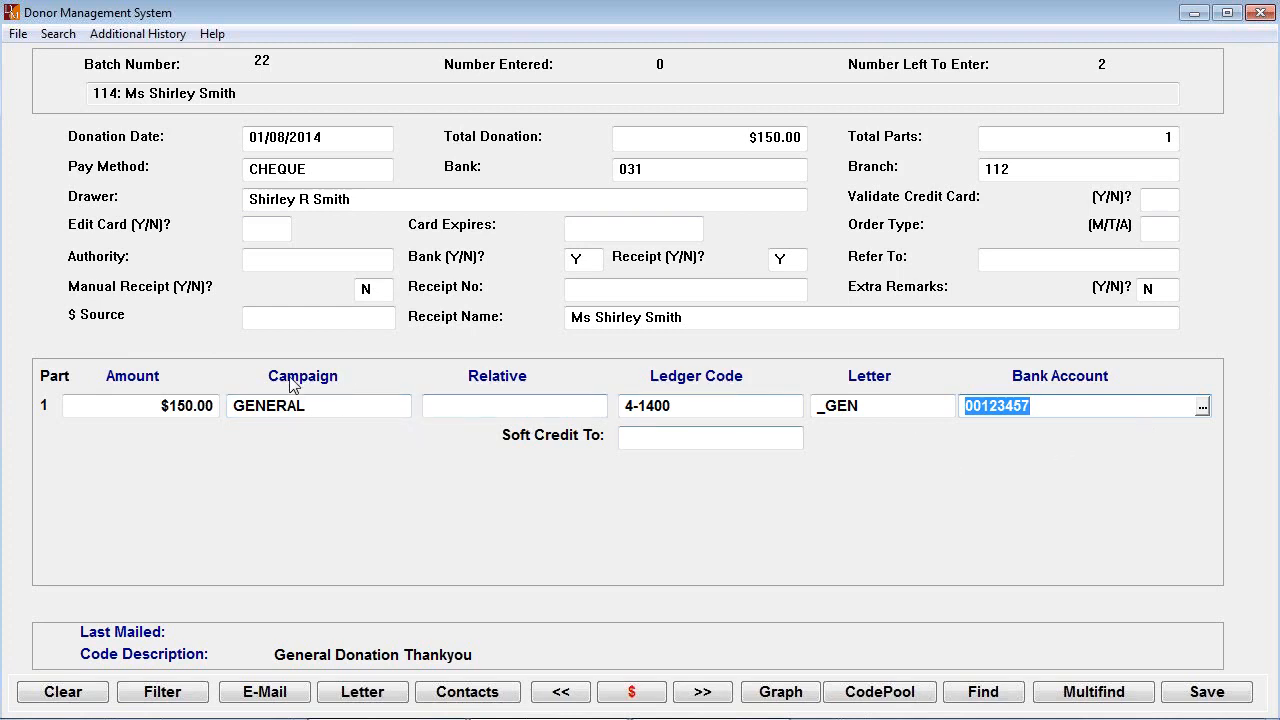
Accept part 1's prefilled details including the bank account, leave the donation comments blank, and save the donation
left_click(347, 405)
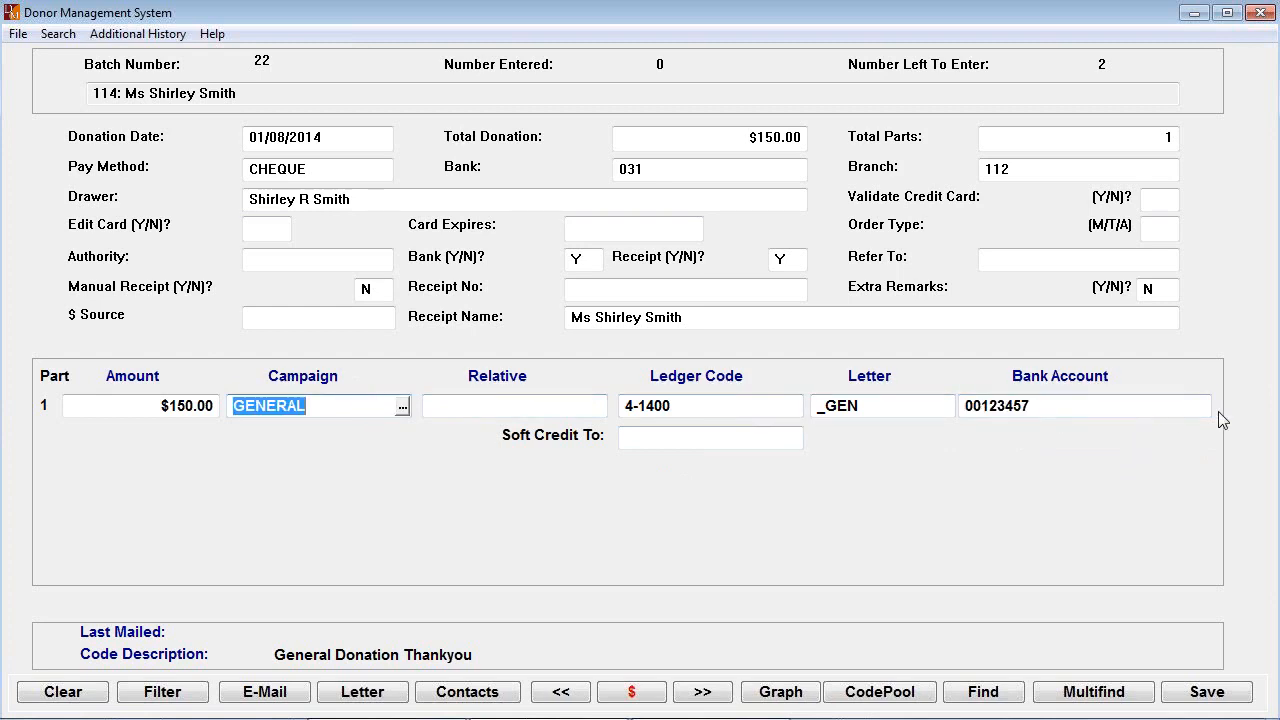
key("Return")
key("Return")
key("Return")
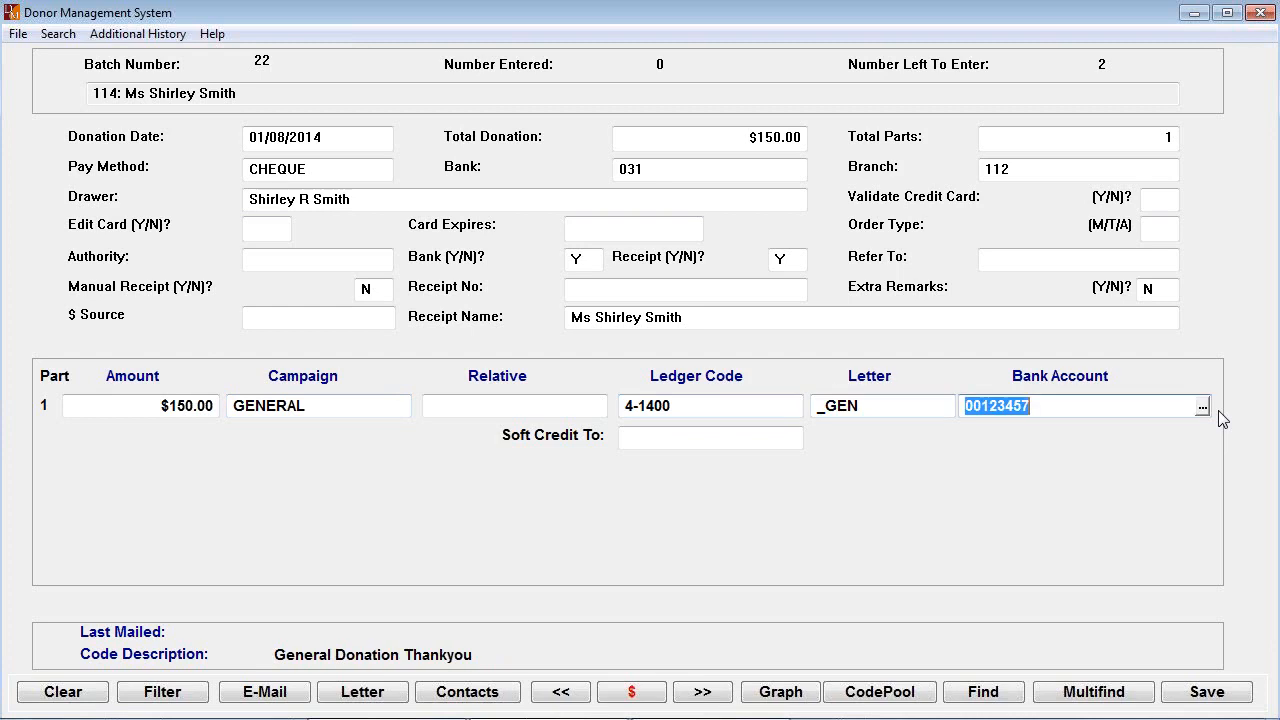
key("Return")
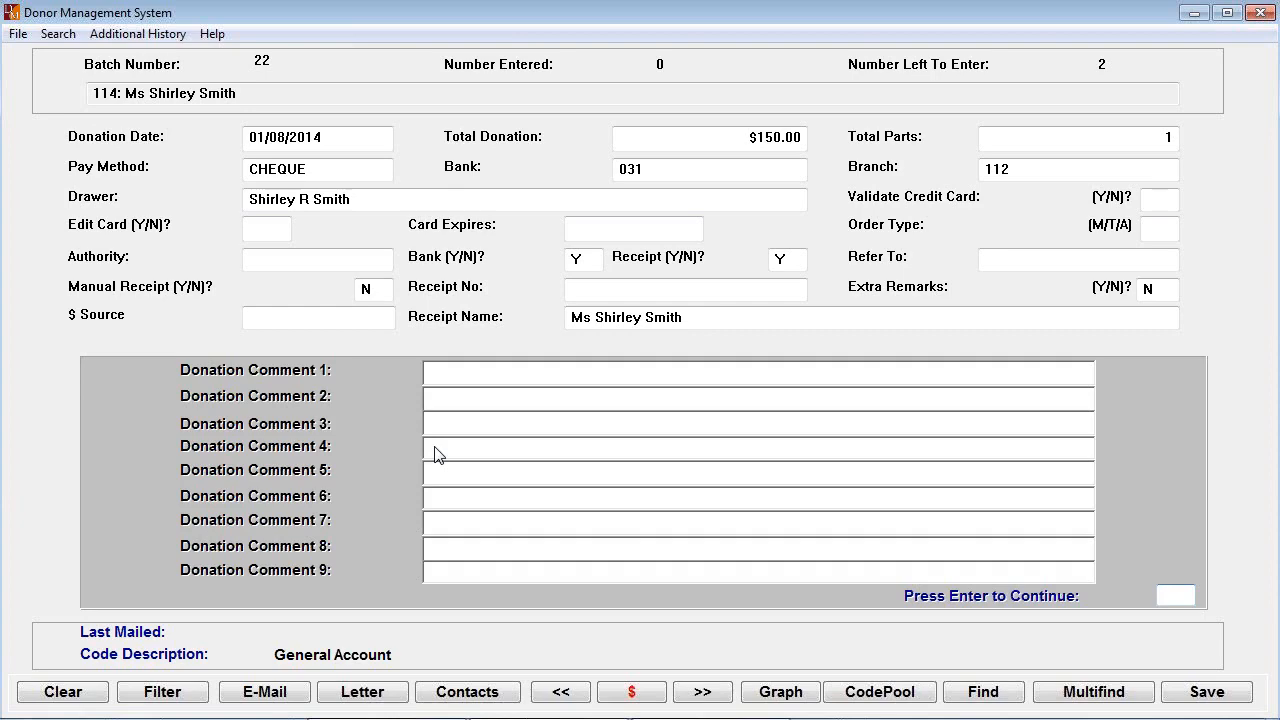
key("Return")
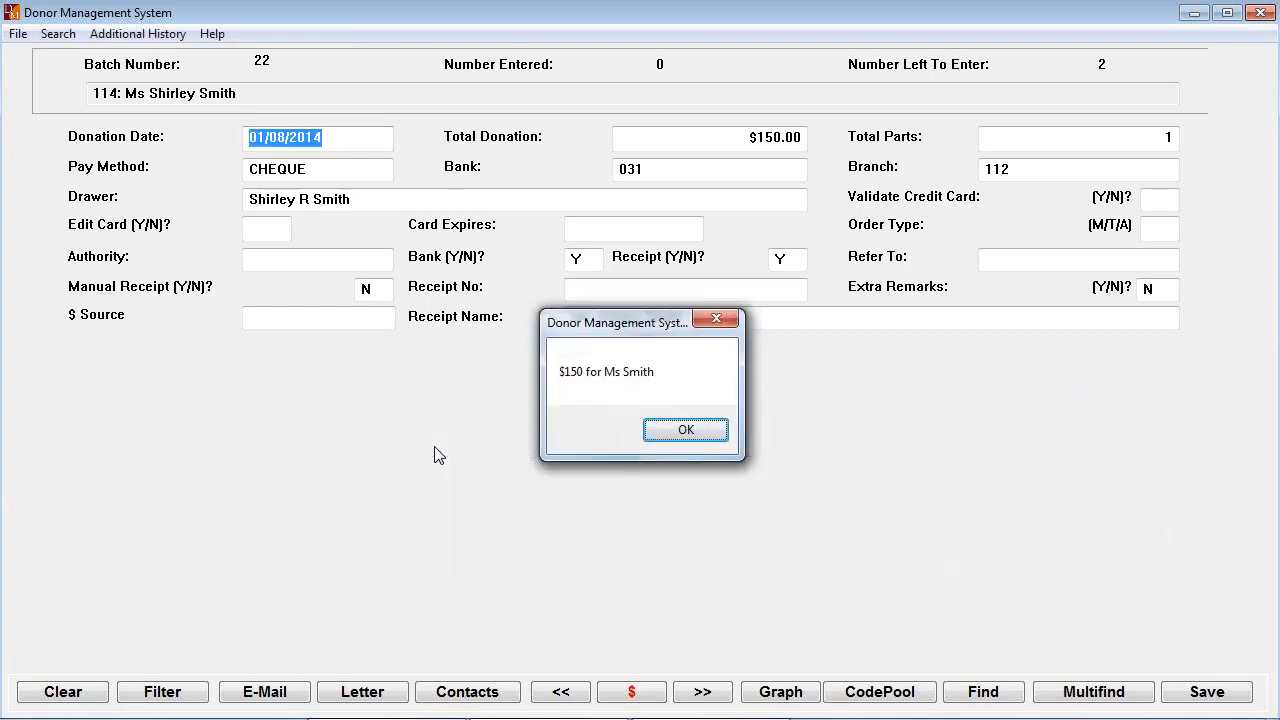
key("Return")
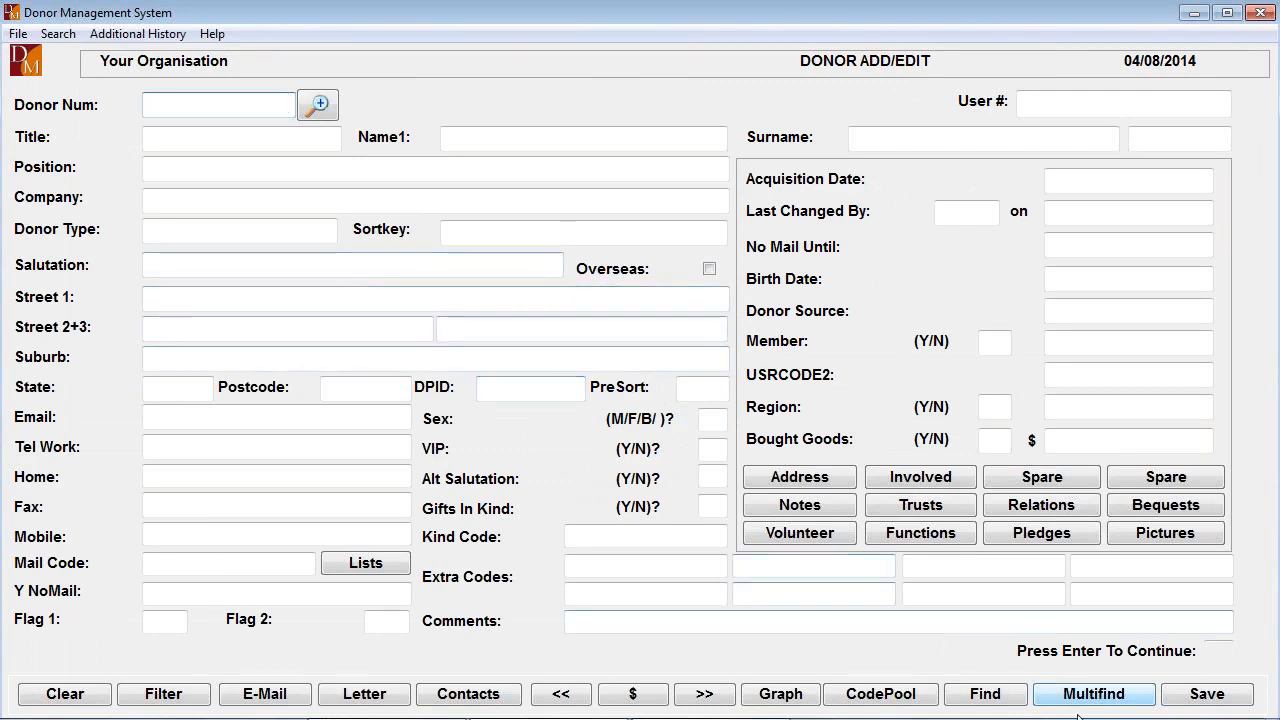
Search for donors whose surname starts with GR and open the first listed donor's record
left_click(1109, 700)
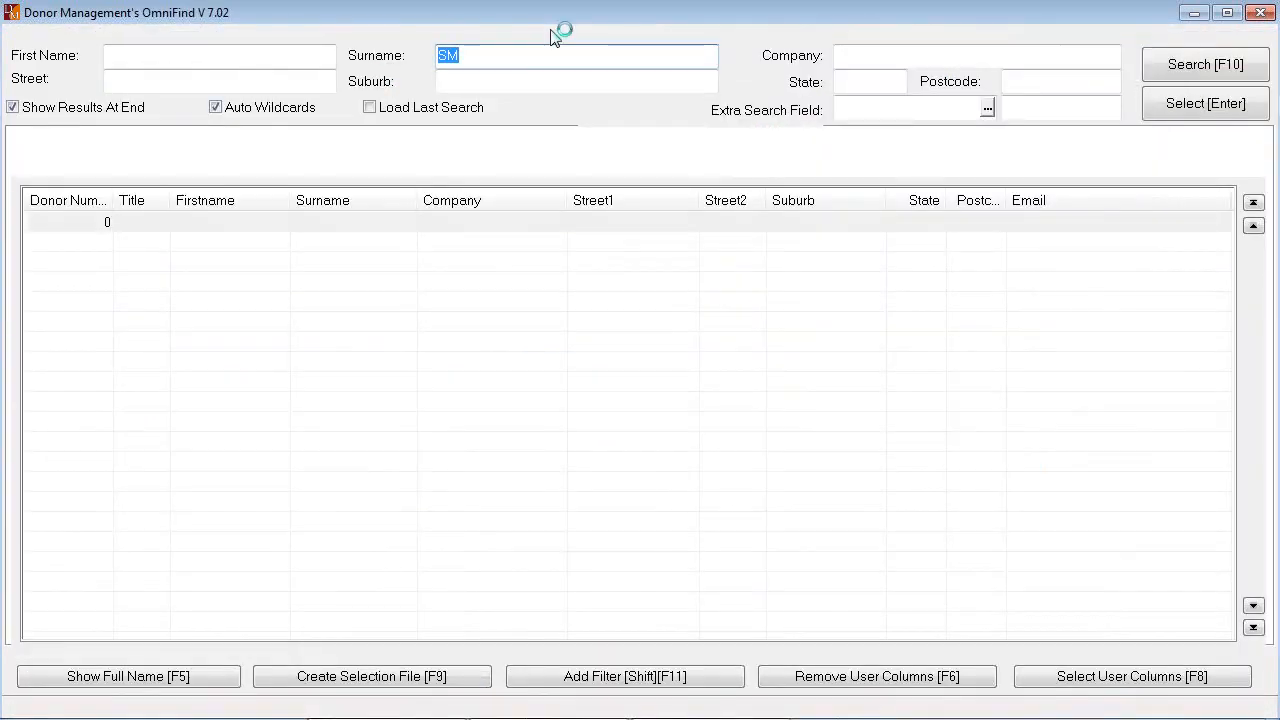
type("GR")
key("F10")
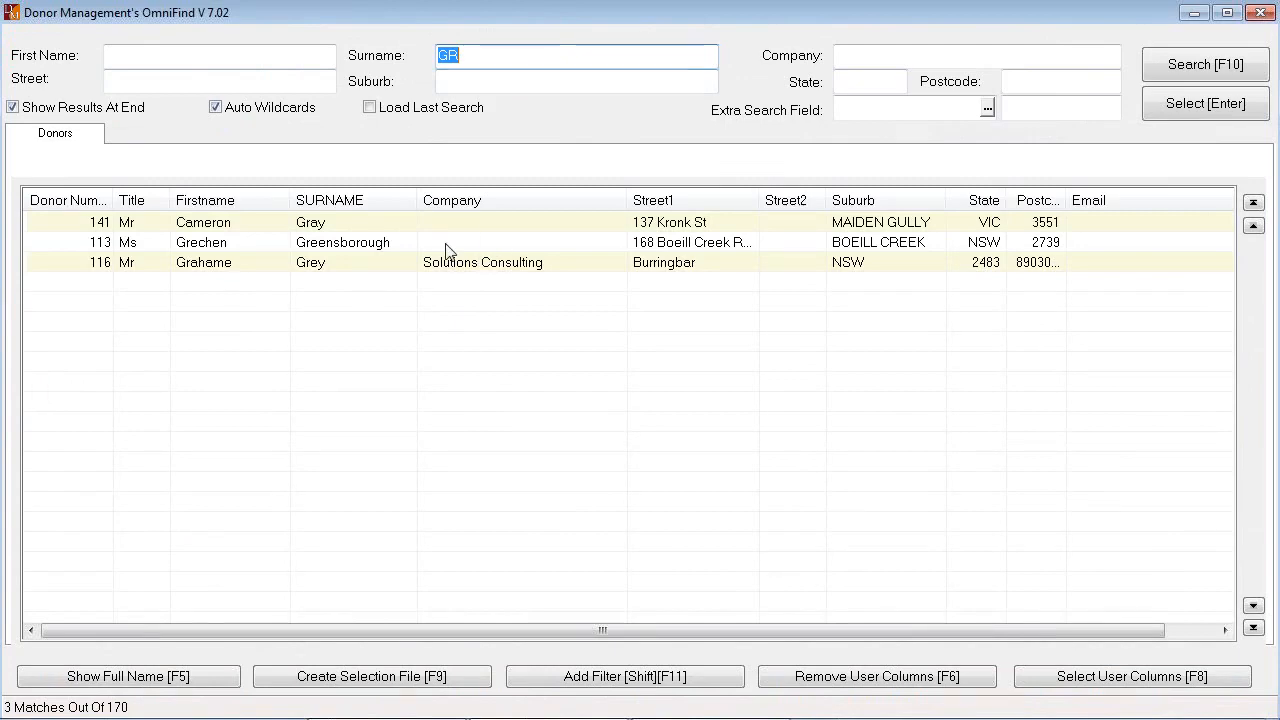
double_click(313, 224)
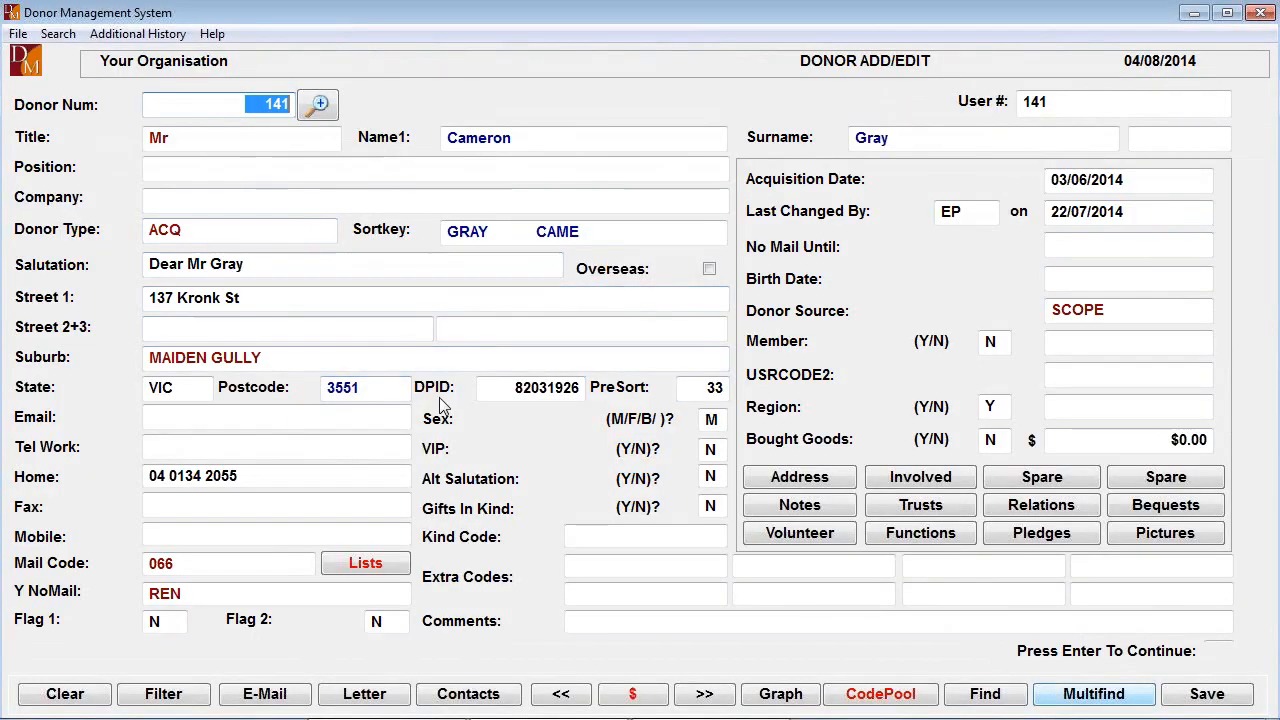
Change the donor type to INDIV and agree to update the salutation, gender and receipt name
key("Return")
key("Return")
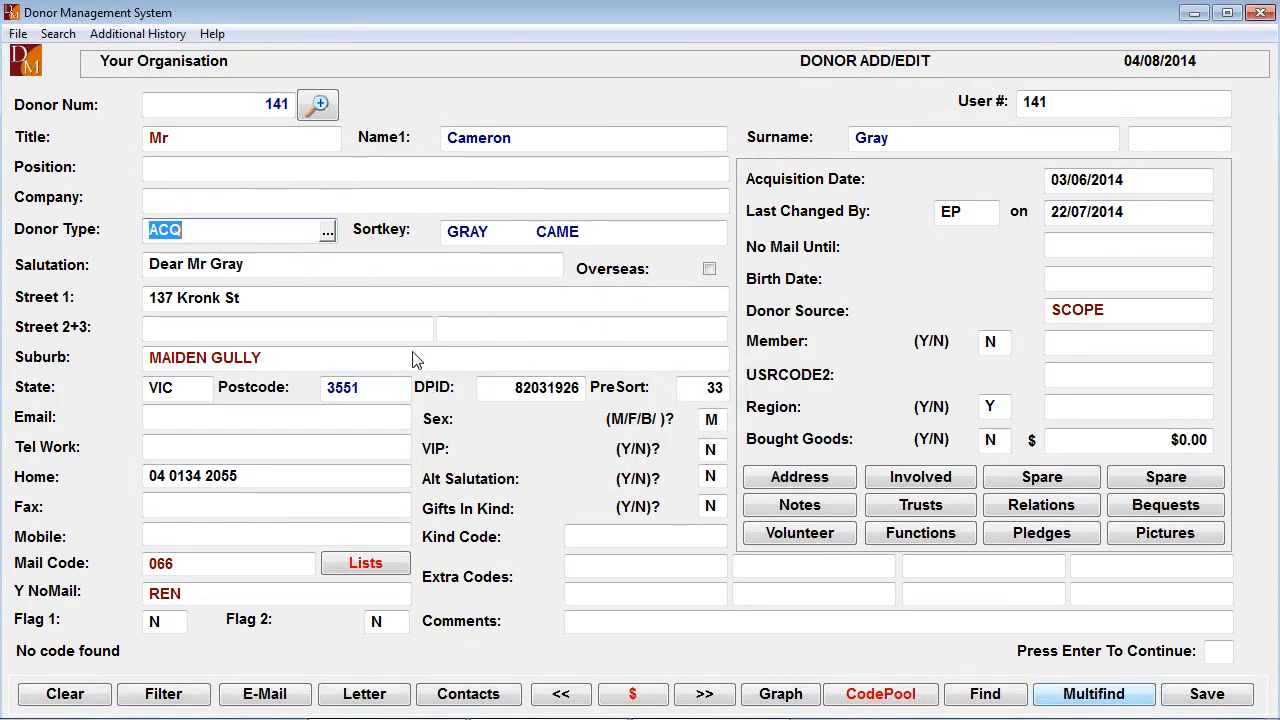
left_click(330, 233)
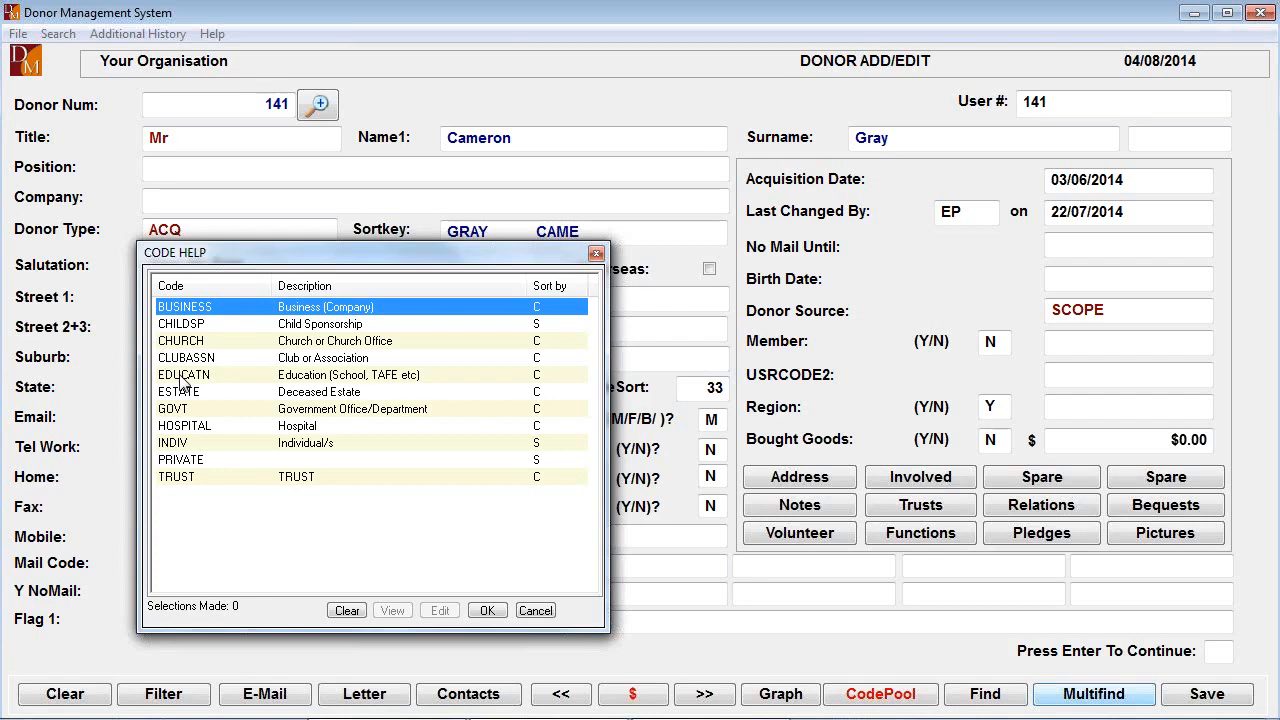
left_click(179, 443)
double_click(177, 442)
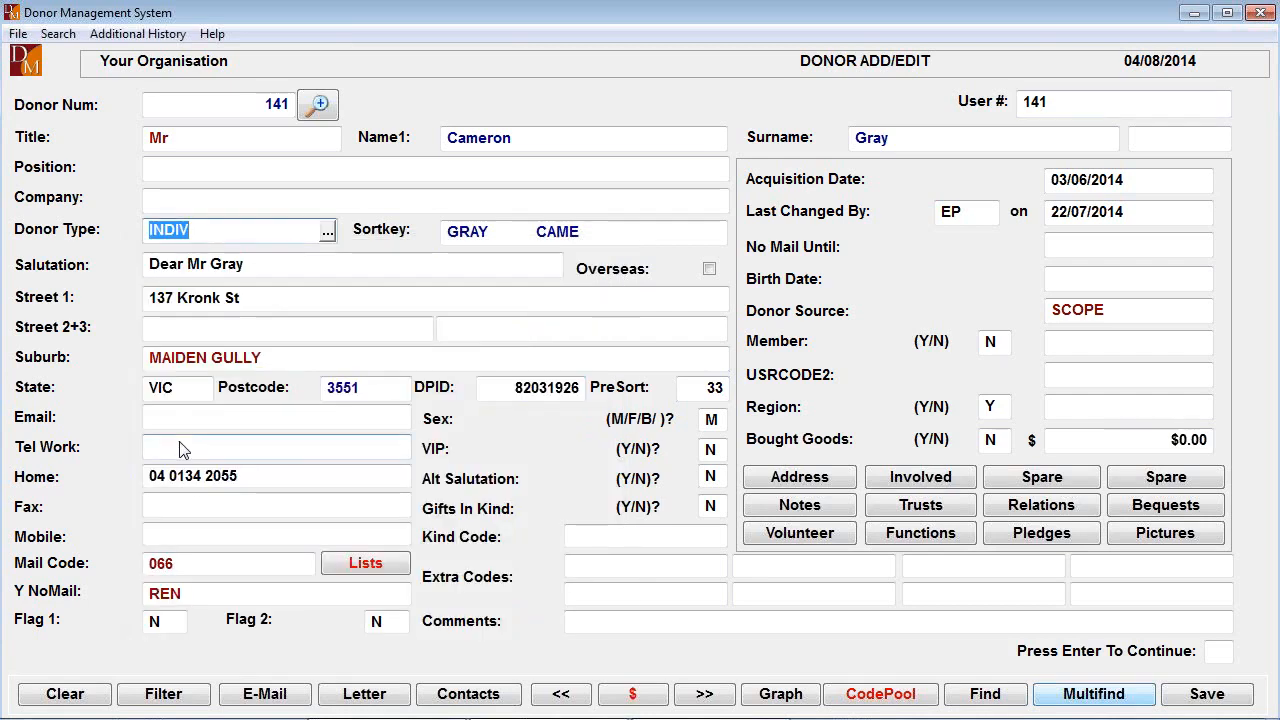
key("Return")
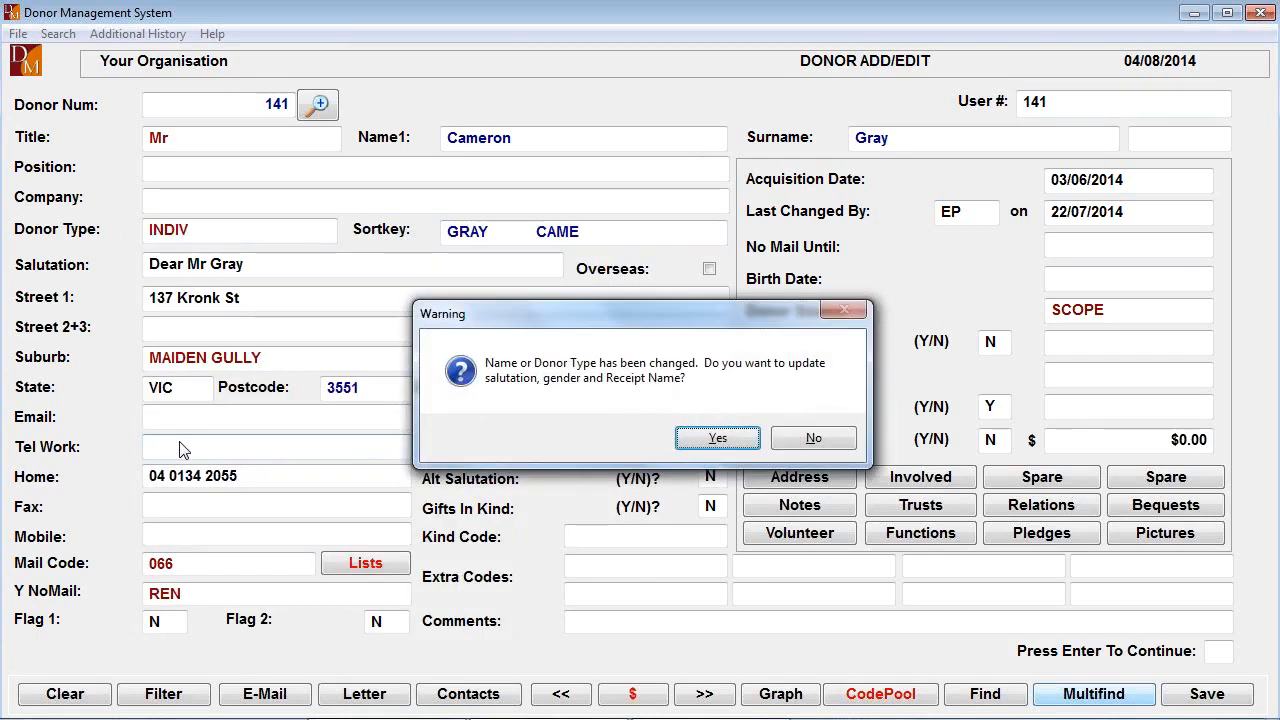
key("Return")
Confirm the salutation, gender and receipt name update, and replace the invalid mail code with ALL from the code list
key("Return")
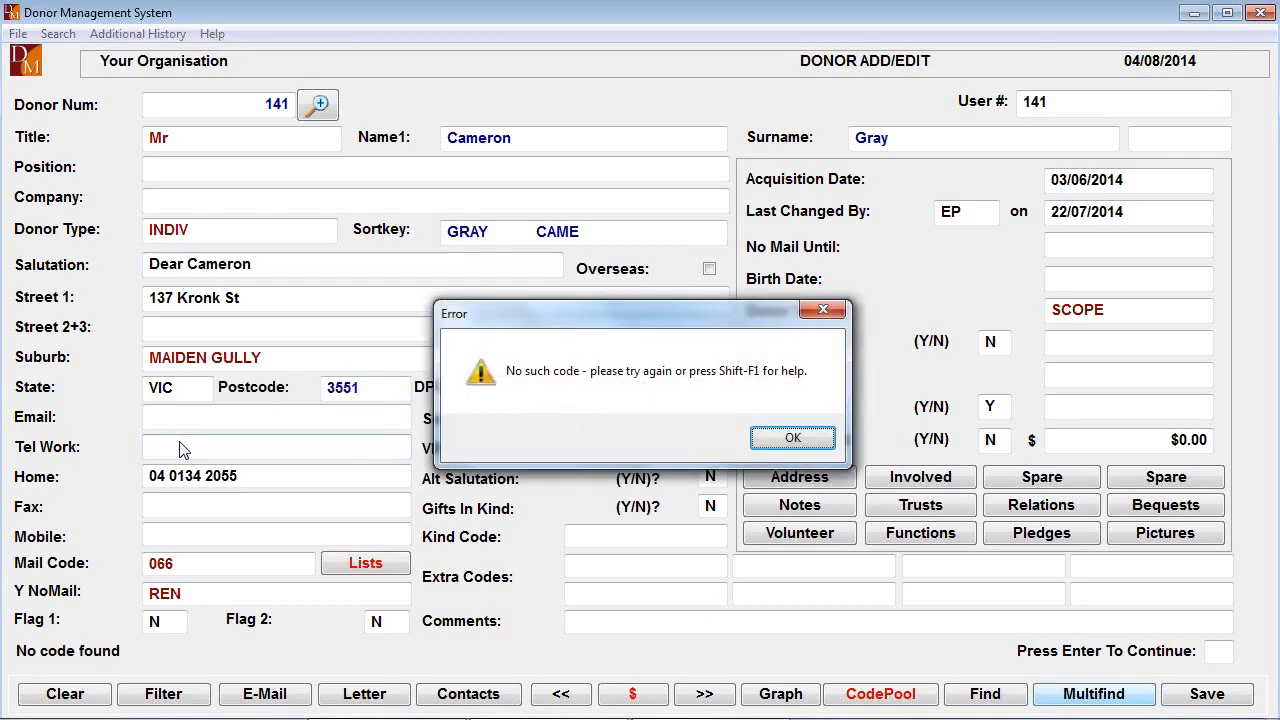
key("Return")
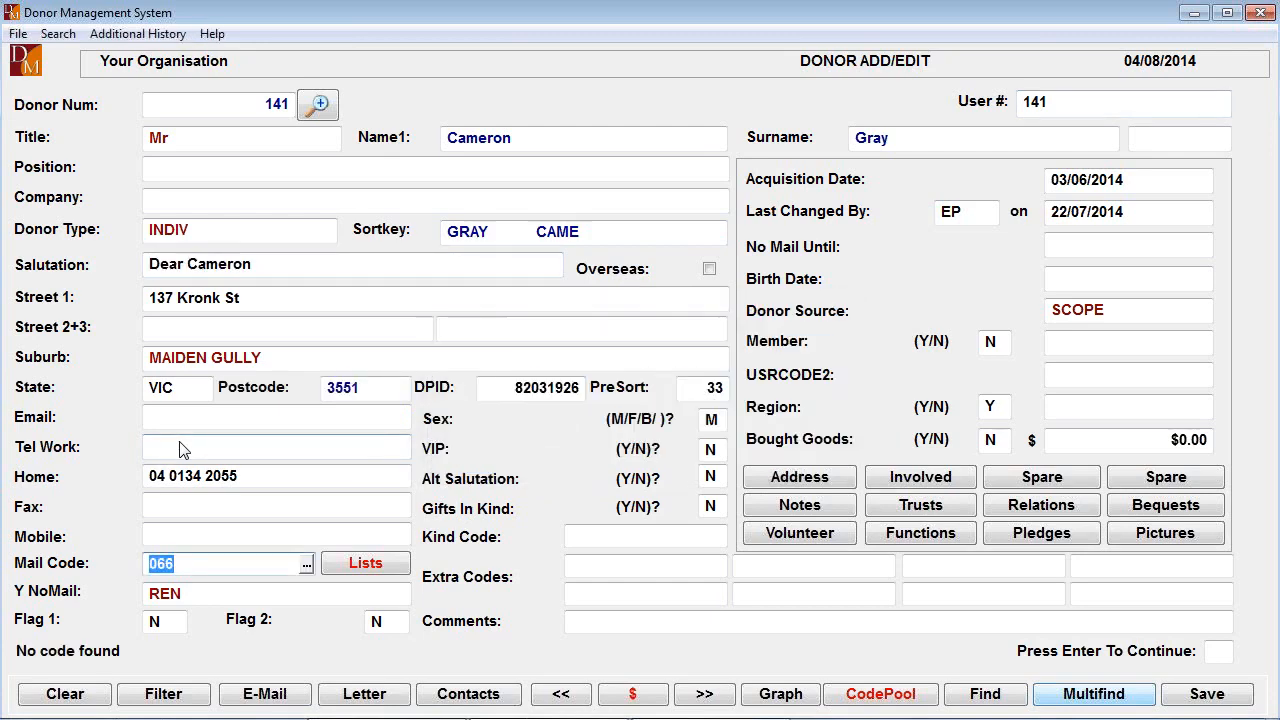
key("F1")
key("Down")
key("Down")
key("Down")
key("Down")
key("Down")
key("Up")
key("Up")
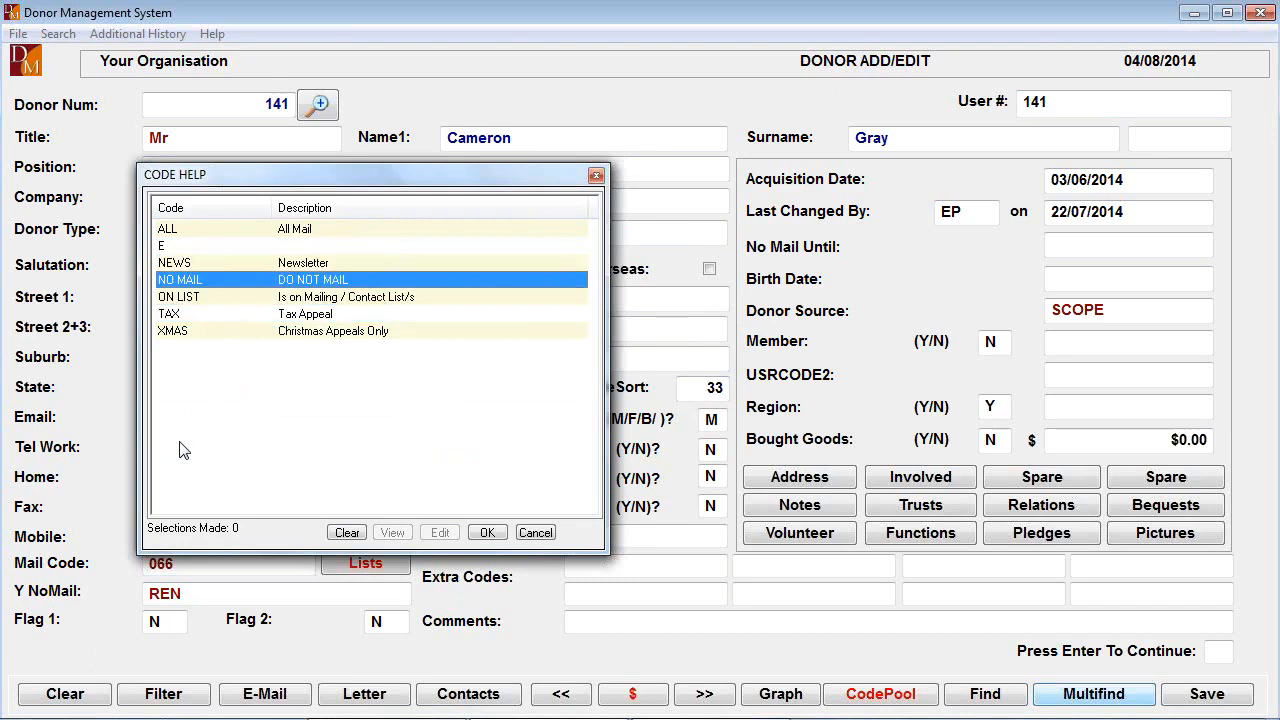
key("Down")
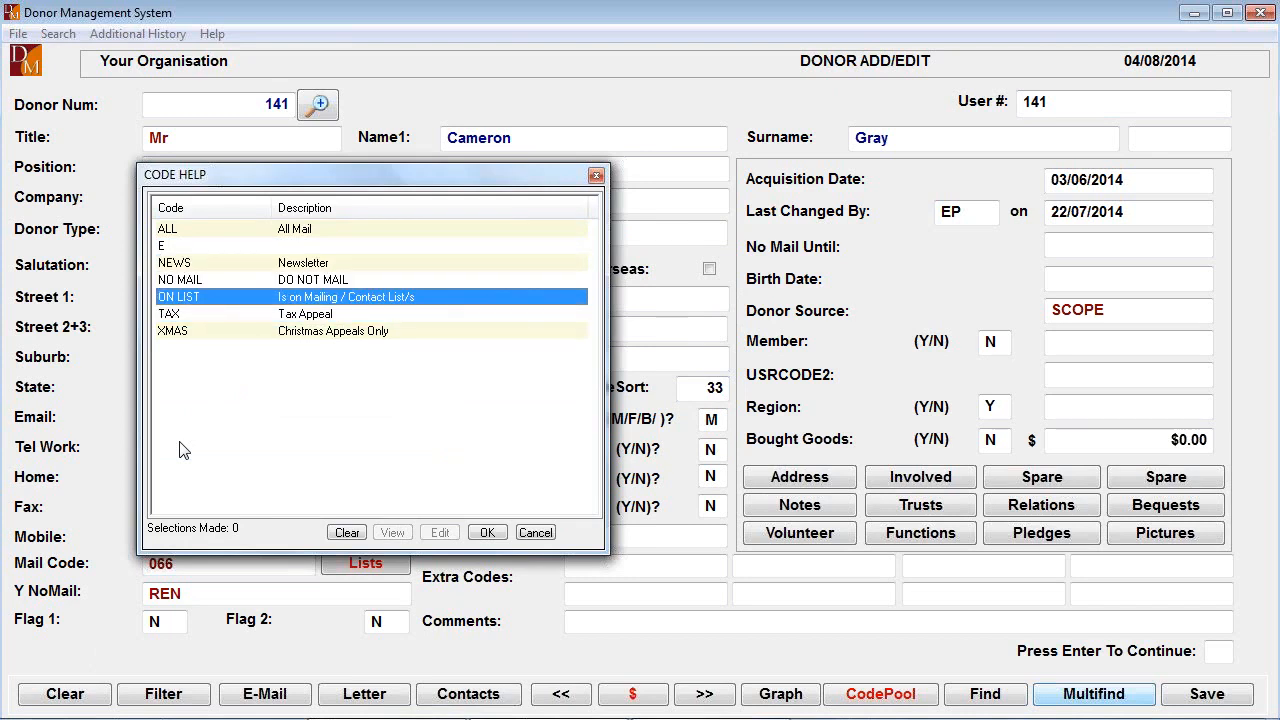
key("Up")
key("Up")
key("Up")
key("Up")
key("Return")
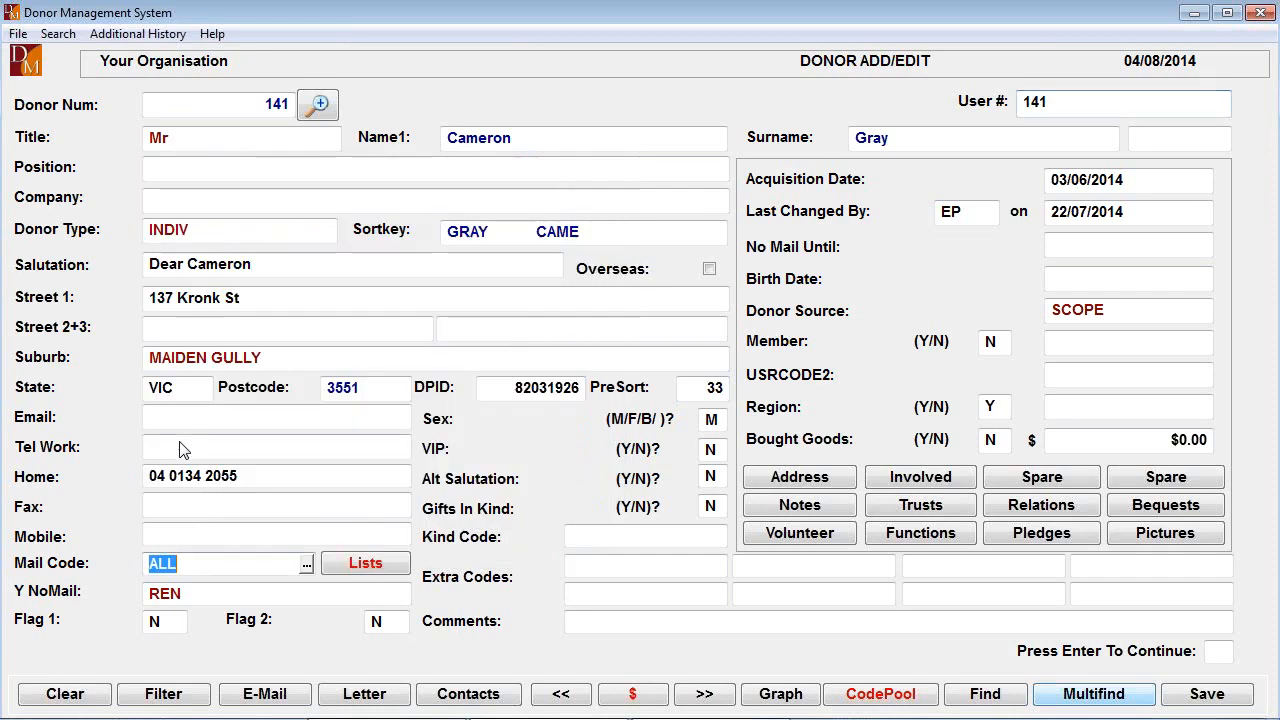
Clear the invalid Y NoMail code and accept the existing entries in the fields from Flag 1 up to No Mail Until
key("Return")
key("Return")
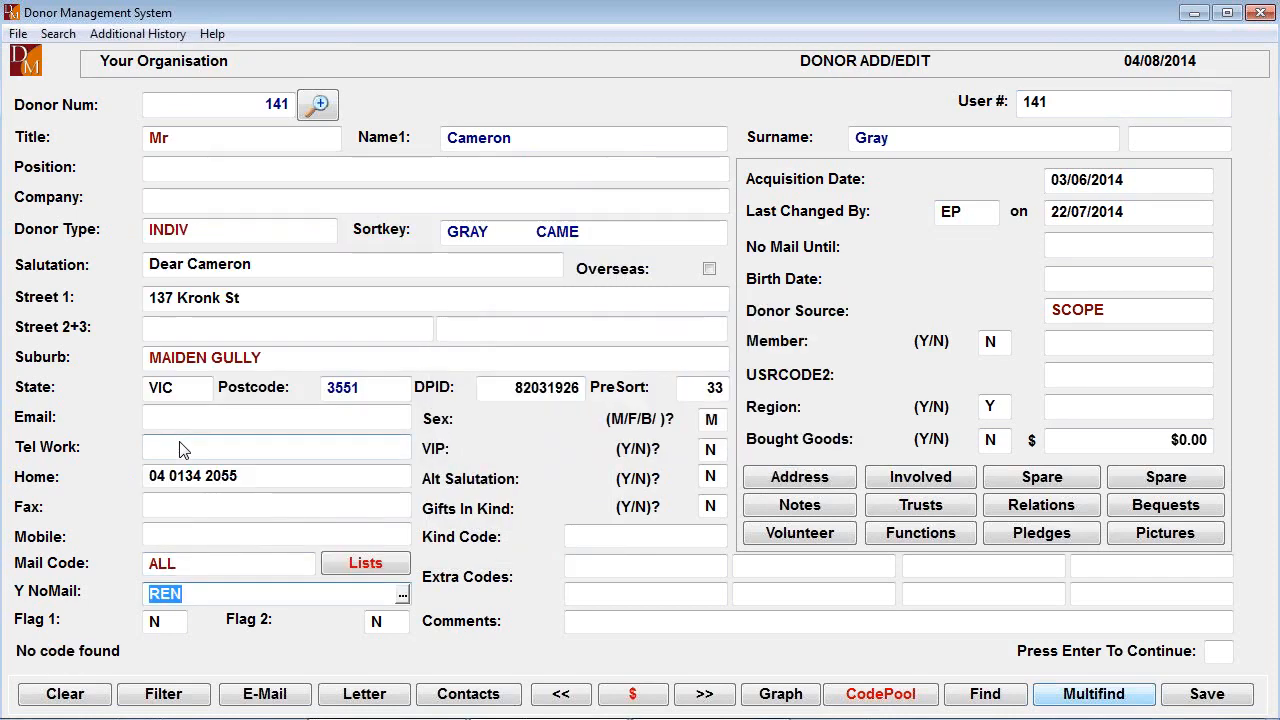
key("Delete")
key("Return")
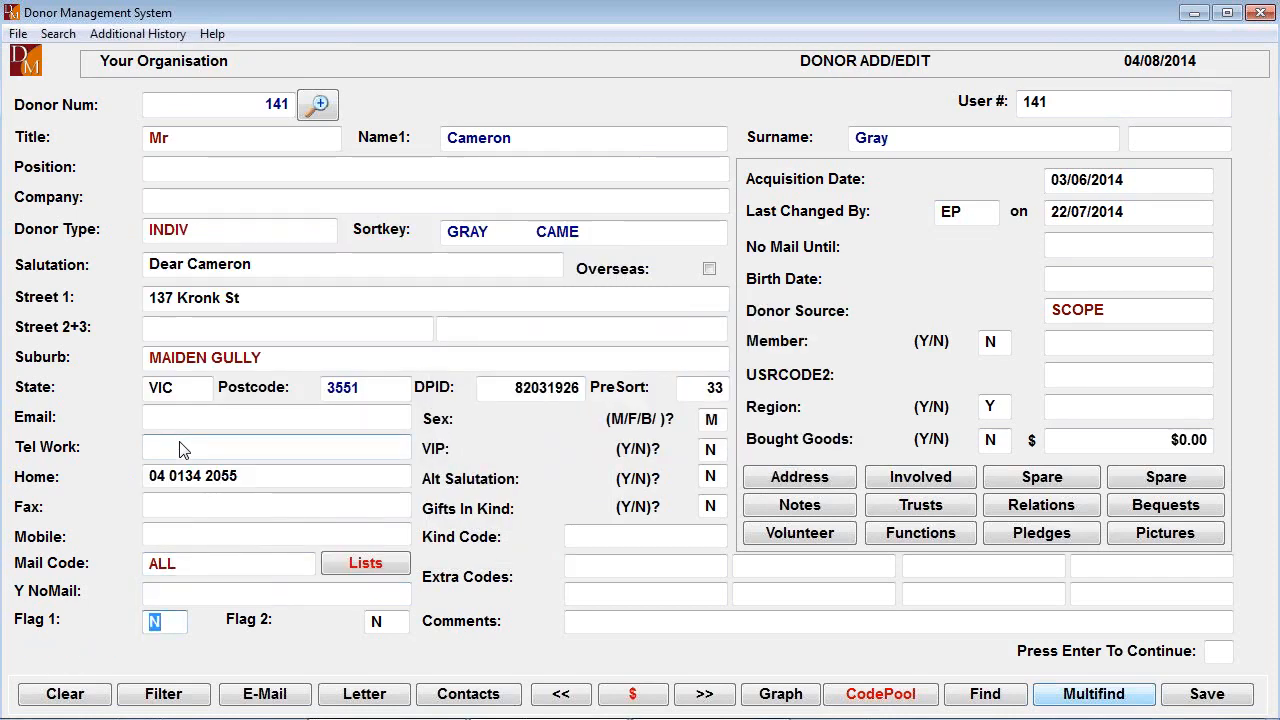
key("Return")
key("Return")
key("Return")
key("Return")
key("Return")
key("Return")
key("Return")
key("Return")
key("Return")
key("Return")
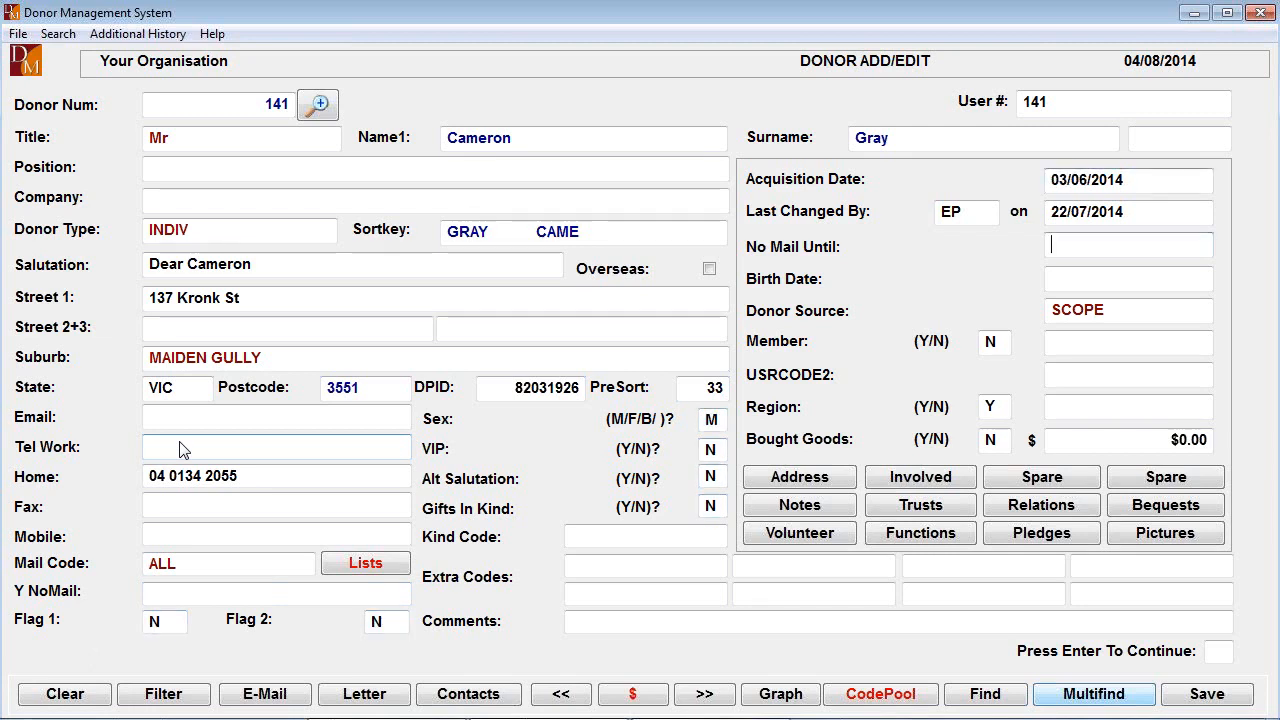
Replace the invalid donor source code with DIR MAIL (Direct Mail Campaign Response) from the code list
key("Return")
key("BackSpace")
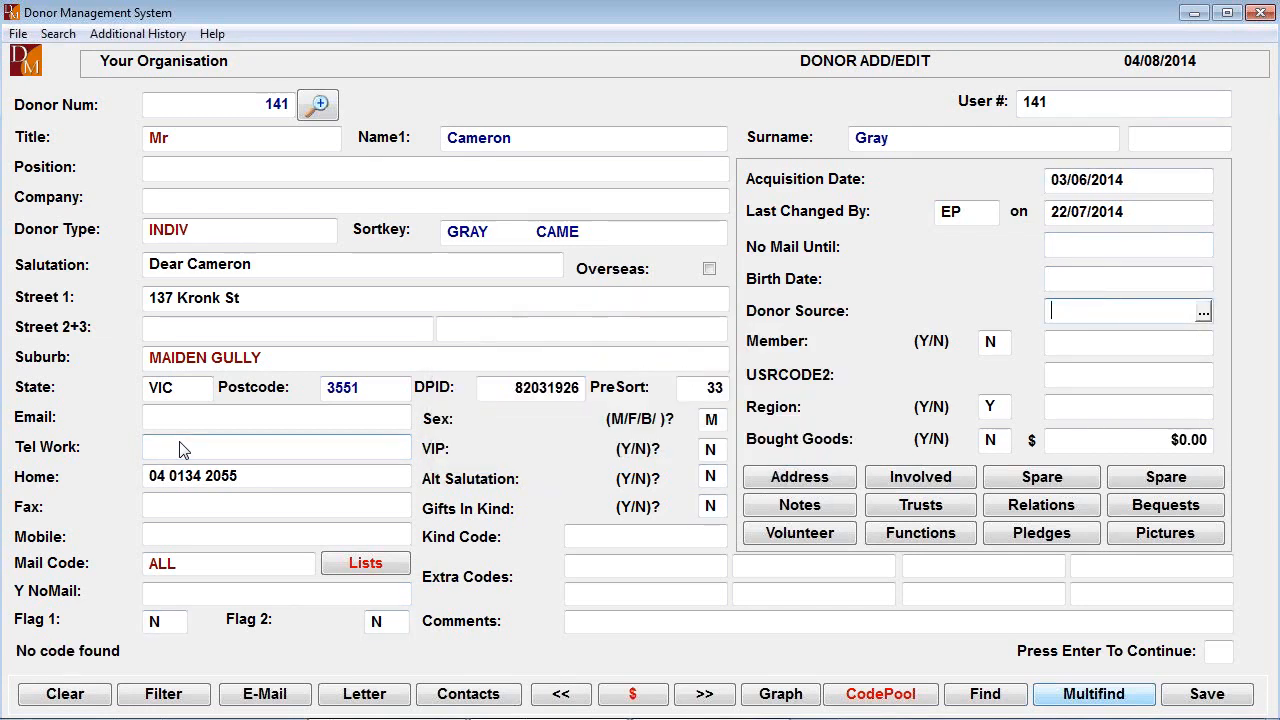
key("Return")
key("Down")
key("Down")
key("Down")
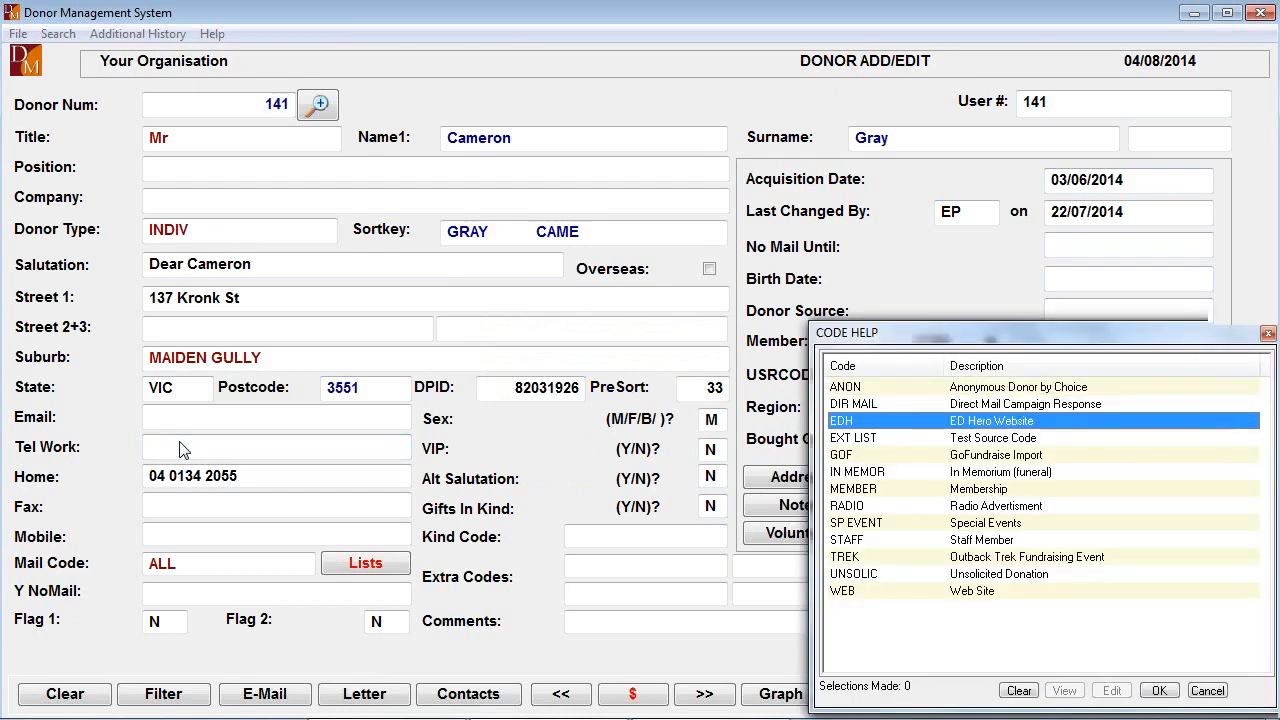
key("Down")
key("Down")
key("Down")
key("Down")
key("Down")
key("Down")
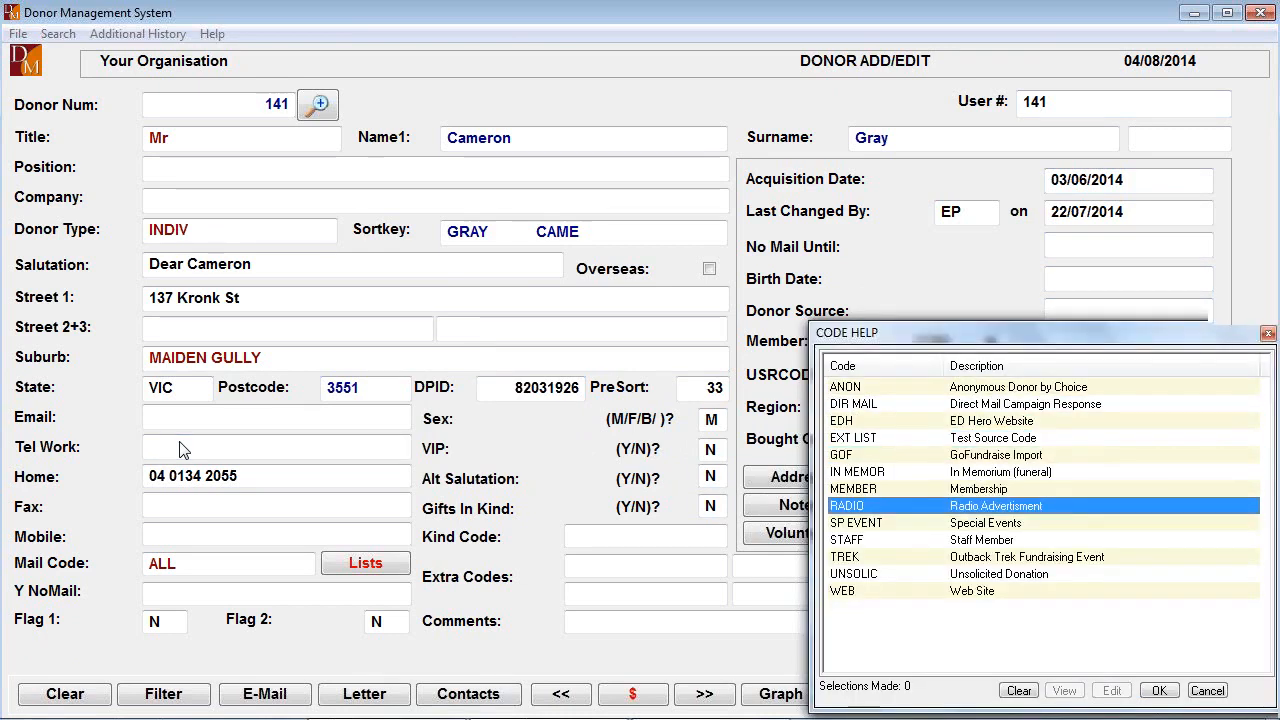
key("Up")
key("Up")
key("Up")
key("Up")
key("Up")
key("Up")
key("Up")
key("Up")
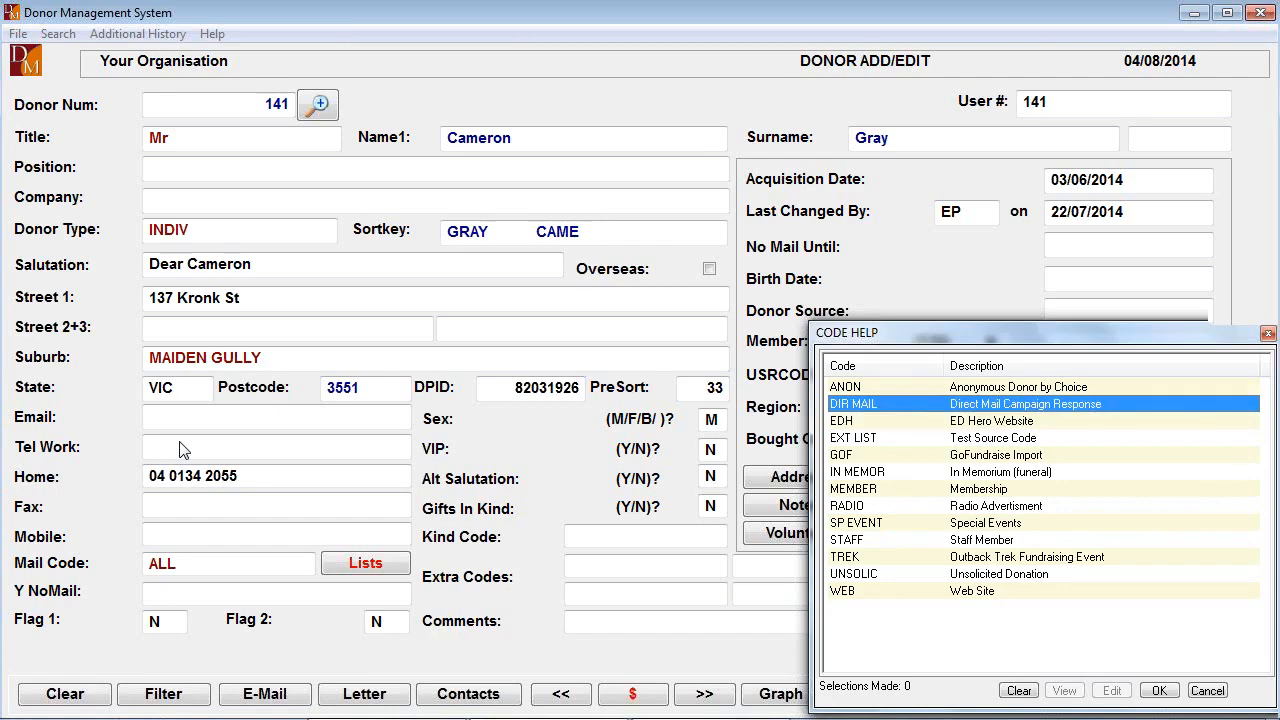
key("Return")
Accept the remaining donor details, including the VIC region, and continue to the donor's donation entry form
key("Return")
key("Return")
key("Return")
key("Return")
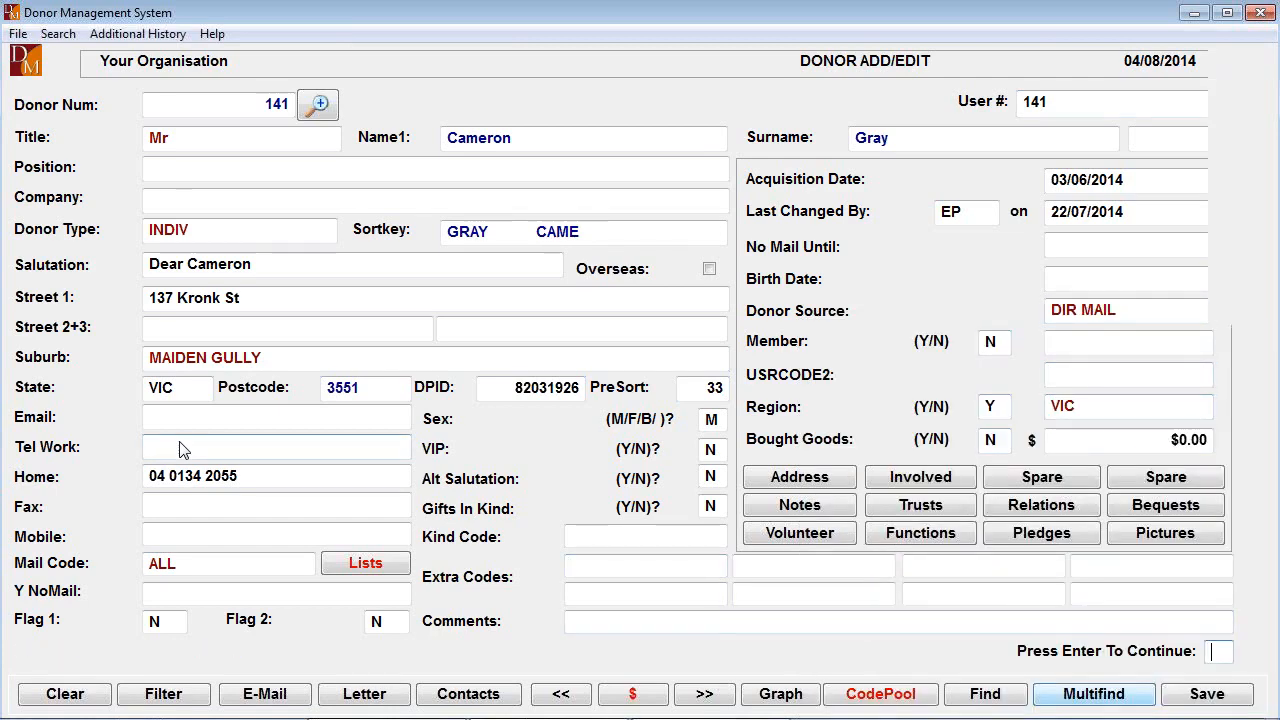
key("Return")
key("Return")
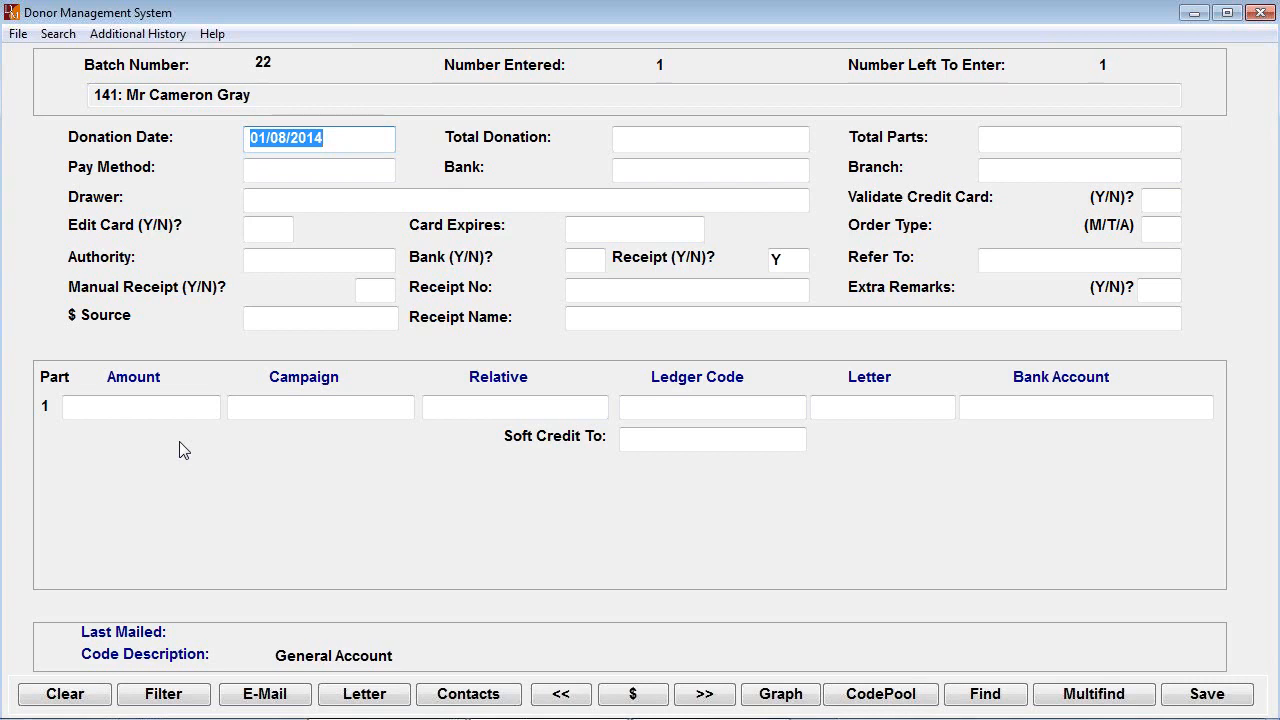
Set the donation date to 04/08/2014, the total donation to $150 and the total parts to 2
type("t")
key("Tab")
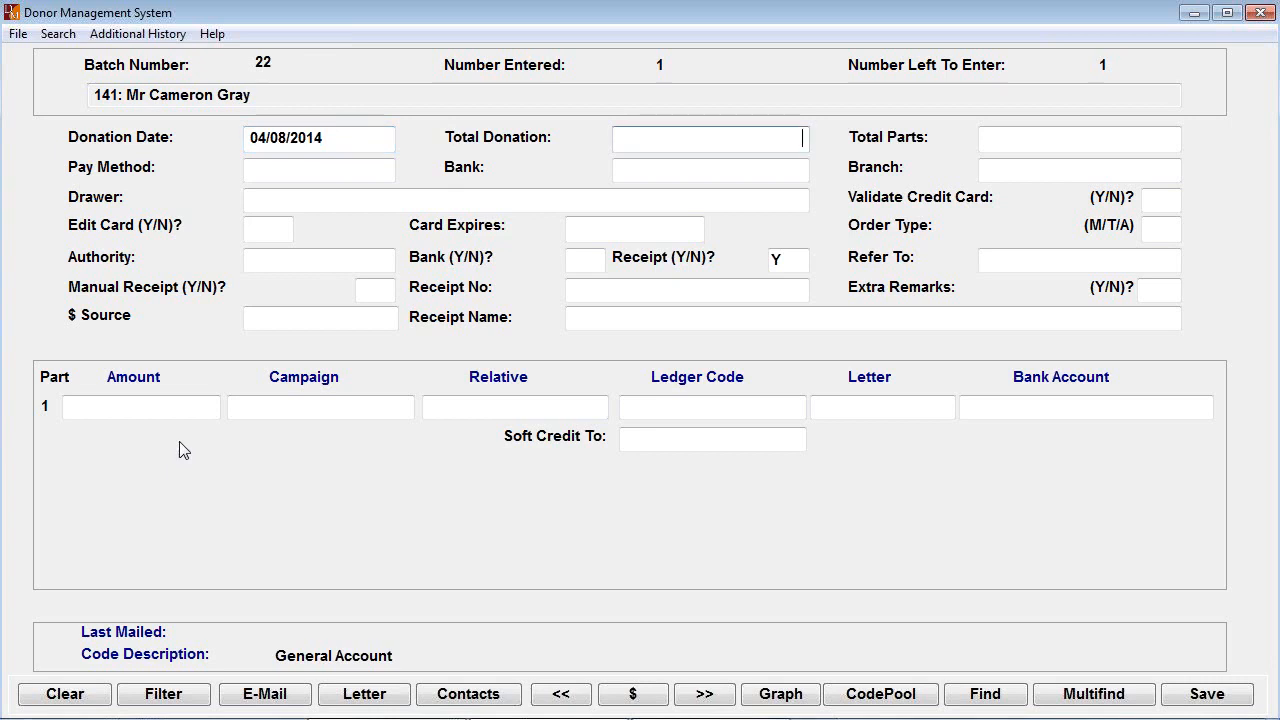
type("150")
key("Tab")
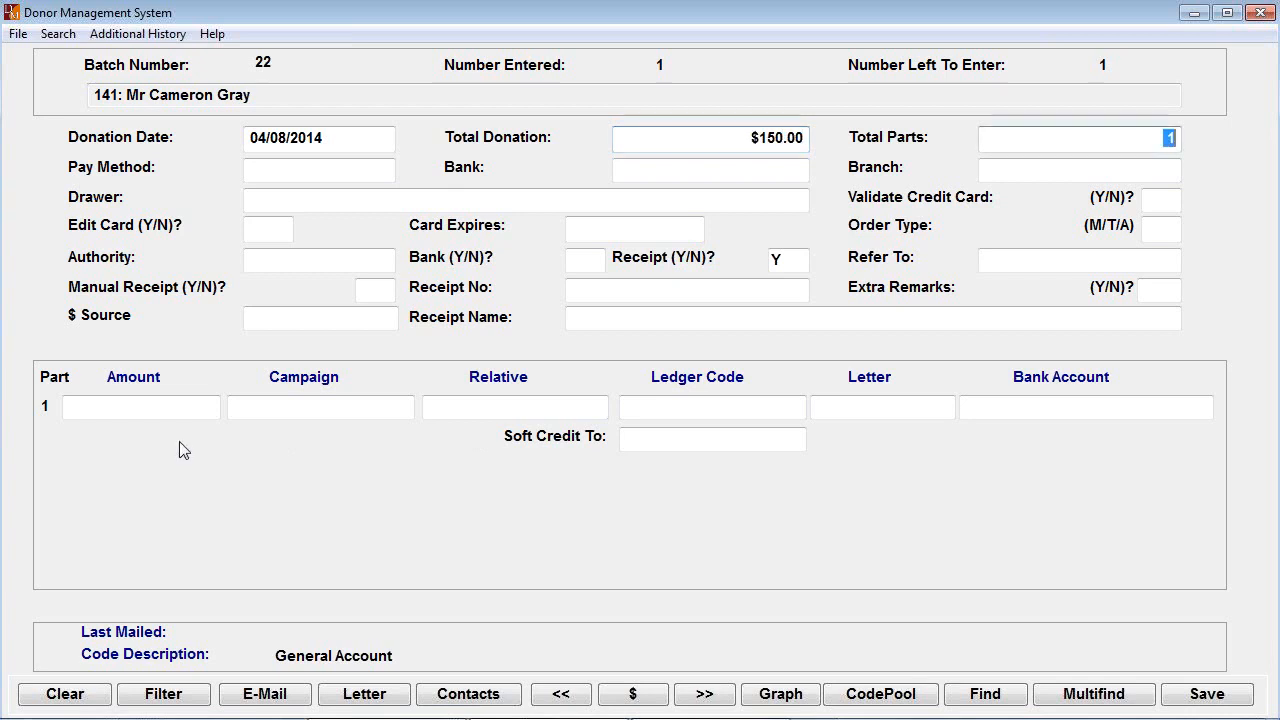
type("2")
key("Tab")
Set the pay method to CASH and accept the default banking, receipt and remarks settings and the receipt name
type("C")
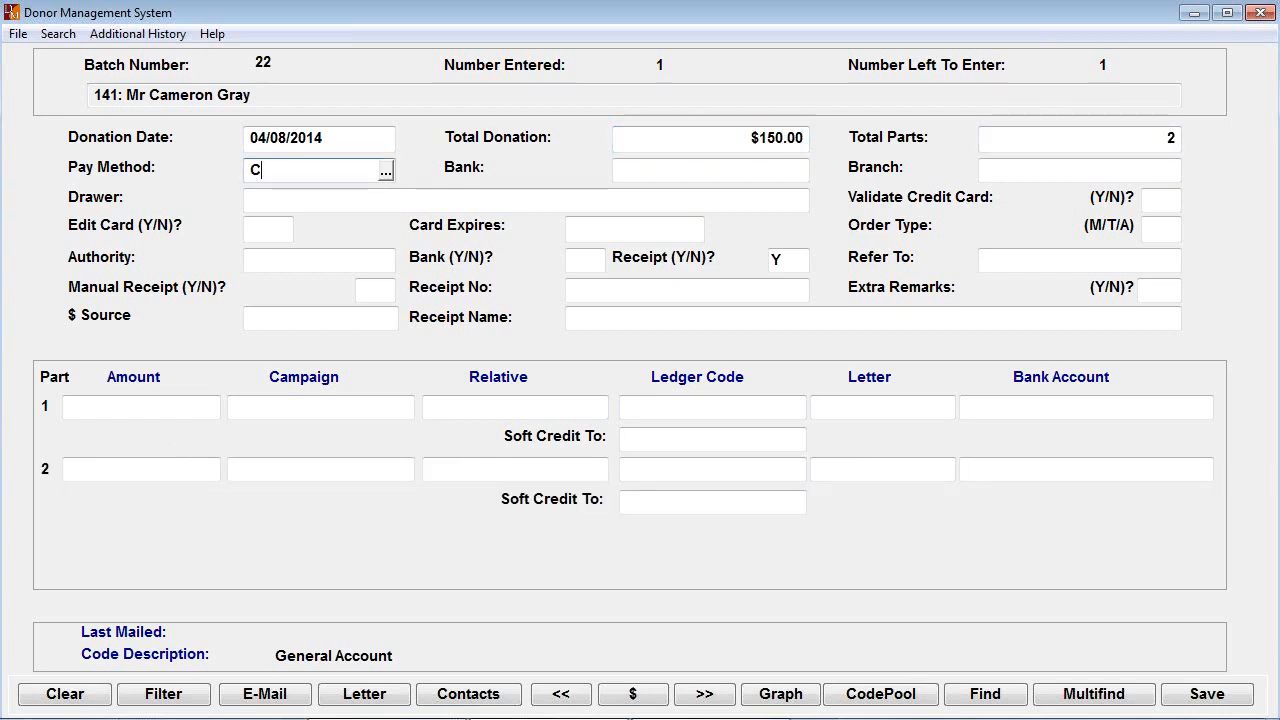
key("Tab")
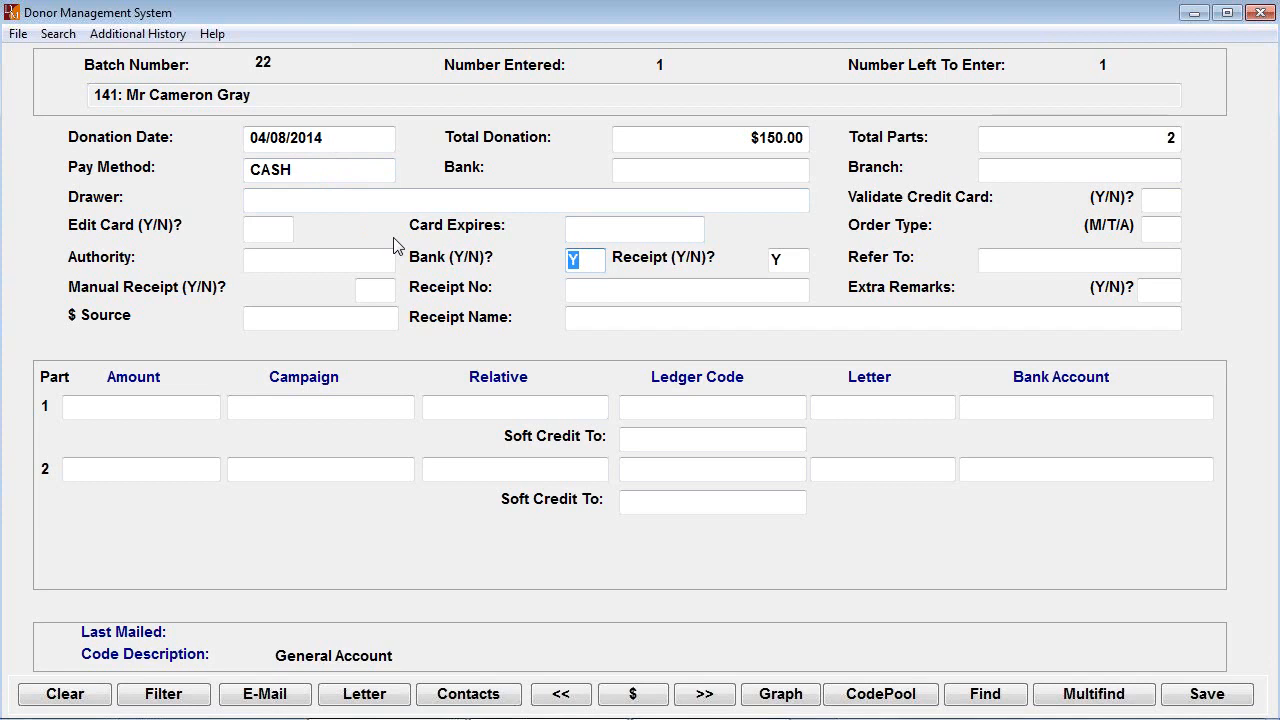
key("Tab")
key("Tab")
key("Tab")
key("Tab")
key("Tab")
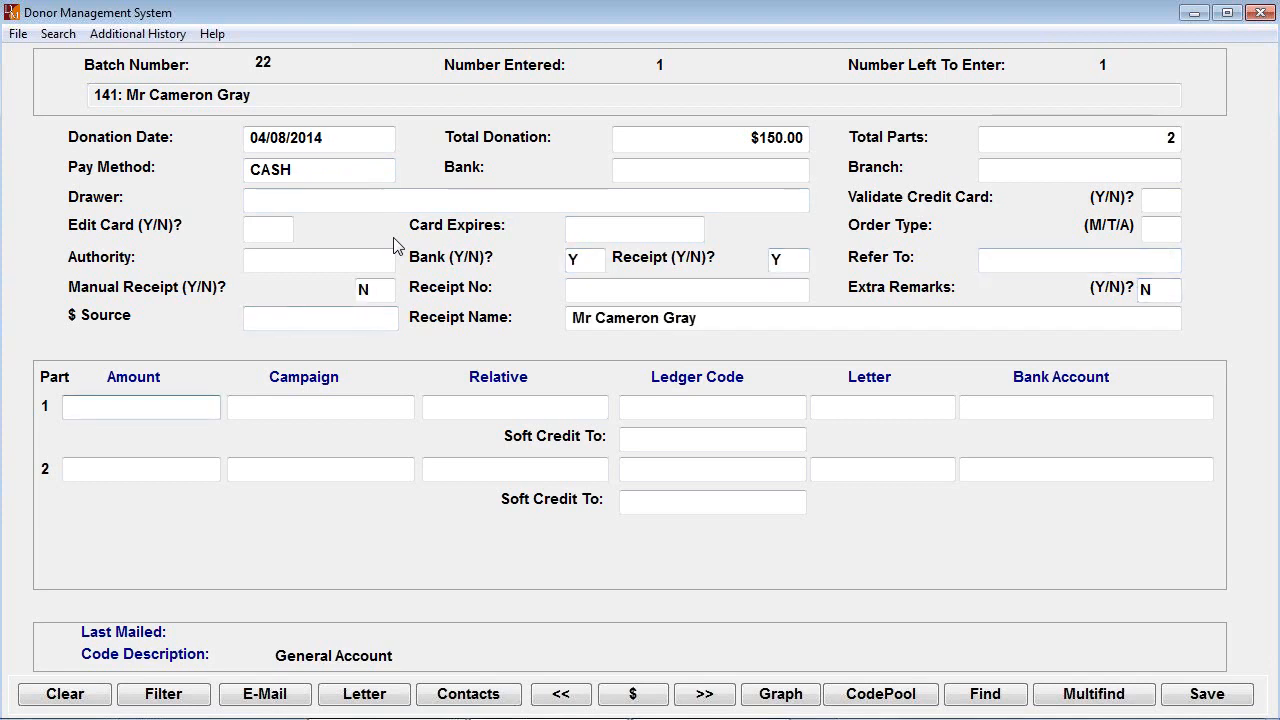
key("Tab")
key("Return")
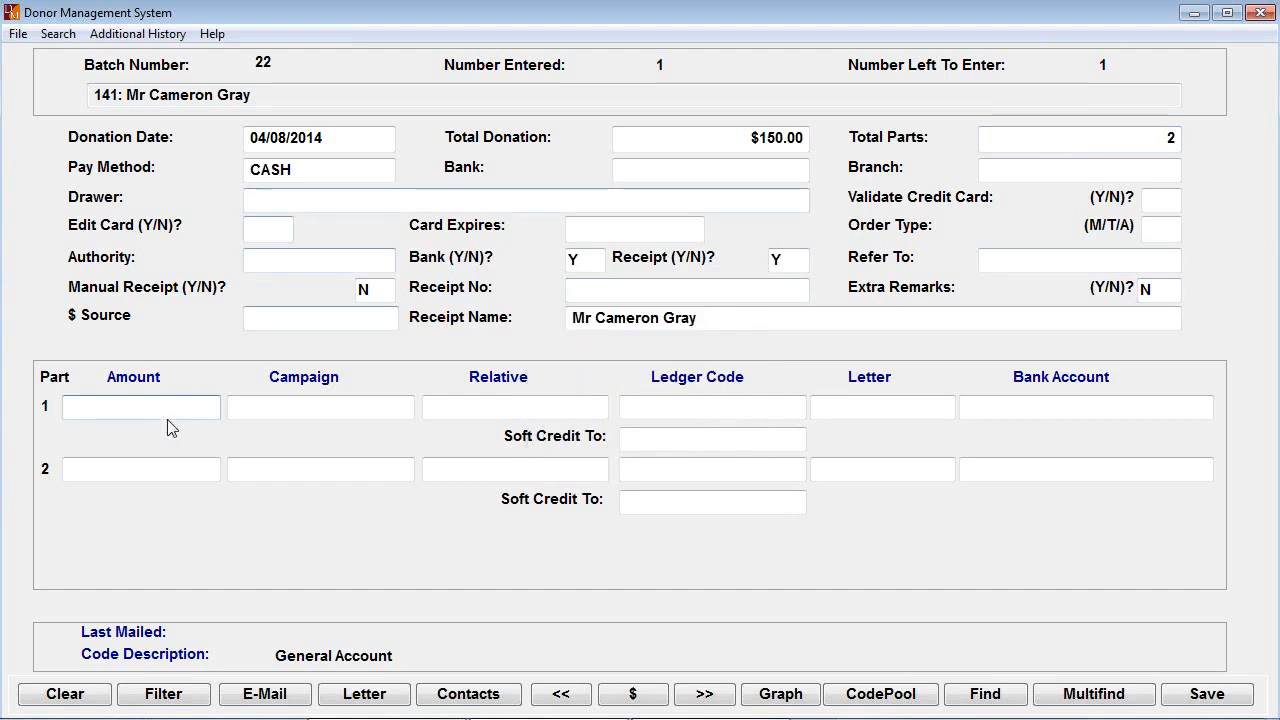
Enter $100 for part 1 and accept the GENERAL campaign with its default ledger code, letter and bank account
type("100")
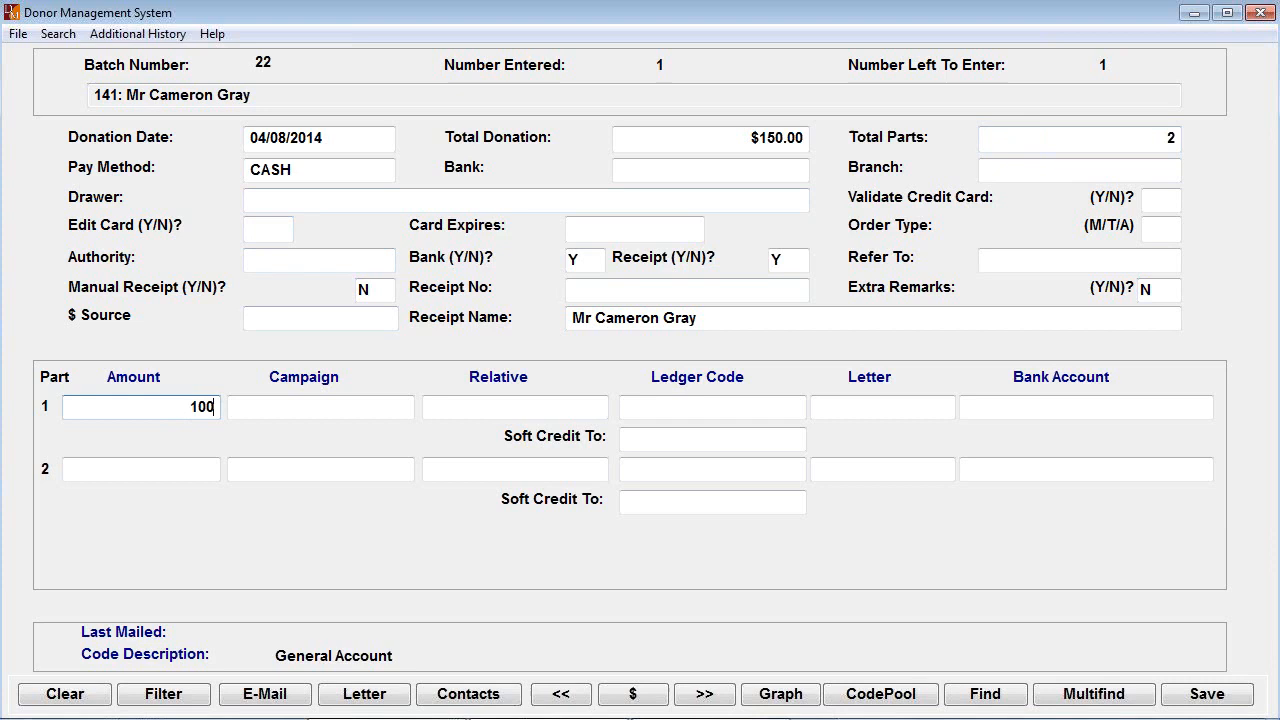
key("Tab")
key("Tab")
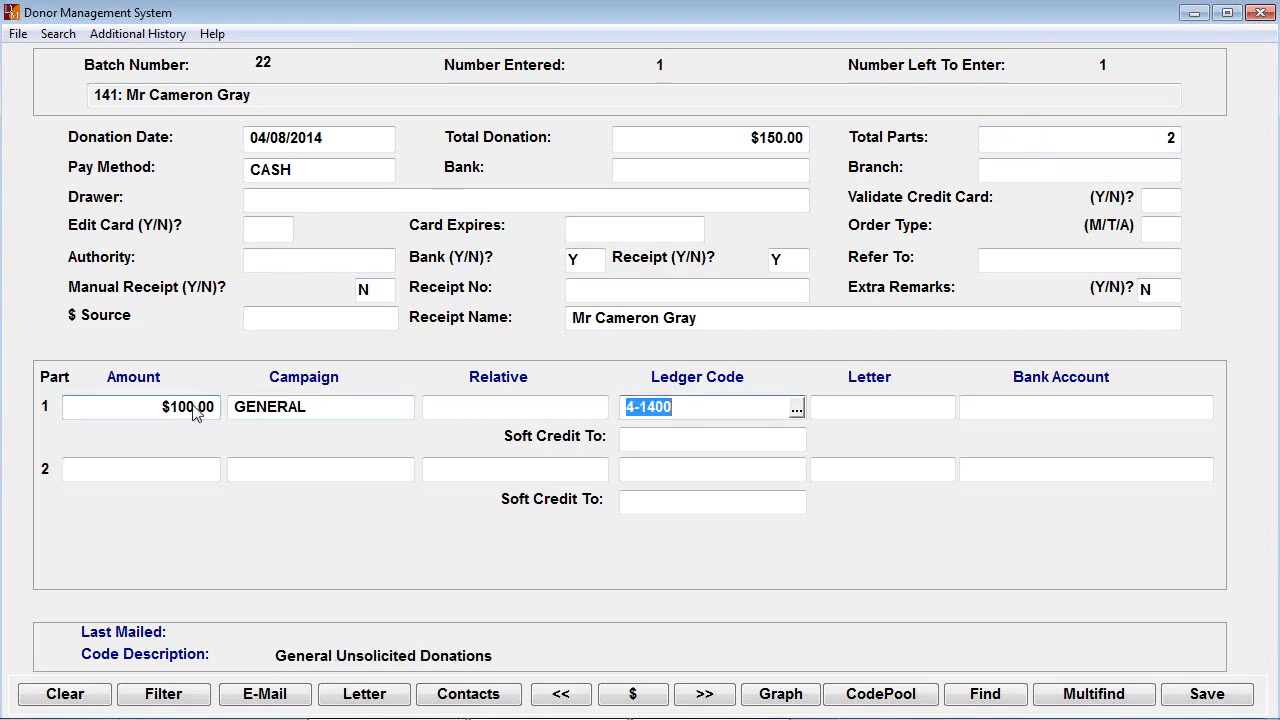
key("Tab")
key("Tab")
key("Tab")
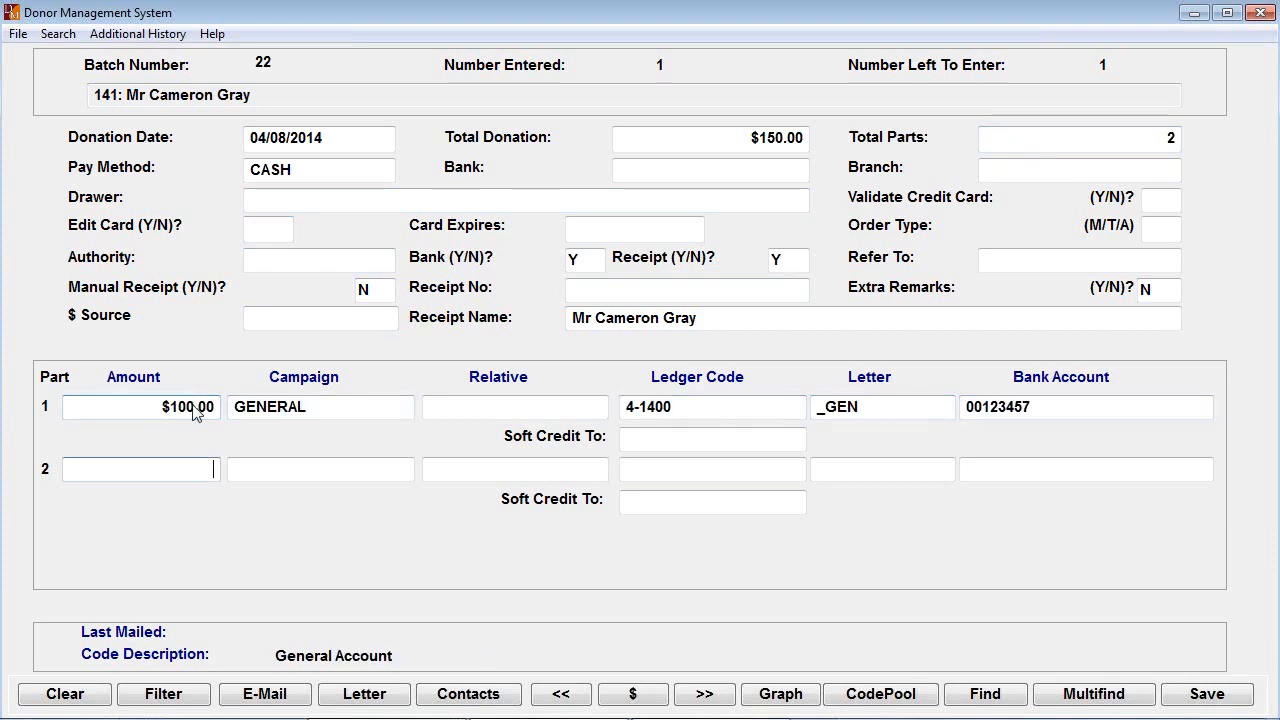
Enter $50 for part 2 and assign the XMASCARD (Christmas Card Sales) campaign, continuing to its product allocation
type("50")
key("Tab")
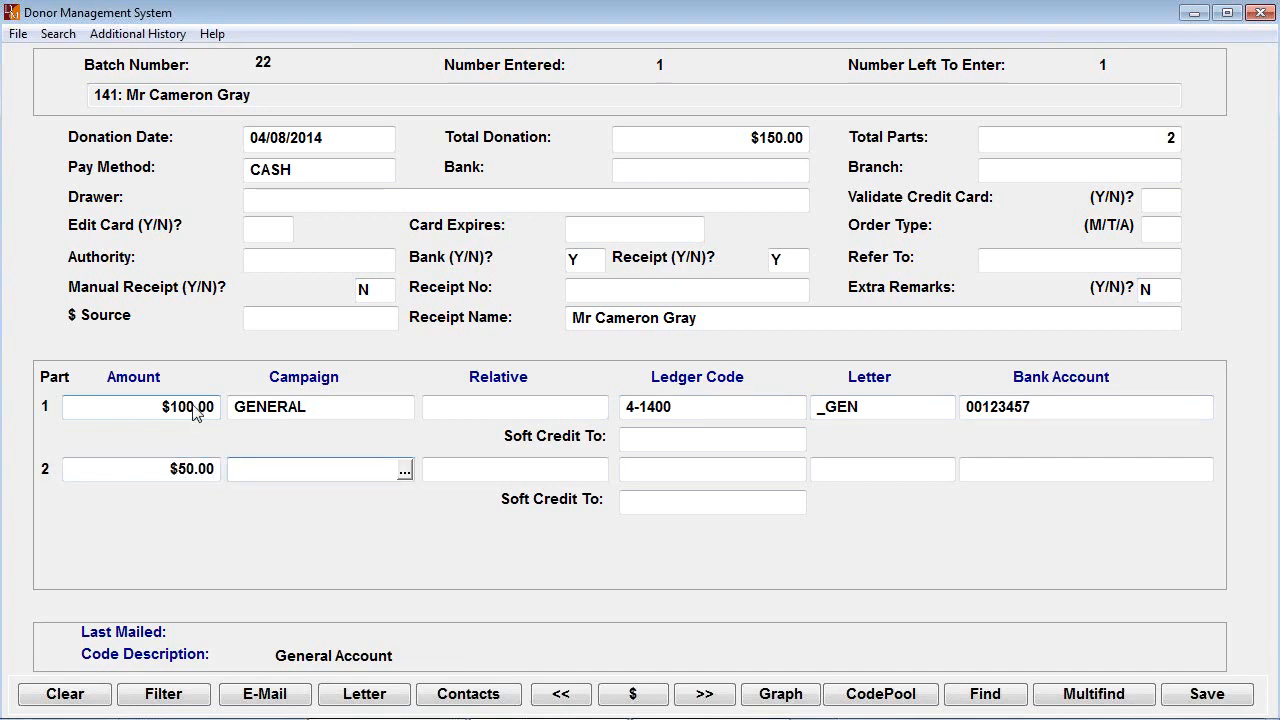
key("F3")
key("i")
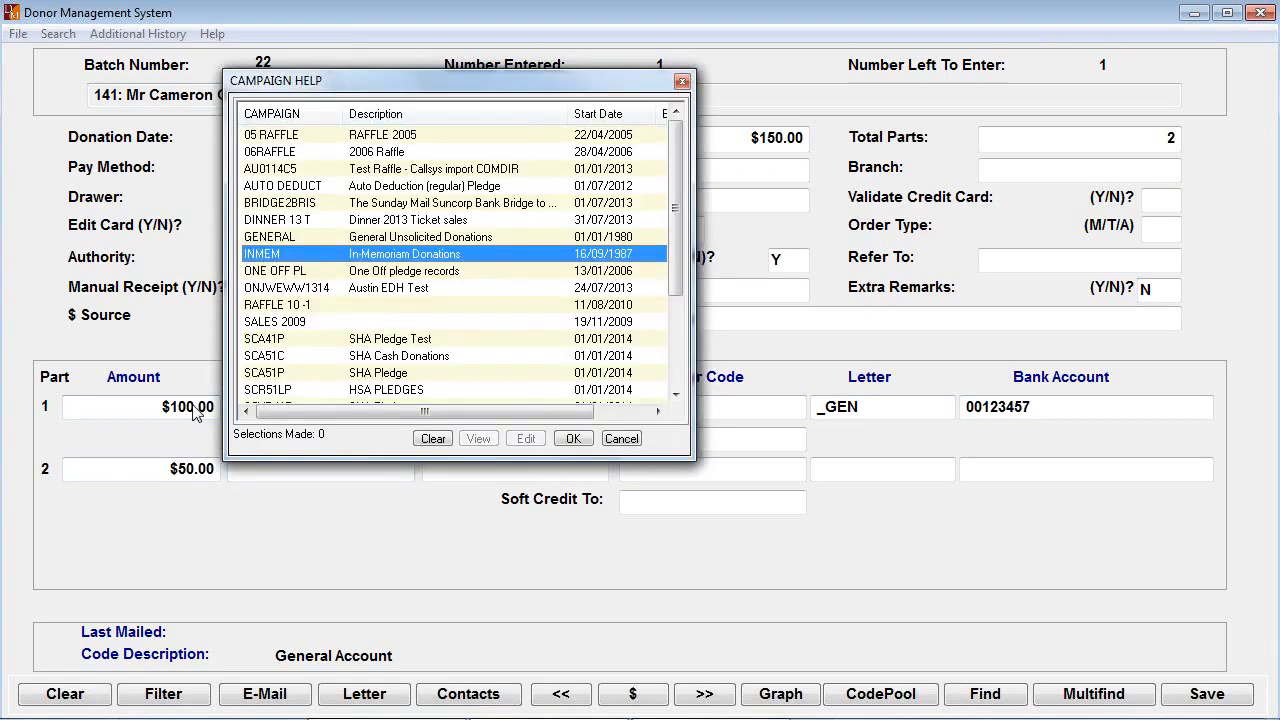
key("Down")
key("Down")
key("Down")
key("Down")
key("Down")
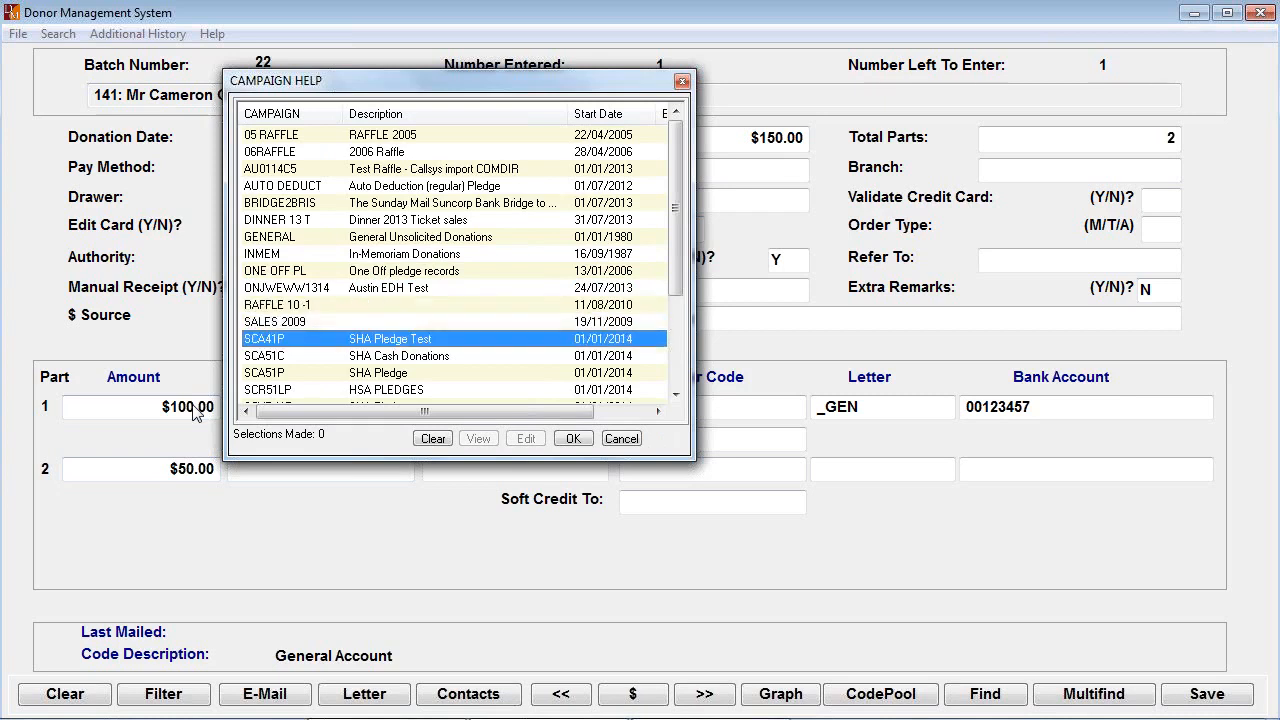
key("Down")
key("Down")
key("Down")
key("Down")
key("Down")
key("Down")
key("Down")
key("Down")
key("Down")
key("Down")
key("Down")
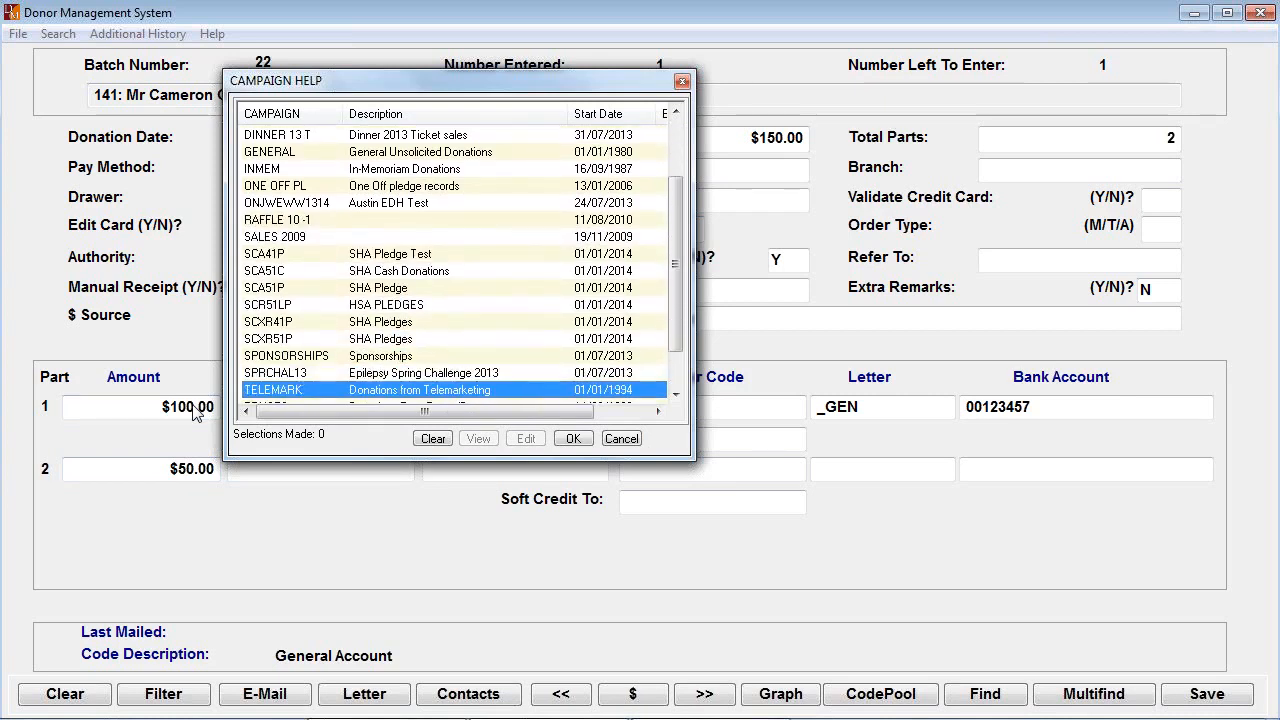
key("Up")
key("Up")
key("Up")
key("Up")
key("Up")
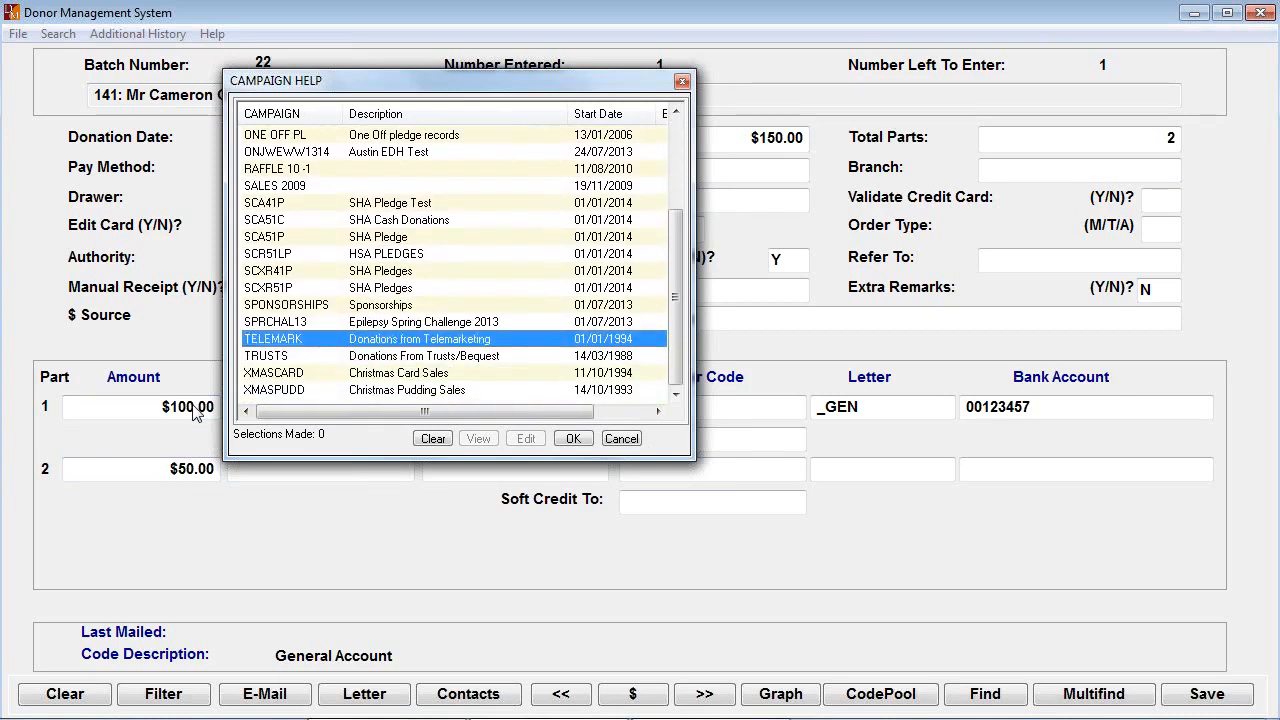
key("Down")
key("Down")
key("Down")
key("Down")
key("Down")
key("Down")
key("Up")
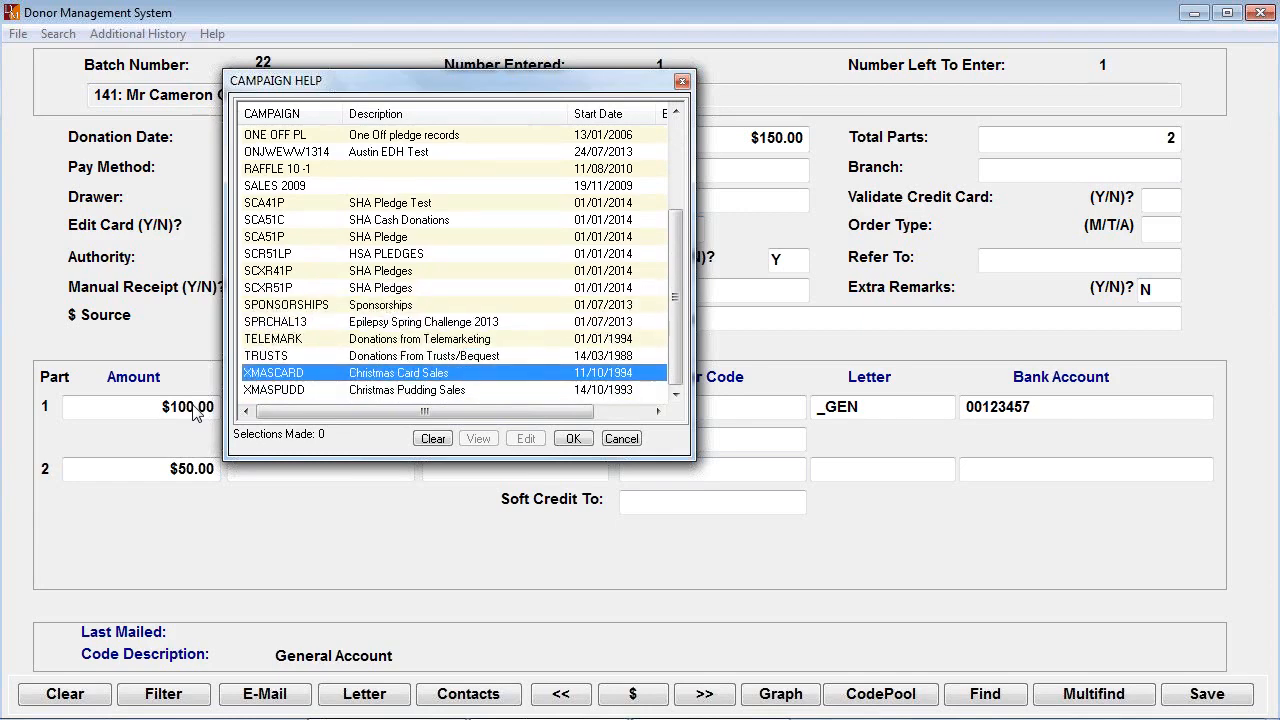
key("Return")
key("Return")
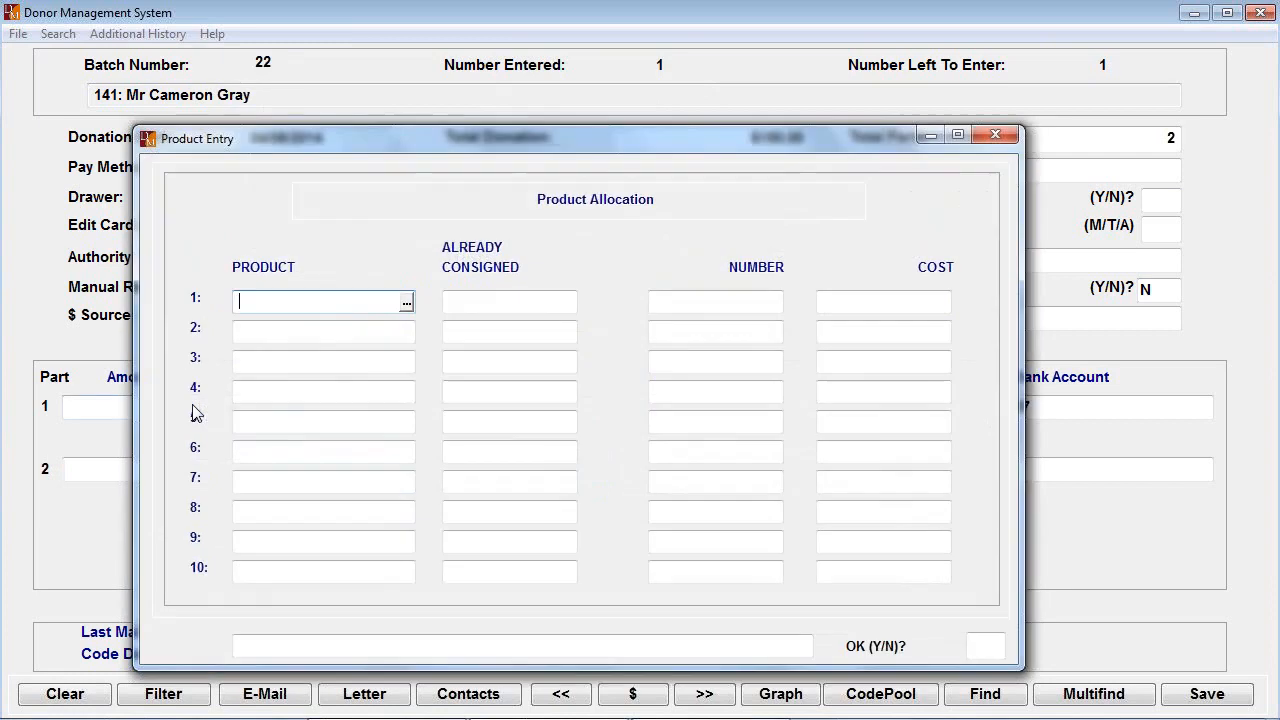
Allocate 2 units of product 09 XC-04 (2009 Christmas Angel - Large) on the first product line
left_click(406, 301)
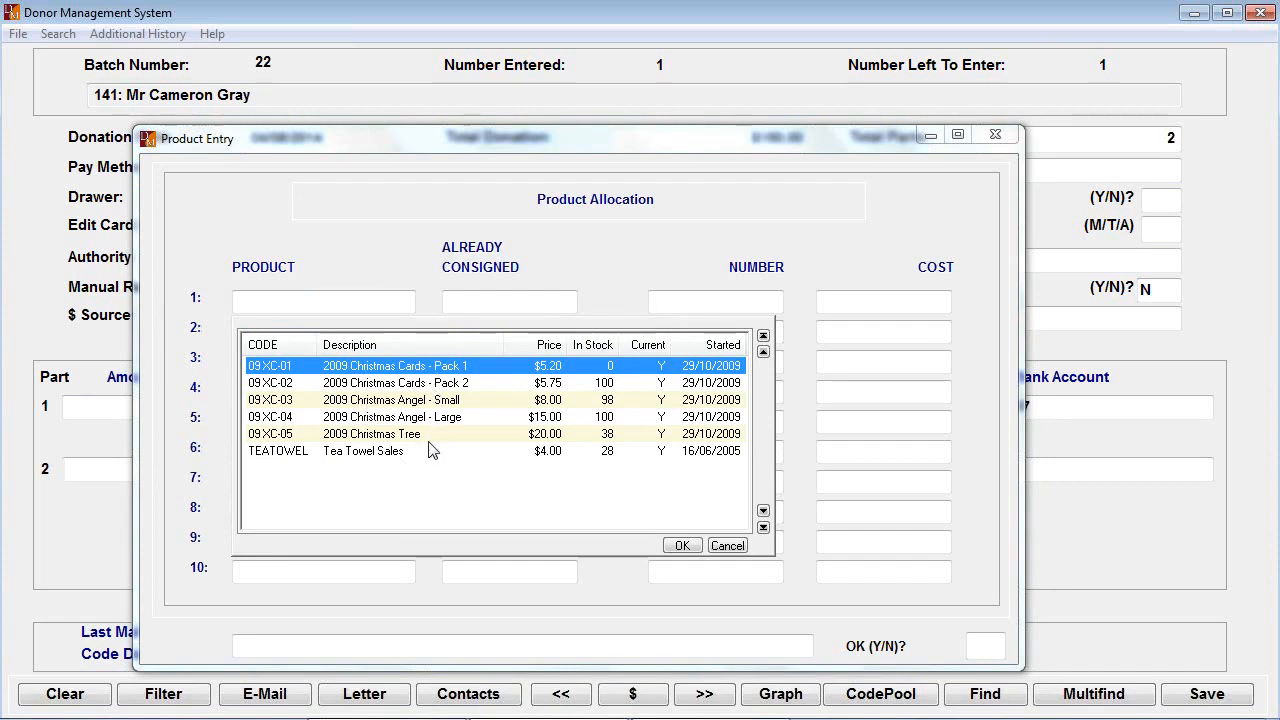
double_click(343, 420)
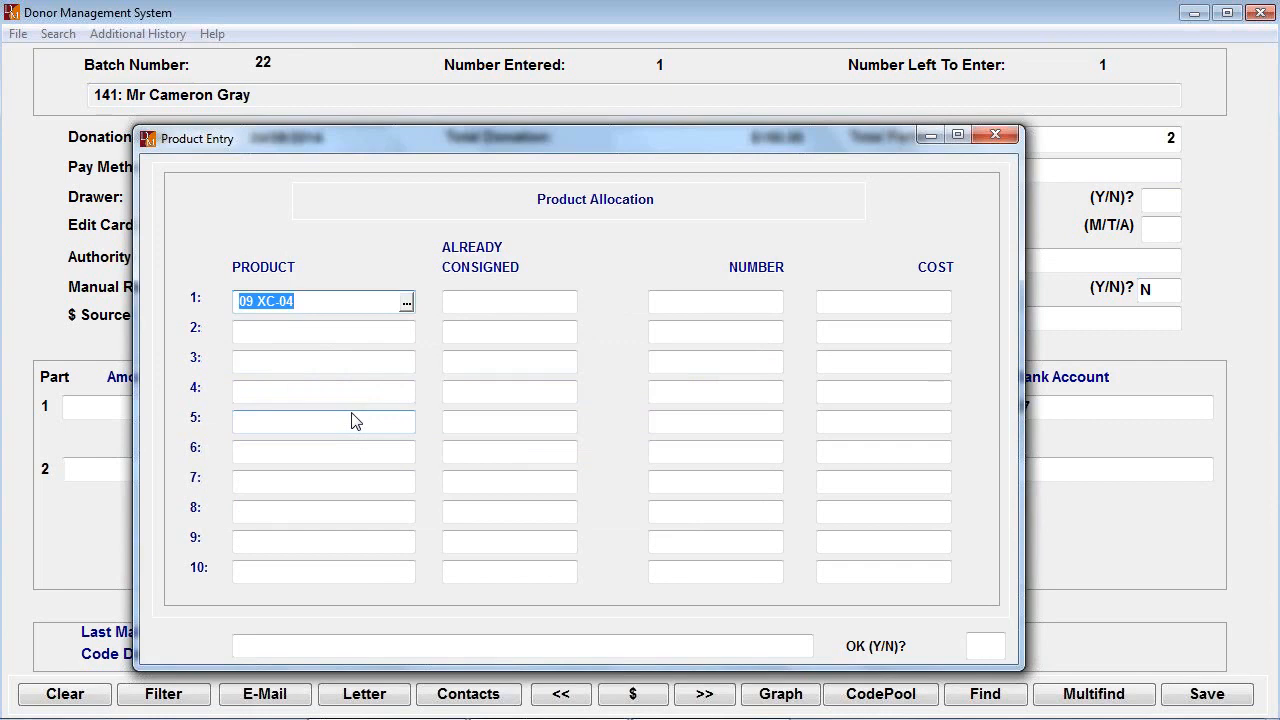
key("Return")
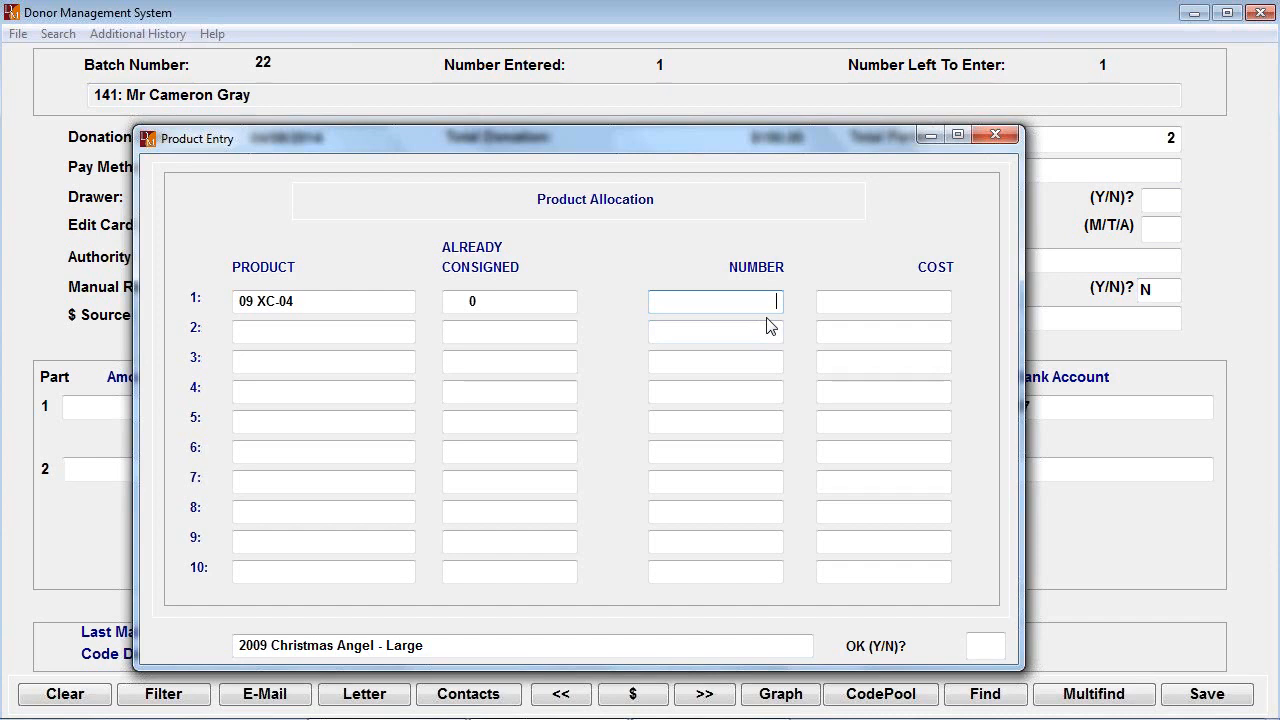
type("2")
key("Return")
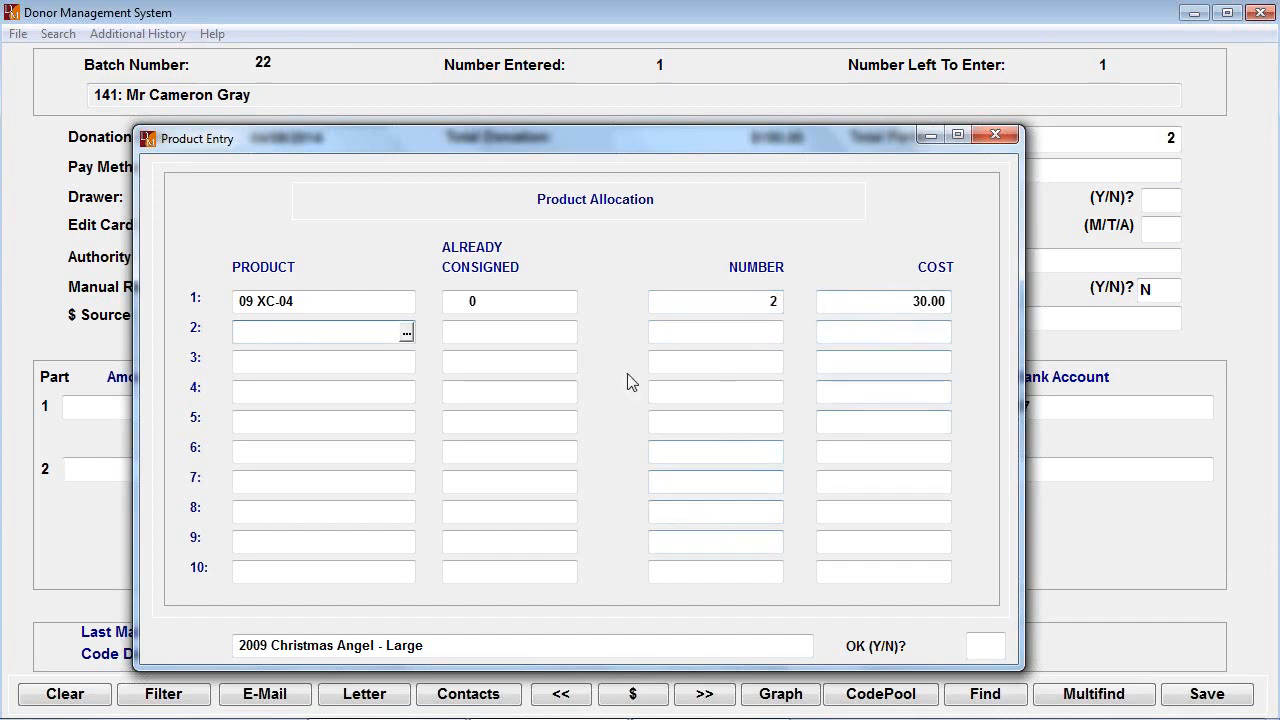
mouse_move(591, 140)
left_mouse_down()
mouse_move(846, 150)
mouse_move(594, 136)
left_mouse_up()
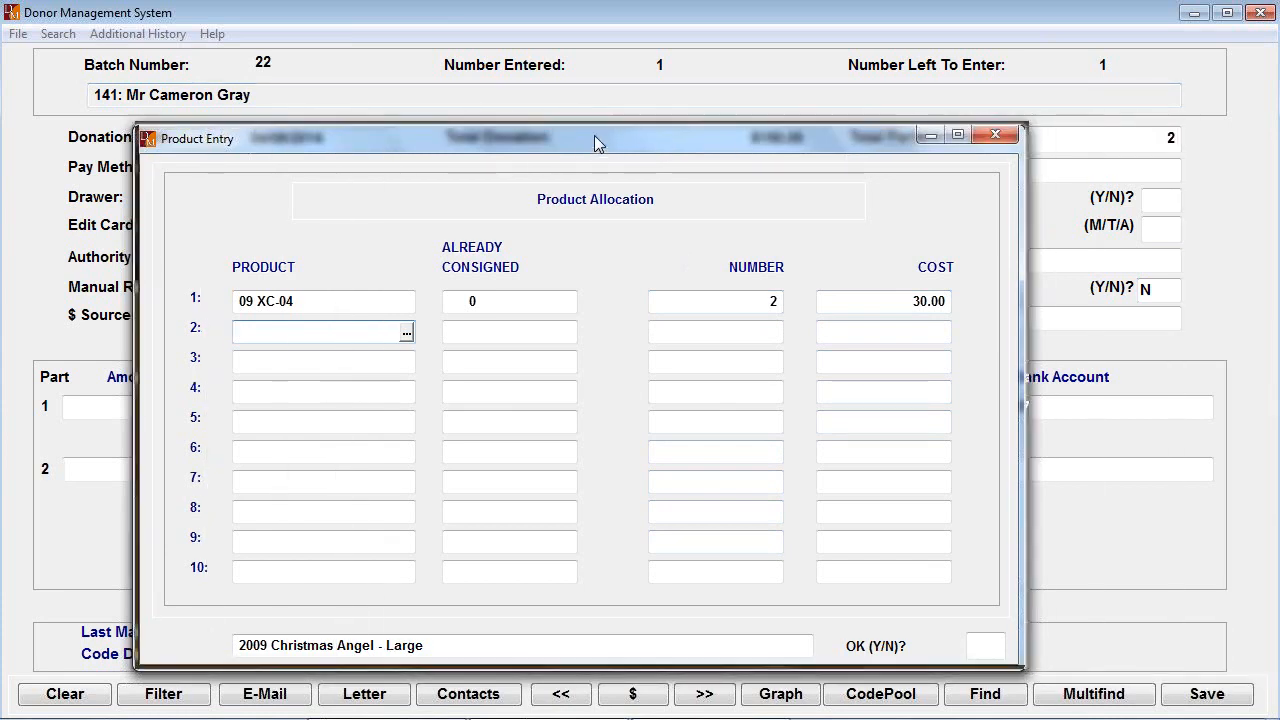
Try to allocate 8 units of product 09 XC-03 (2009 Christmas Angel - Small) on the second product line
left_click(412, 333)
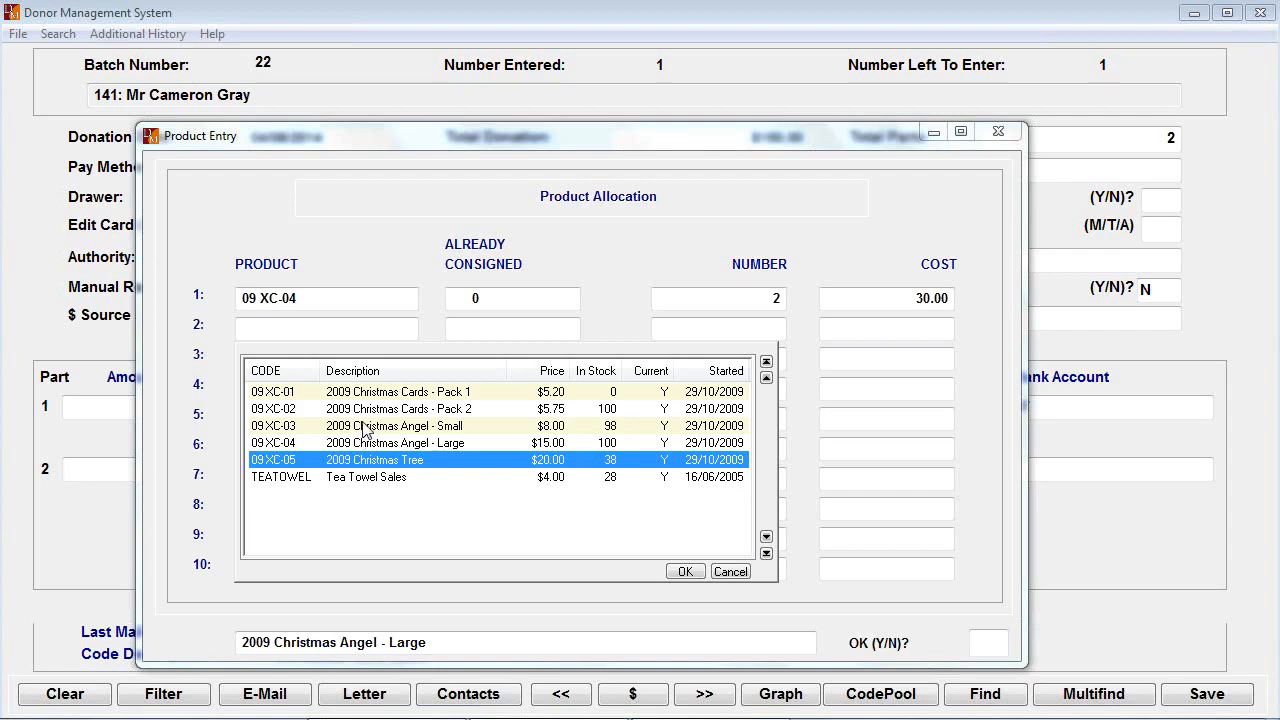
double_click(364, 428)
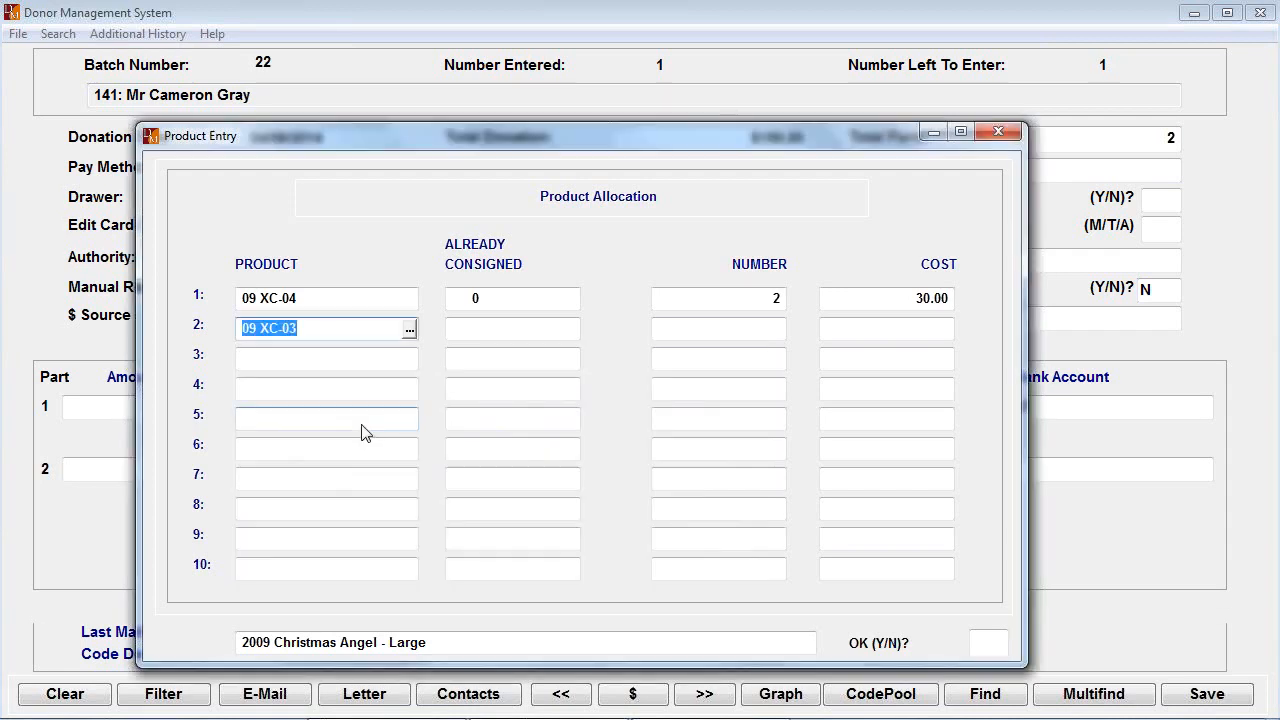
key("Return")
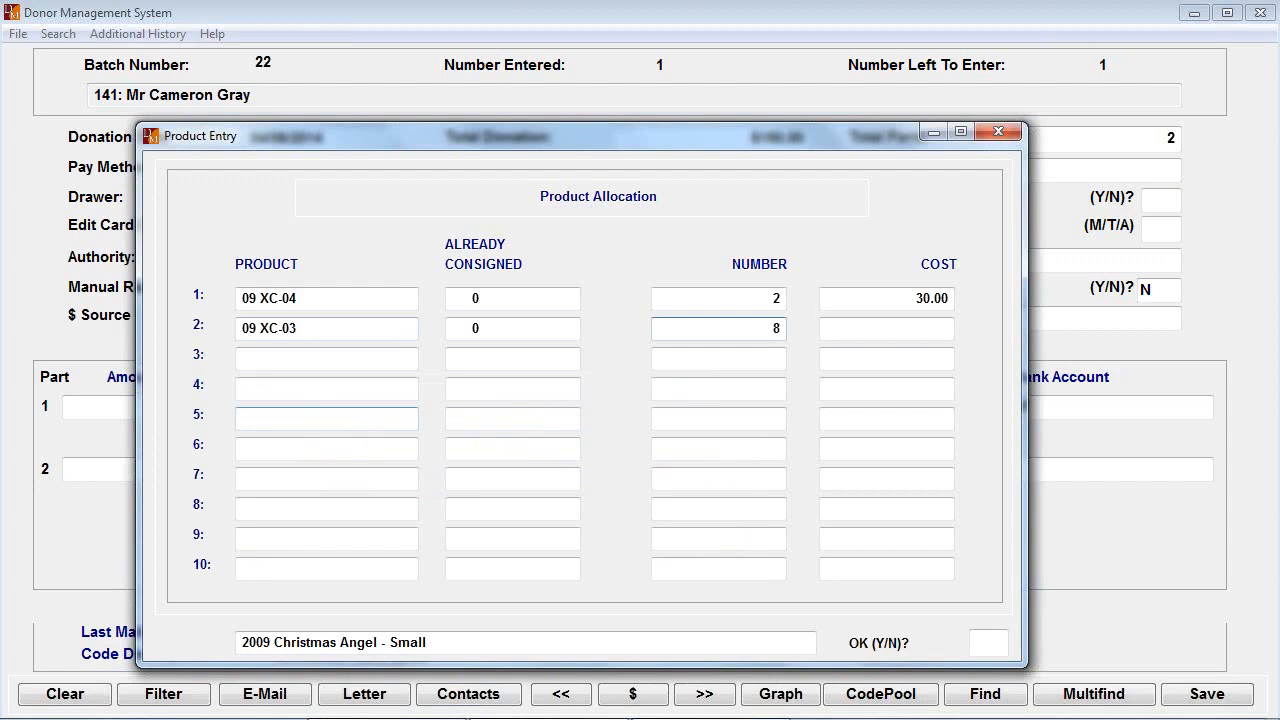
type("8")
key("Return")
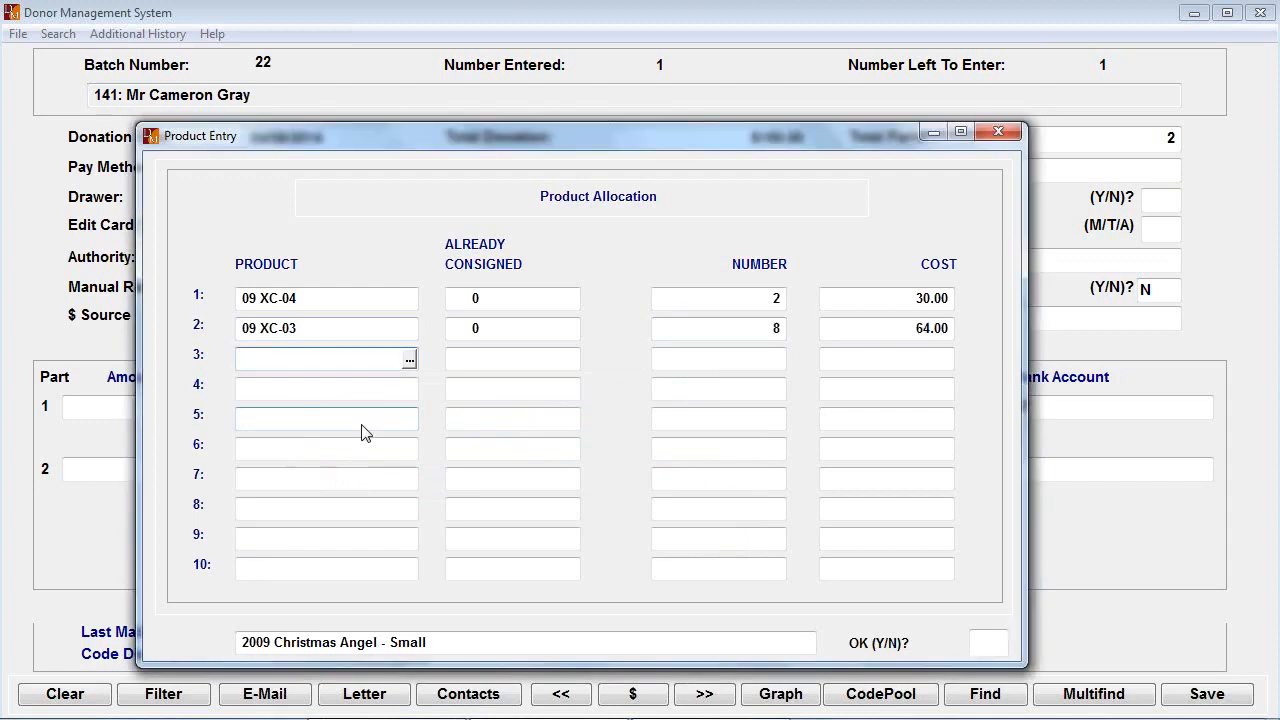
key("Return")
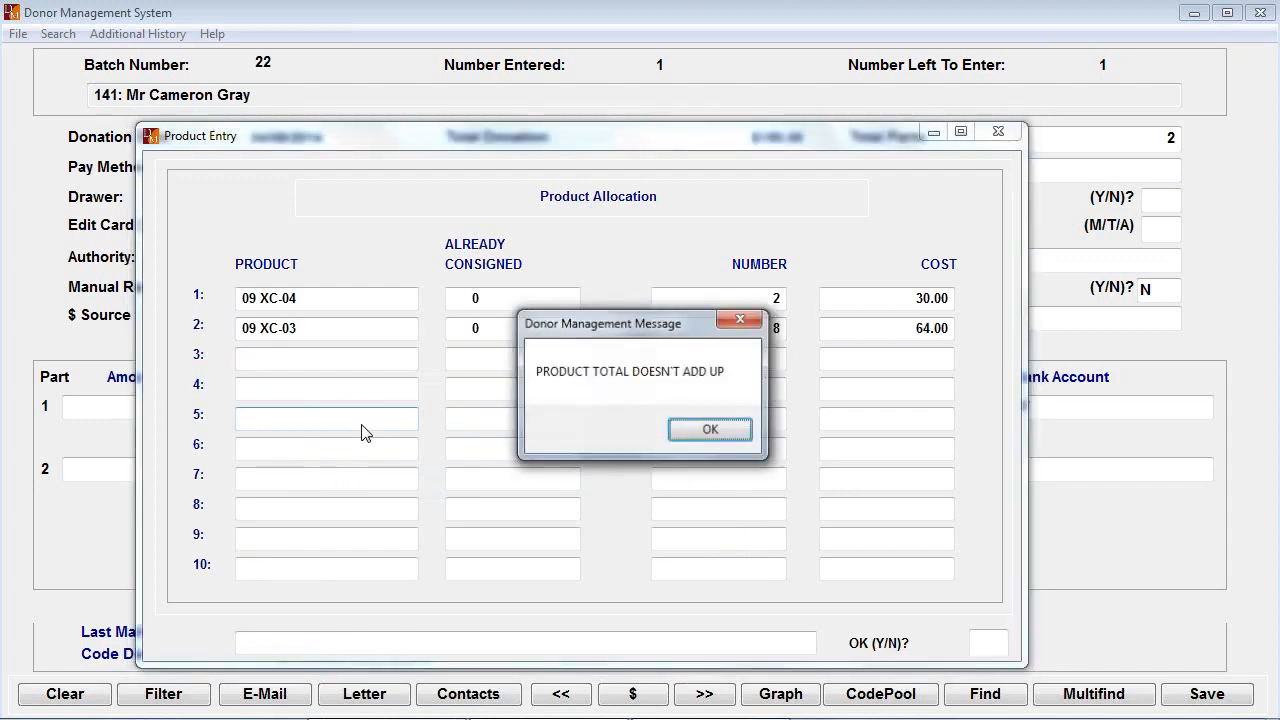
Clear the quantities of both allocated products, 09 XC-03 and 09 XC-04
key("Return")
key("Return")
key("Return")
key("Return")
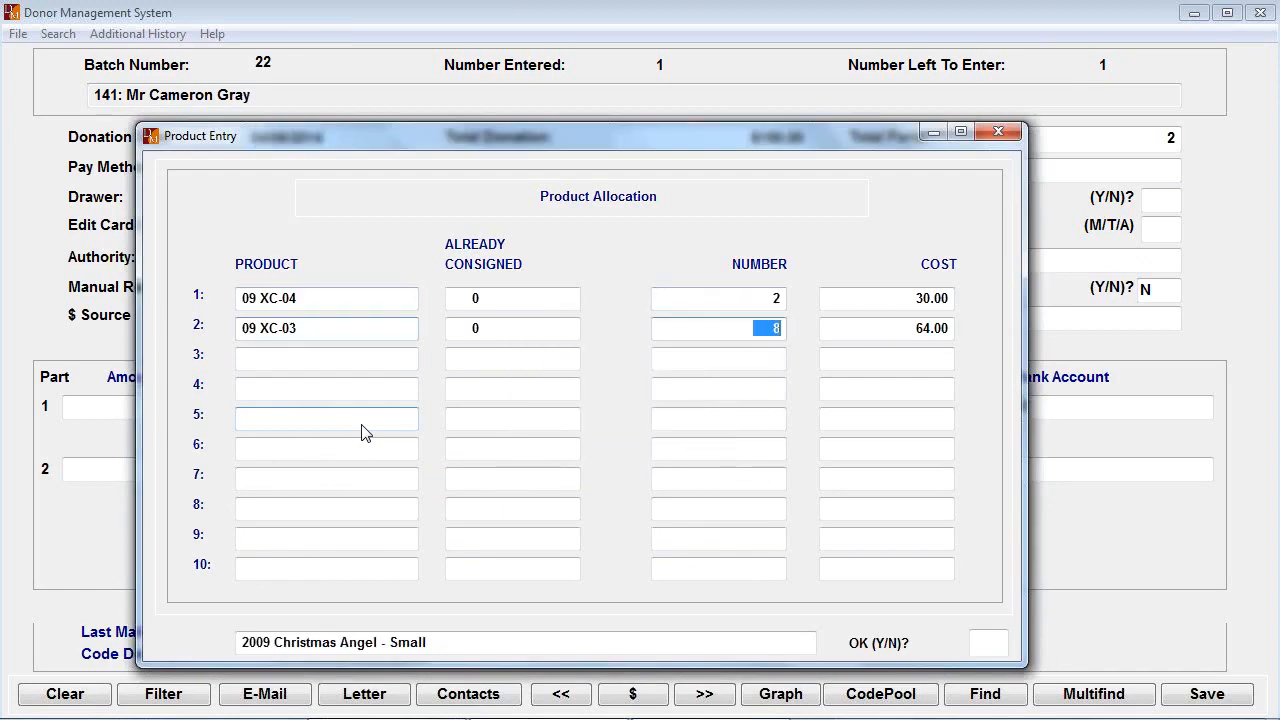
key("Return")
key("Return")
key("Return")
key("Return")
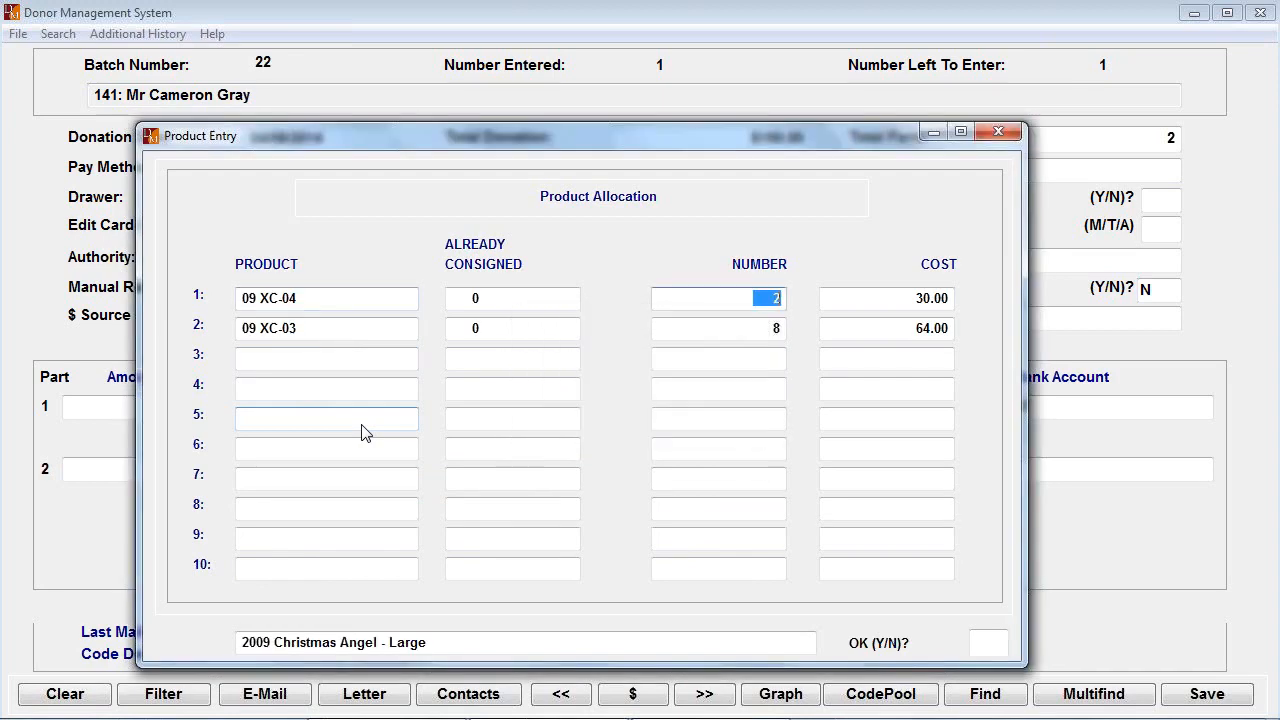
key("Up")
key("Escape")
key("Return")
key("Return")
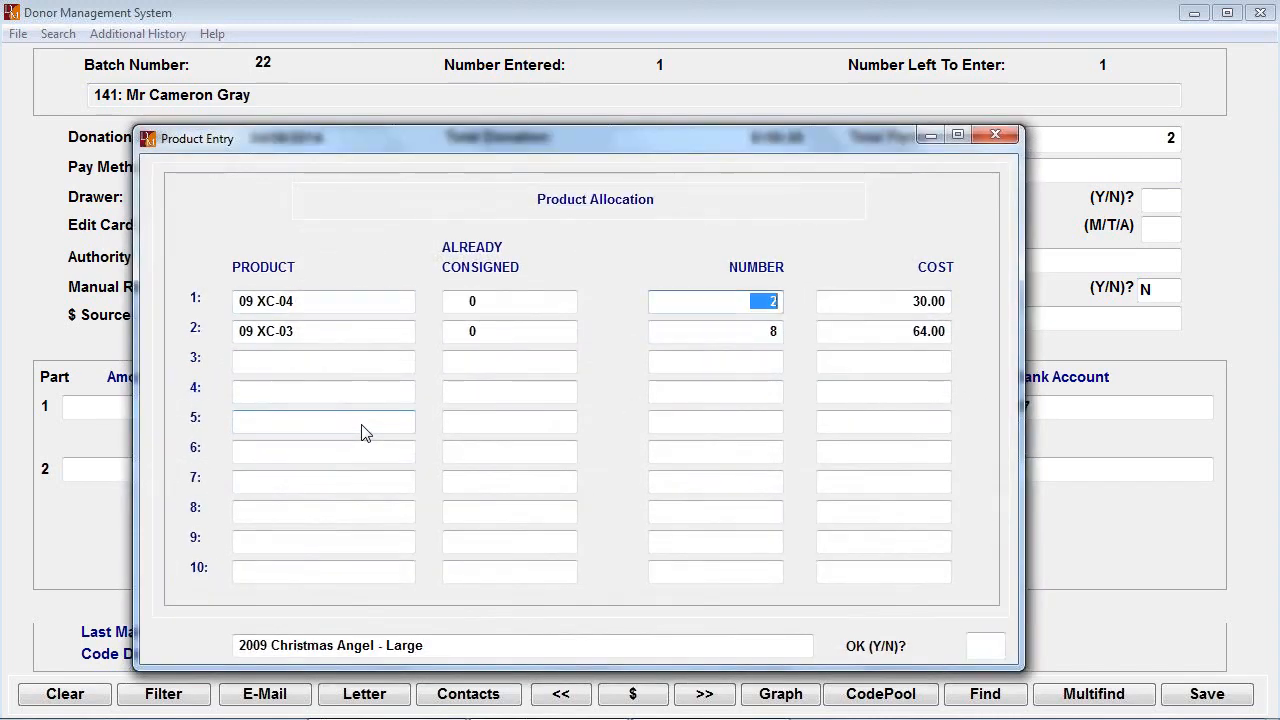
key("Return")
key("BackSpace")
key("Return")
key("Return")
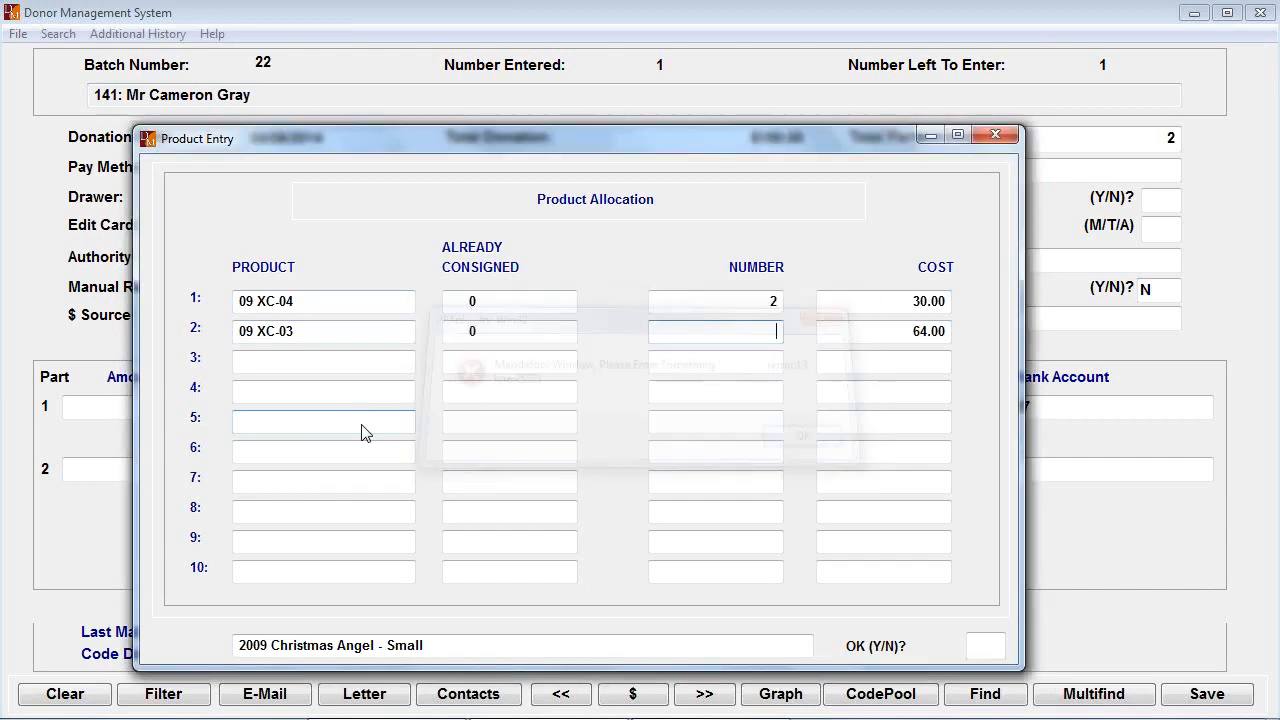
key("Up")
key("BackSpace")
key("Return")
key("Return")
key("Return")
key("Return")
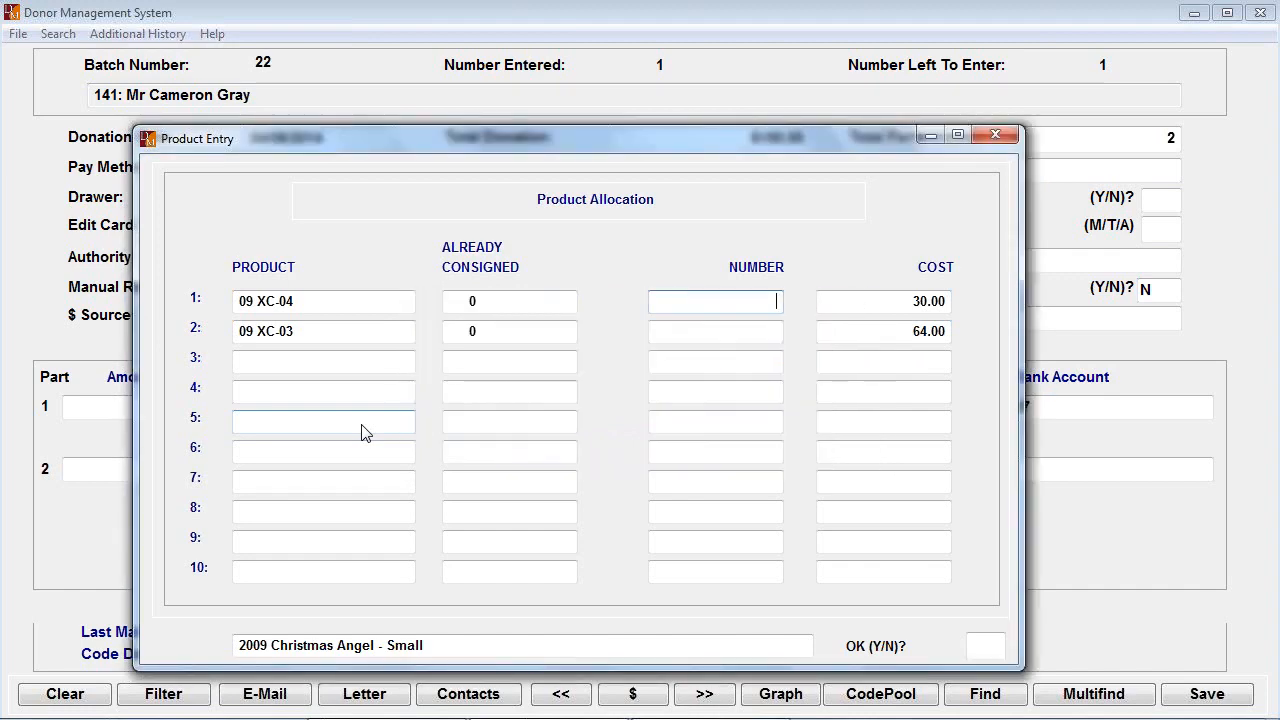
key("Return")
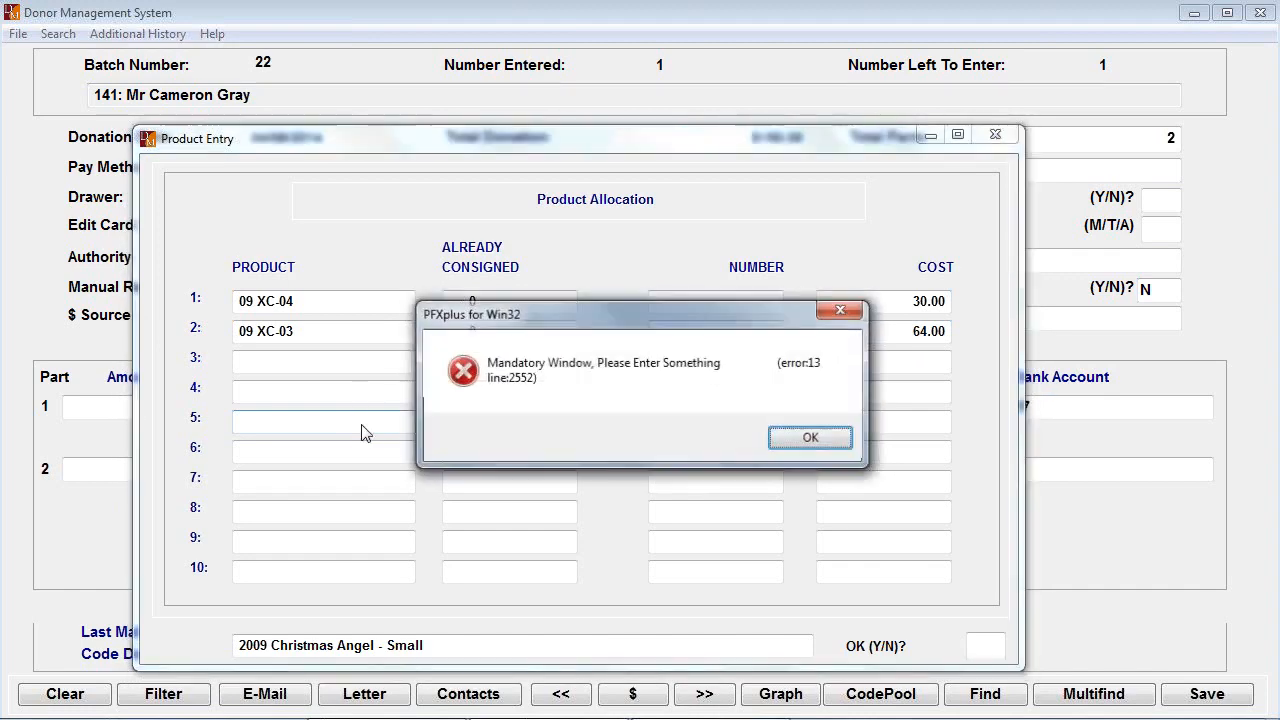
key("Return")
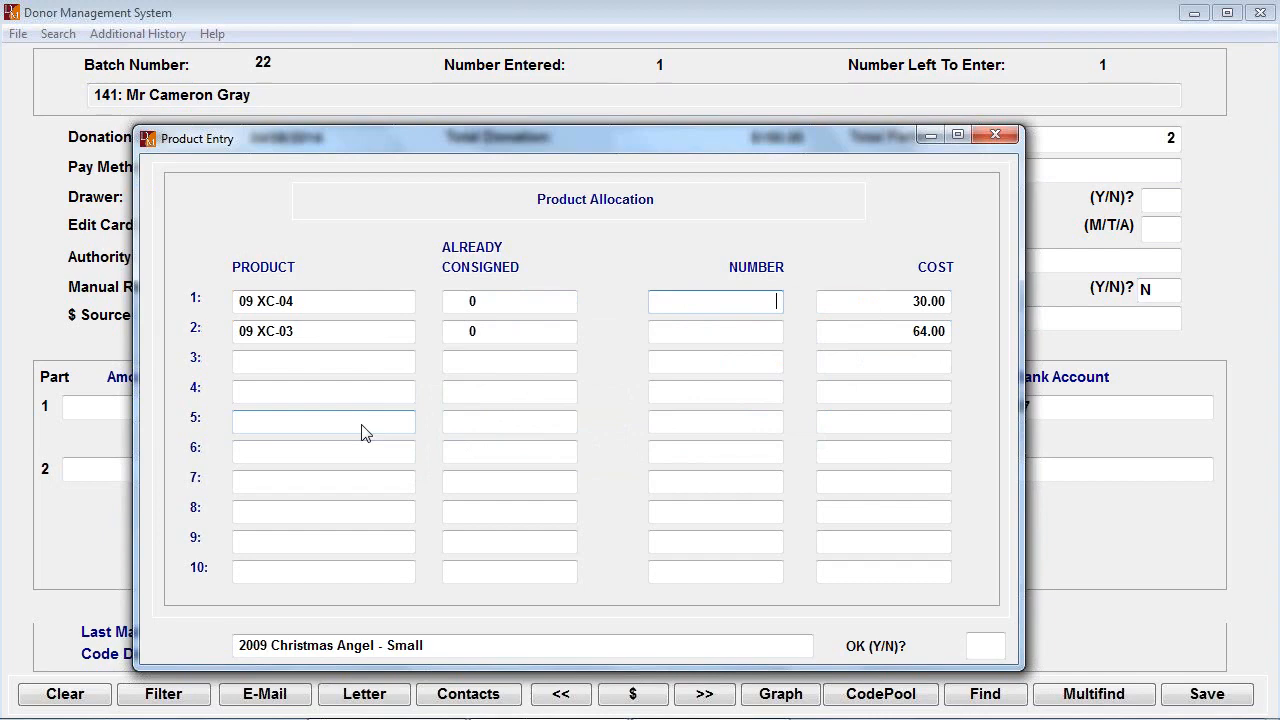
Try a quantity of 5 for product 09 XC-04 and abandon the product allocation
type("5")
key("Return")
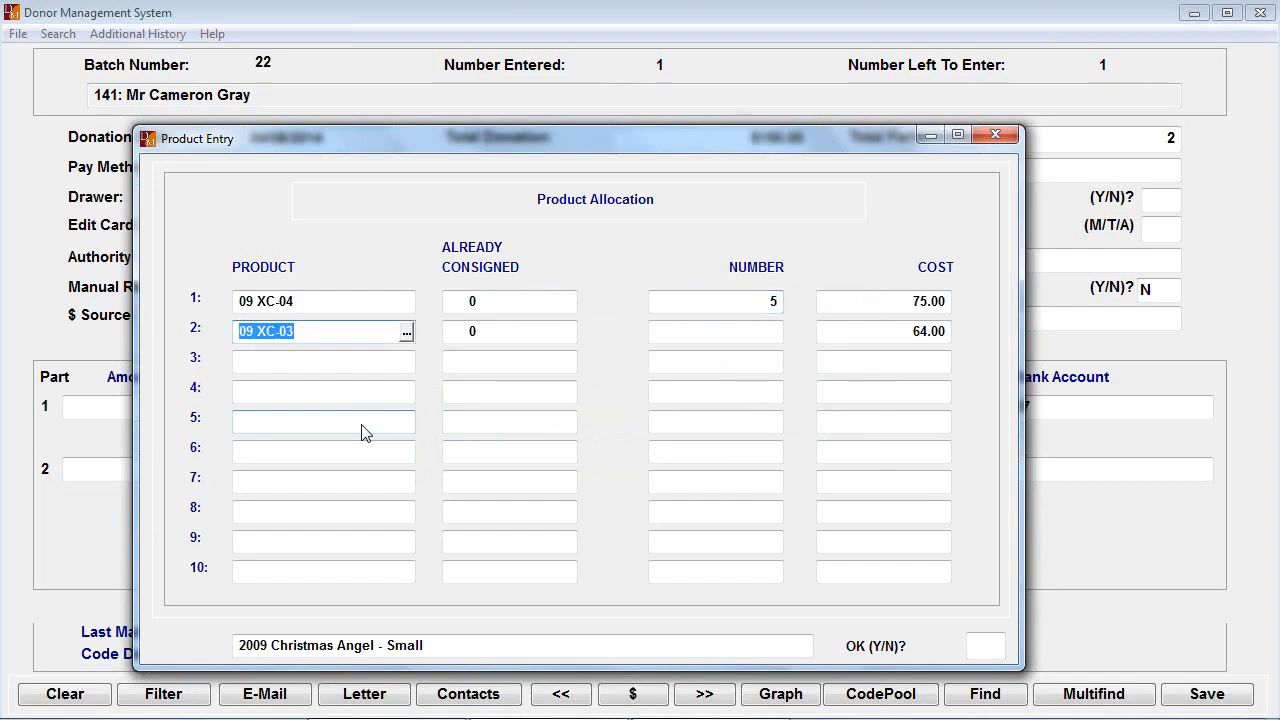
key("Escape")
key("Escape")
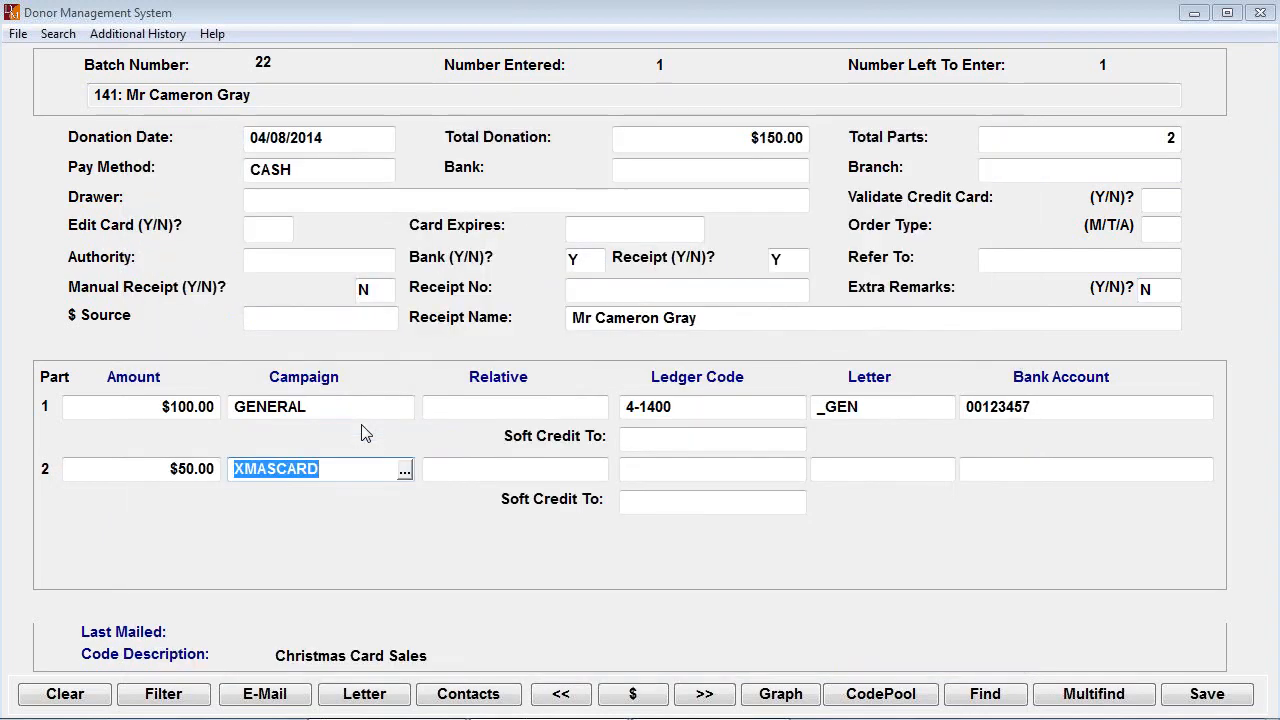
key("Return")
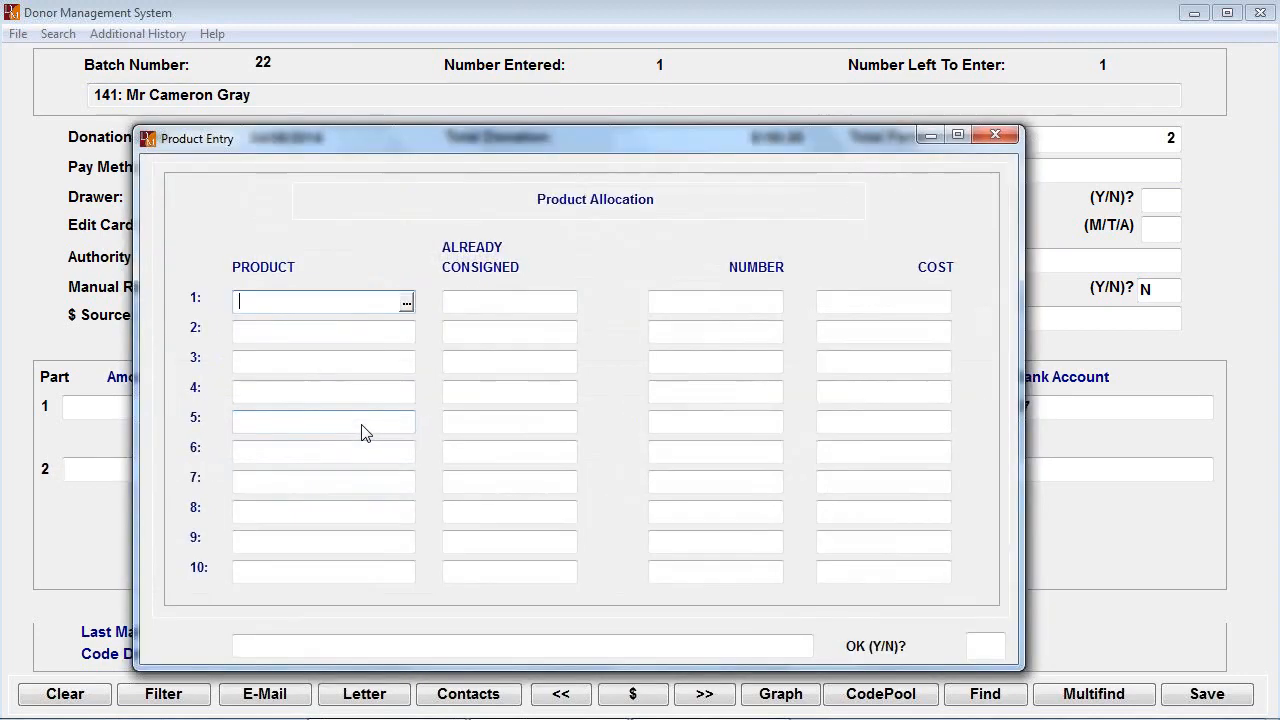
key("Escape")
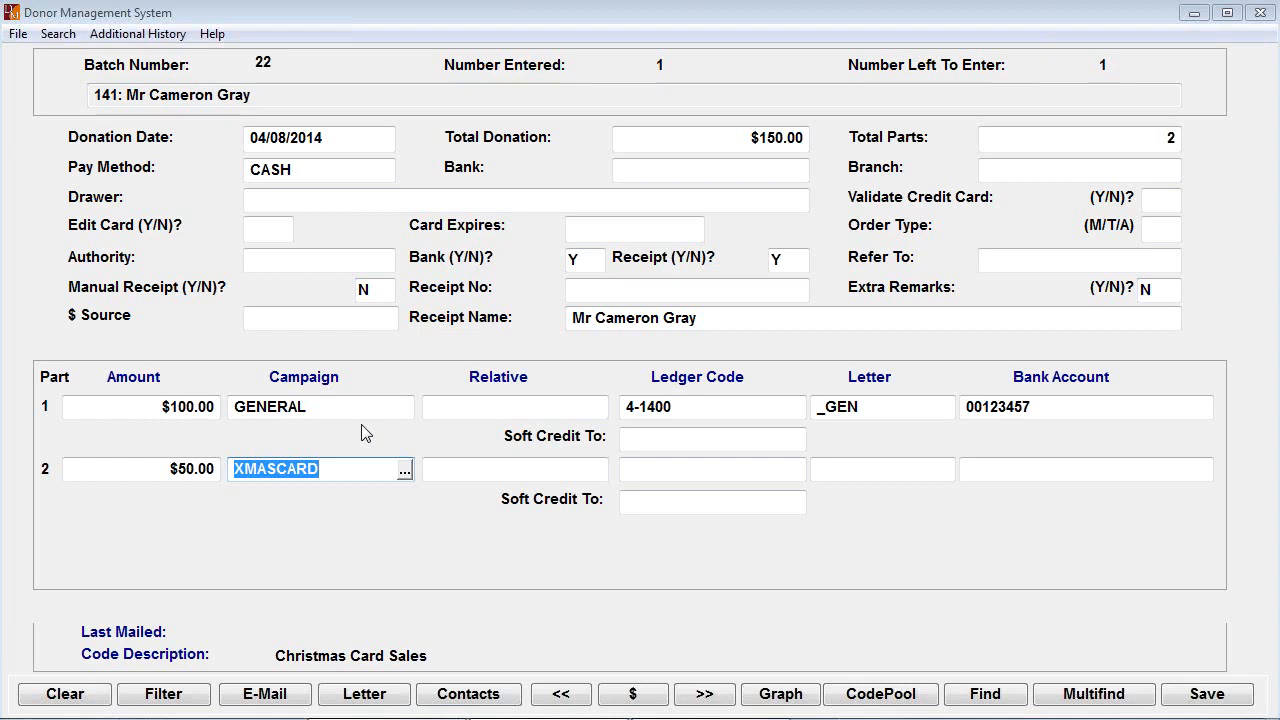
Change the campaign of part 2 to INMEM (In-Memoriam Donations) from the campaign list
left_click(407, 477)
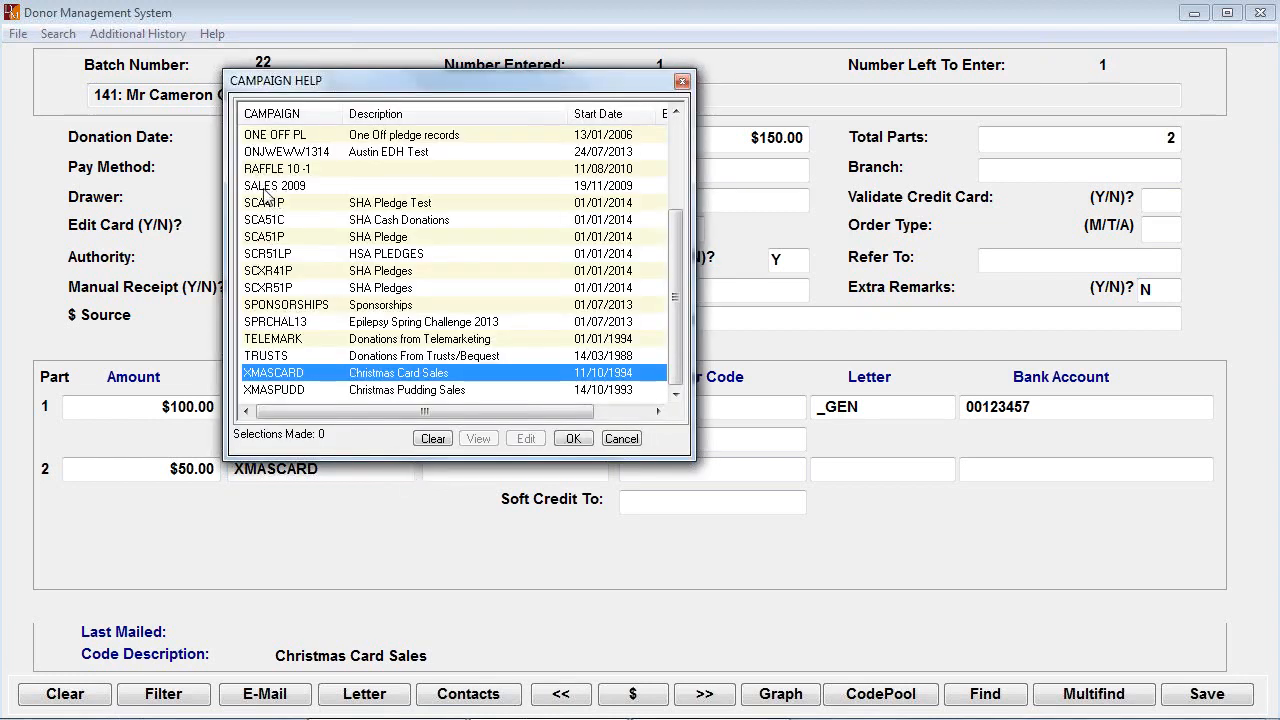
left_click(676, 113)
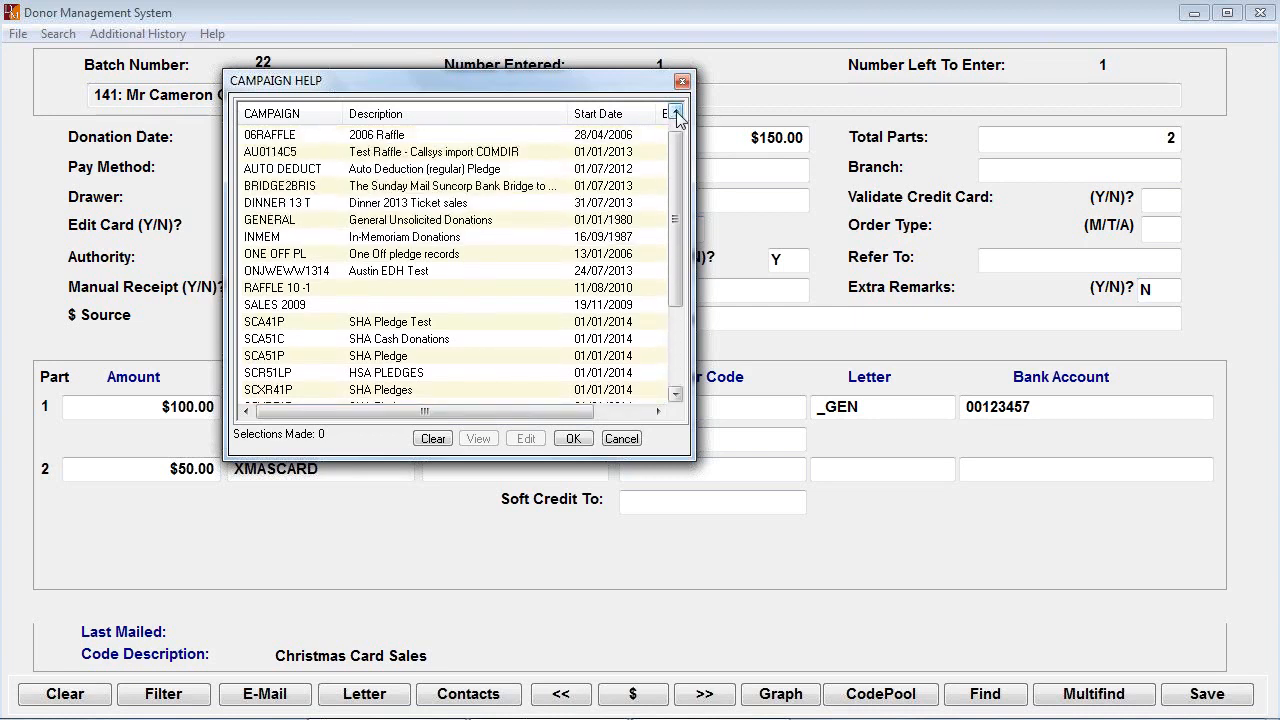
left_click(676, 113)
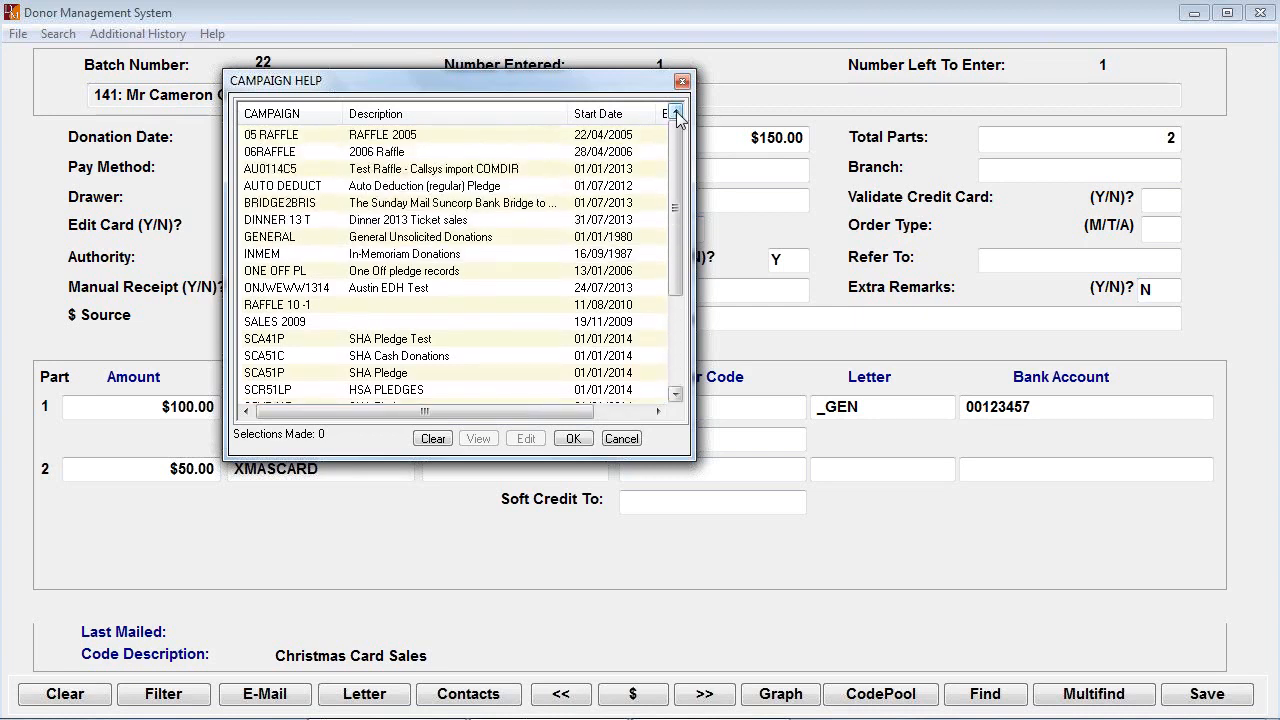
double_click(264, 256)
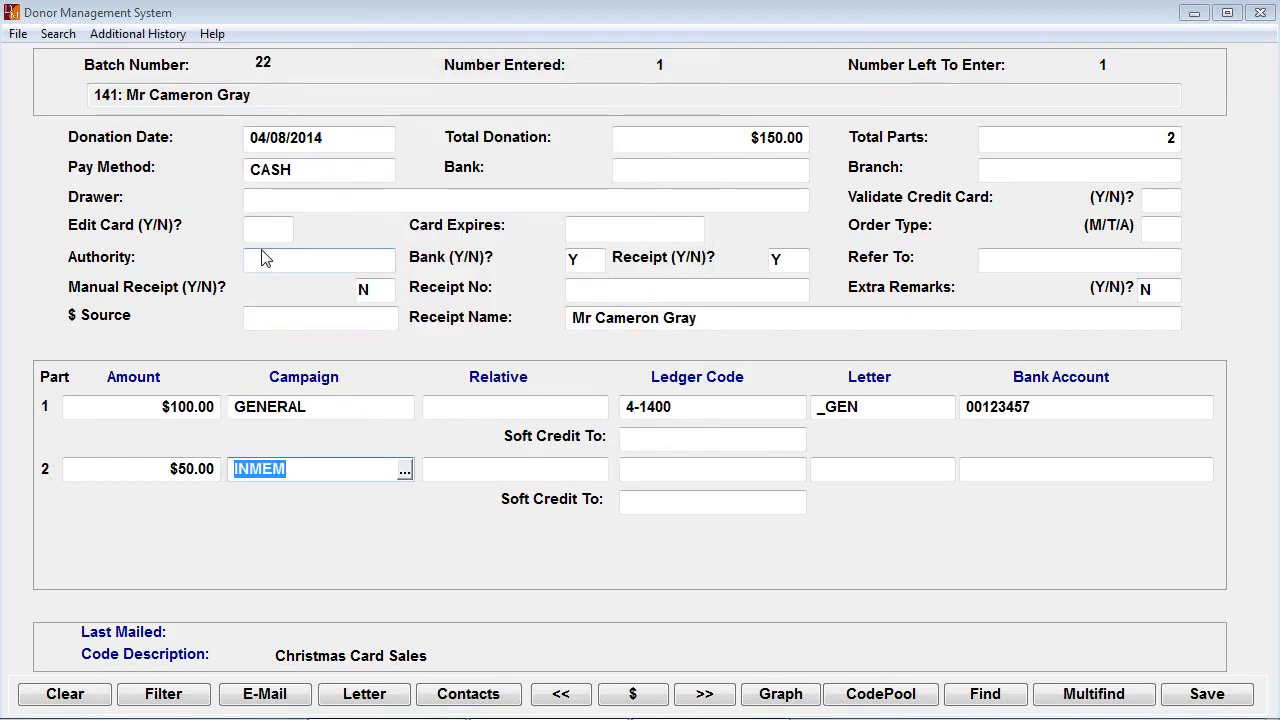
key("Tab")
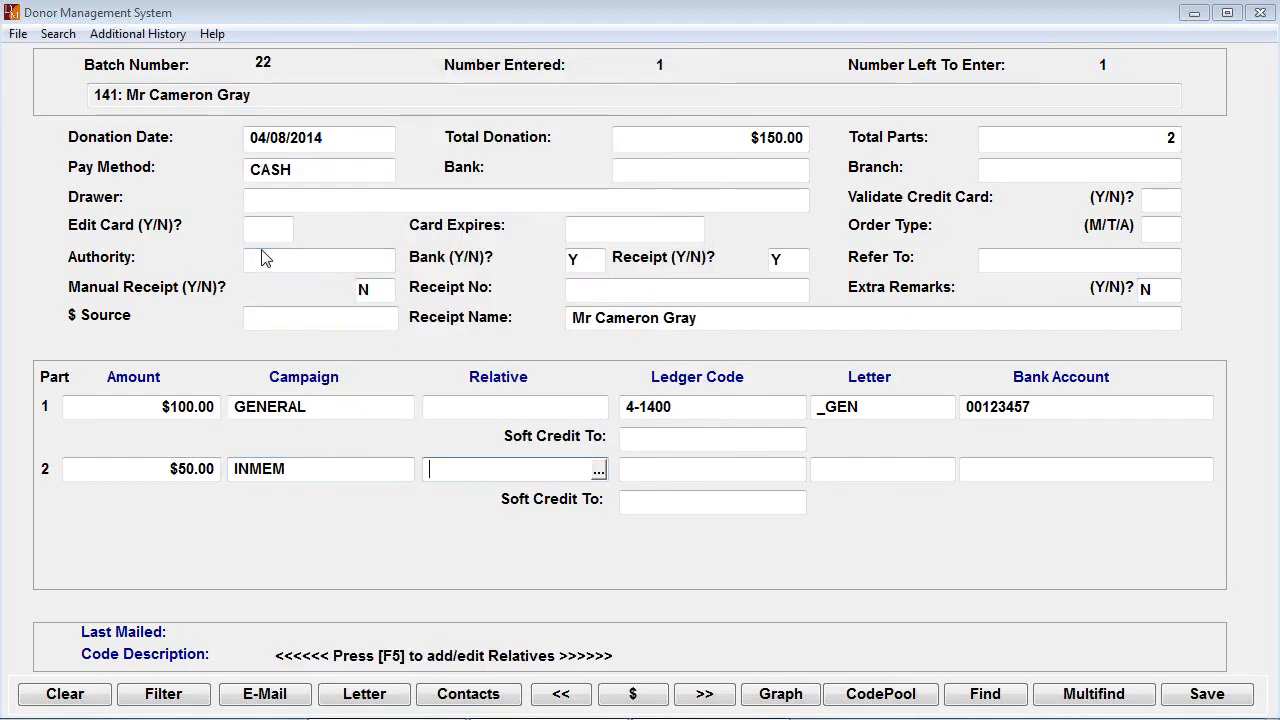
Assign a listed relative to part 2 and accept the default ledger code 4-1400, letter _GEN and bank account
key("F5")
key("Down")
key("Return")
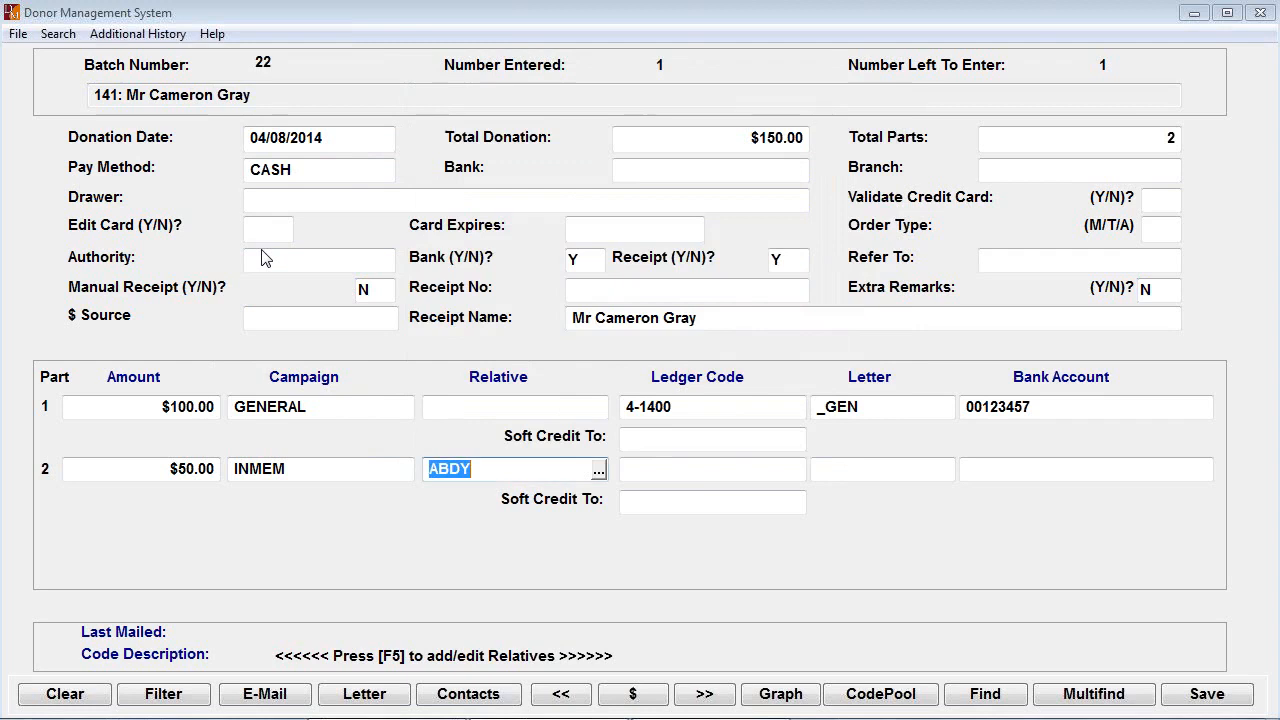
key("Return")
key("Return")
key("Return")
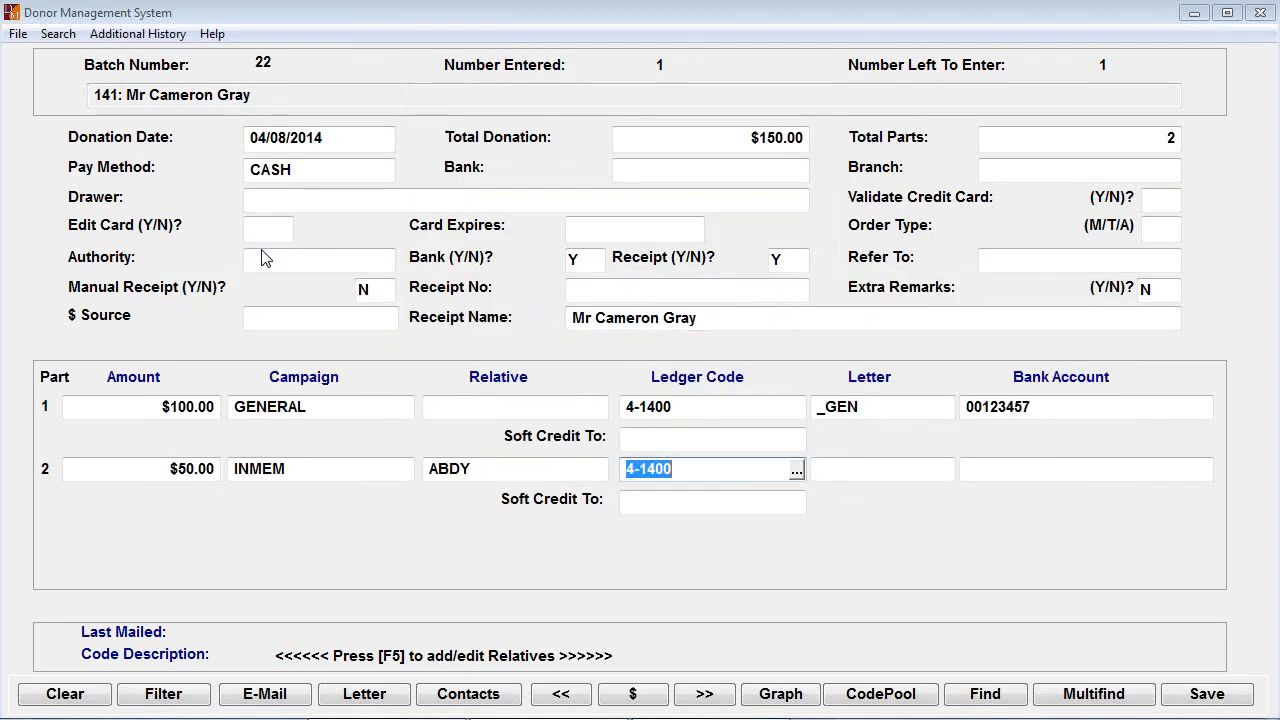
key("Return")
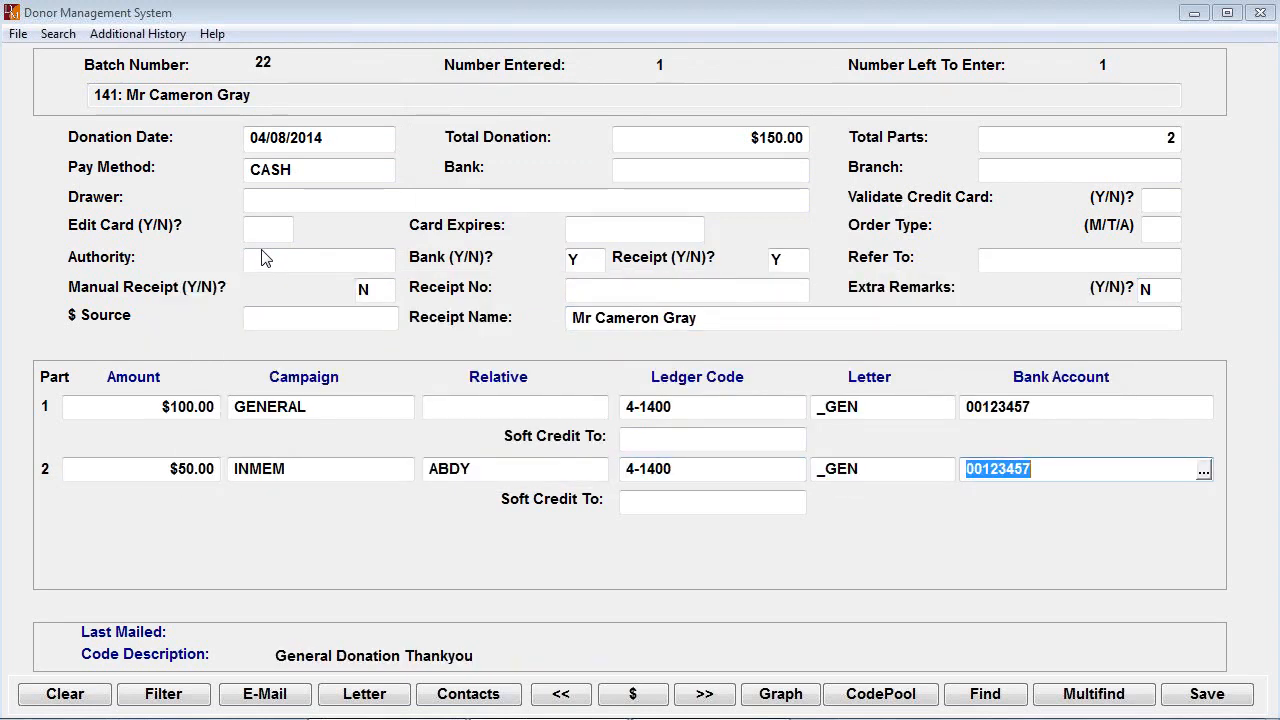
key("Return")
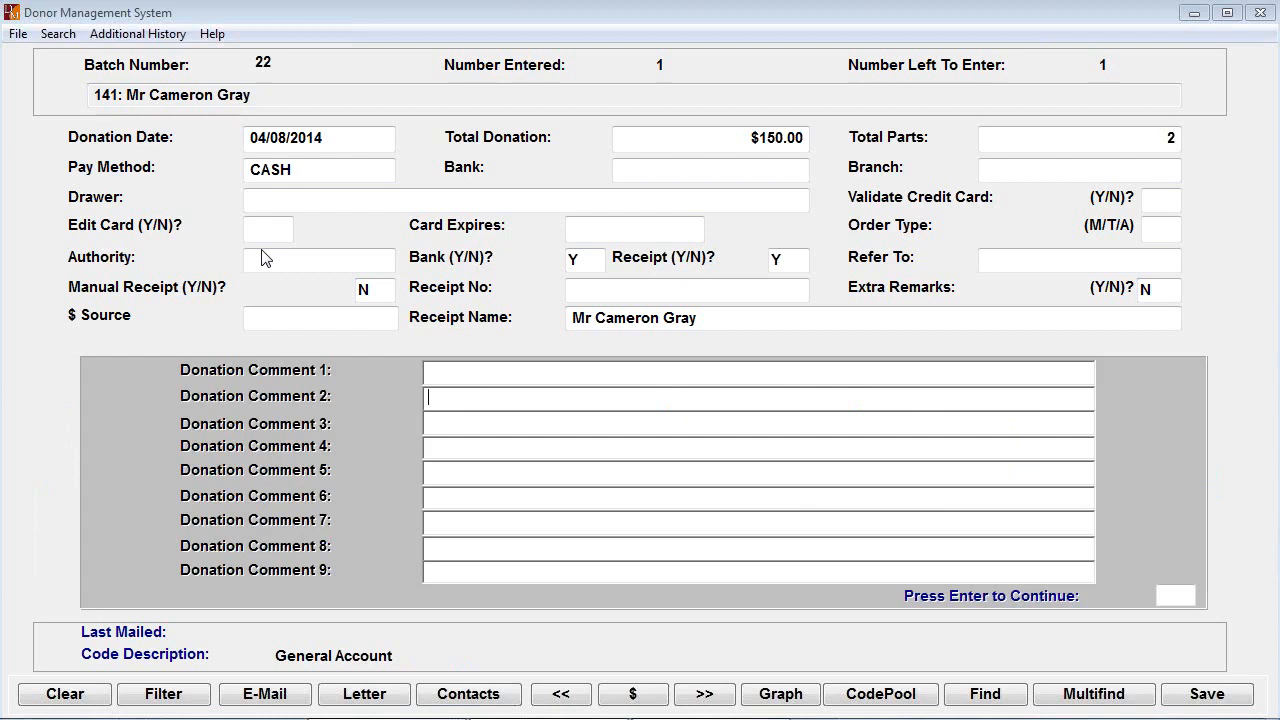
Finish the donation without comments and check and close the completed batch
key("Return")
key("Return")
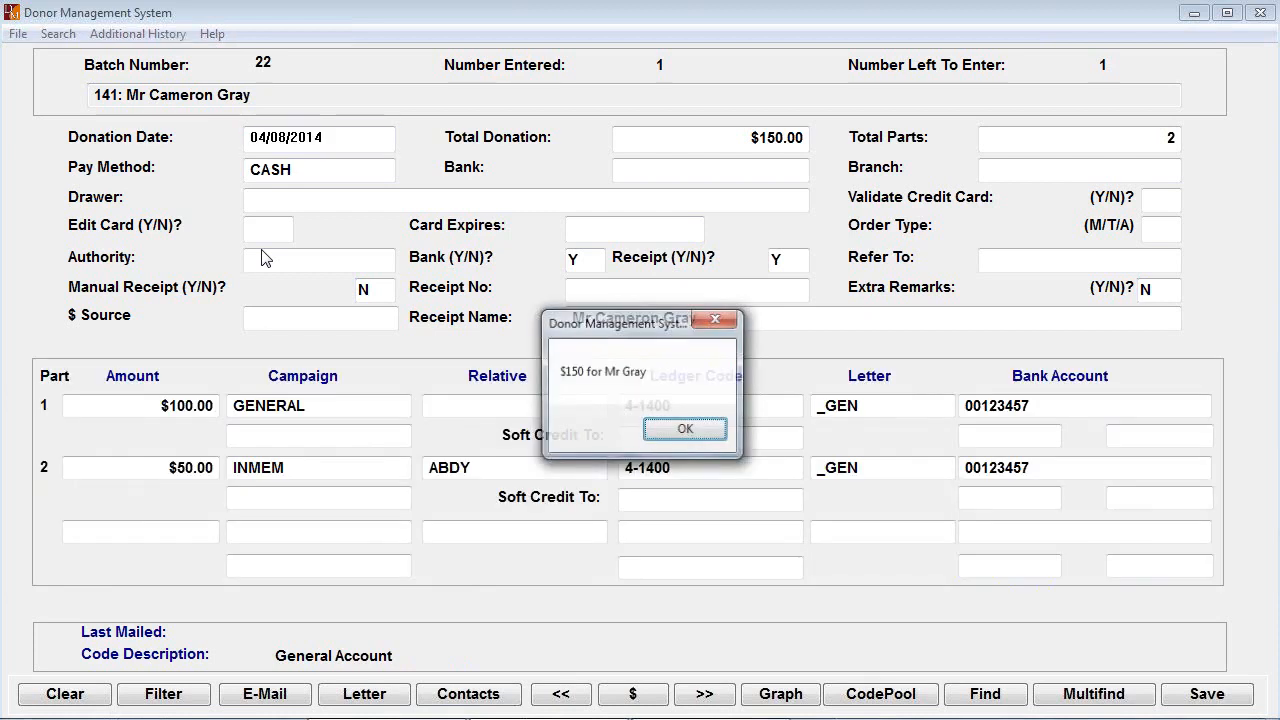
key("Return")
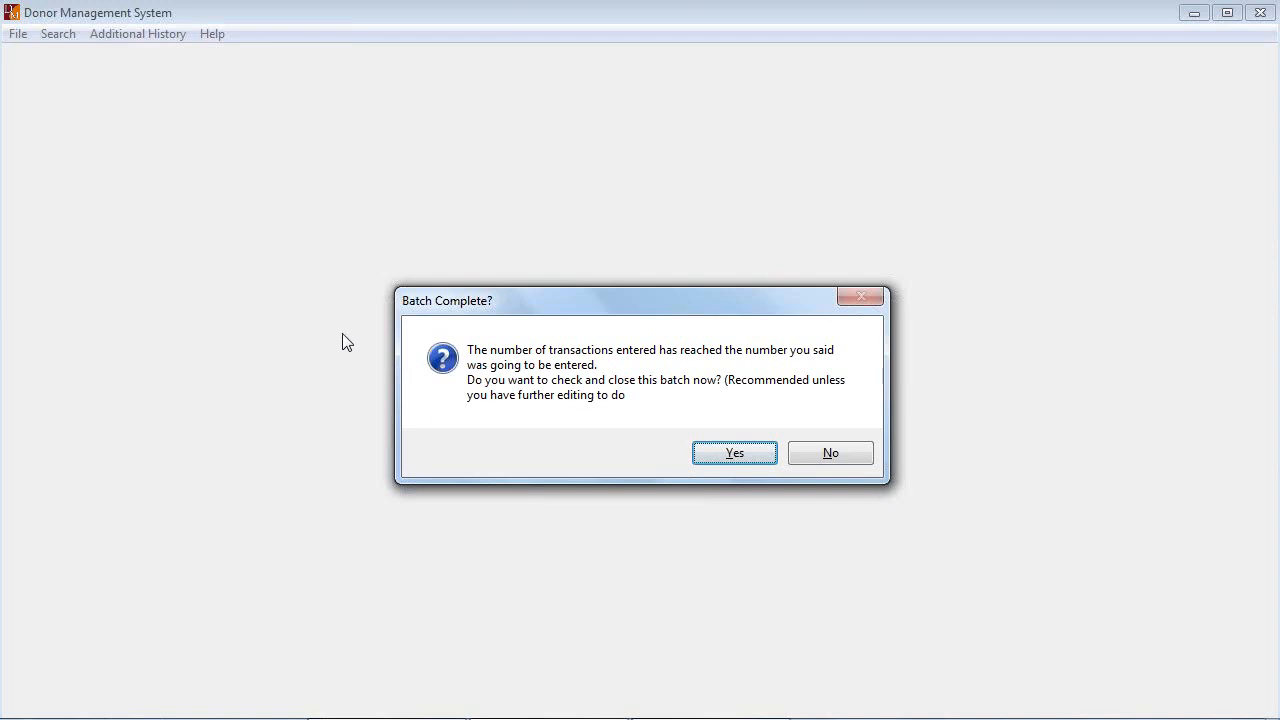
left_click(743, 452)
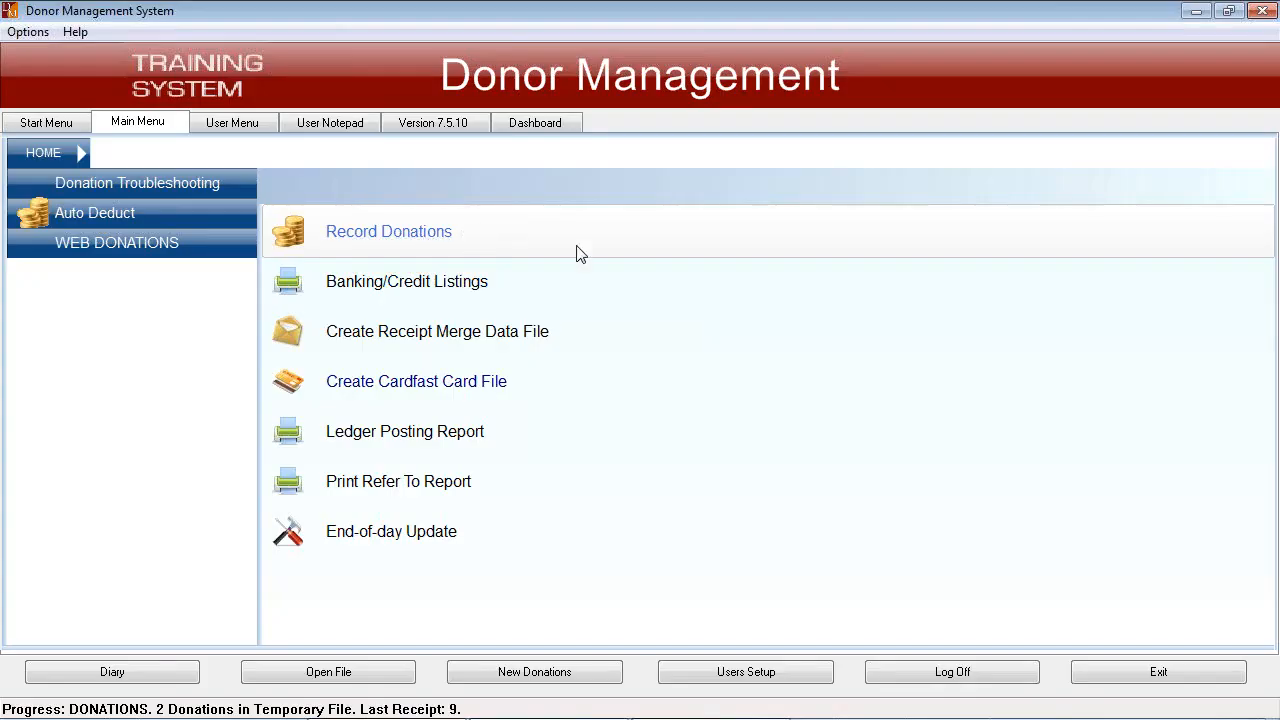
Run Banking/Credit Listings with automatic credit card forms off, landscape on and 1 copy, exiting without choosing a report destination
left_click(504, 236)
left_click(434, 236)
mouse_move(212, 714)
left_click(430, 283)
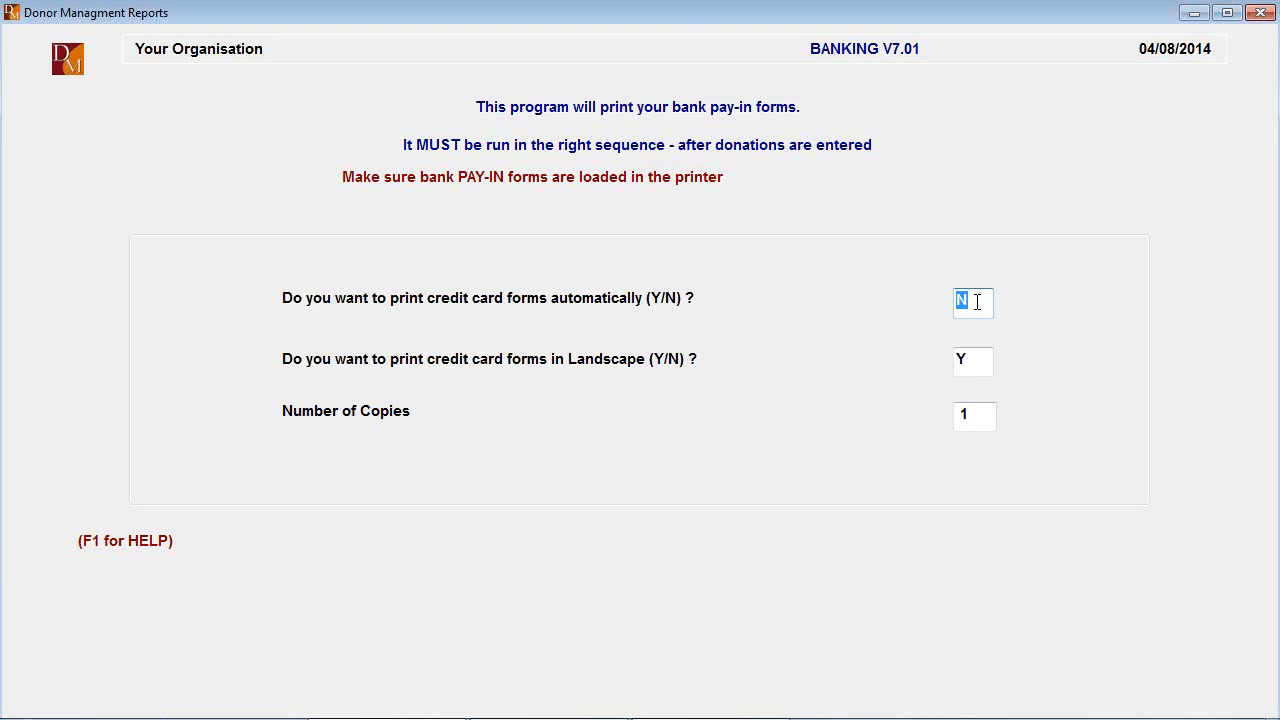
key("Return")
key("Return")
key("Right")
key("Return")
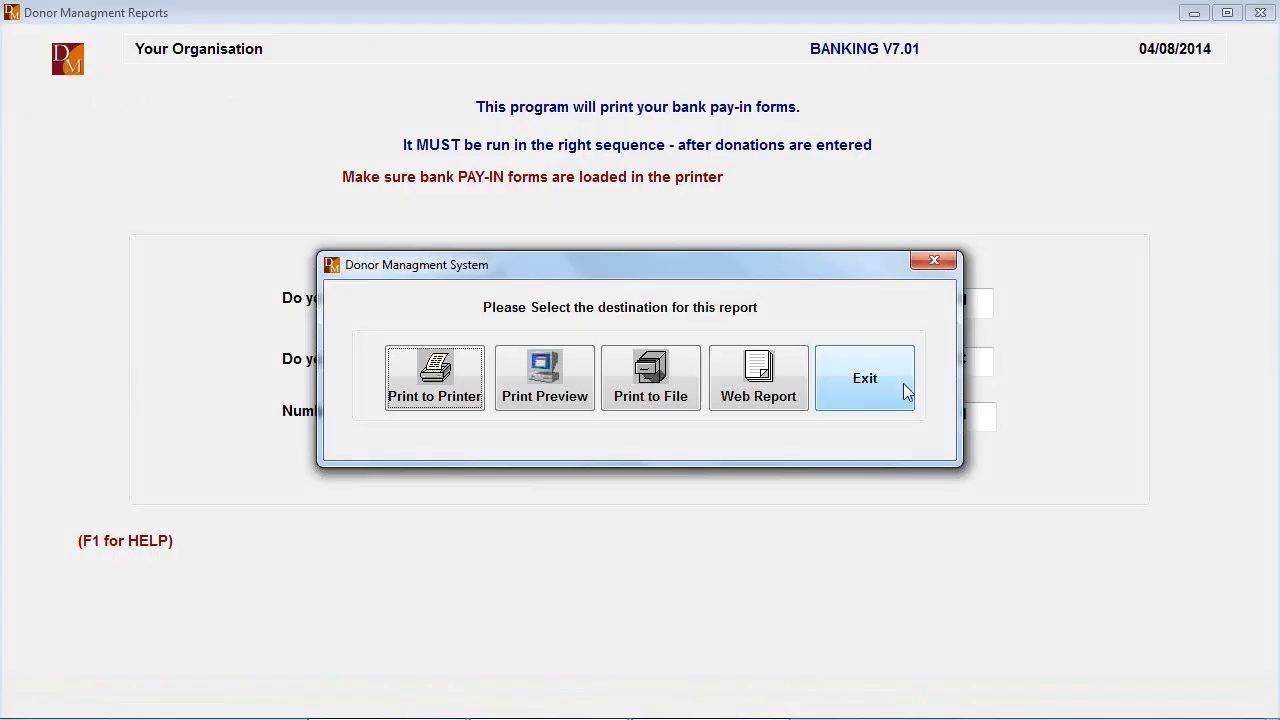
left_click(863, 380)
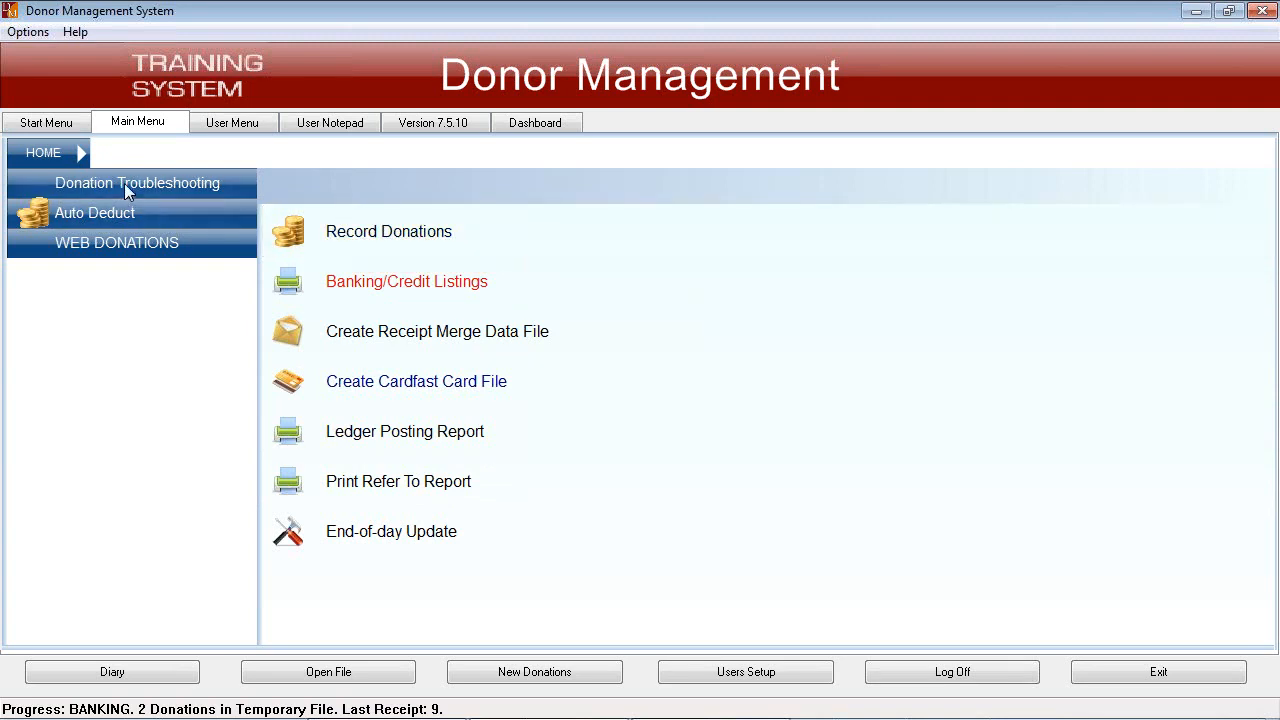
View the Donation Troubleshooting programs and return to the main donation processing list
left_click(152, 183)
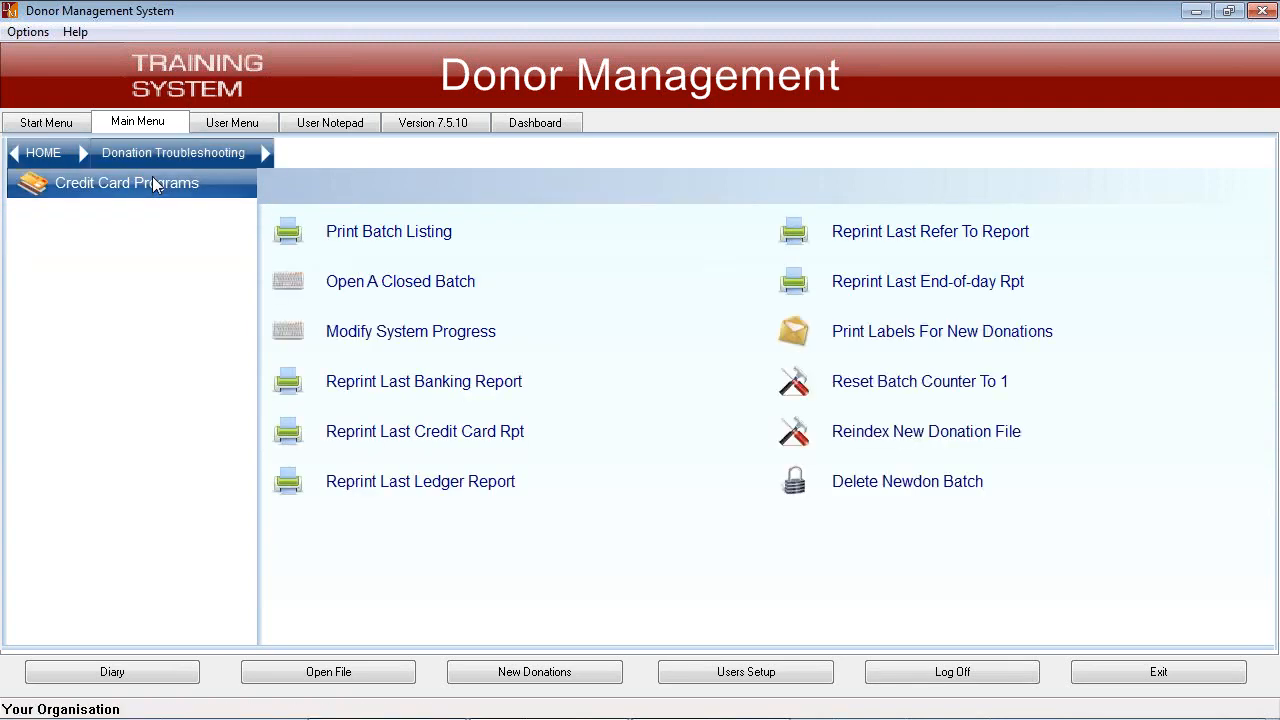
left_click(40, 152)
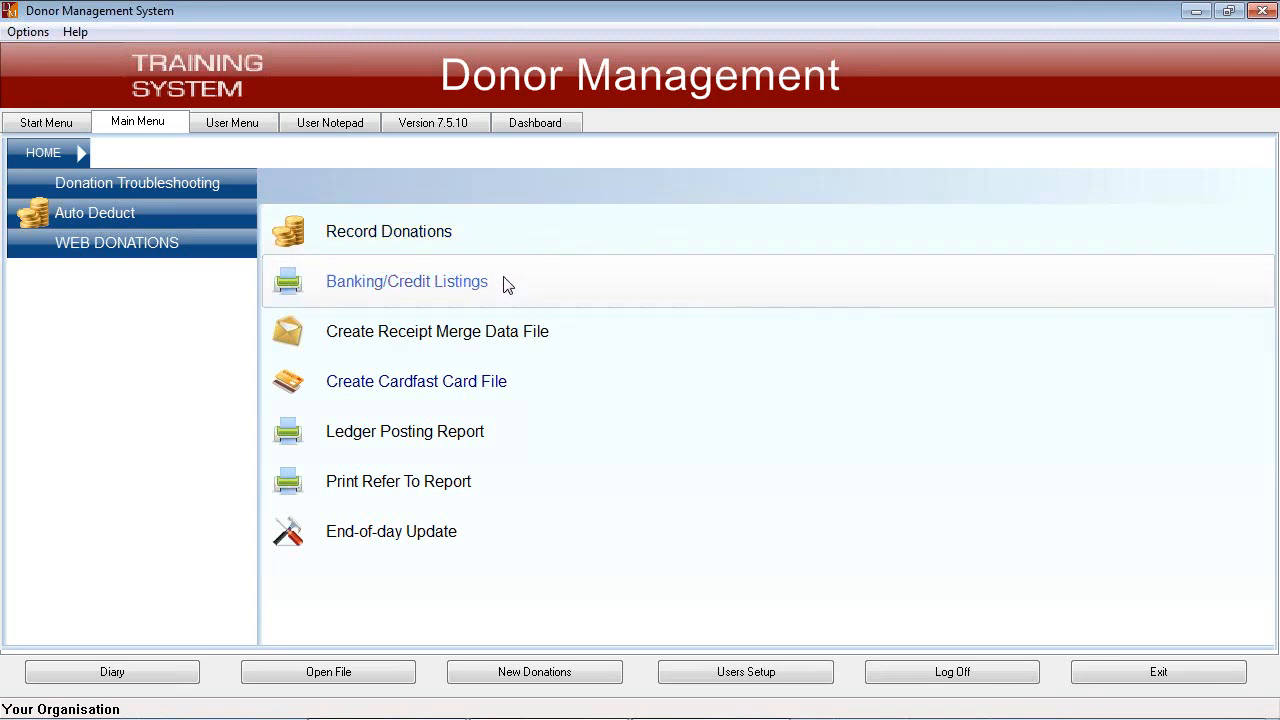
Create the receipt merge data file, answering N to another receipt number, alternative salutation, bar codes, second address file and initials
left_click(432, 285)
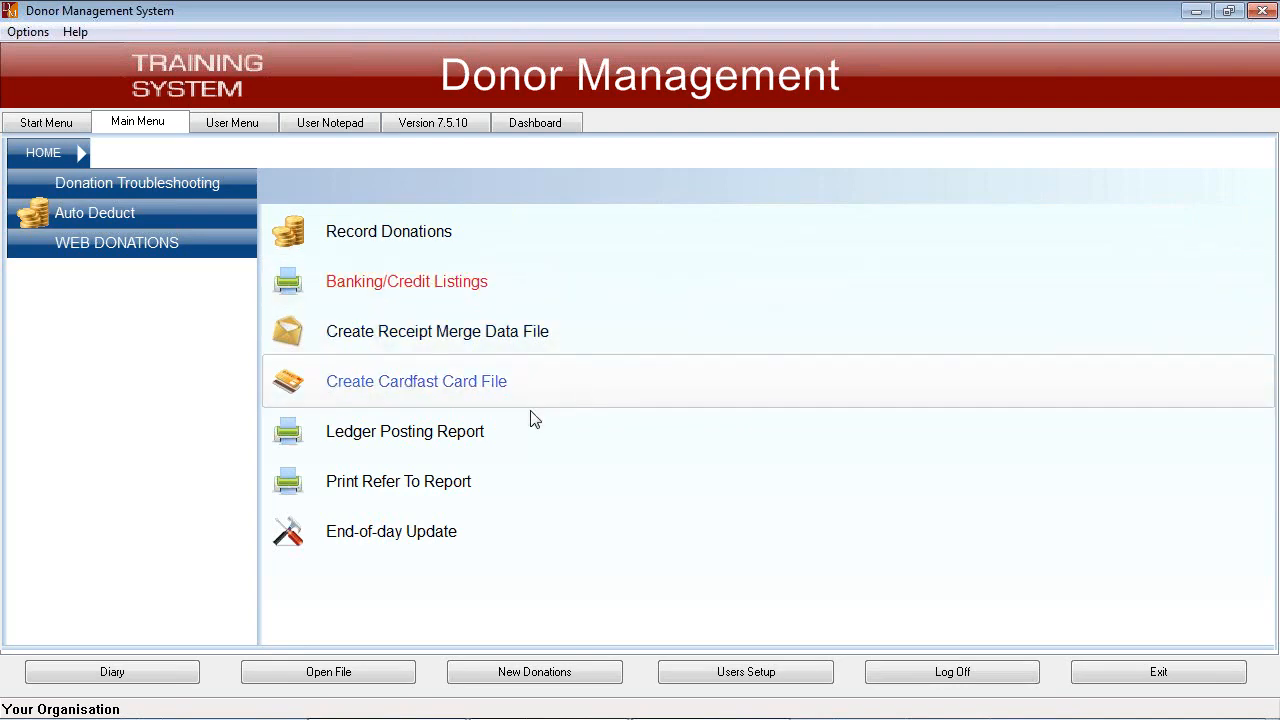
left_click(418, 338)
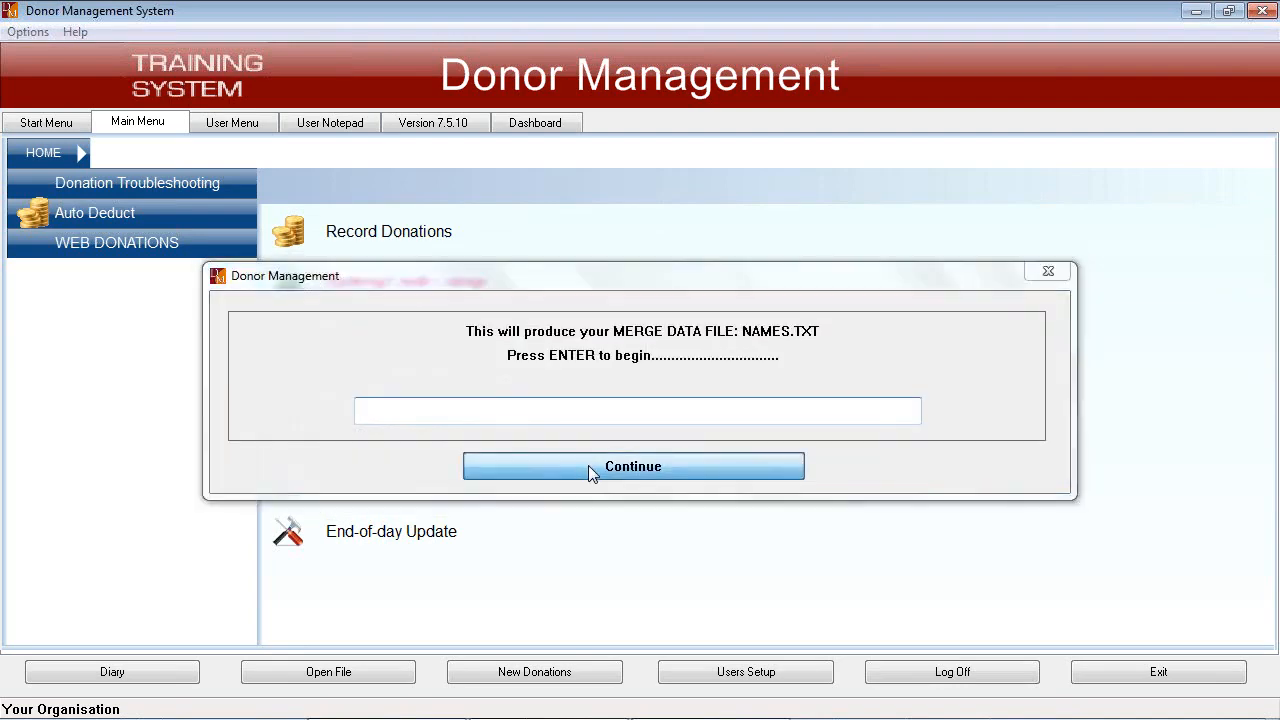
left_click(588, 466)
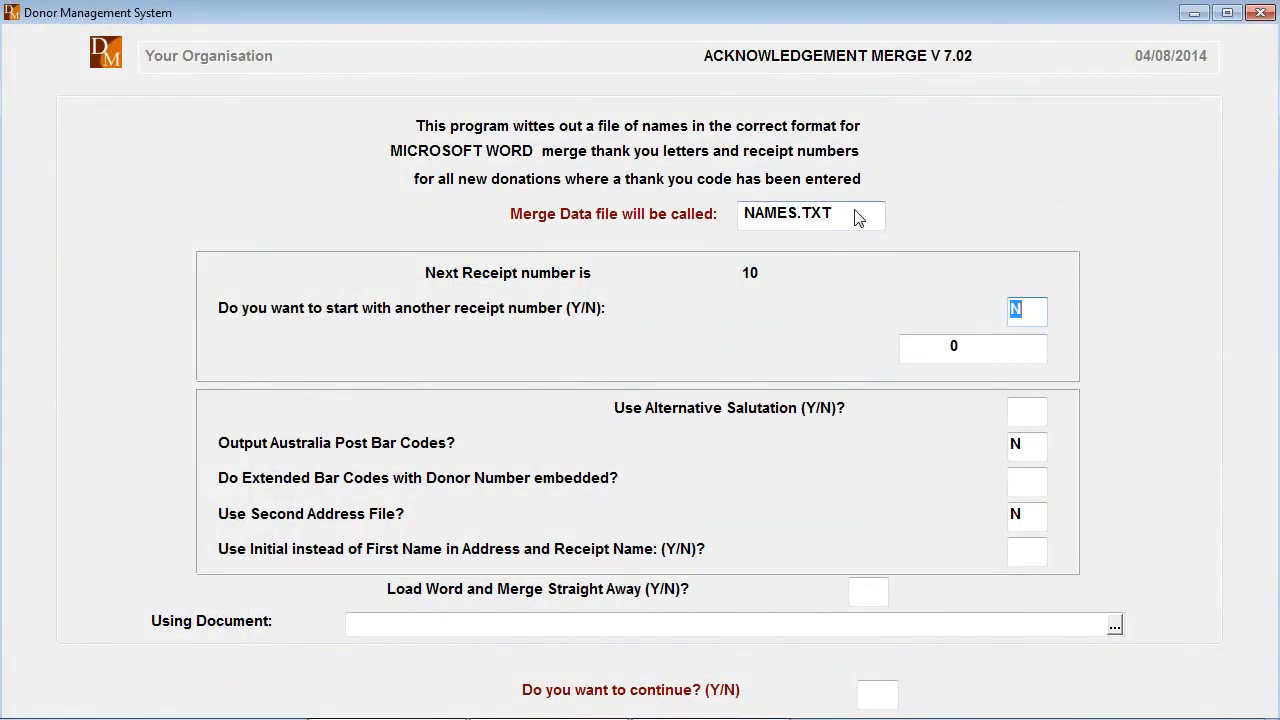
key("Return")
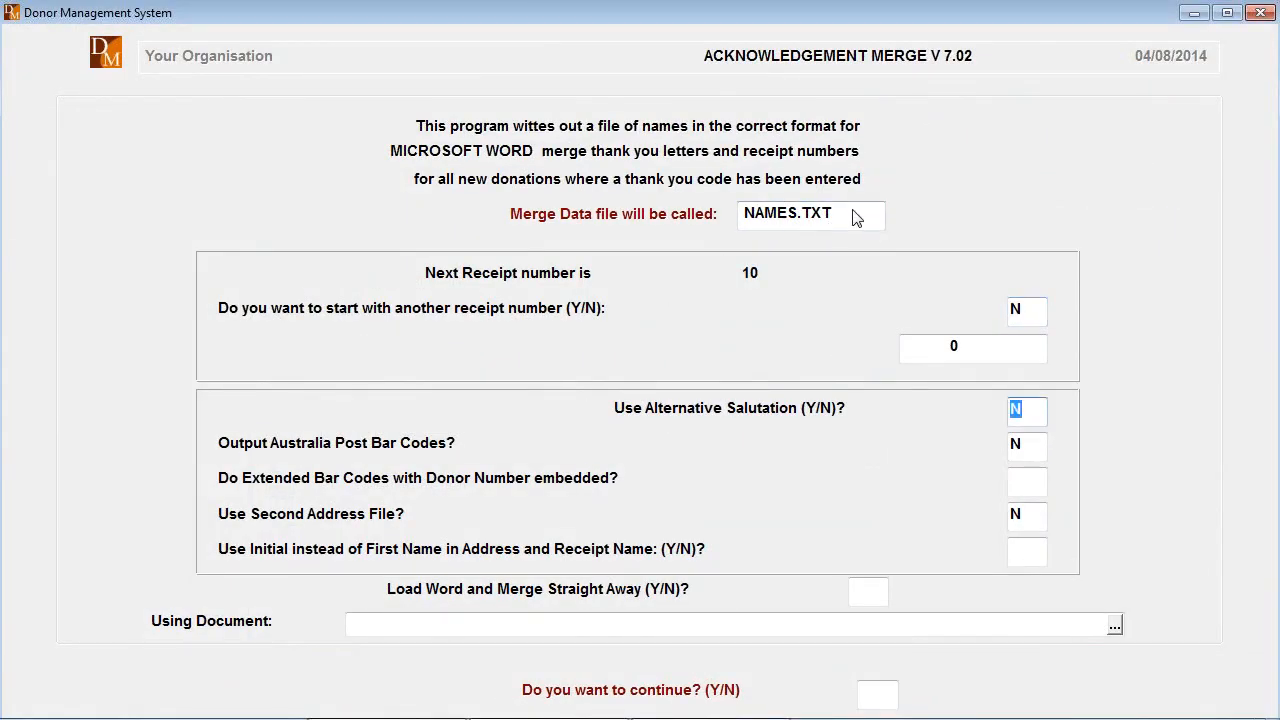
key("Return")
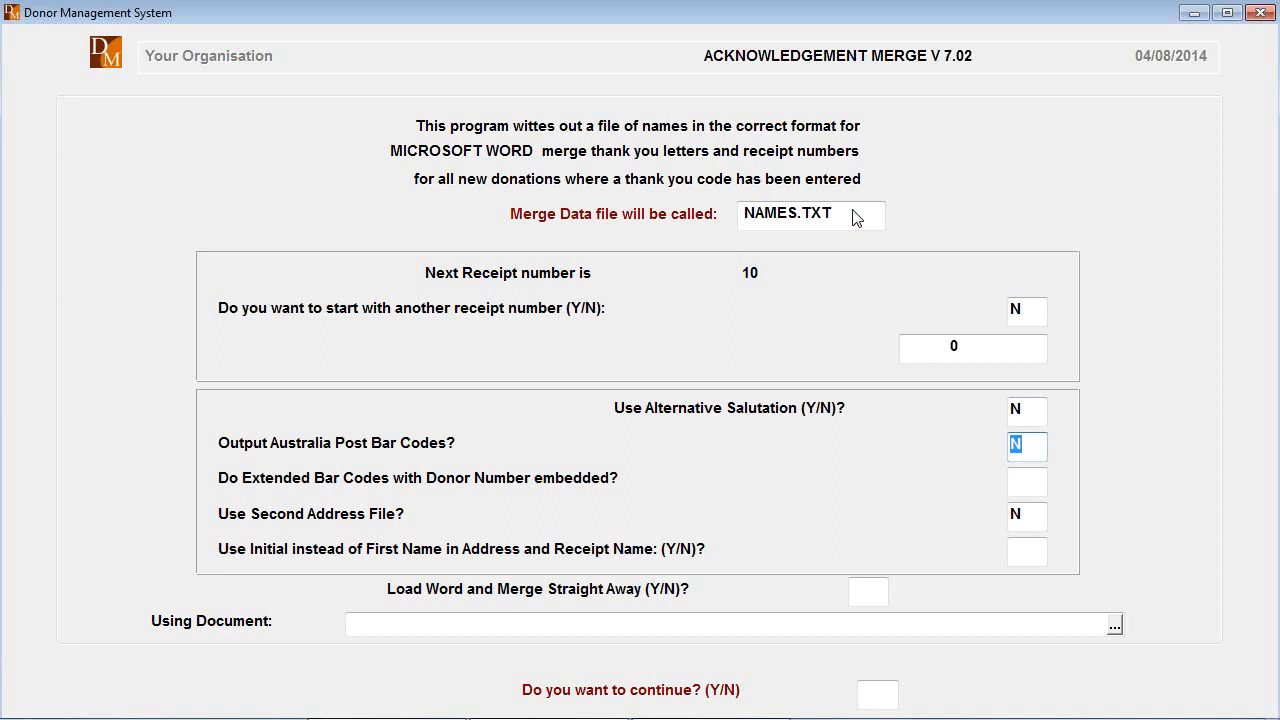
key("Return")
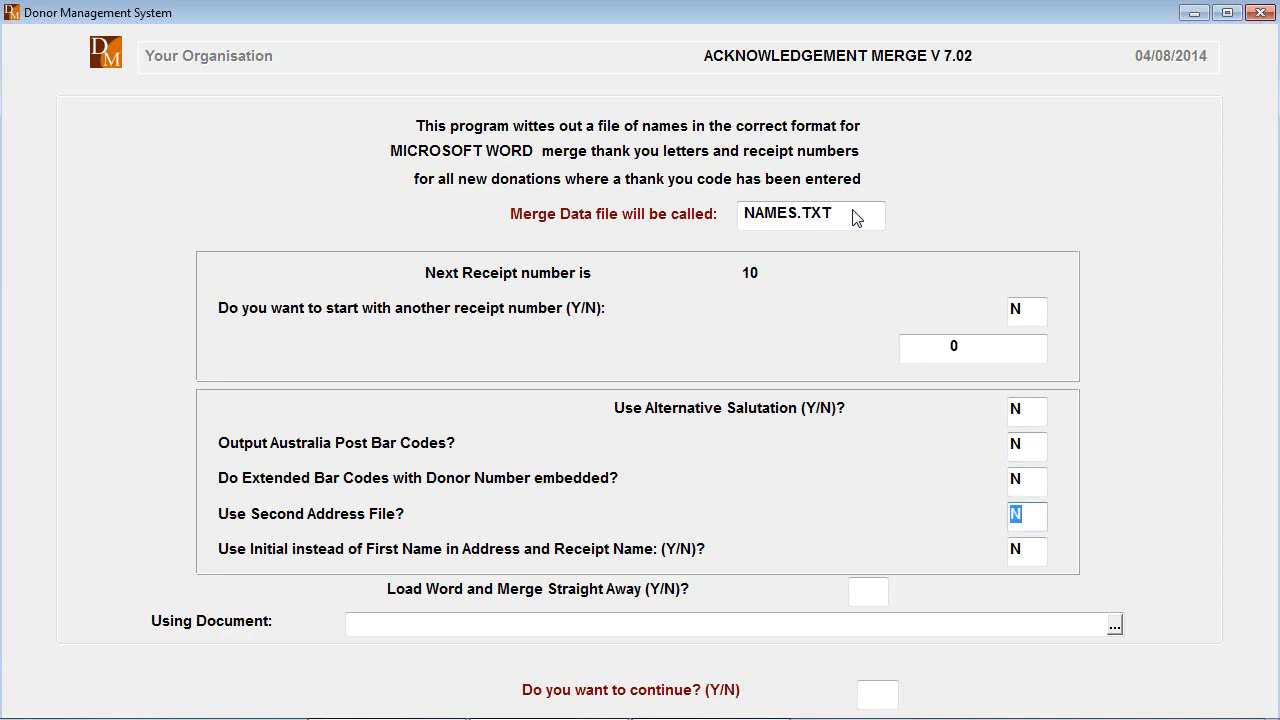
key("Return")
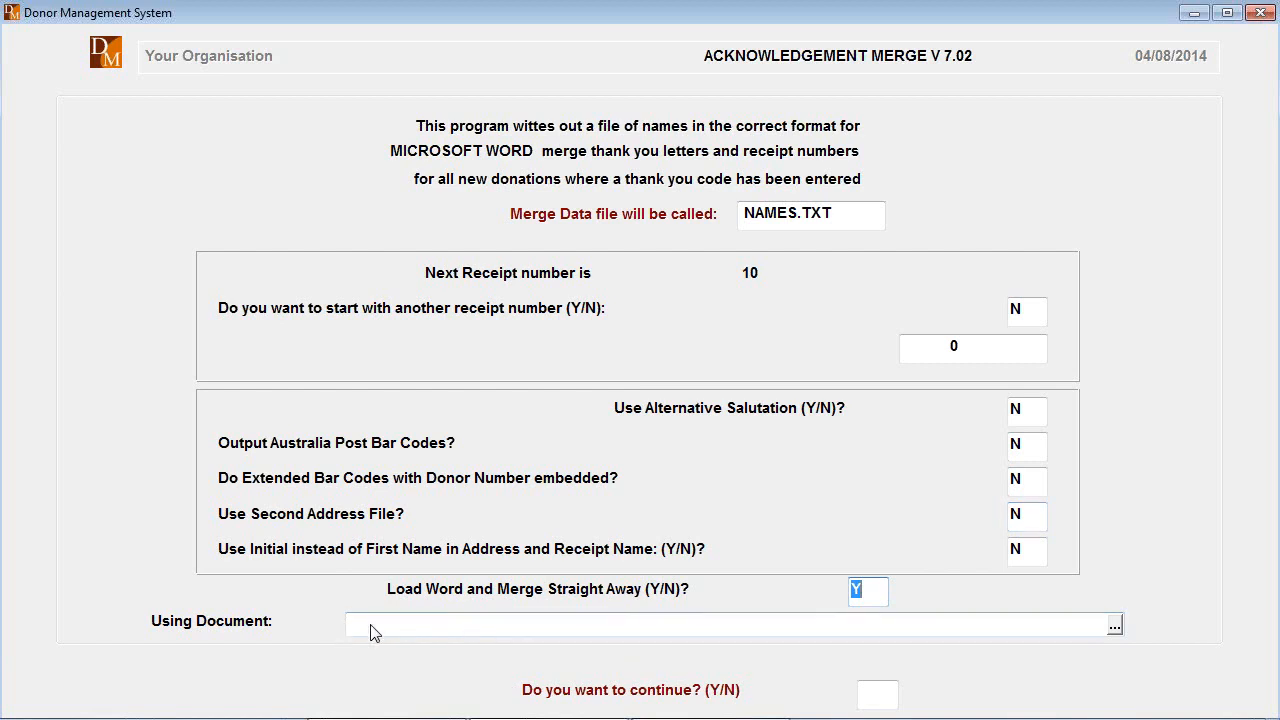
Set the merge to load Word straight away using RECEIPT.DOC from the DMTRAIN folder, and confirm continuing with Y
left_click(422, 626)
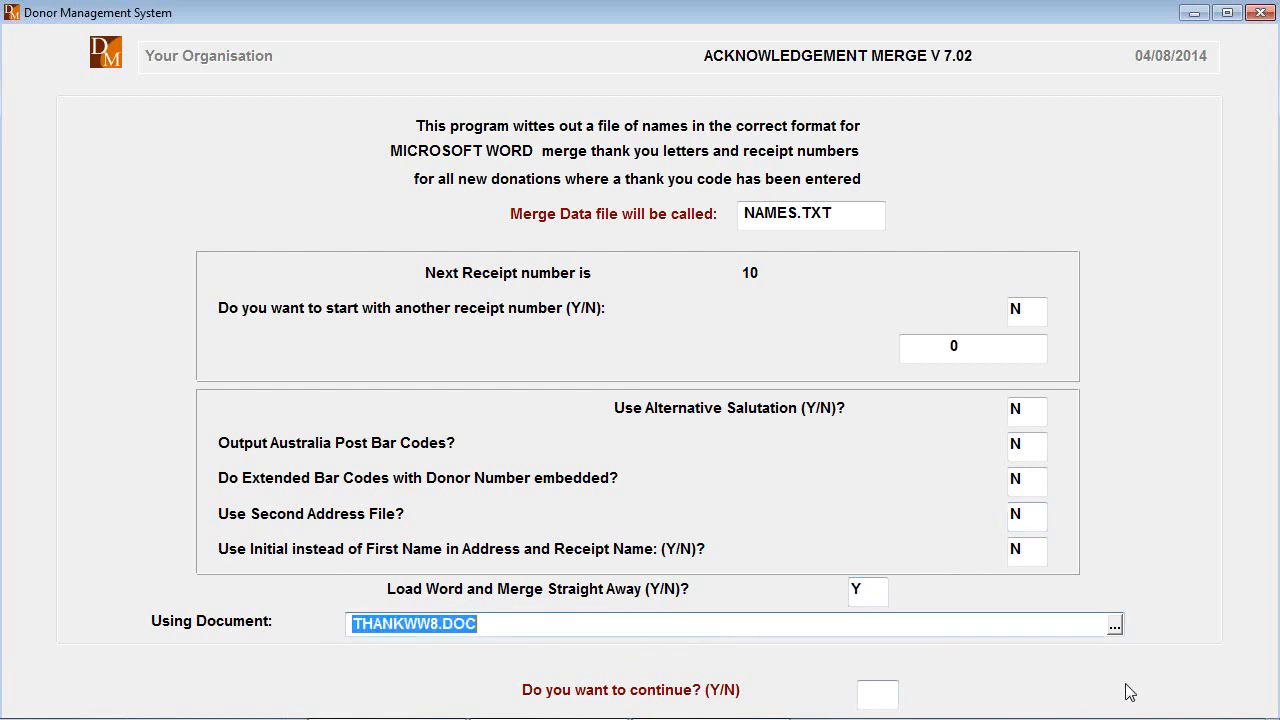
left_click(1114, 625)
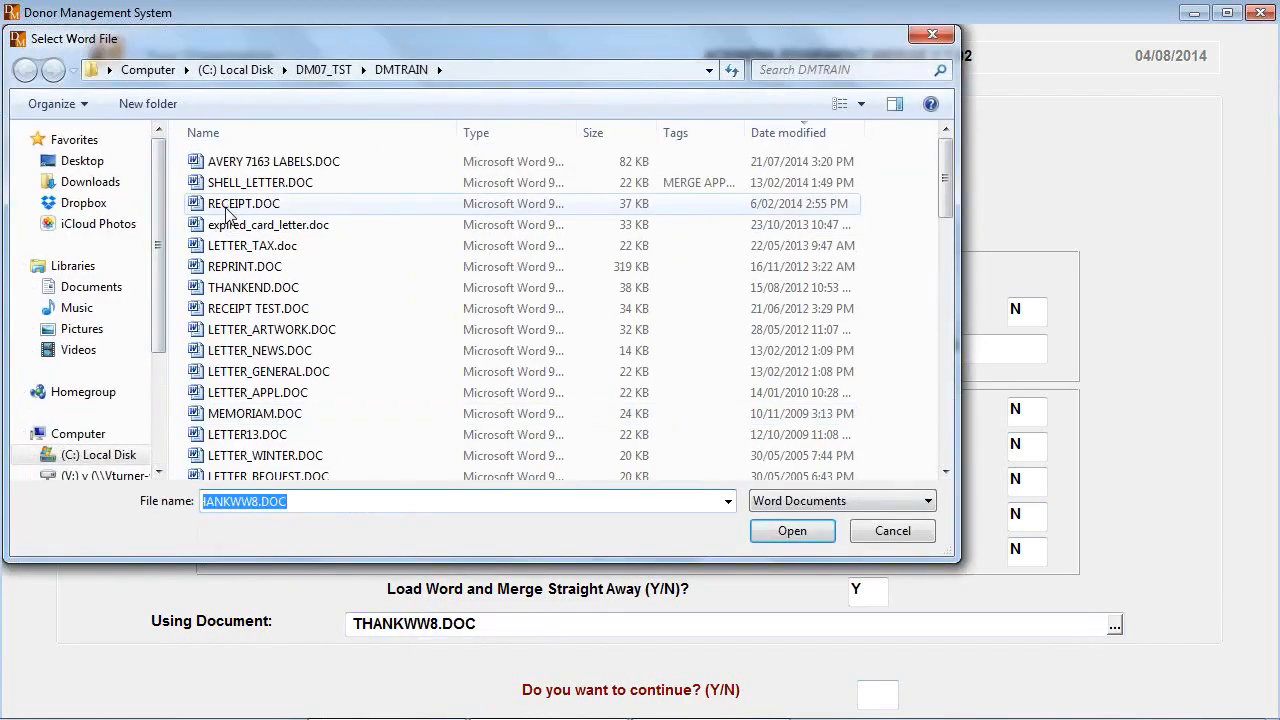
double_click(240, 203)
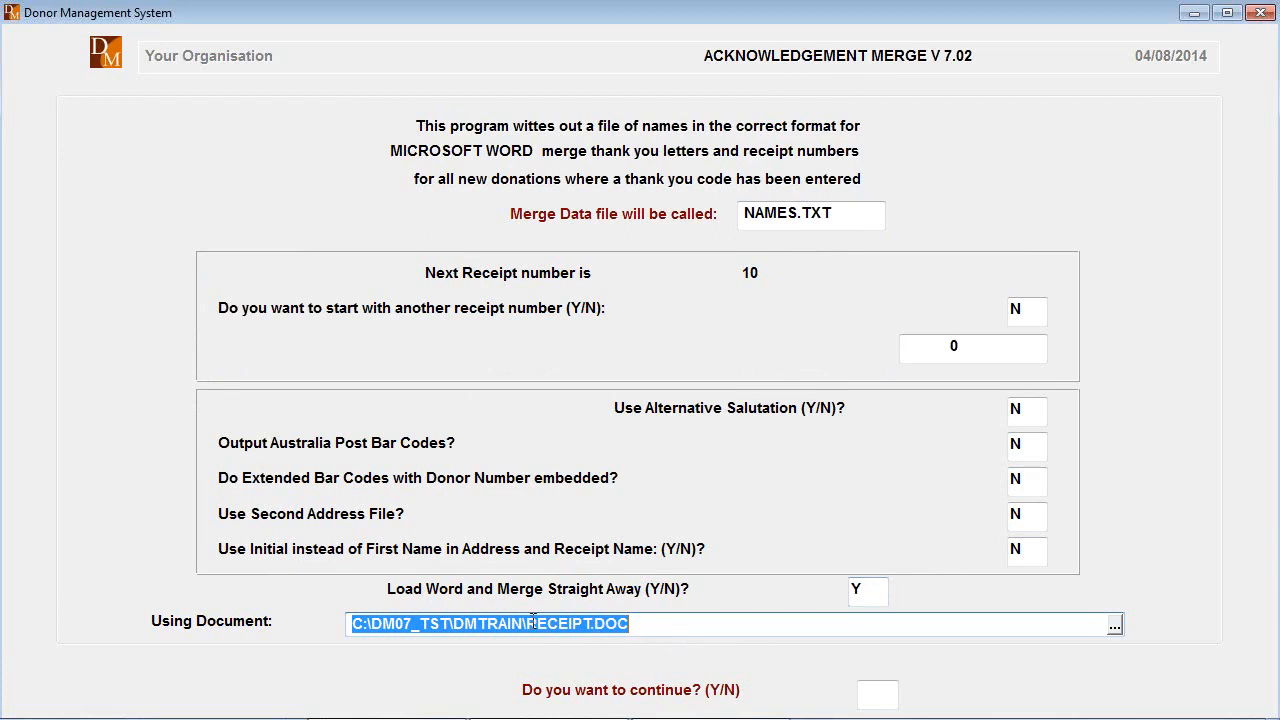
left_click(637, 623)
key("Return")
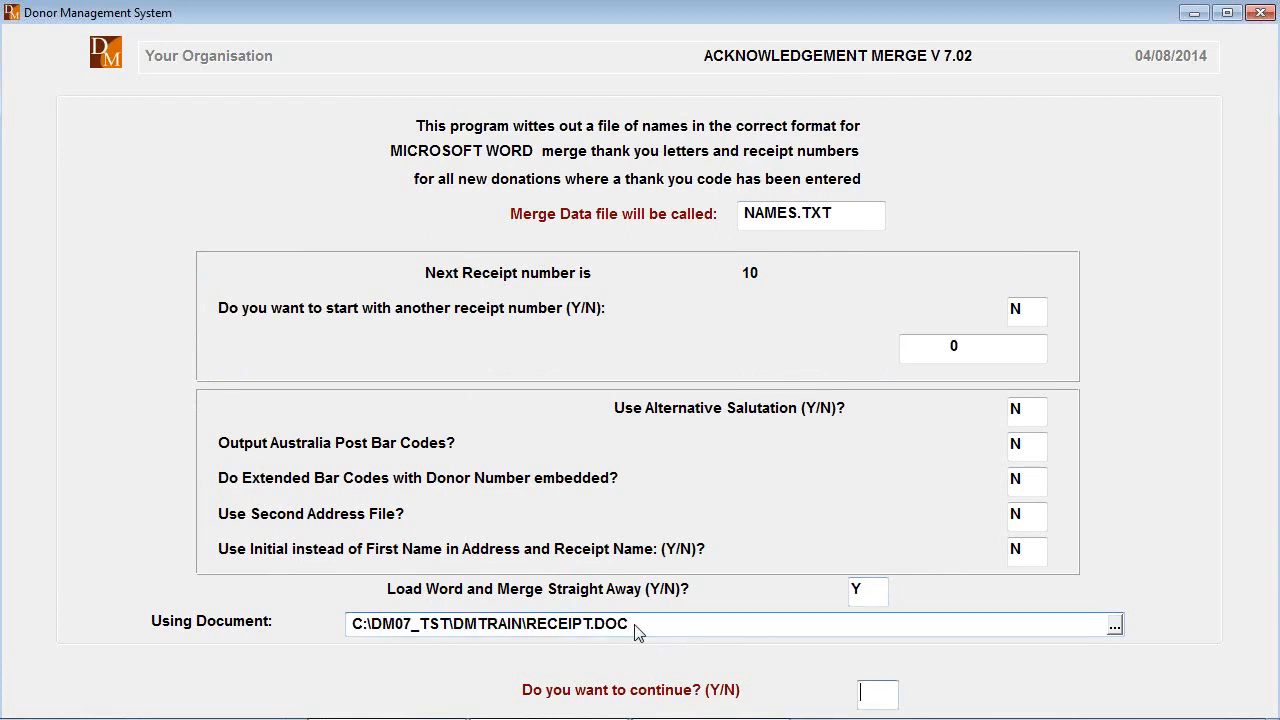
type("Y")
key("Return")
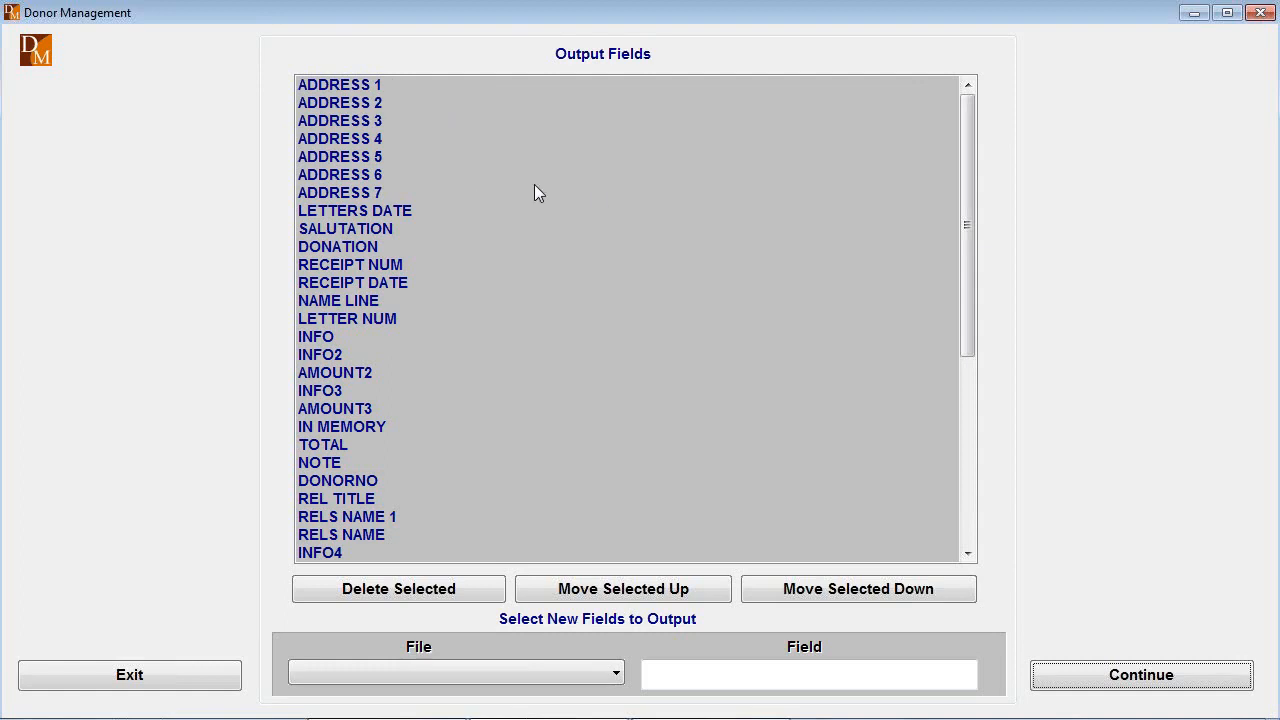
Examine the full output fields list and browse the NEWDON fields available for output, without selecting any
left_click_drag(967, 228, 991, 194)
left_click(966, 532)
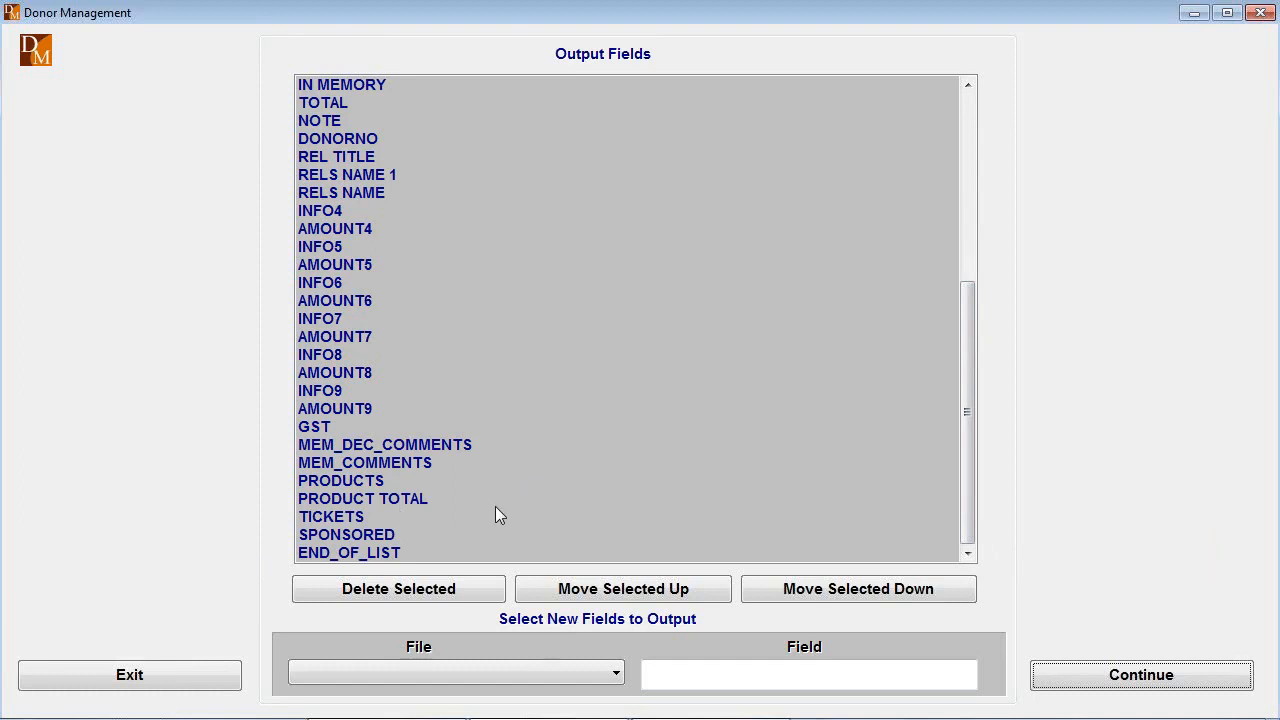
left_click(616, 673)
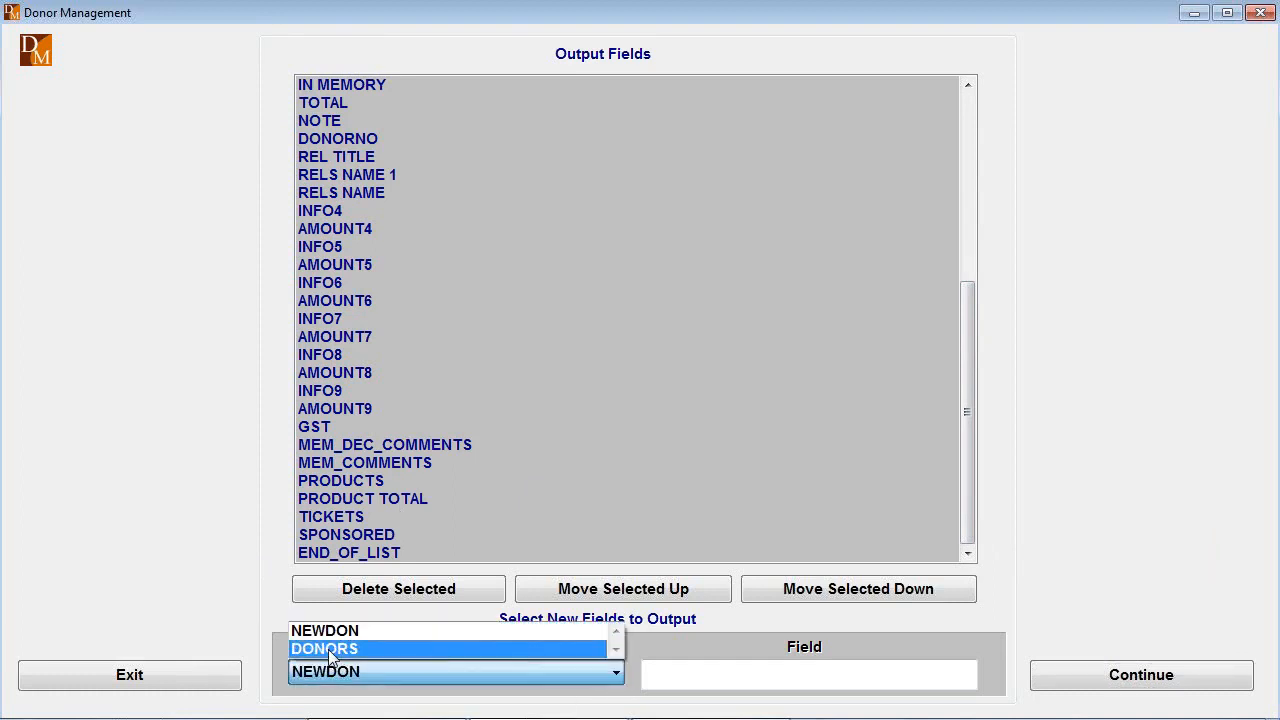
left_click(330, 631)
left_click(843, 675)
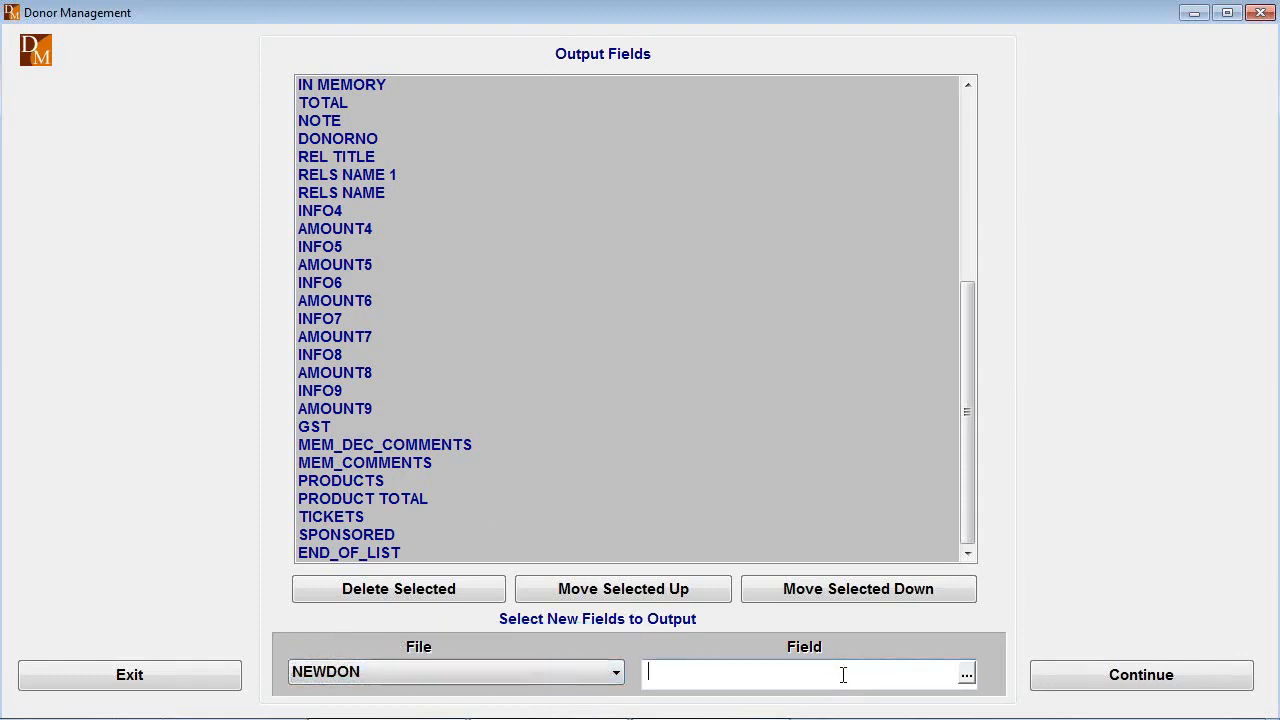
left_click(966, 675)
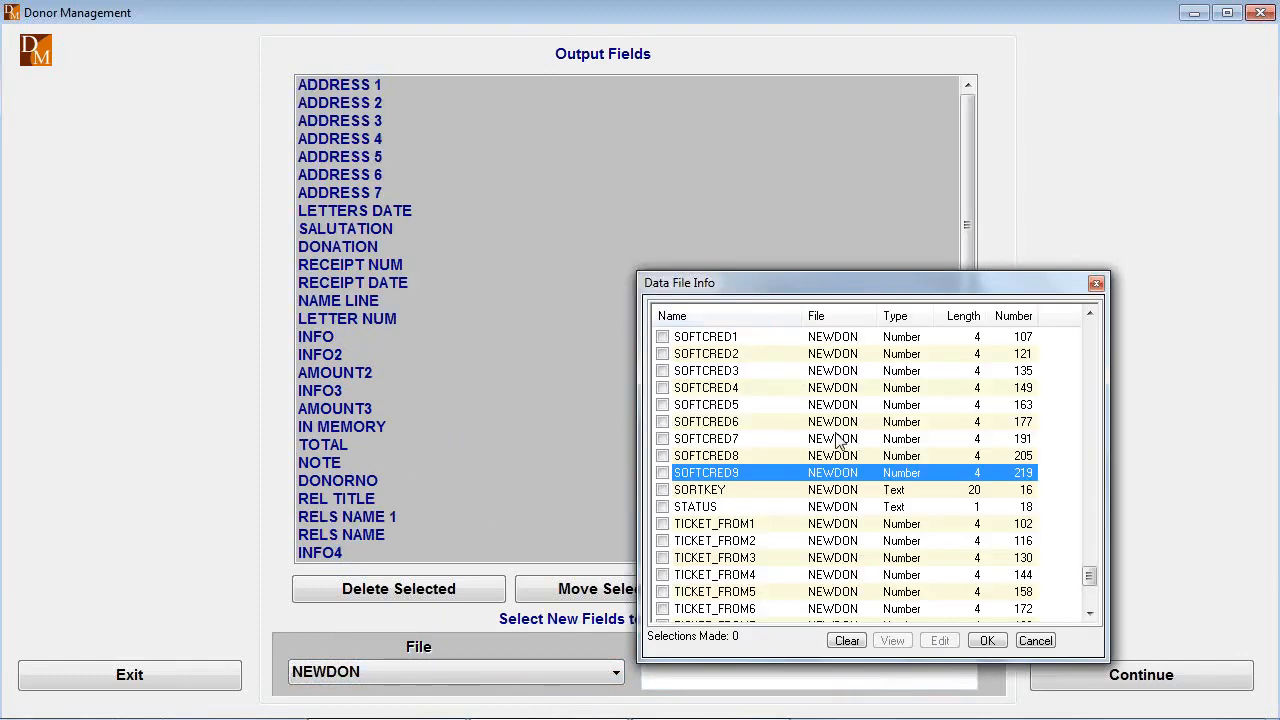
scroll(838, 445, "up", 20)
scroll(838, 445, "up", 20)
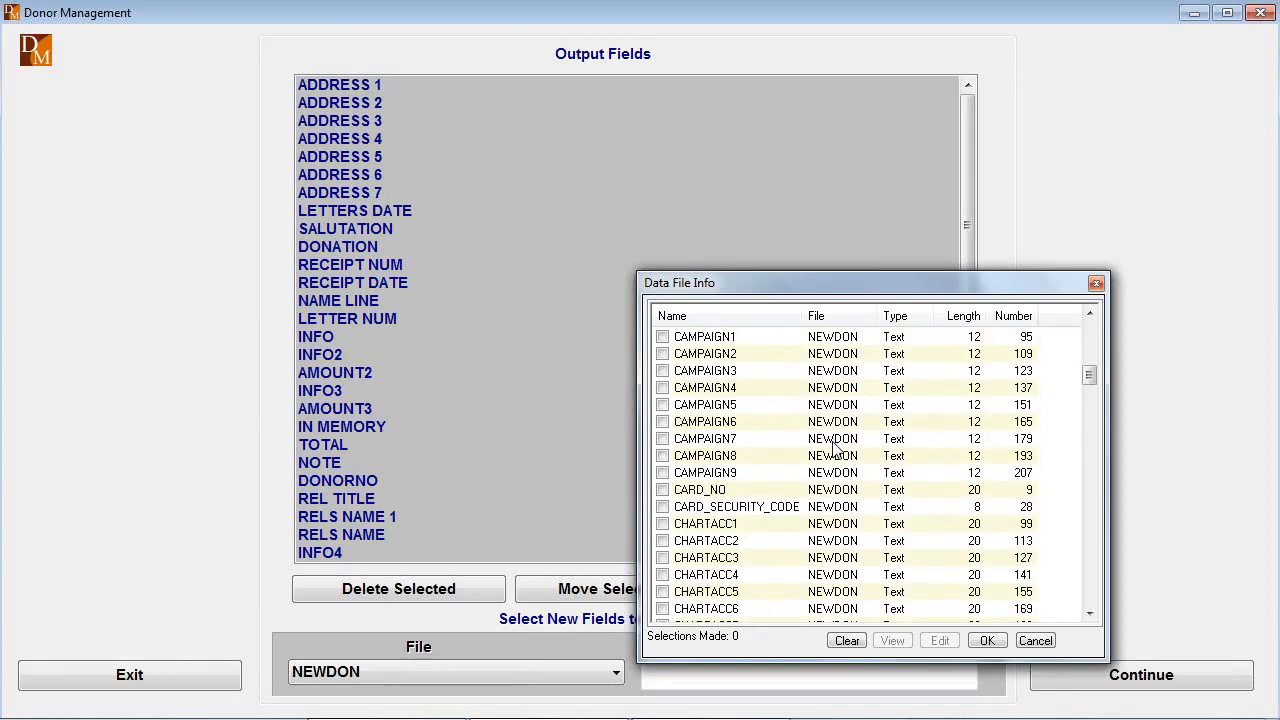
scroll(836, 450, "up", 10)
scroll(838, 450, "down", 20)
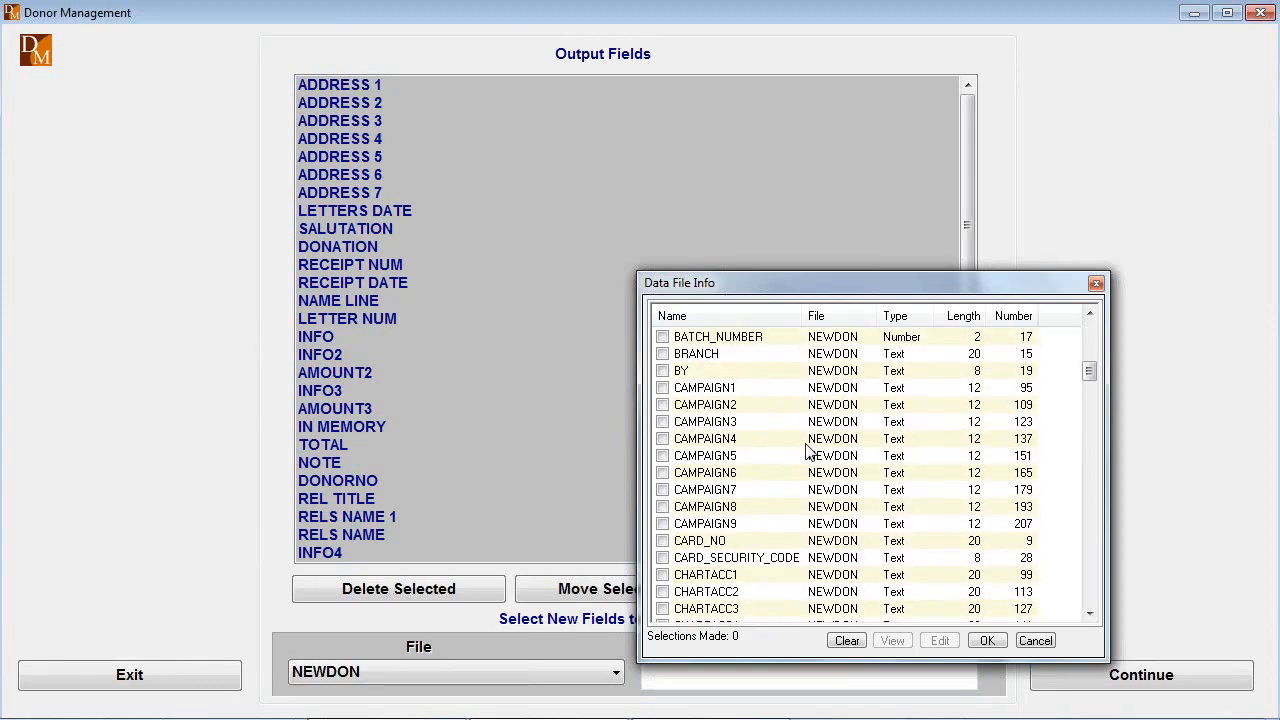
scroll(800, 455, "down", 1)
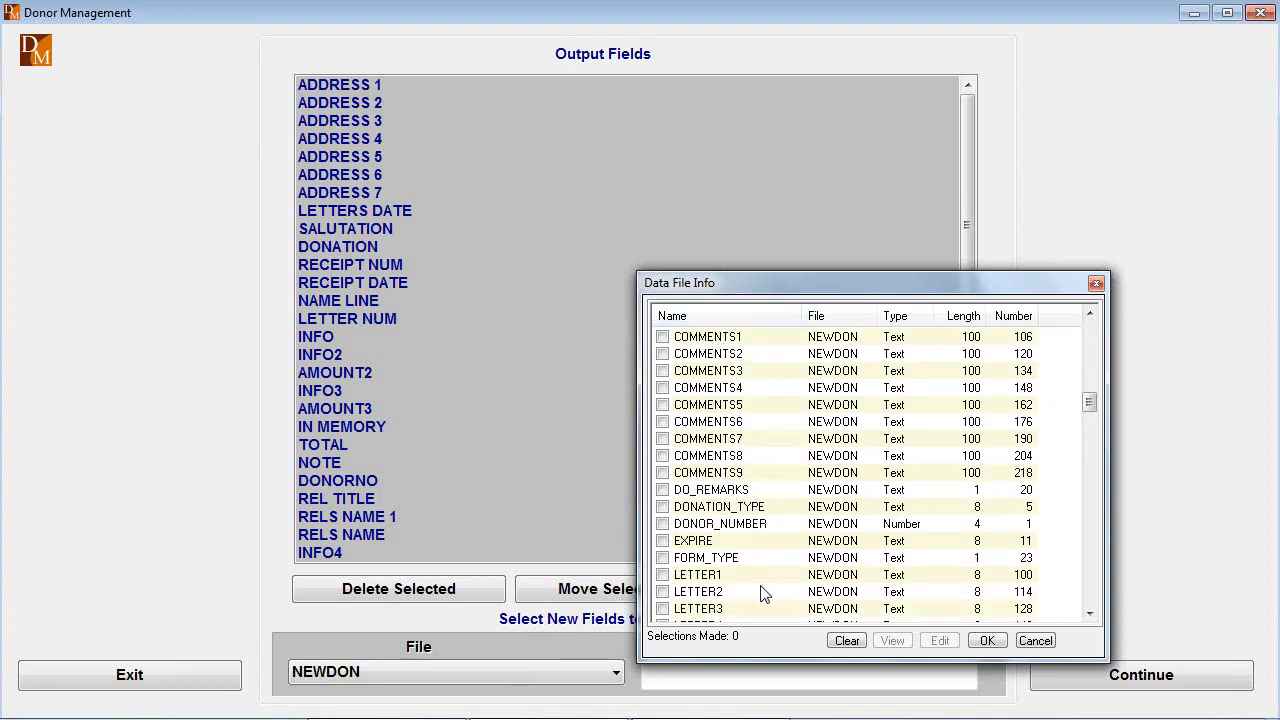
scroll(755, 570, "down", 3)
scroll(755, 565, "down", 2)
scroll(755, 560, "down", 4)
scroll(755, 558, "down", 11)
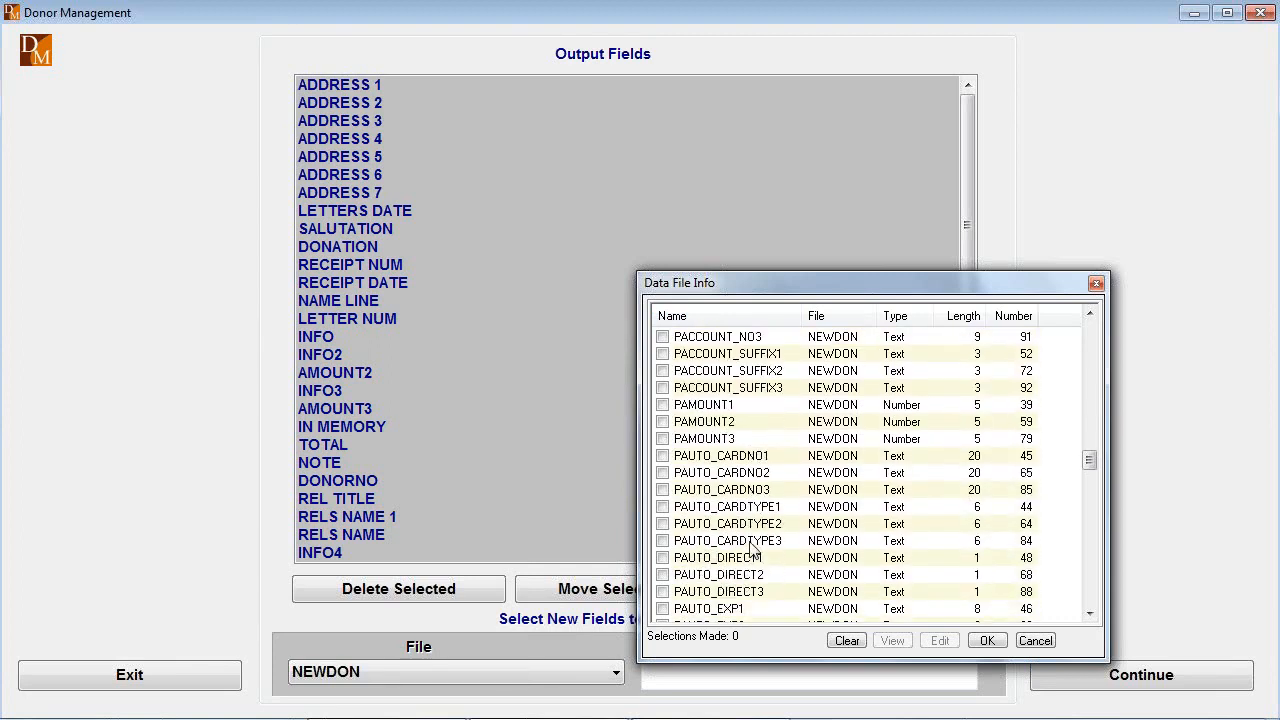
scroll(748, 550, "up", 6)
scroll(737, 550, "up", 1)
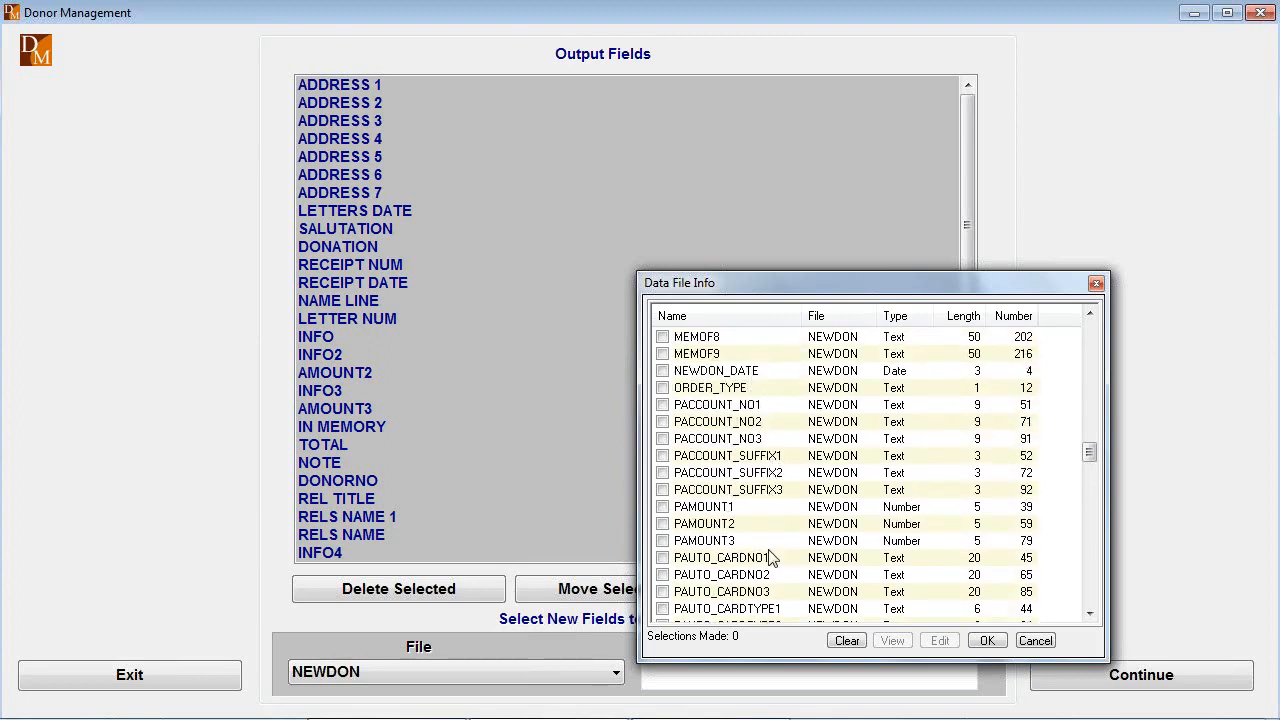
left_click(1050, 645)
View the DONORS fields available for output, sorted by field number, and close the list without selecting any
left_click(615, 672)
left_click(357, 649)
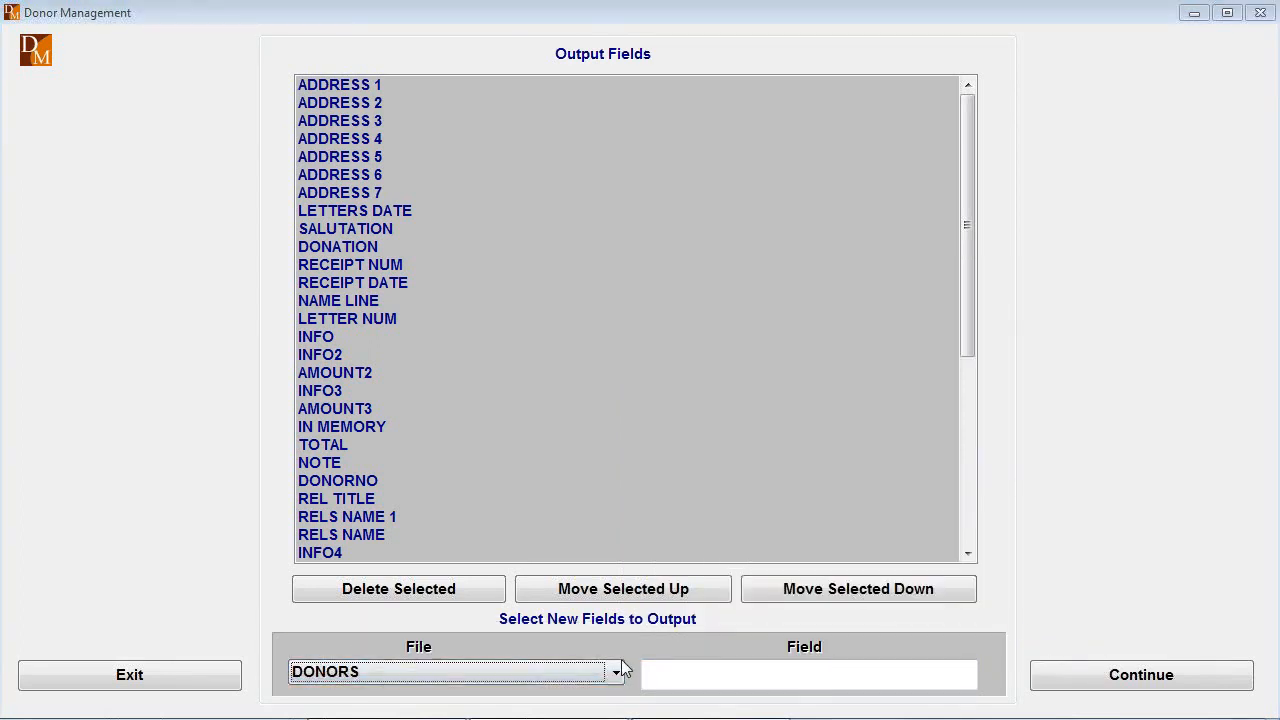
left_click(964, 674)
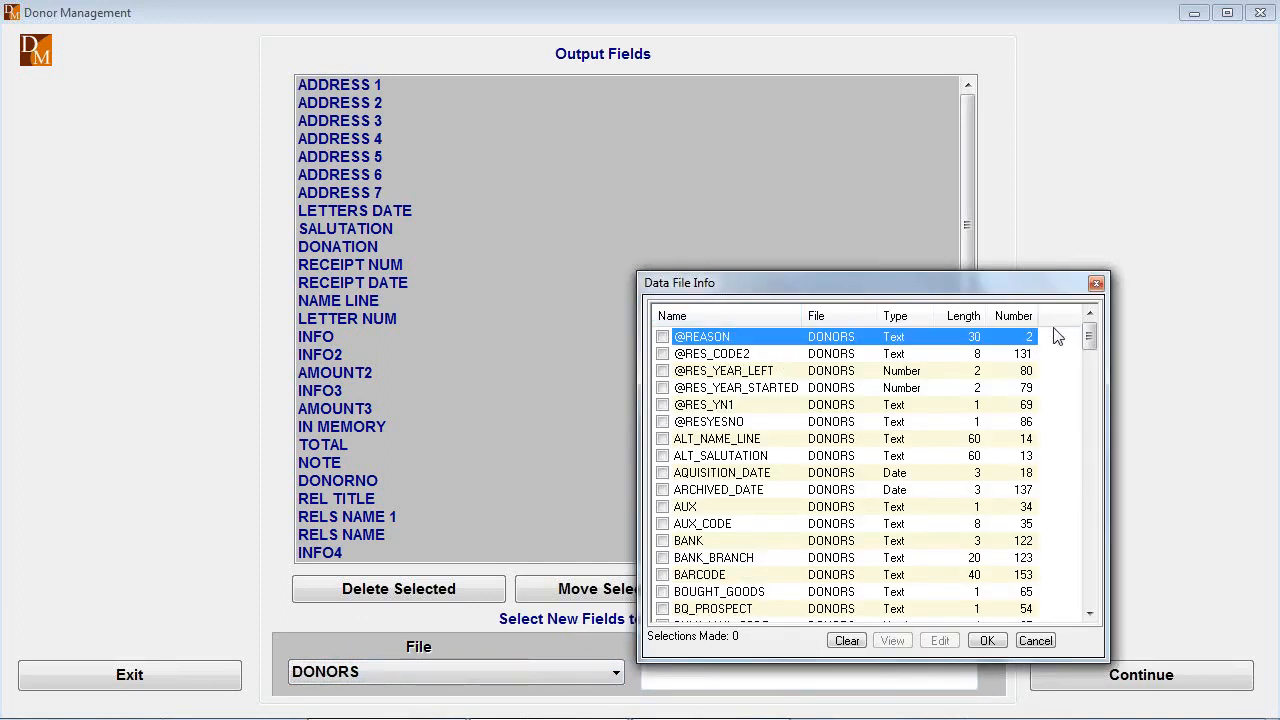
left_click(1020, 322)
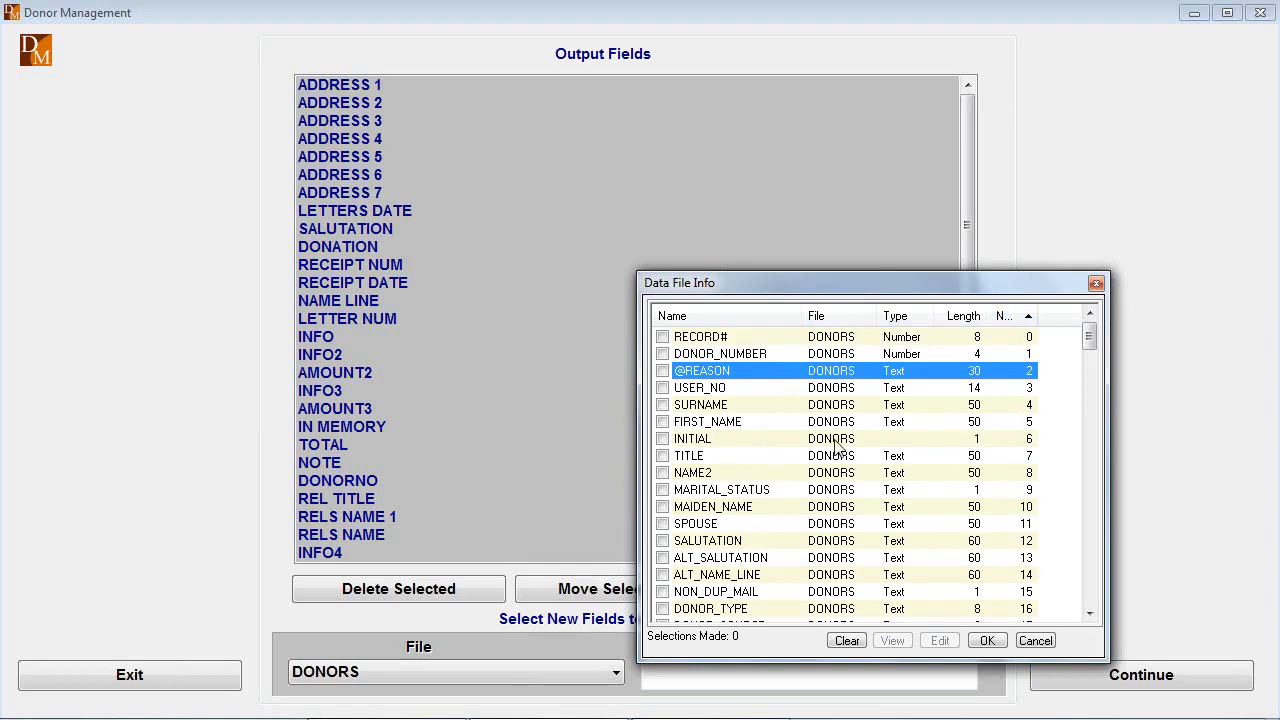
left_click(1036, 642)
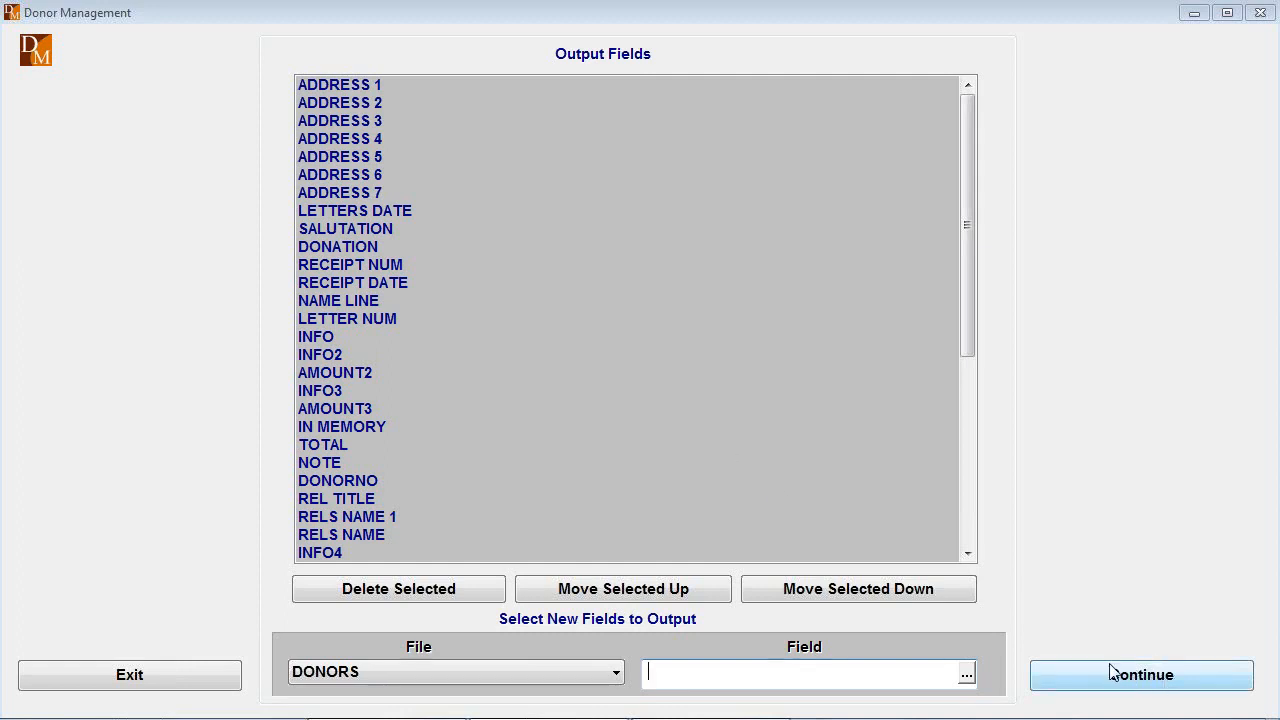
Continue with the listed output fields, open RECEIPT.DOC in Word without read-only mode, and review the previewed letter and receipt
left_click(1145, 678)
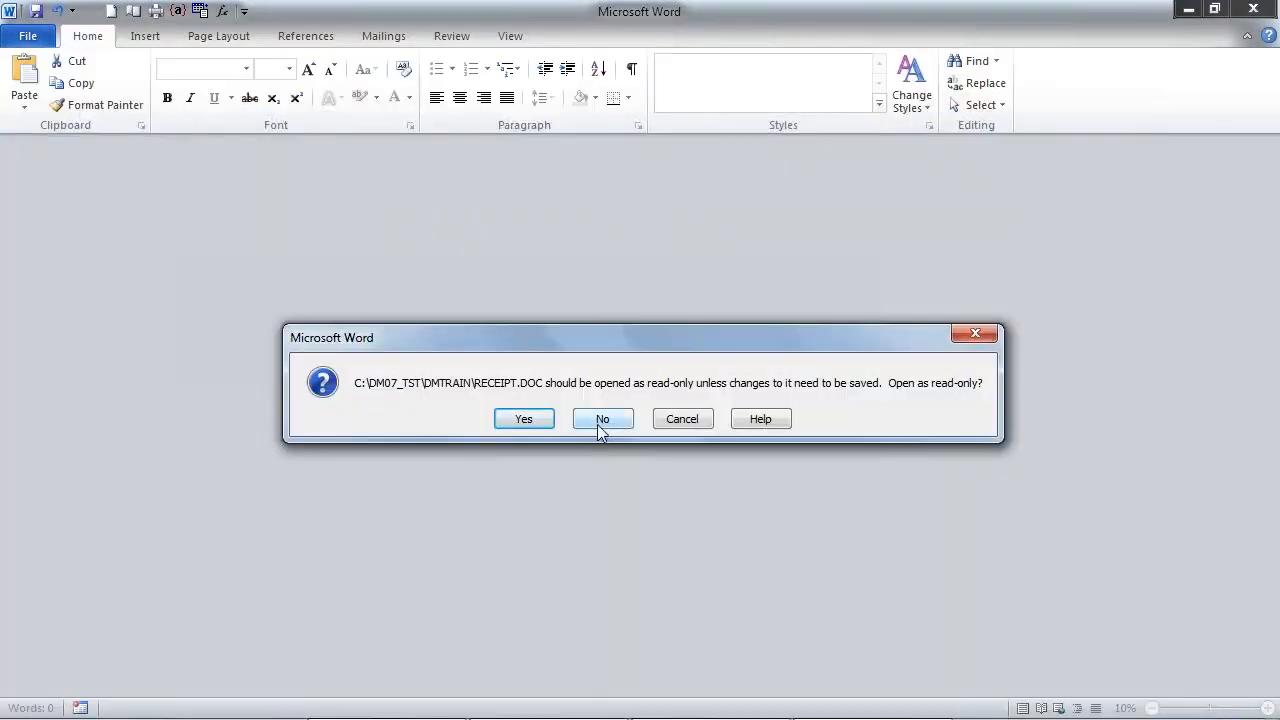
left_click(603, 418)
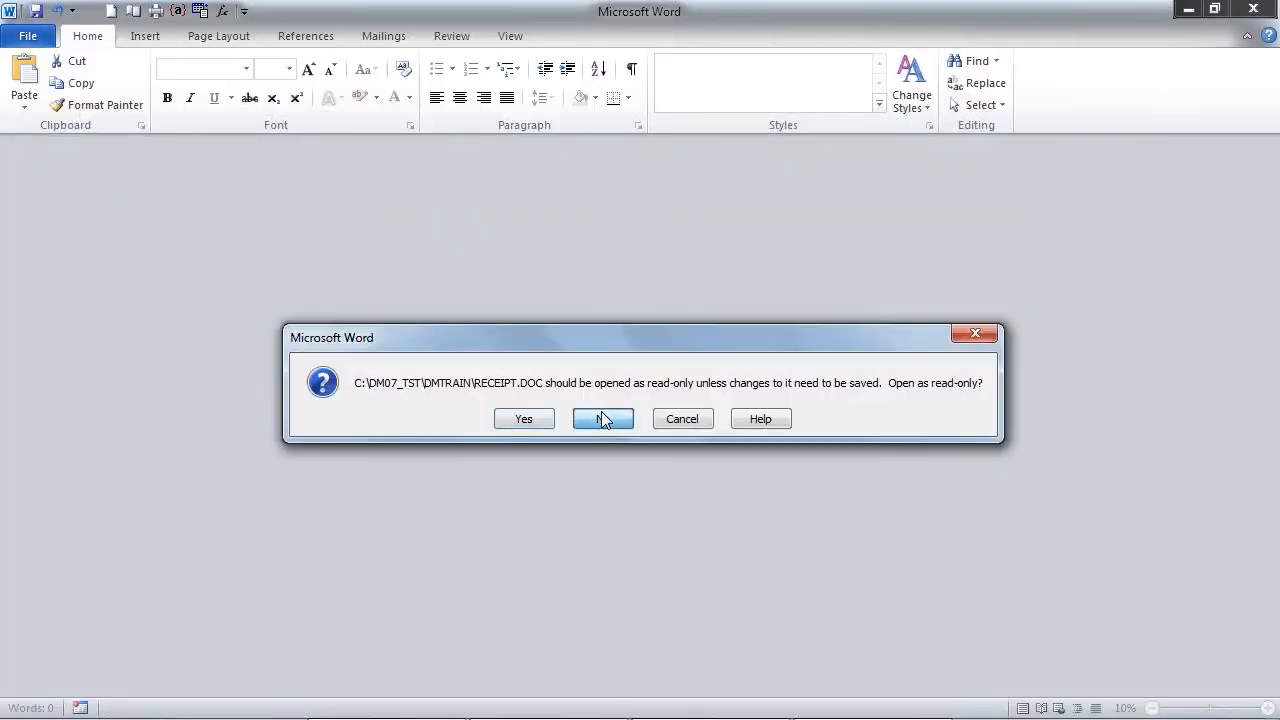
scroll(376, 365, "down", 8)
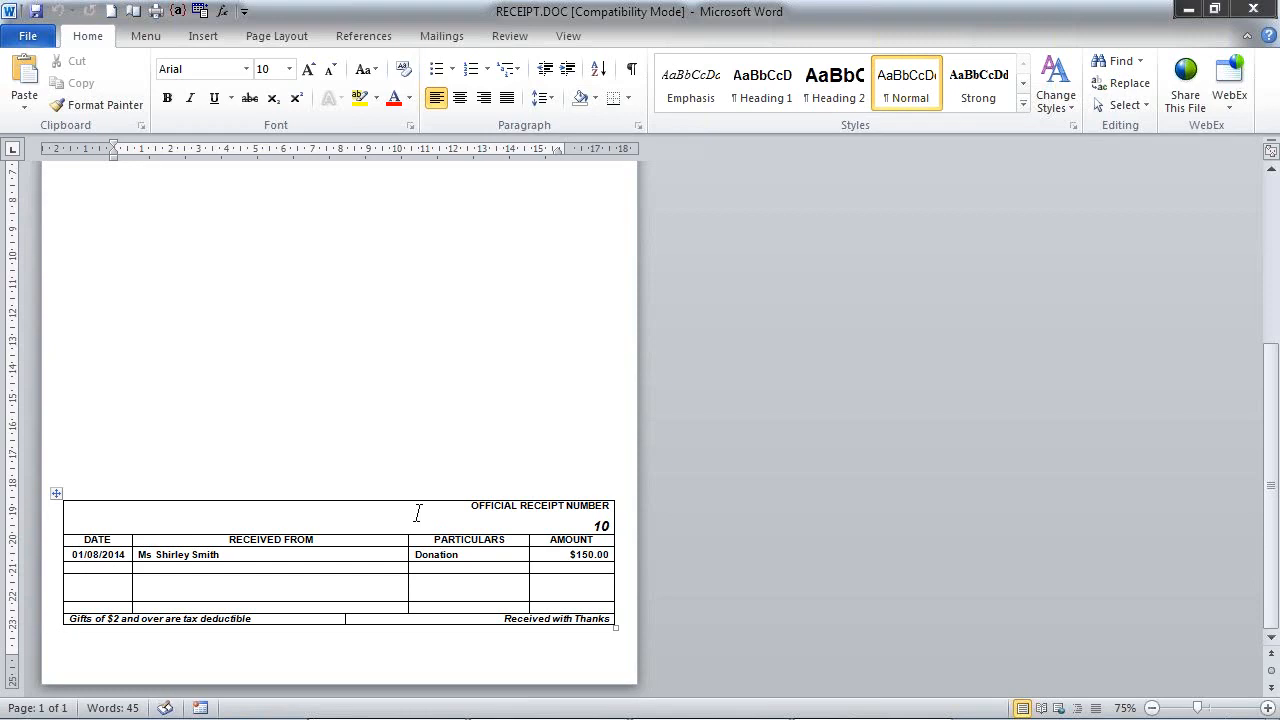
scroll(418, 513, "up", 8)
scroll(420, 513, "up", 1)
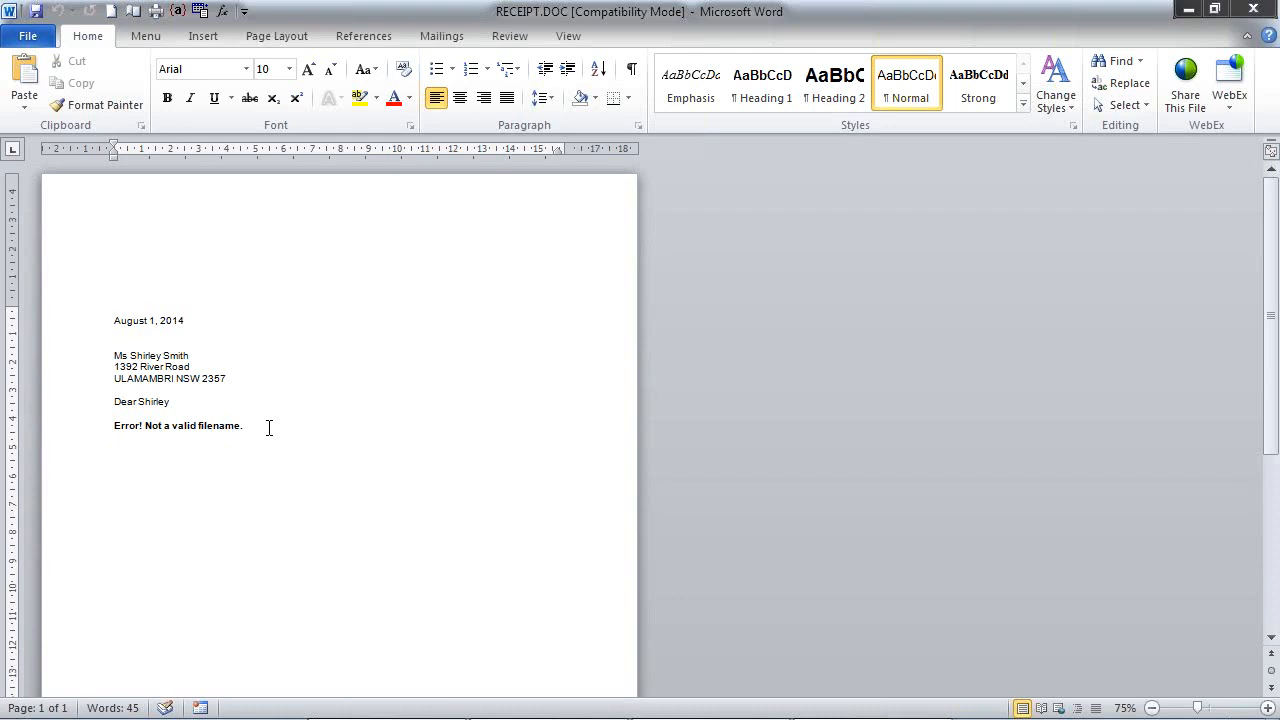
Merge all records into a new document of individual letters and check the receipts on both pages
left_click(447, 37)
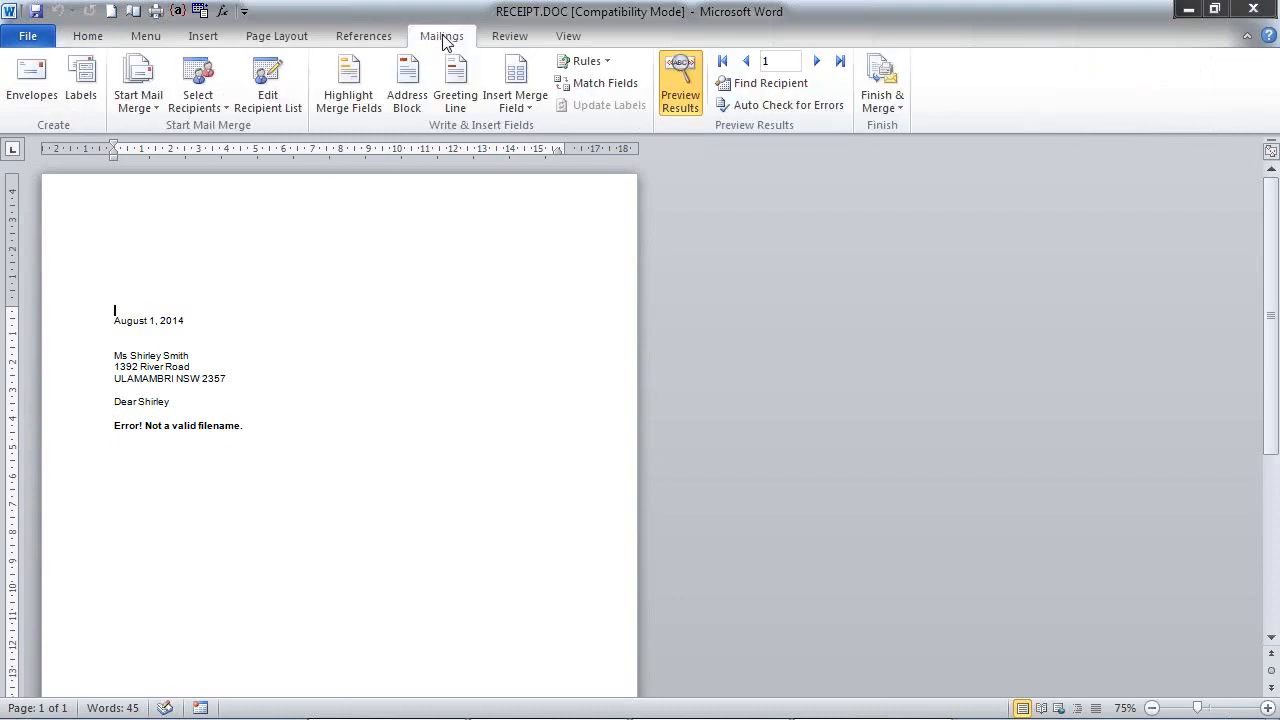
left_click(884, 88)
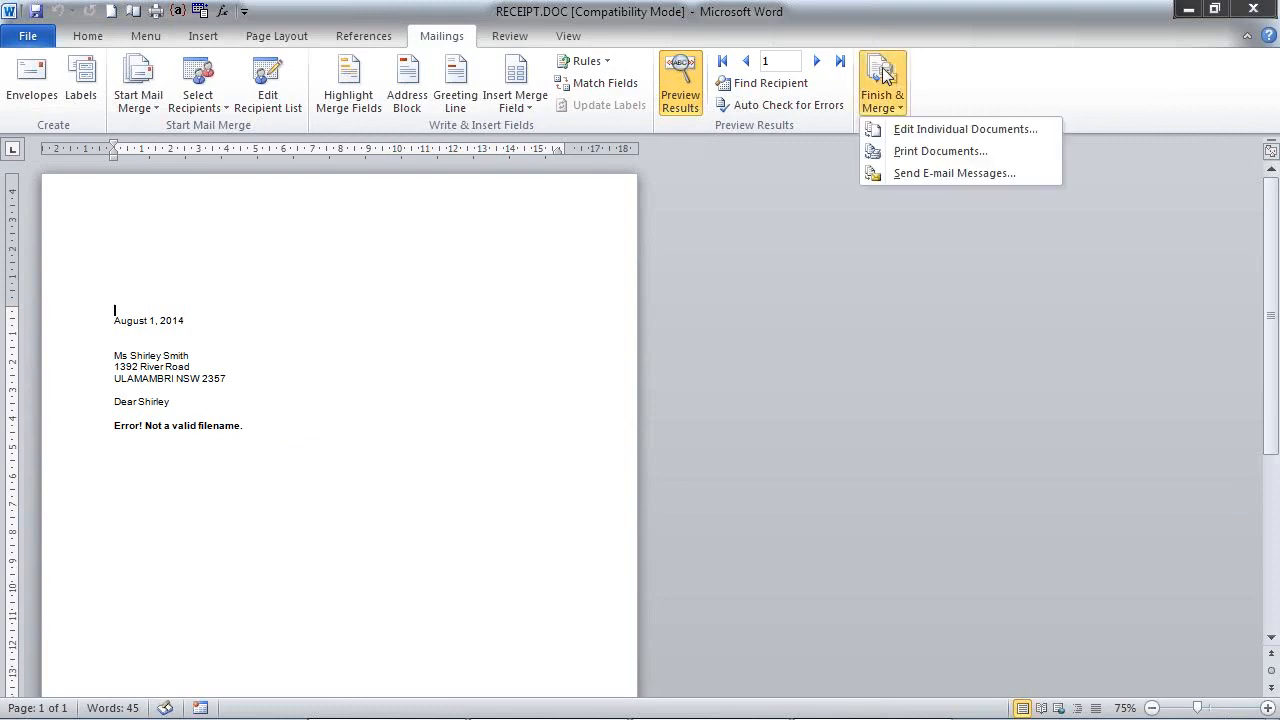
left_click(920, 130)
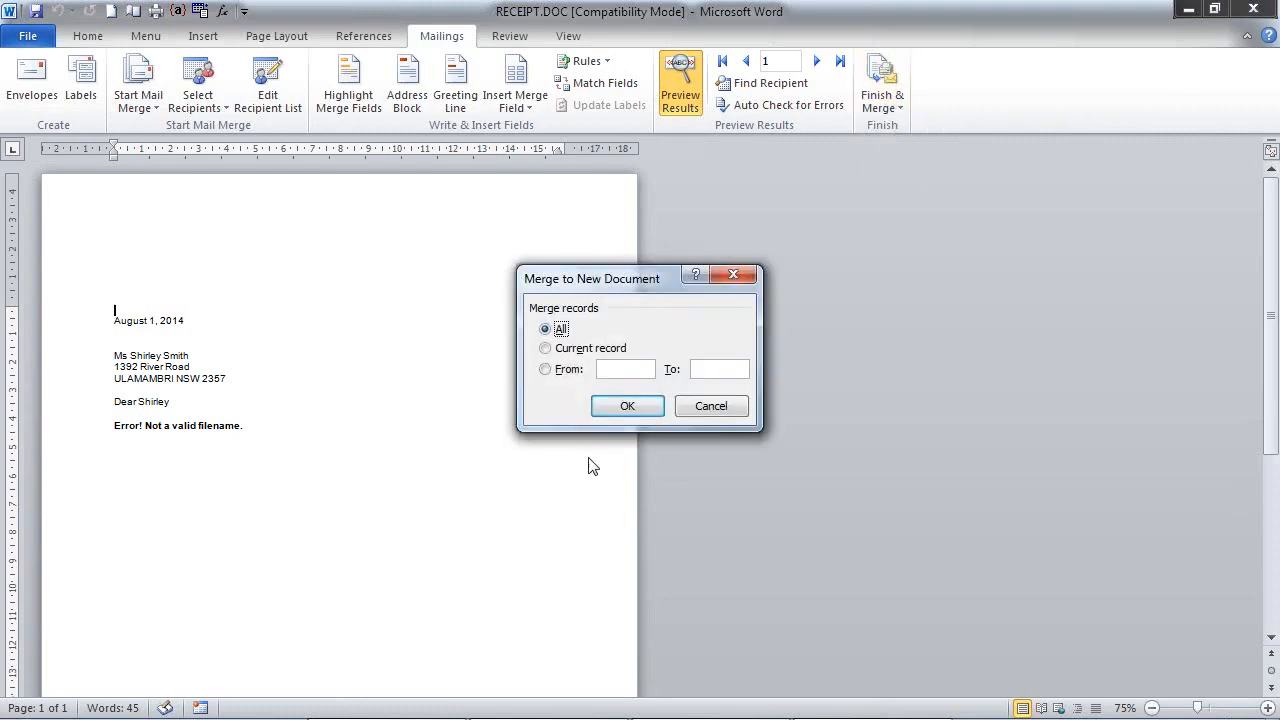
left_click(623, 405)
left_click(600, 421)
left_click(601, 420)
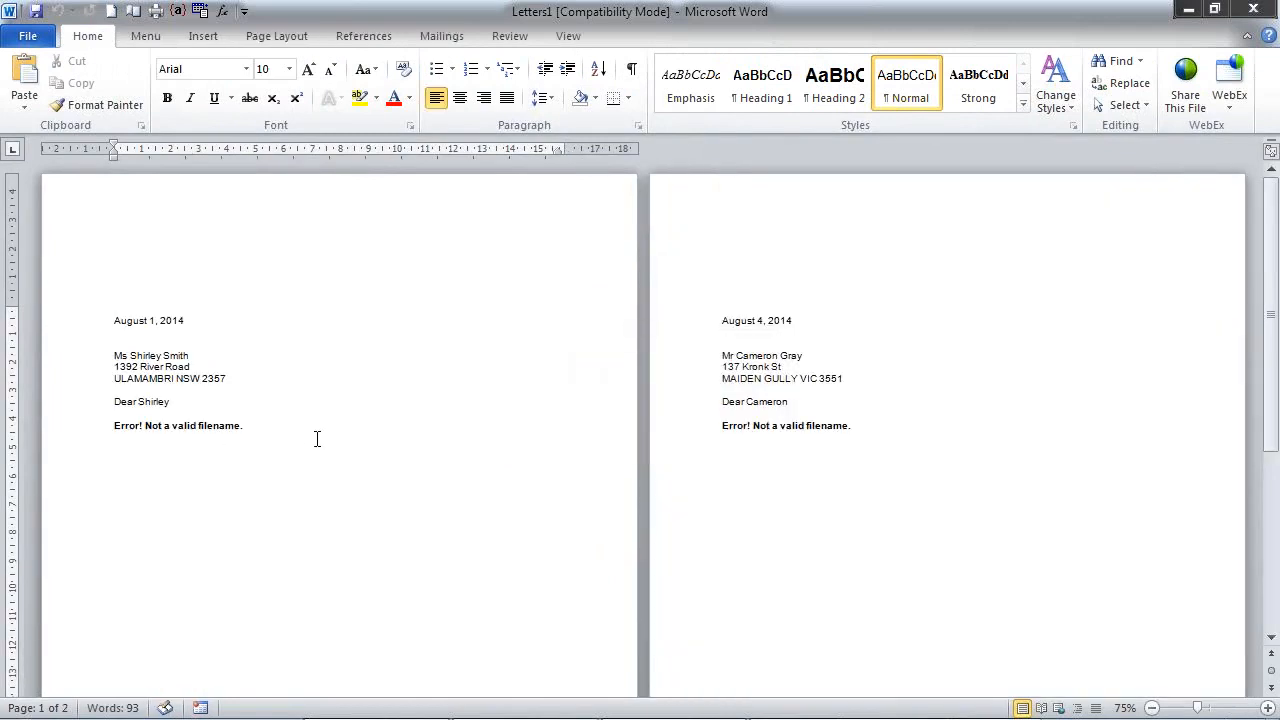
scroll(430, 460, "down", 5)
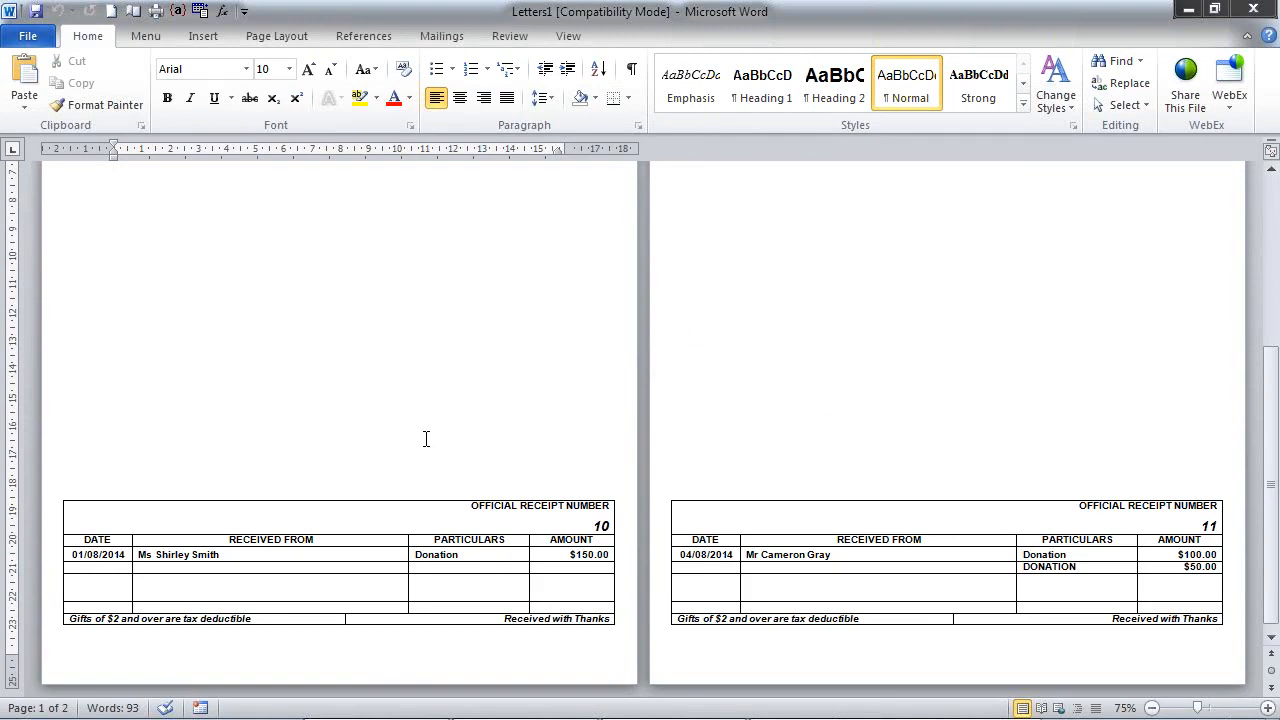
scroll(426, 439, "up", 5)
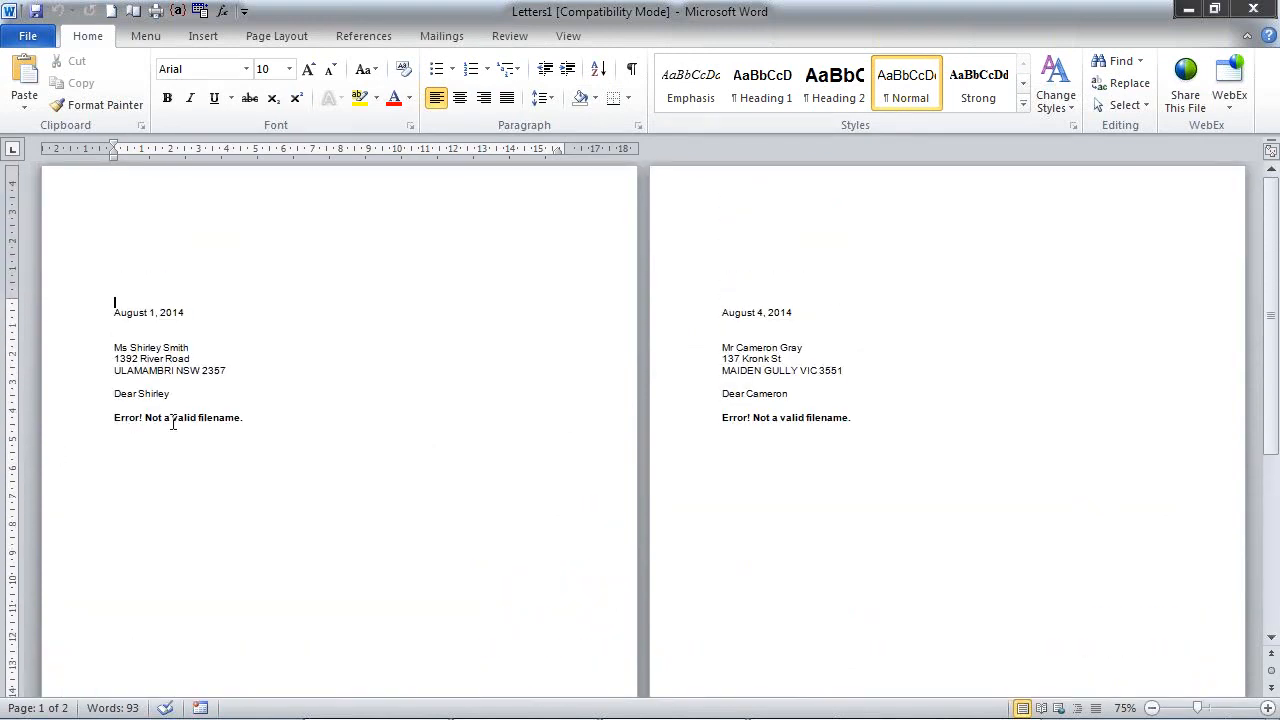
Reveal the field codes in the merged letters, inspect the INCLUDETEXT file reference, and close Letters1 without saving
left_click(179, 12)
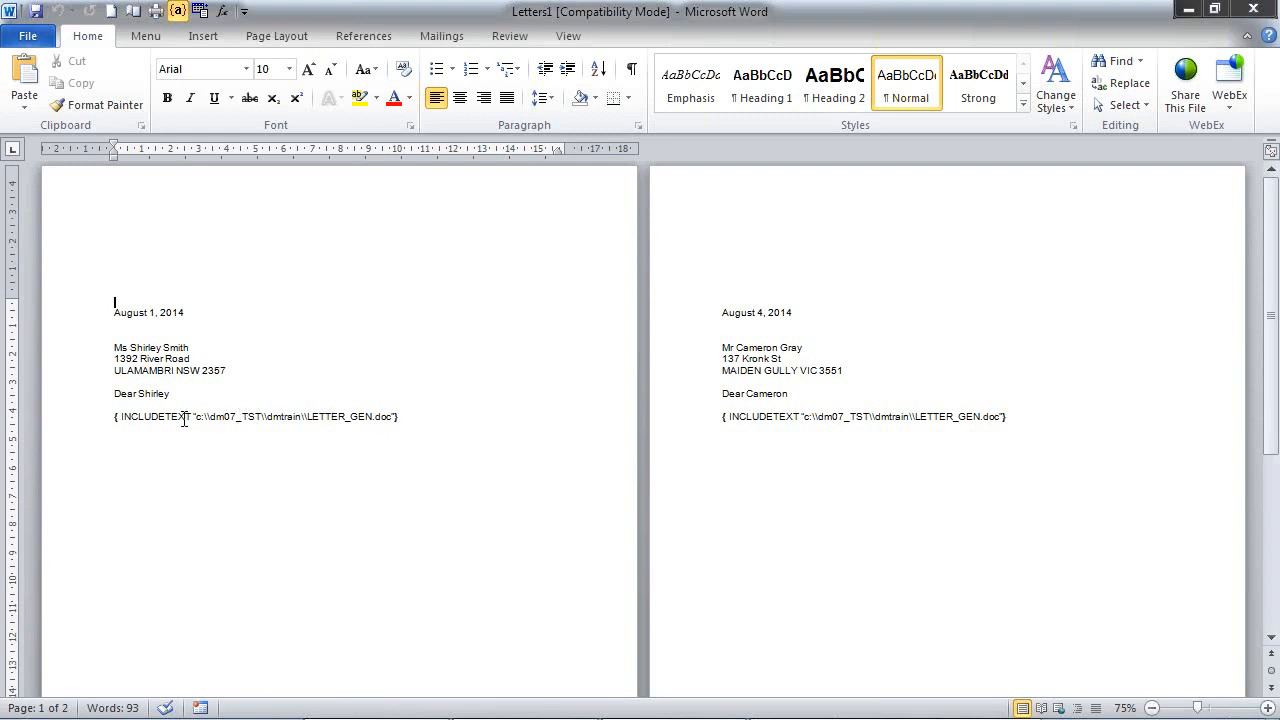
left_click(391, 418)
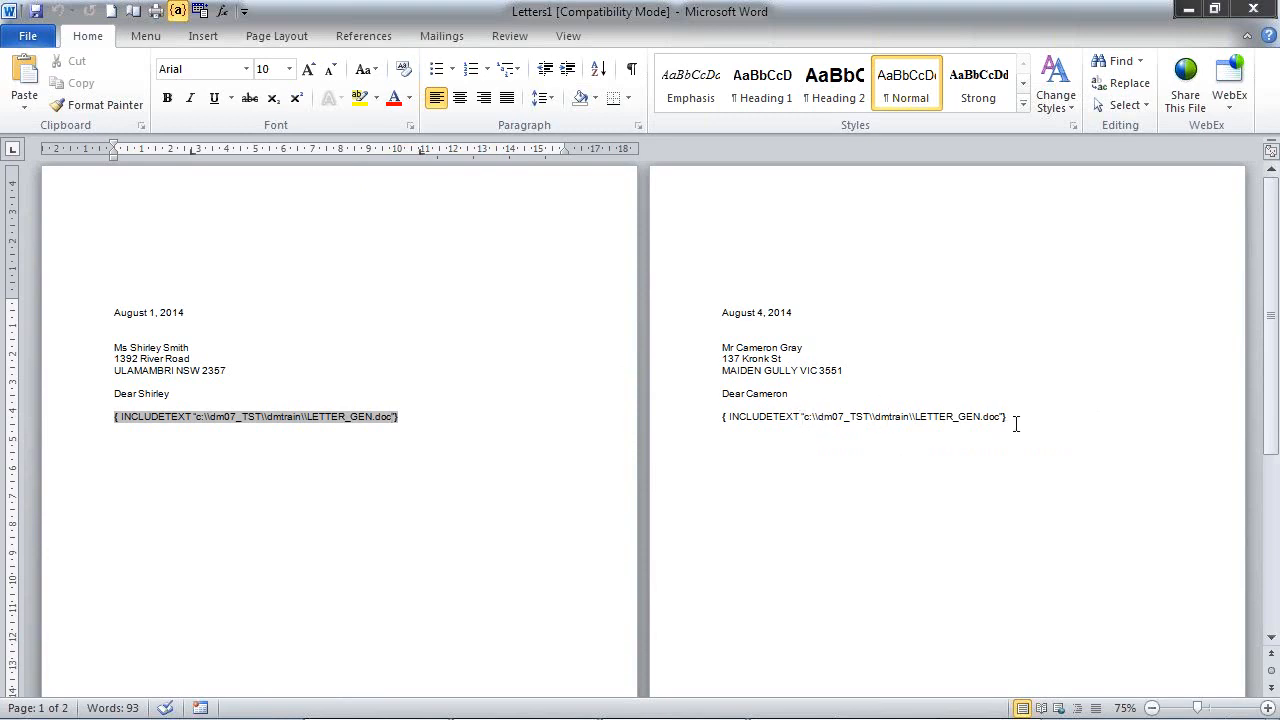
left_click(1253, 9)
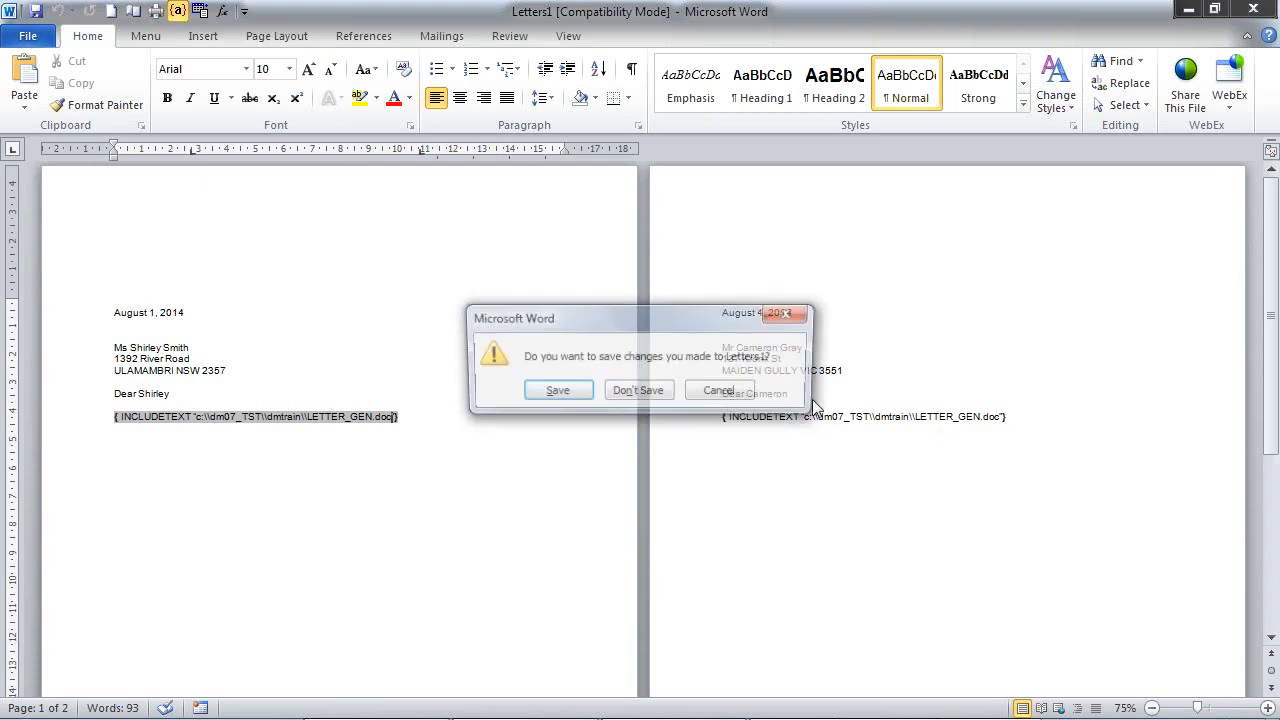
left_click(637, 392)
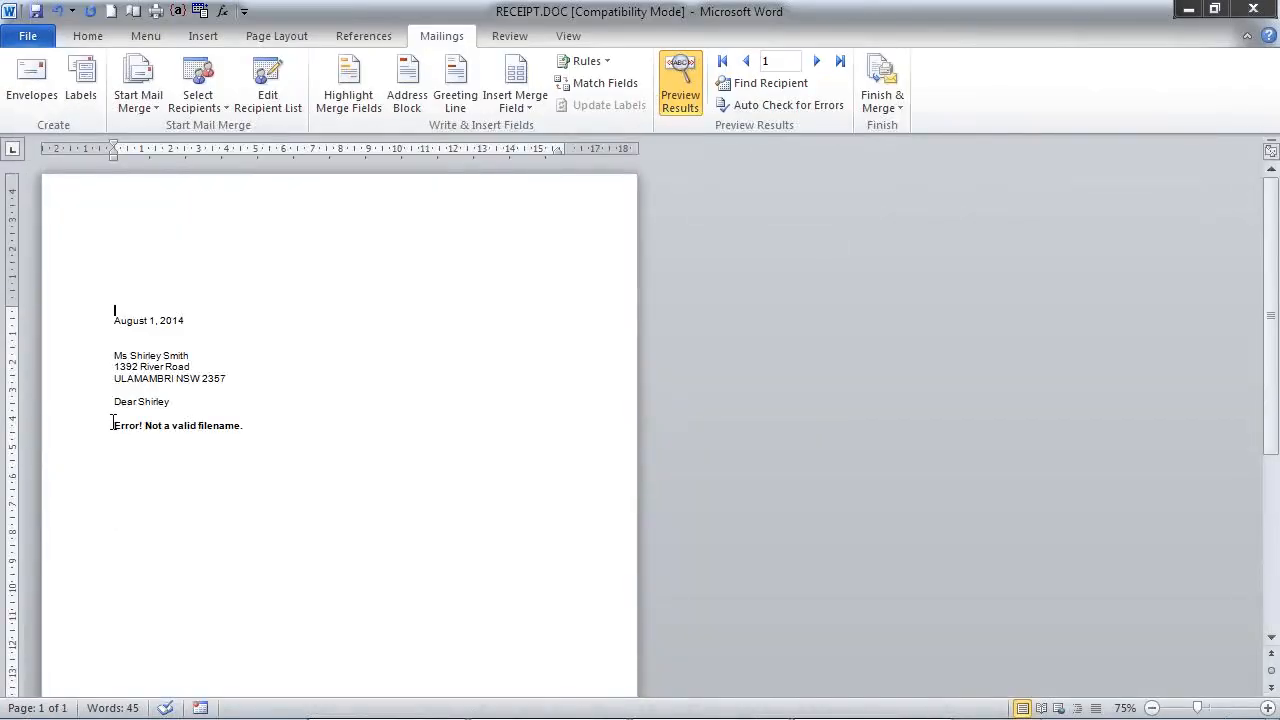
Review RECEIPT.DOC's preview and inspect the LETTERNO column in its mail merge recipient list
scroll(206, 526, "down", 5)
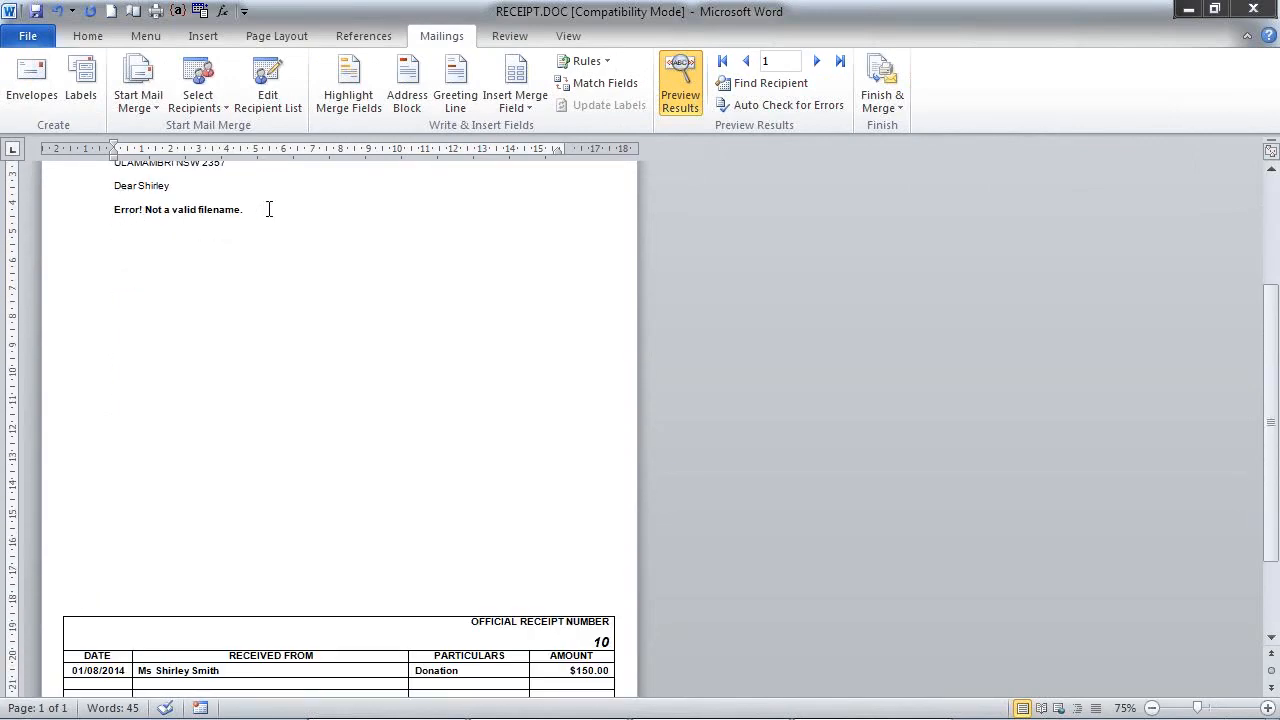
left_click(267, 92)
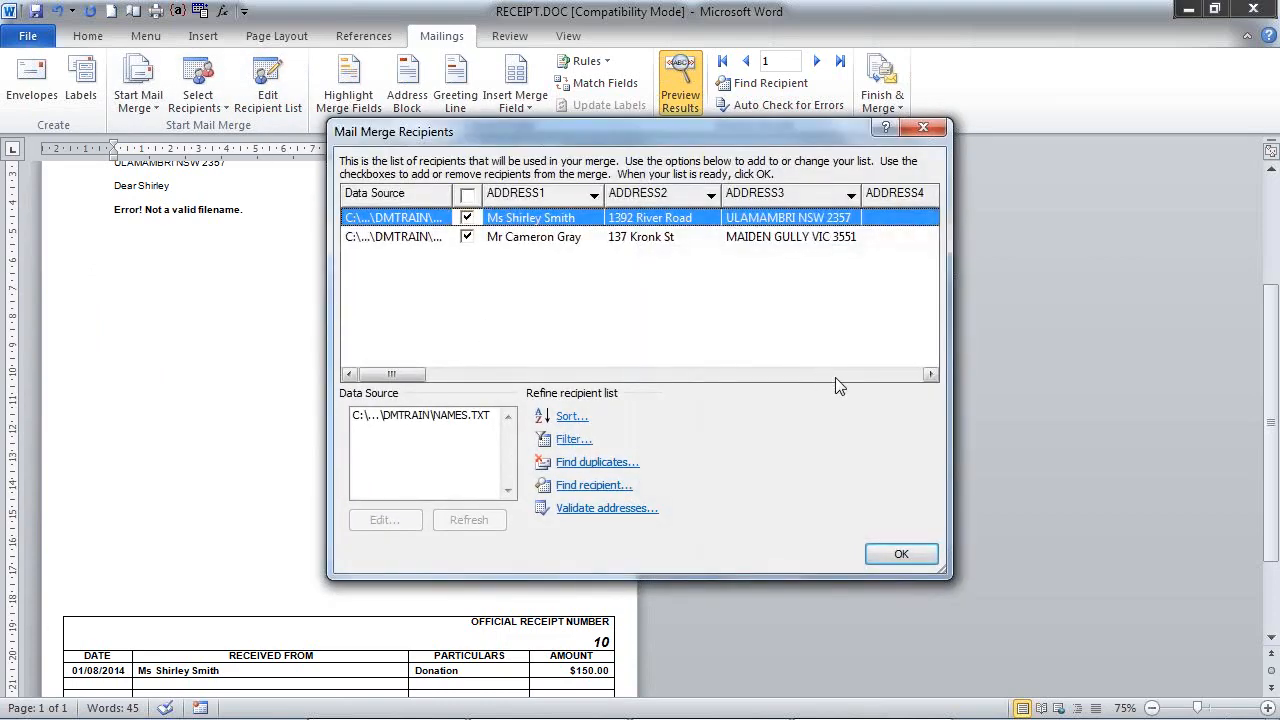
left_click(840, 372)
left_click(842, 369)
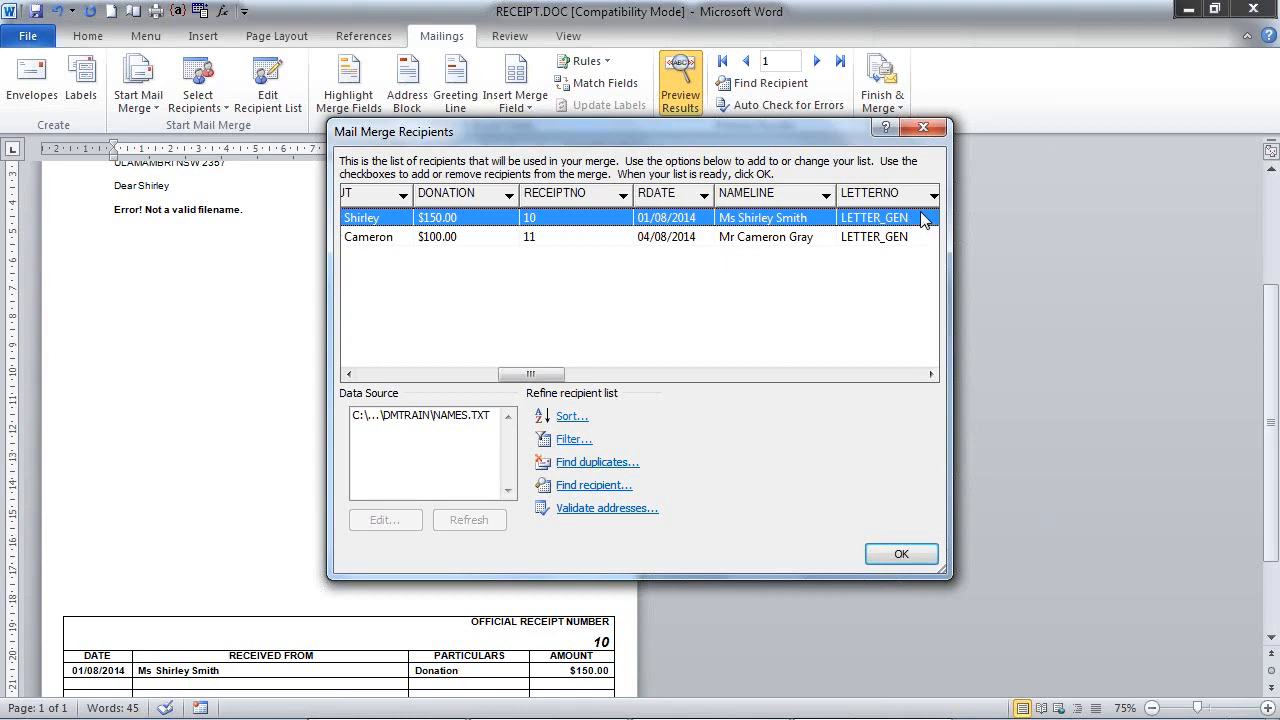
Inspect the first NAMES.TXT record's fields through LETTERNO in the data form, and close the form and recipient list
left_click(452, 422)
left_click(393, 522)
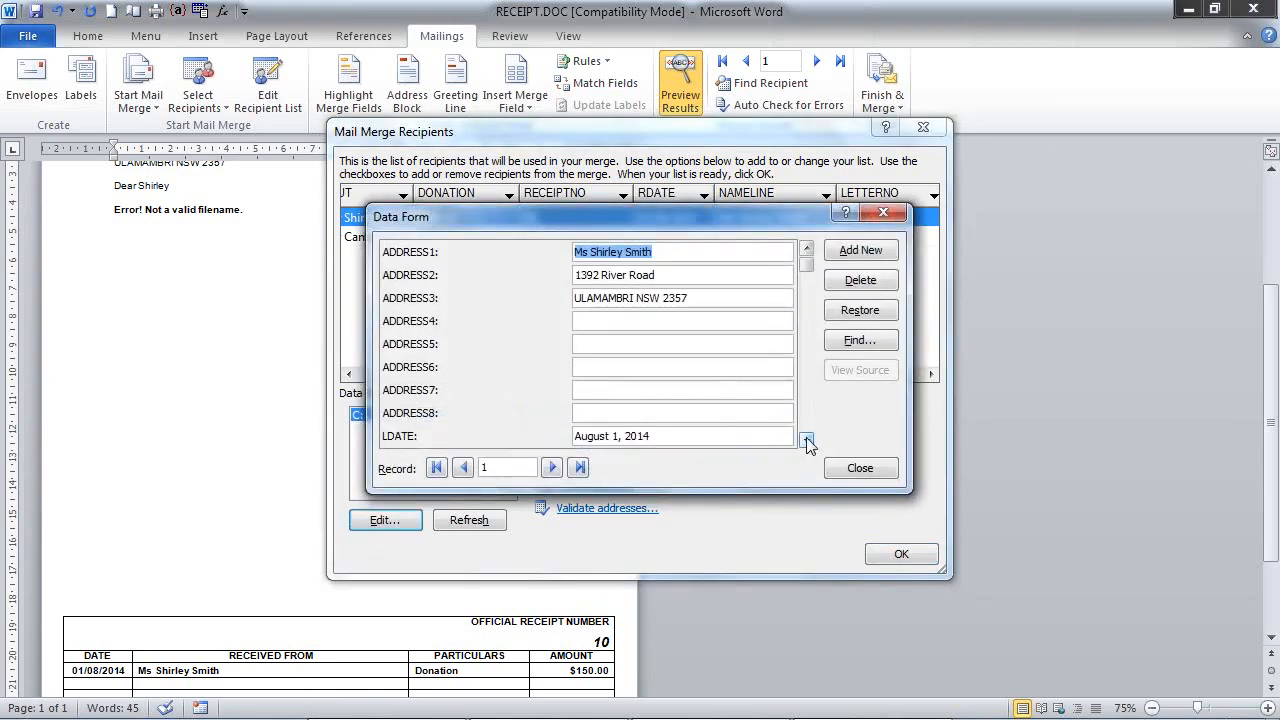
left_click(806, 441)
left_click(806, 441)
left_click(806, 441)
left_click(806, 441)
left_click(806, 441)
left_click(806, 441)
left_click(806, 441)
left_click(806, 441)
left_click(806, 441)
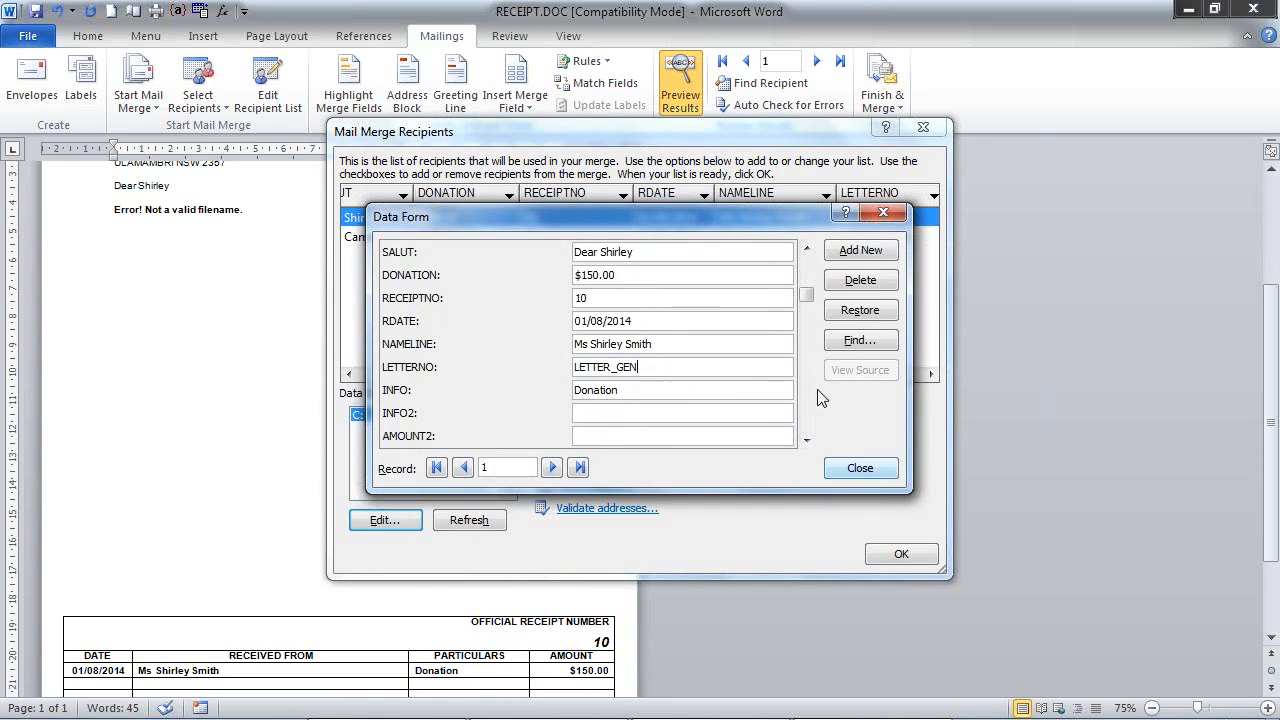
left_click(885, 217)
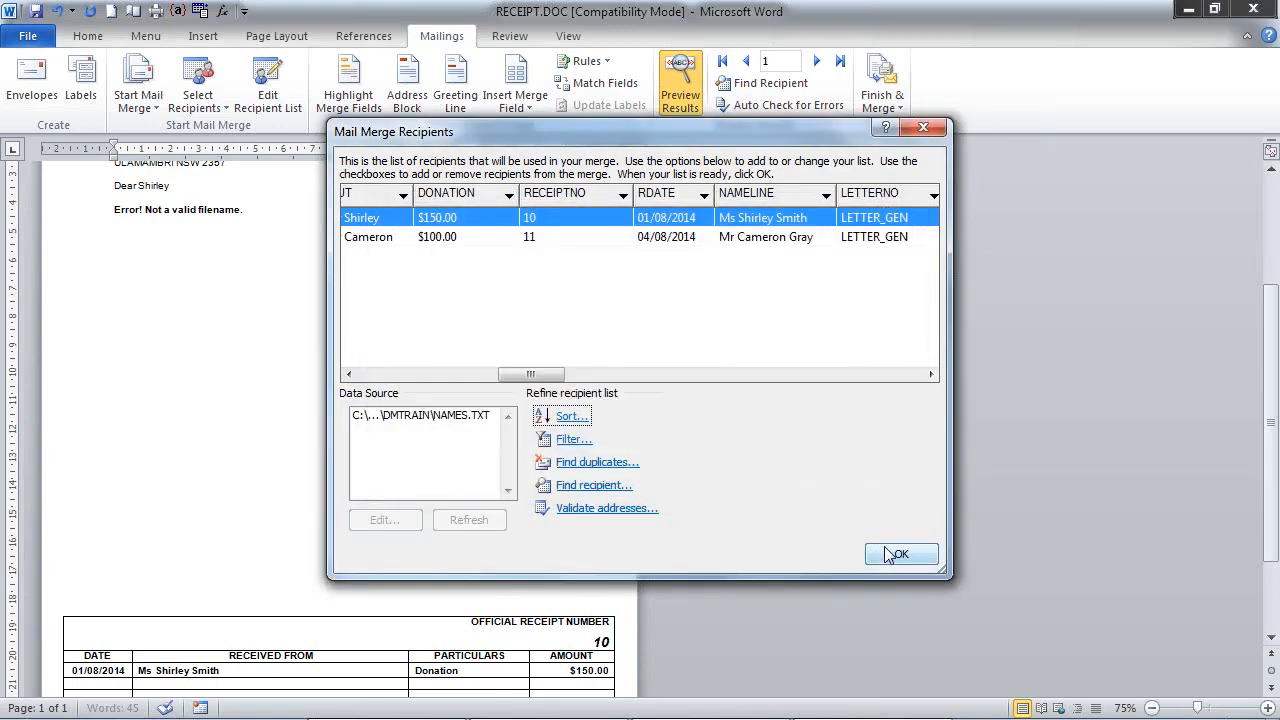
left_click(900, 555)
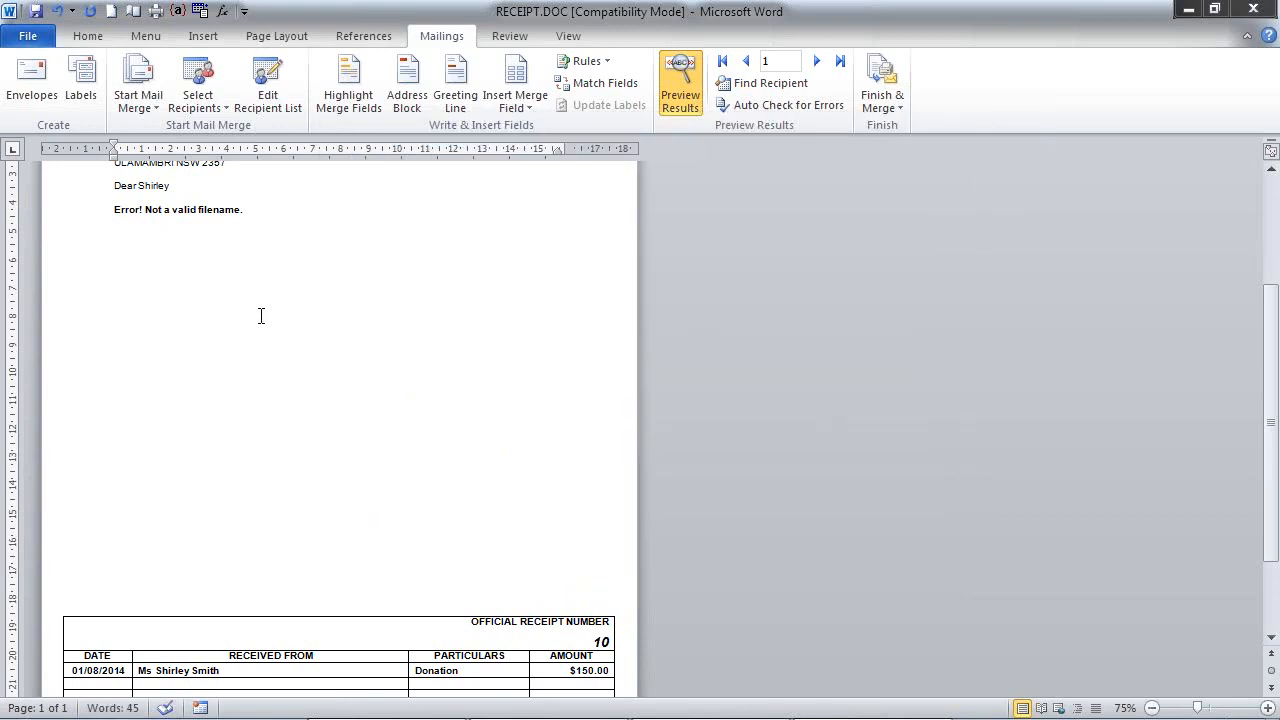
Examine the field codes in RECEIPT.DOC, including the INCLUDETEXT letter reference, and return to the previewed letter and receipt
scroll(250, 318, "up", 2)
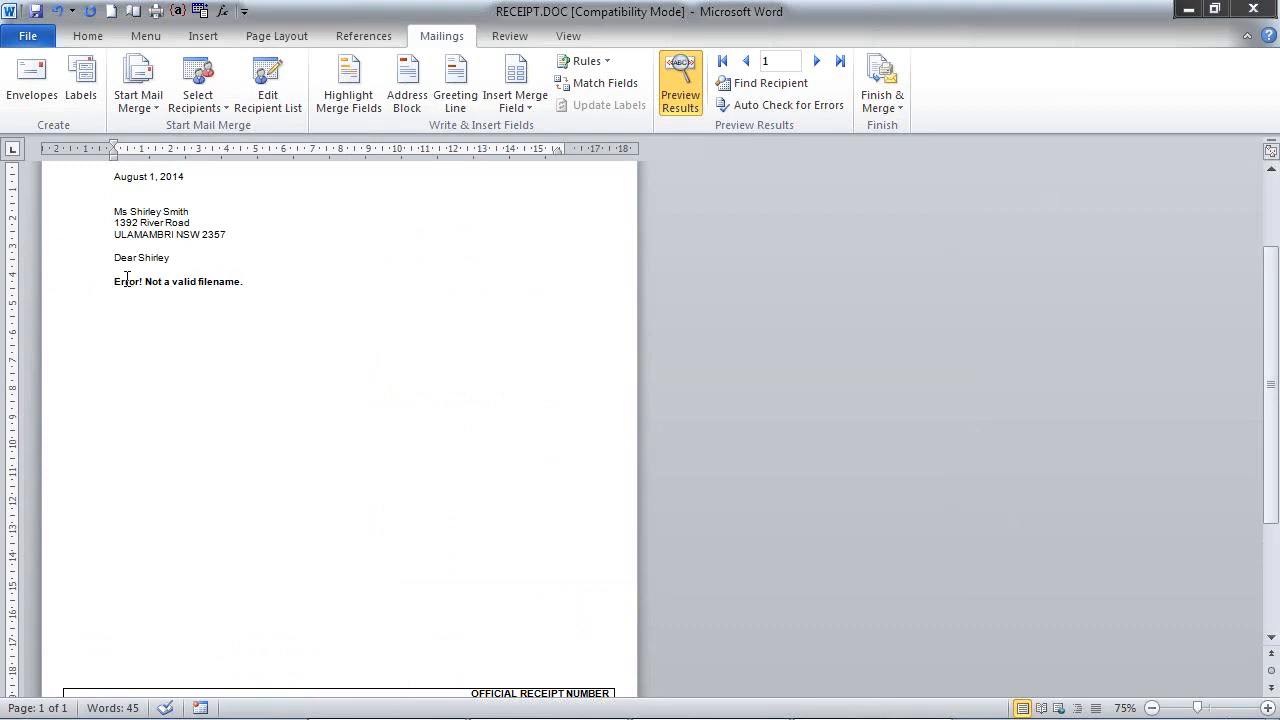
left_click(177, 11)
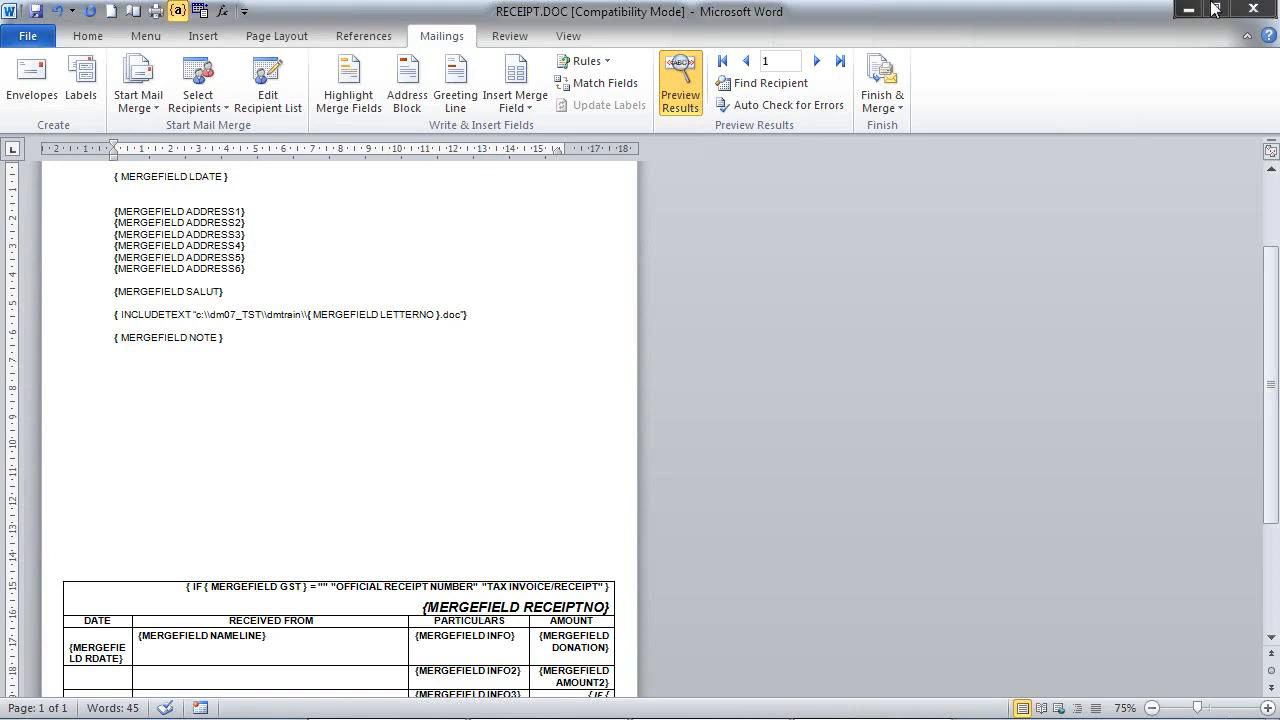
left_click(888, 88)
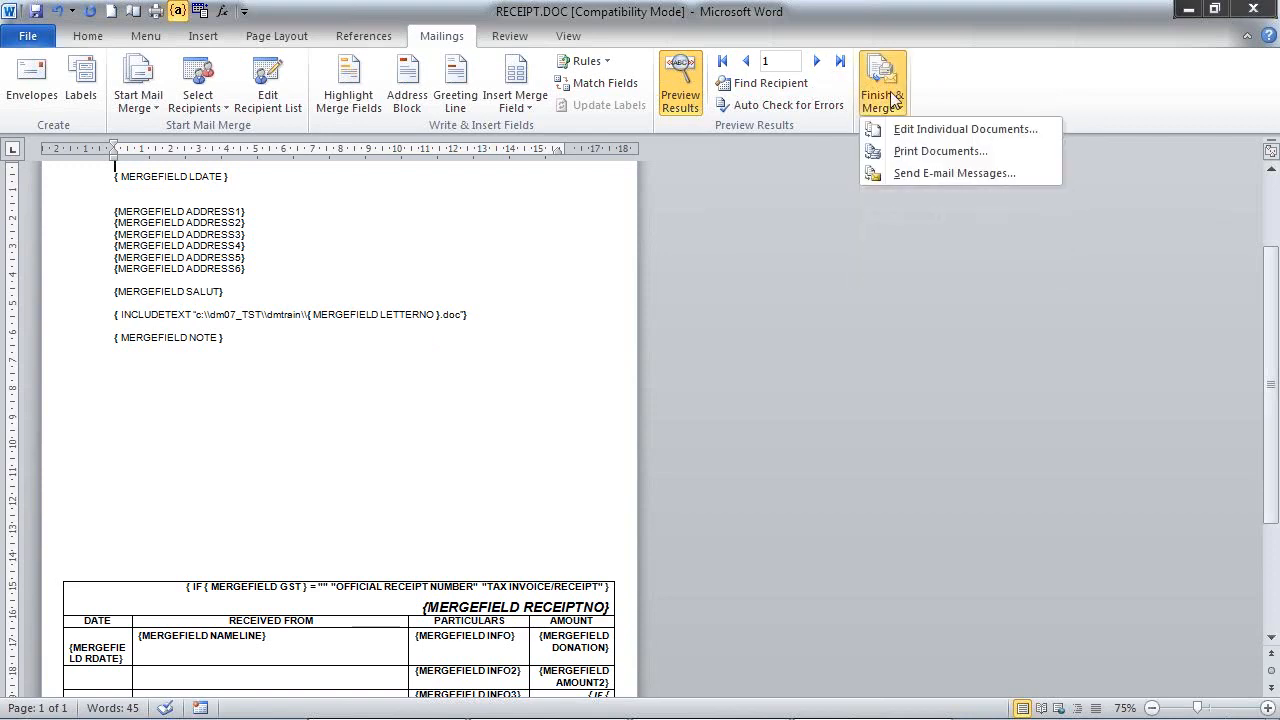
left_click(900, 222)
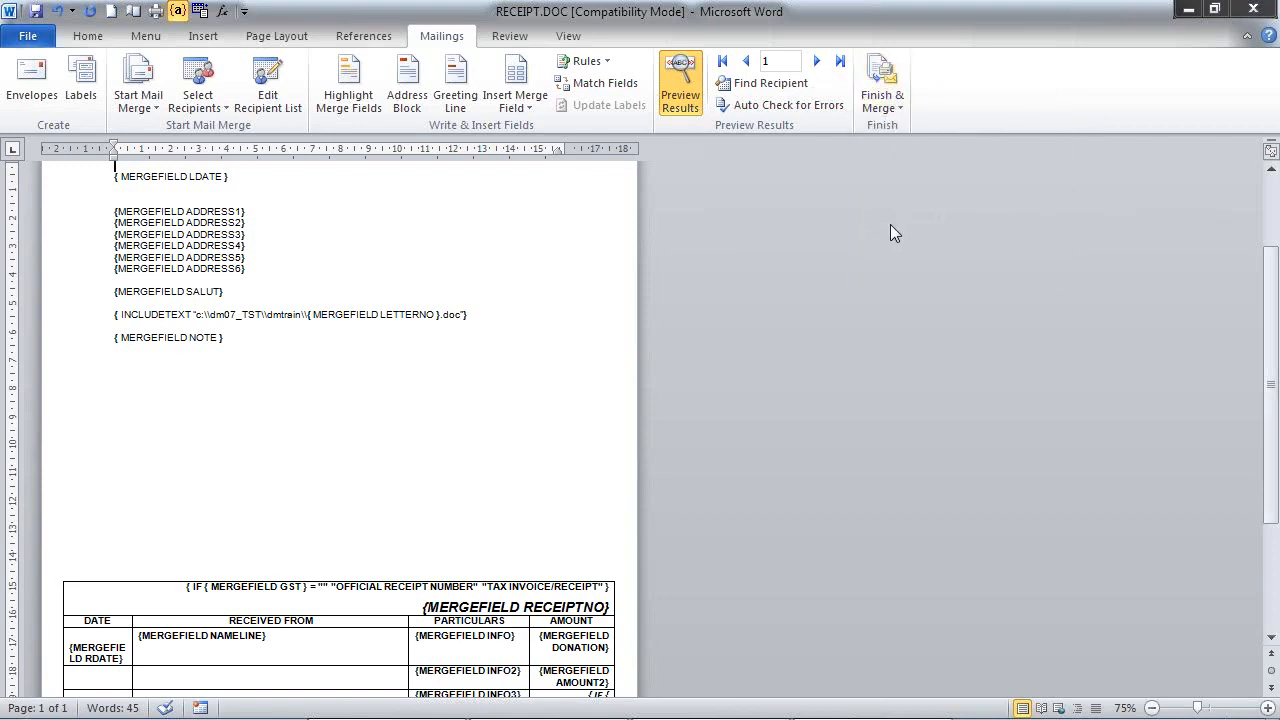
left_click(177, 10)
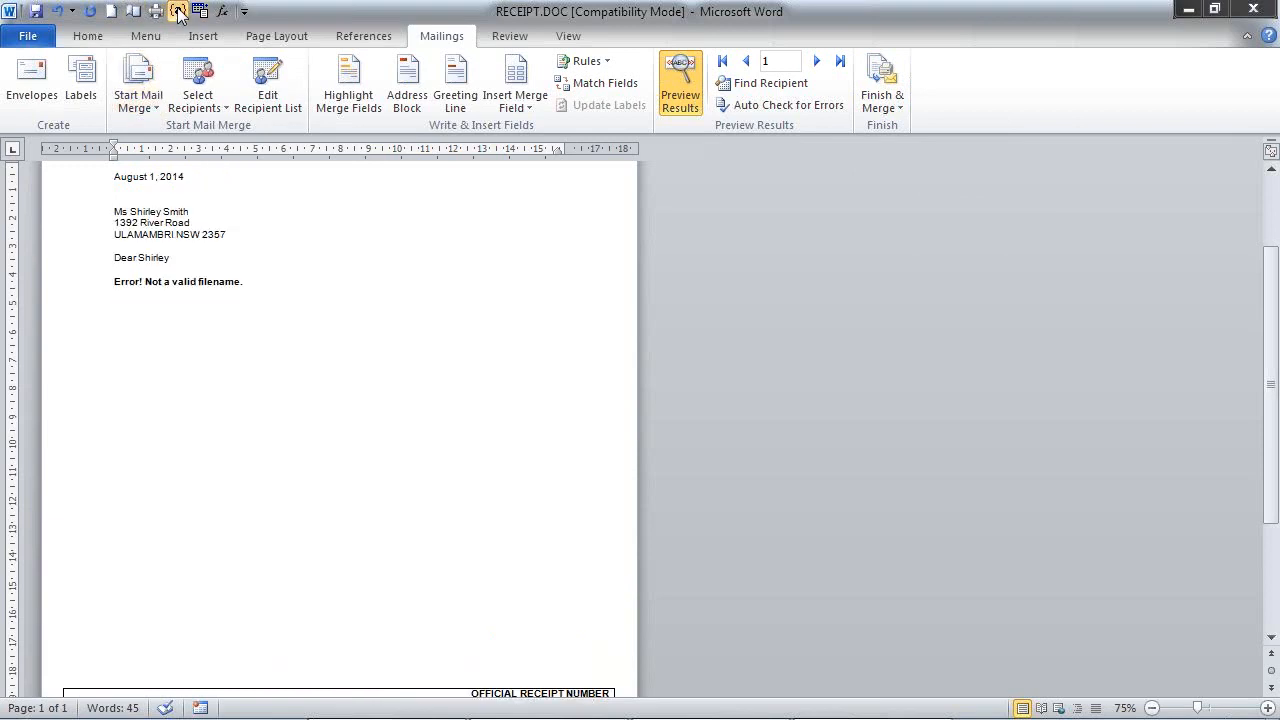
scroll(429, 266, "down", 3)
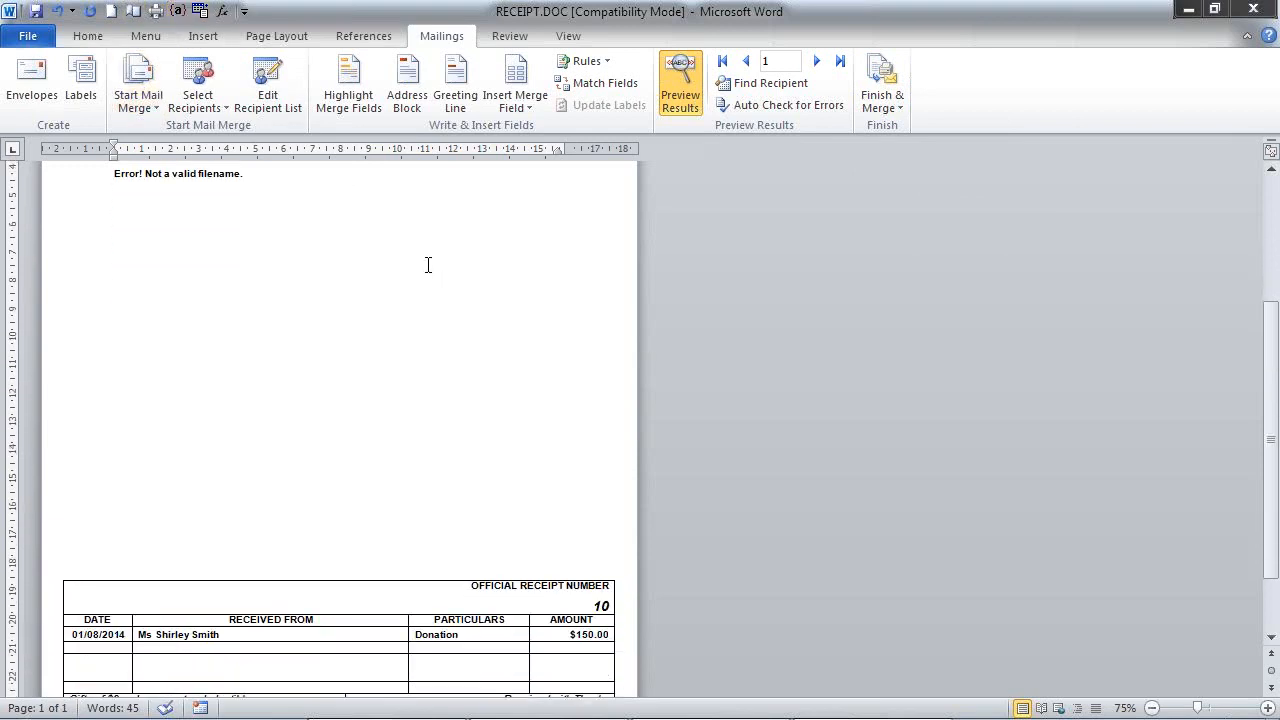
scroll(428, 265, "down", 1)
scroll(428, 265, "up", 4)
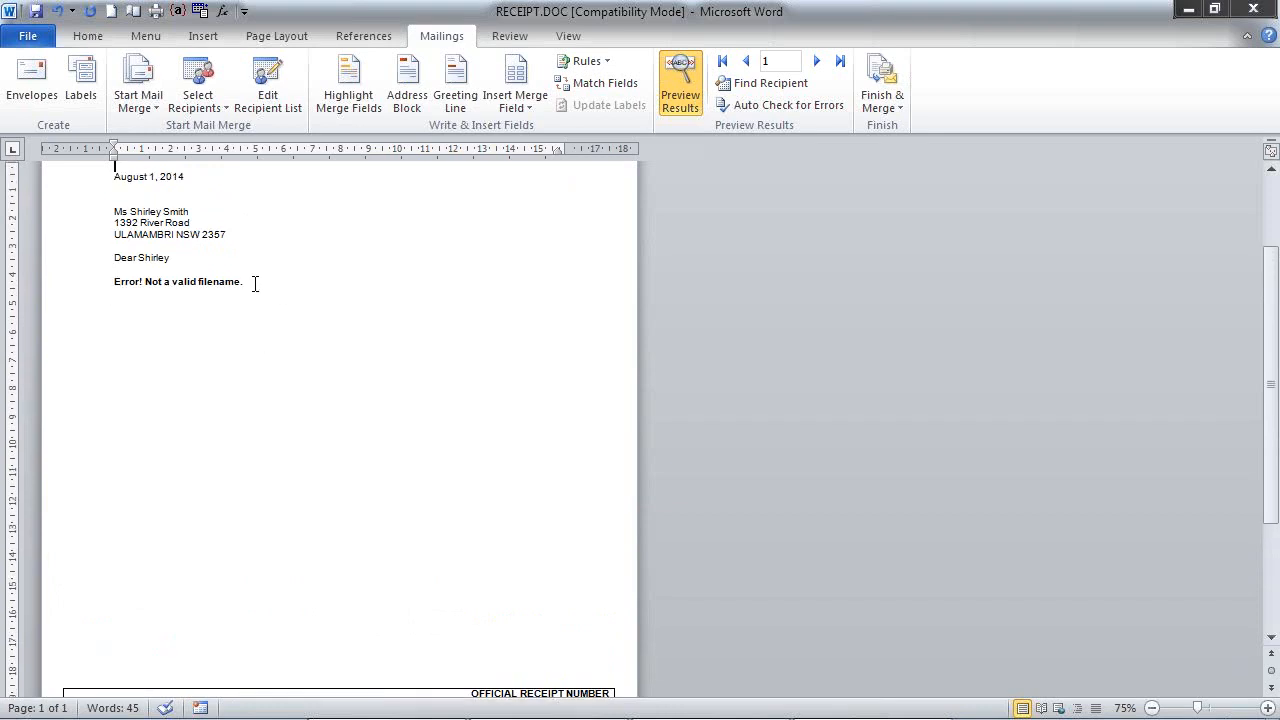
Close RECEIPT.DOC without saving the NAMES.TXT data source or the document changes
left_click(1254, 10)
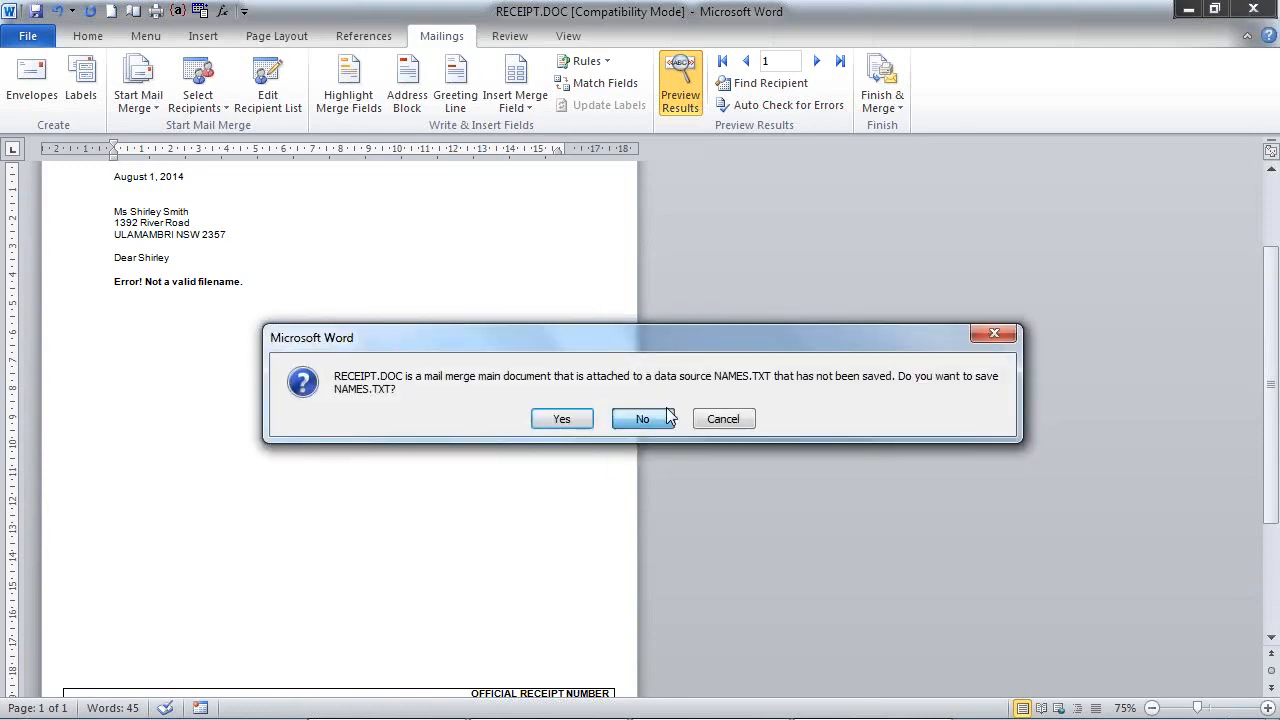
left_click(645, 414)
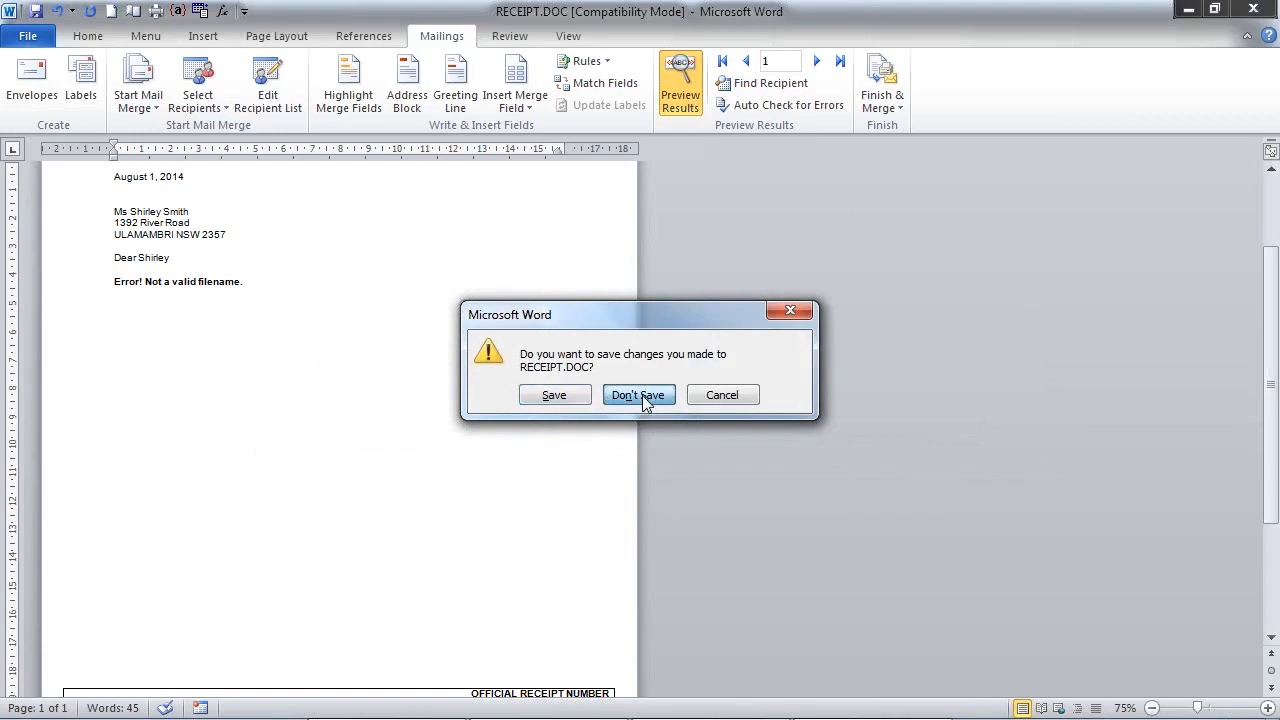
left_click(642, 395)
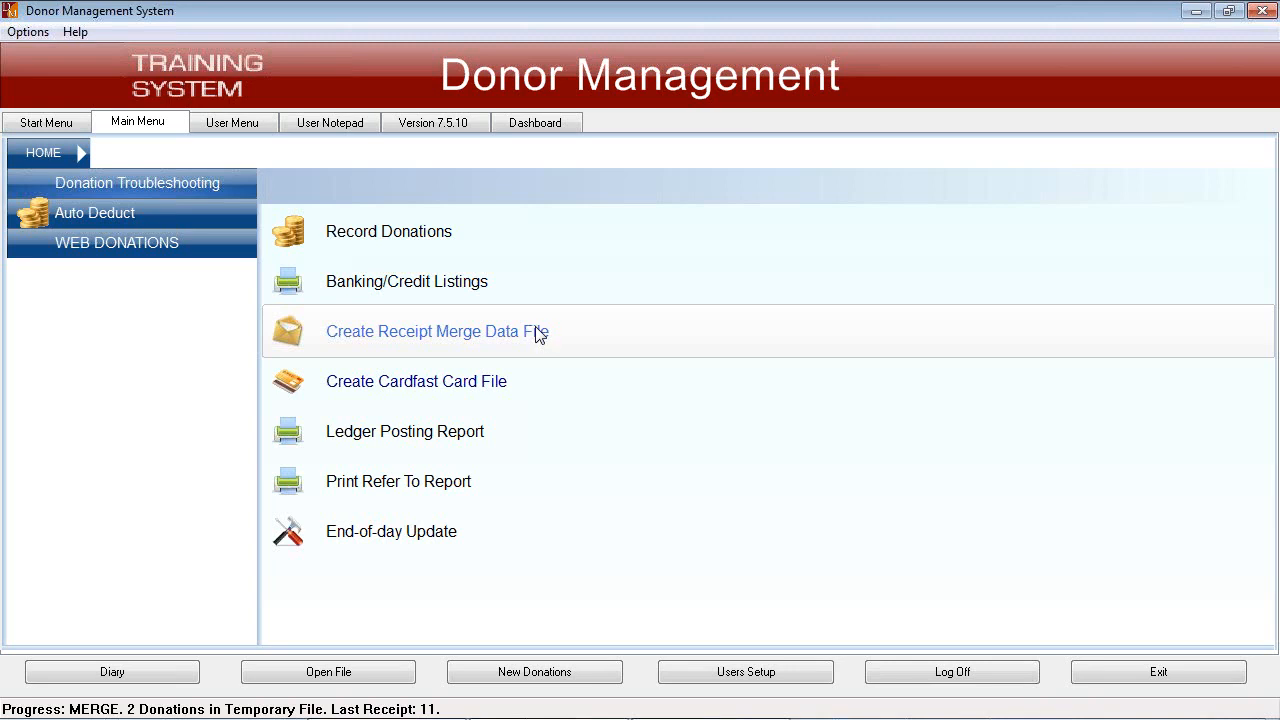
Minimise Donor Management and launch Word from the desktop
left_click(503, 346)
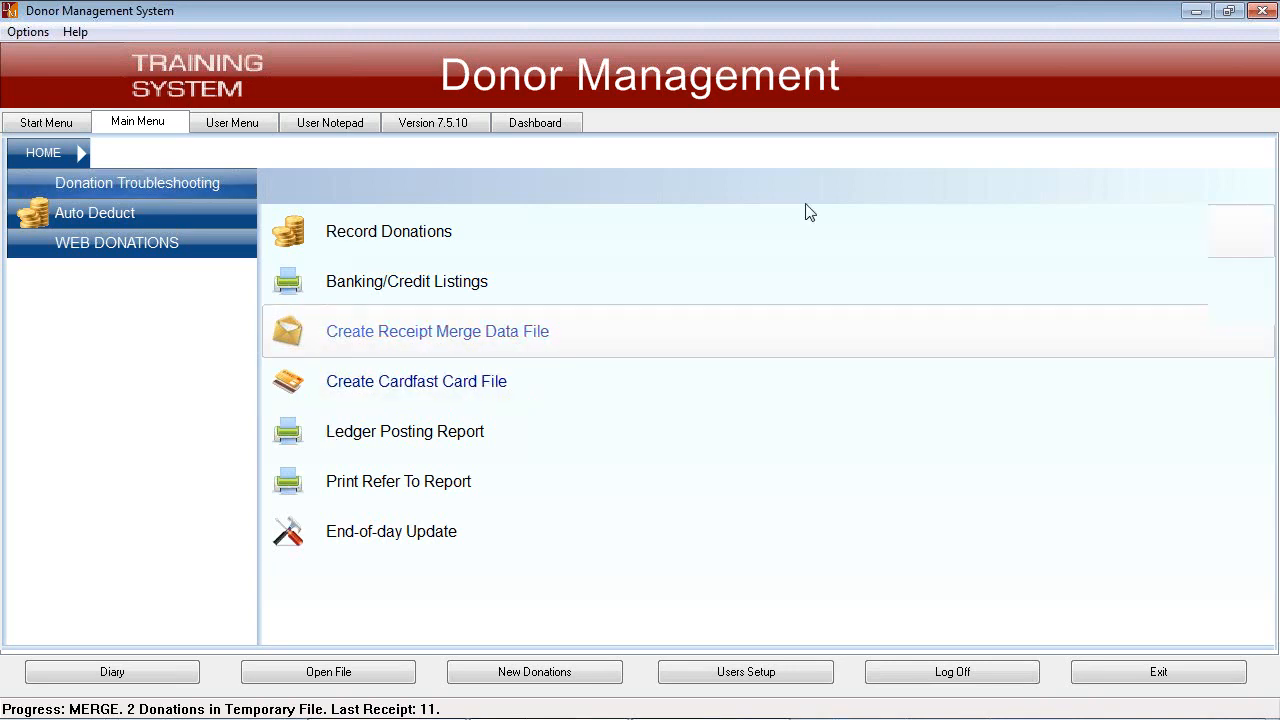
left_click(1192, 12)
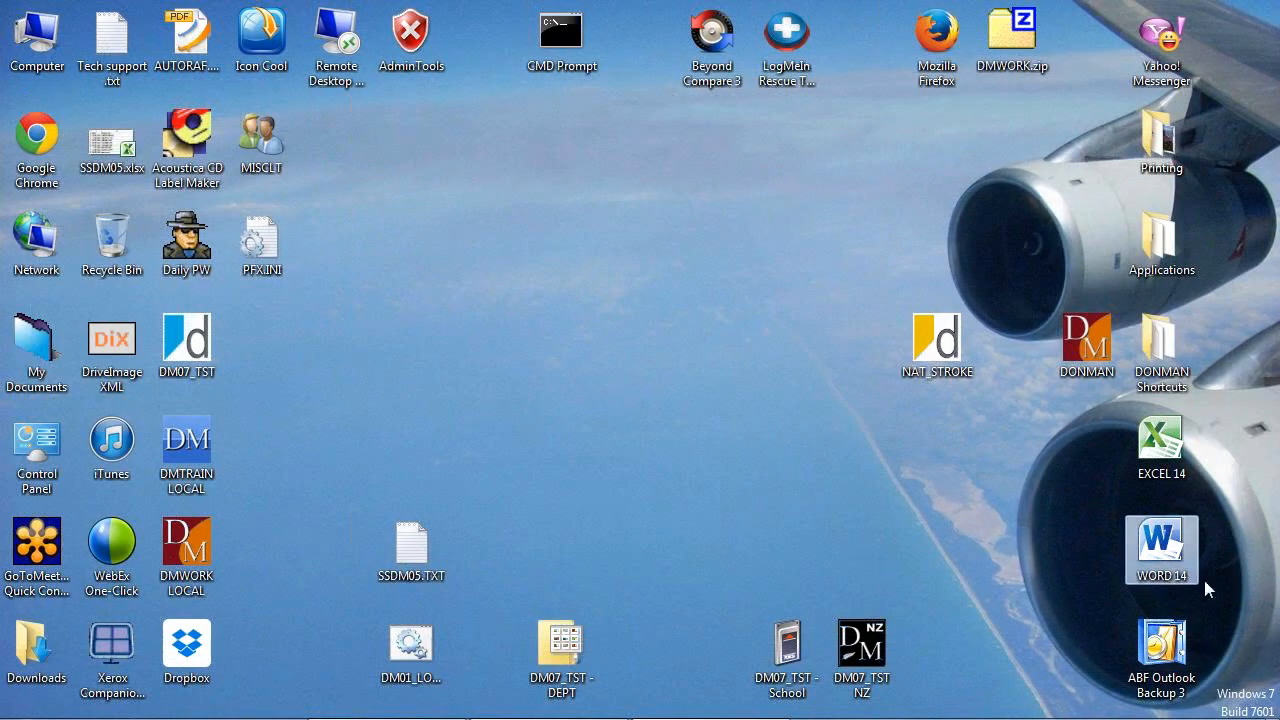
left_click(1158, 556)
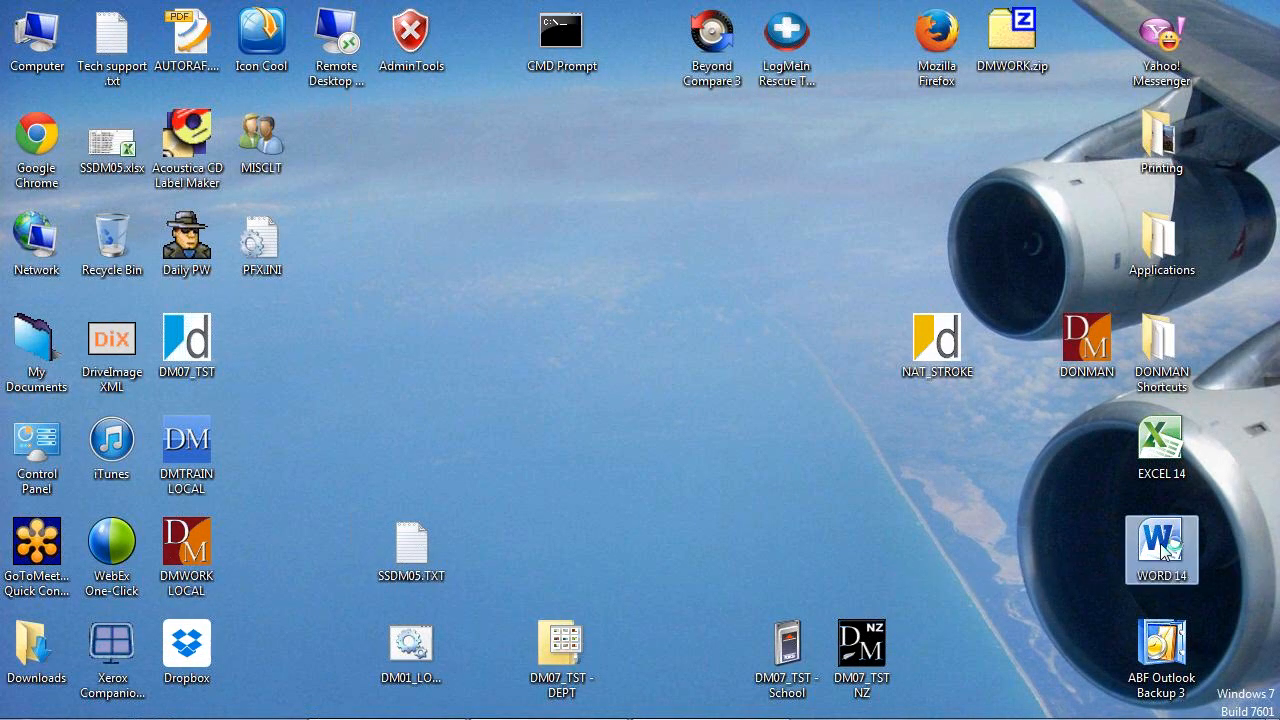
double_click(1160, 545)
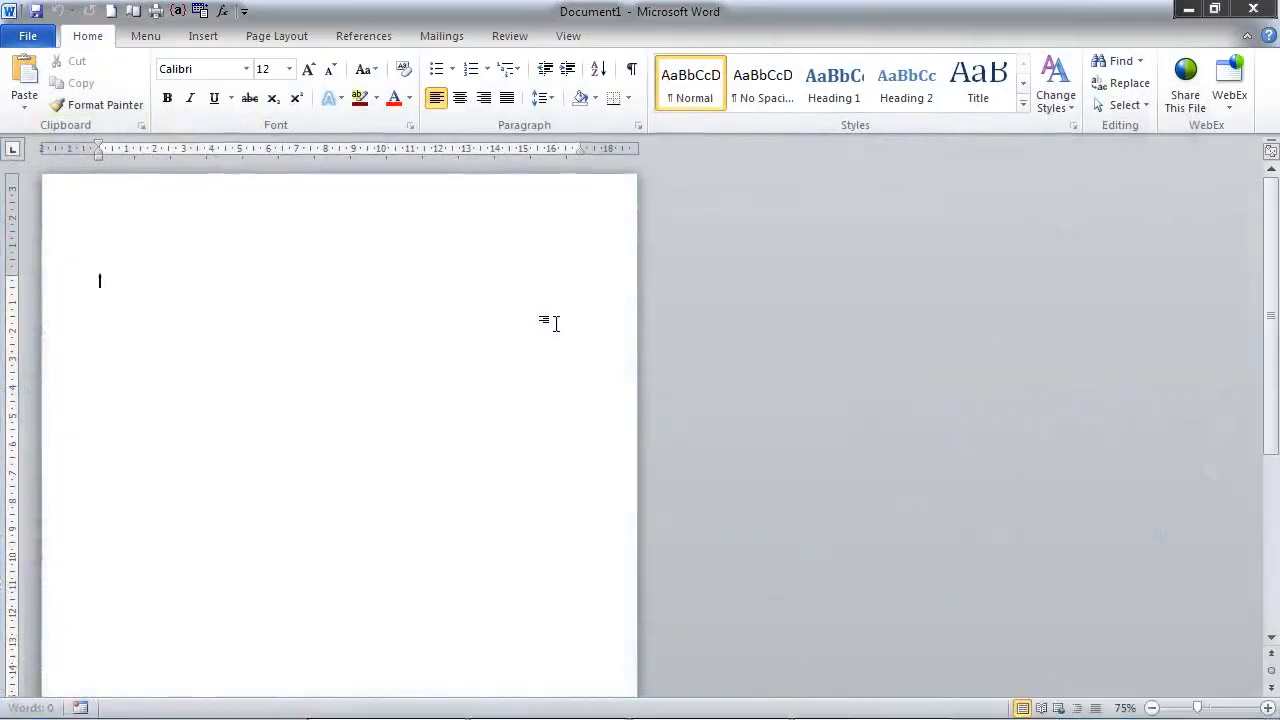
Browse for a document to open in C:\DM07_TST\DMTRAIN and sort the folder's files by name
left_click(29, 36)
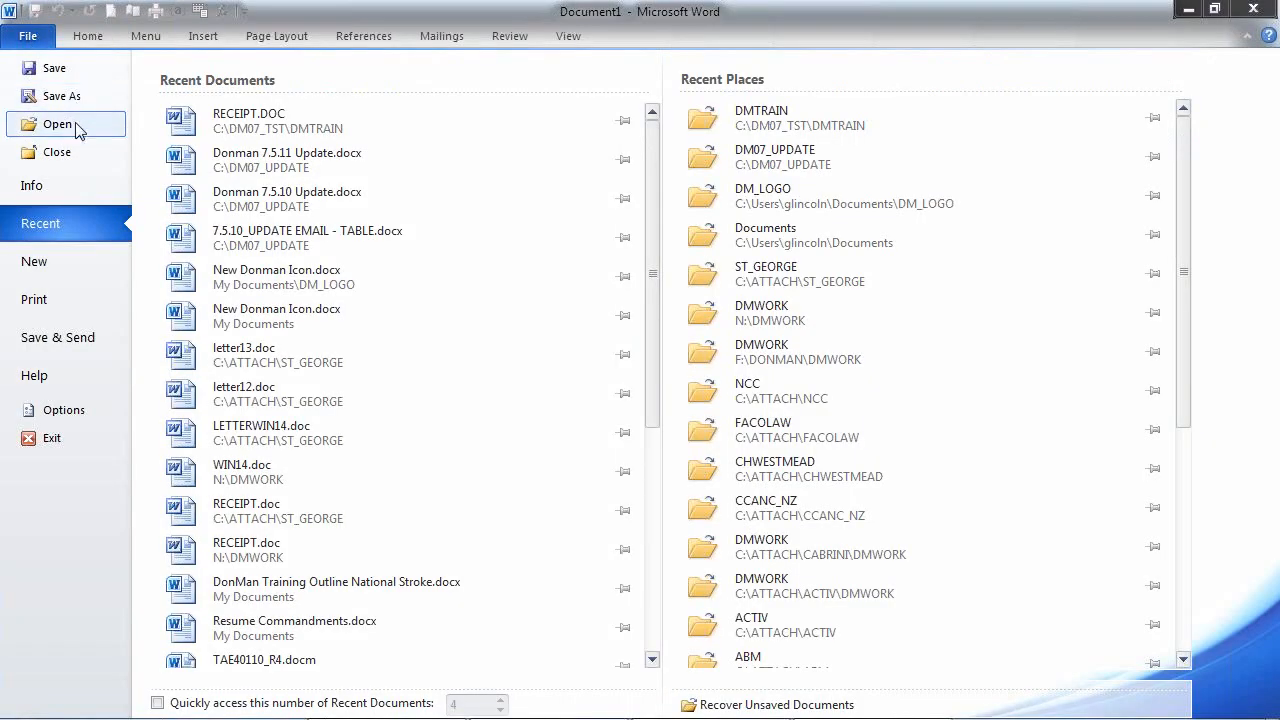
left_click(57, 125)
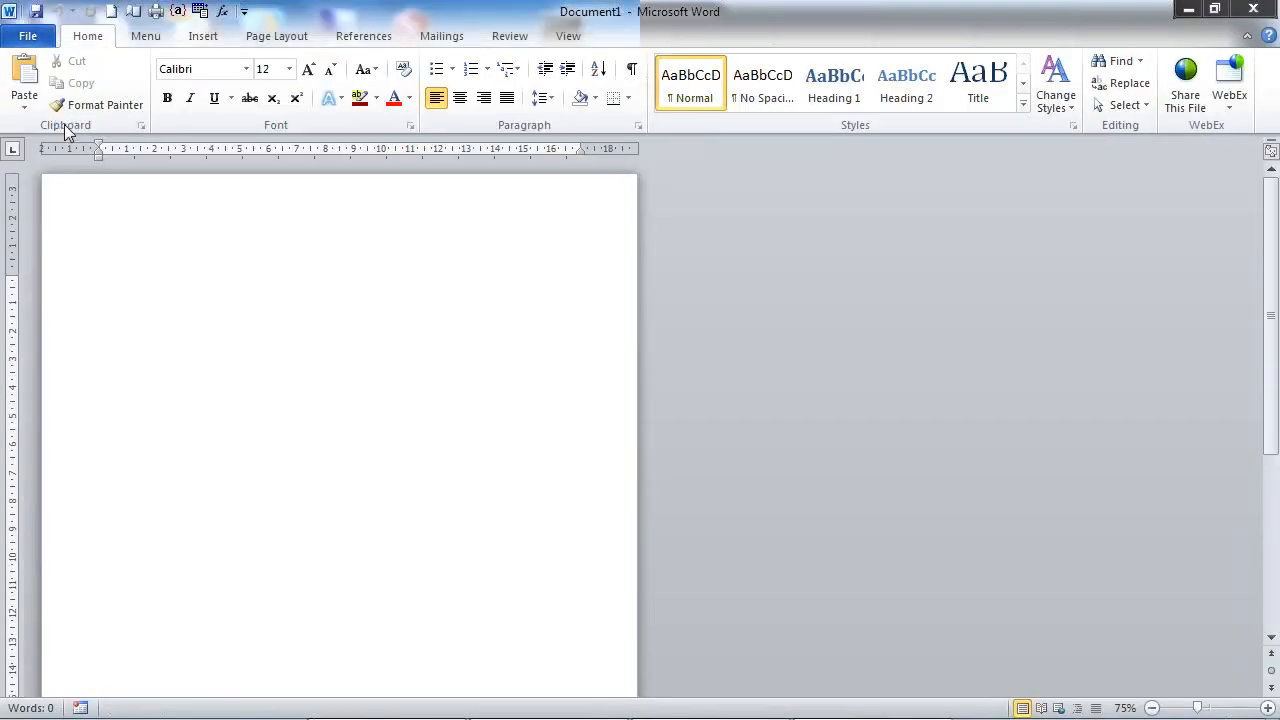
scroll(158, 388, "down", 4)
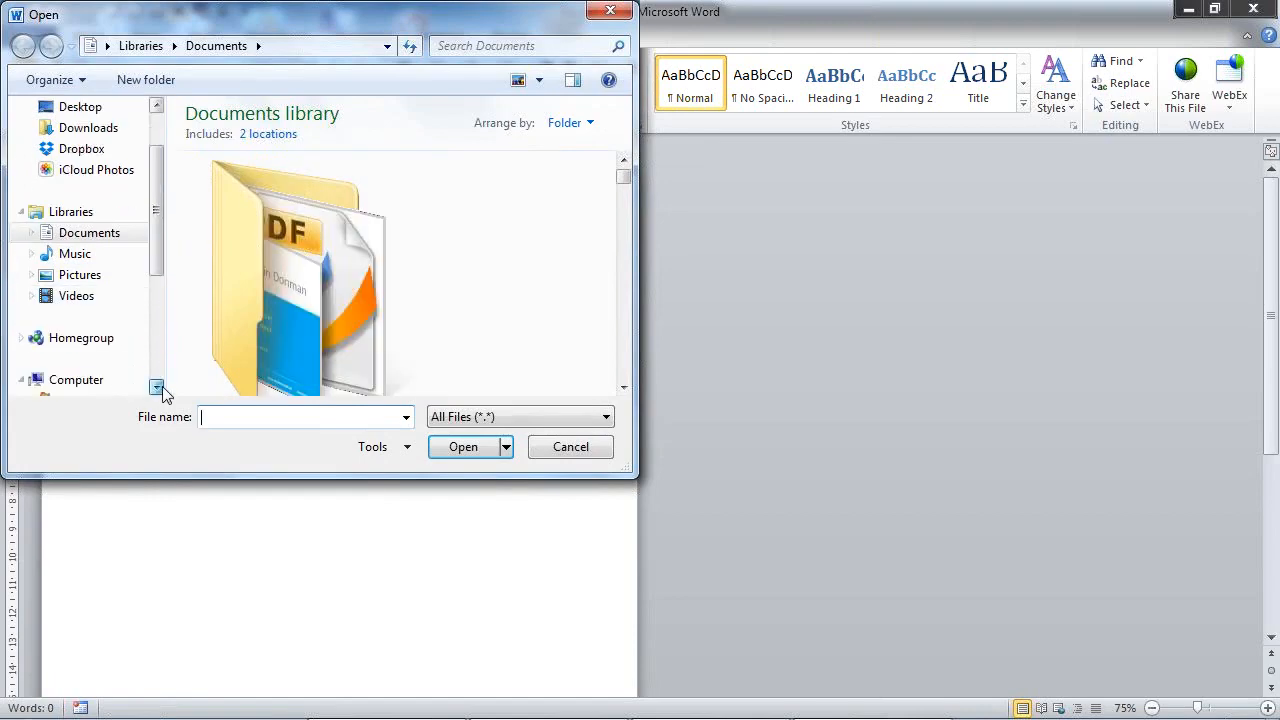
left_click(113, 366)
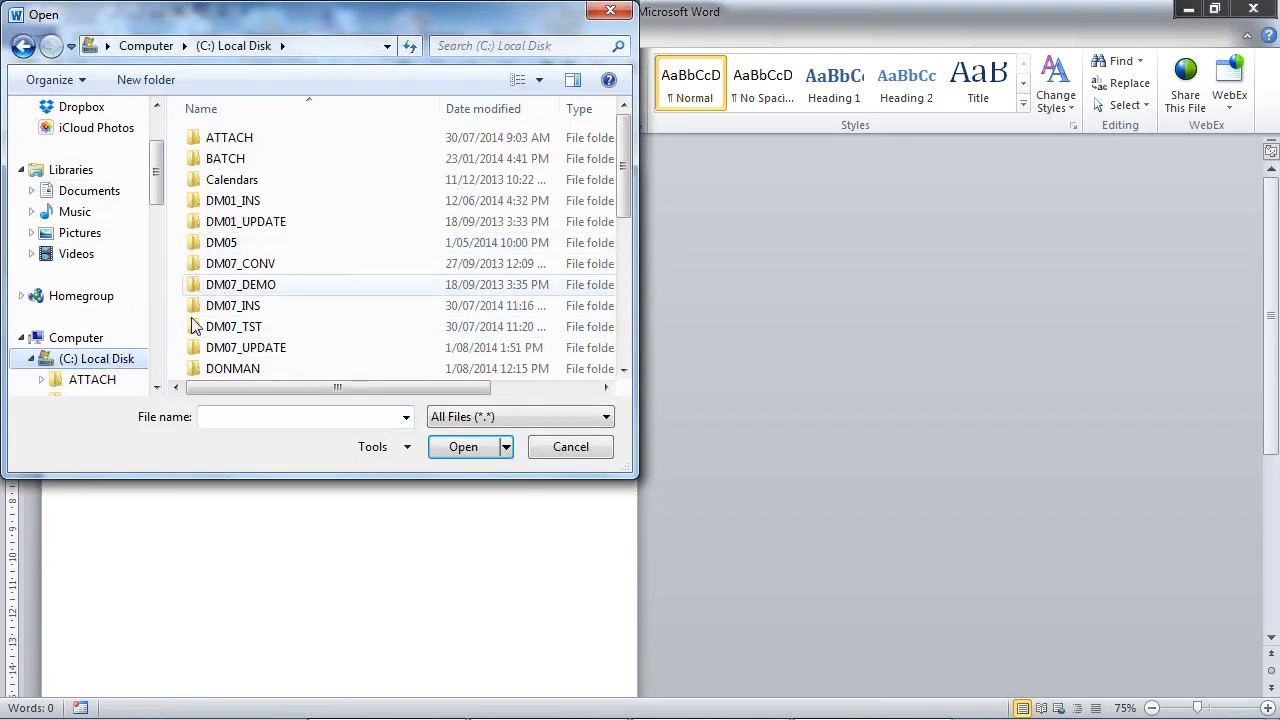
left_click(230, 333)
double_click(228, 333)
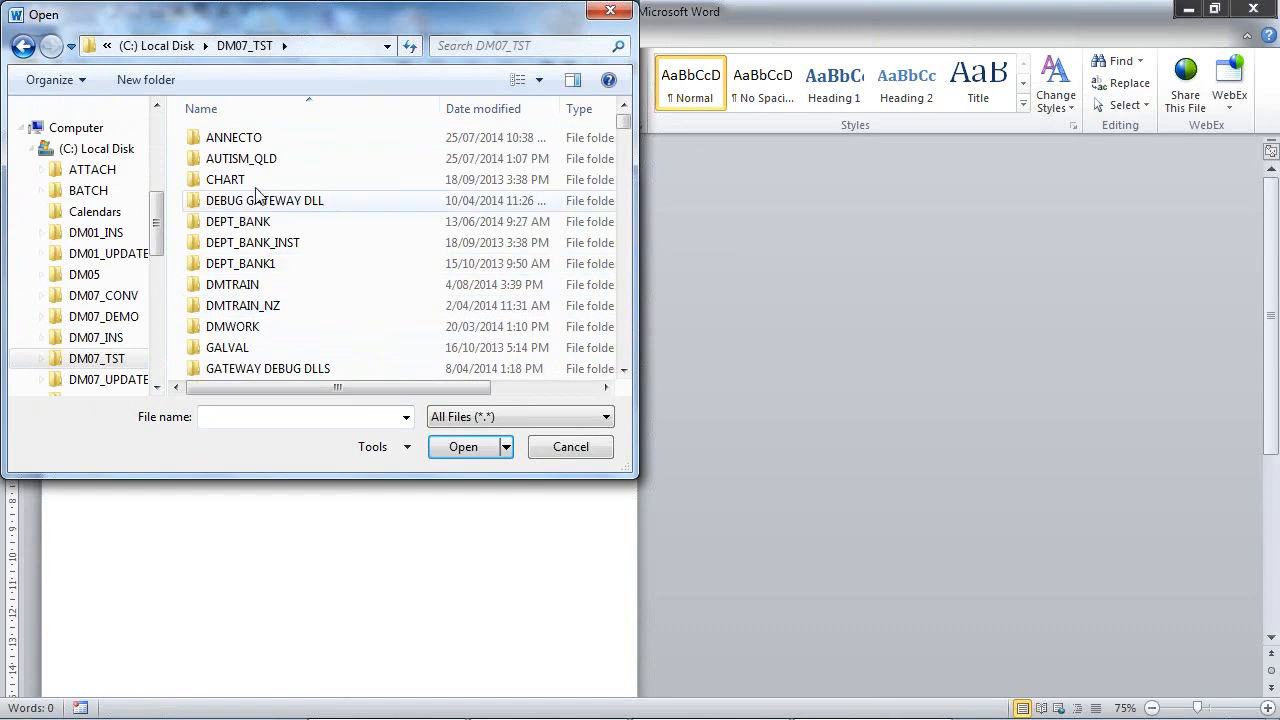
left_click(228, 290)
double_click(228, 288)
left_click(241, 285)
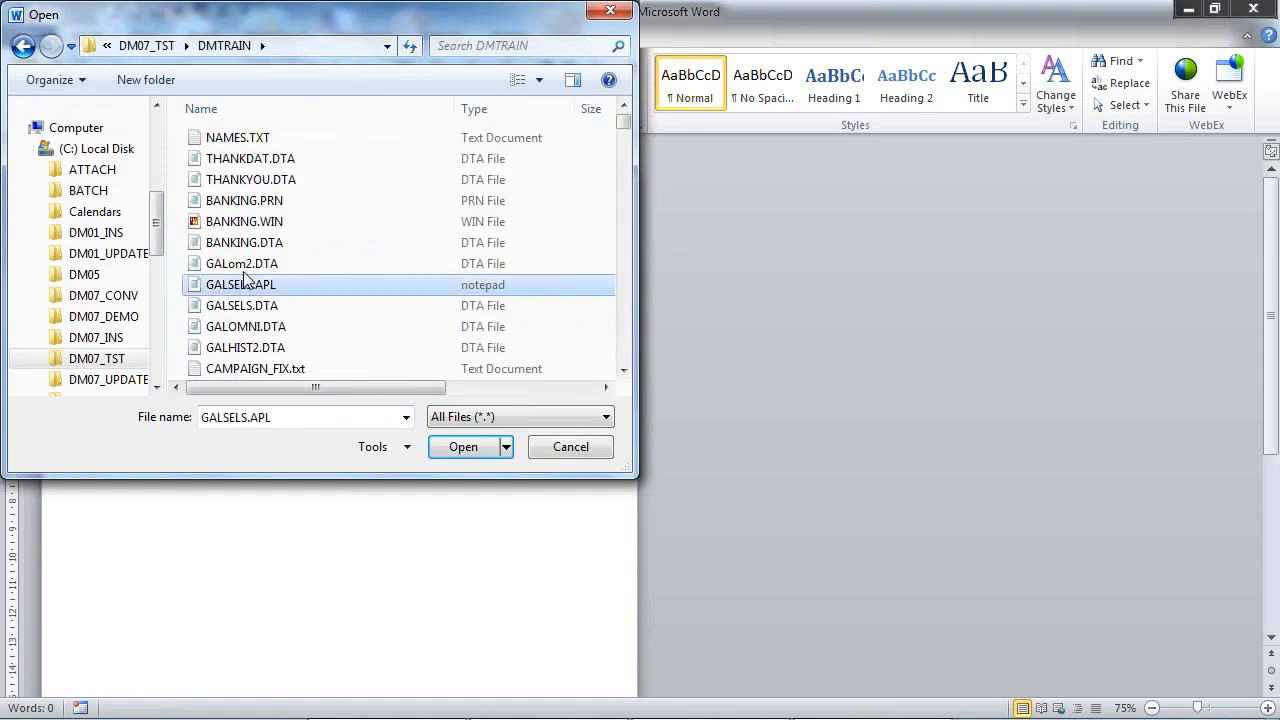
key("l")
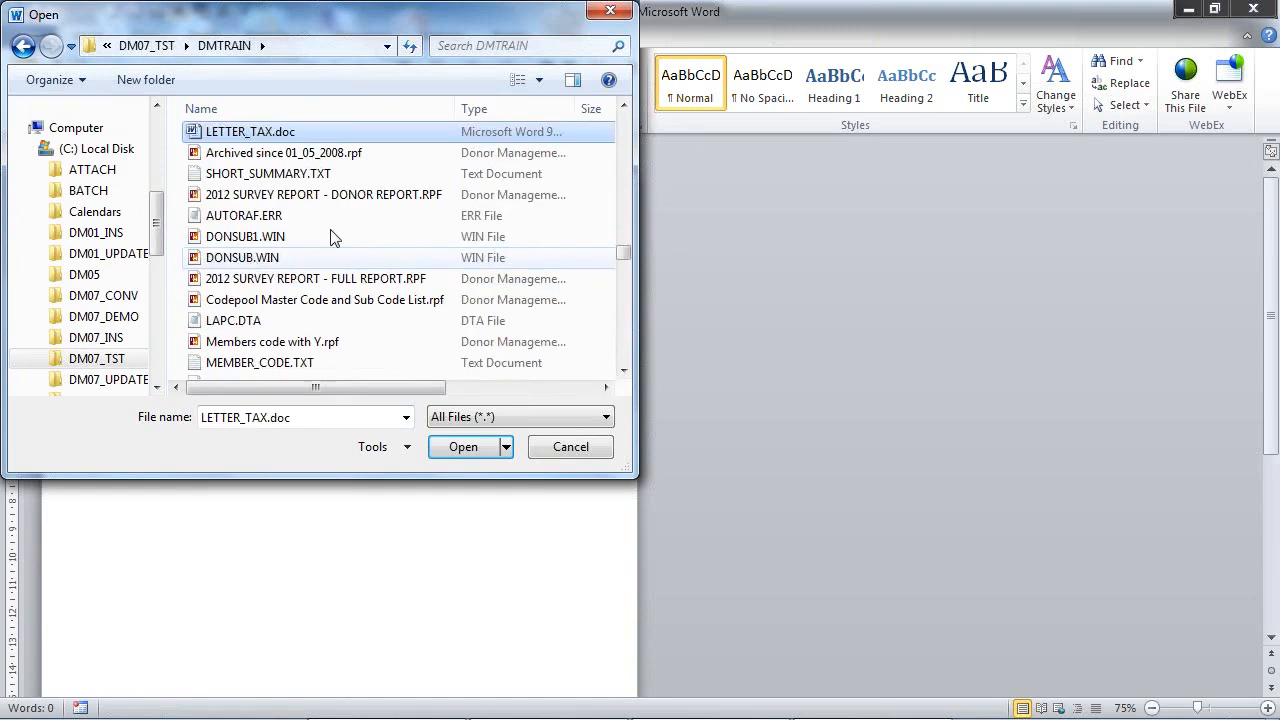
left_click(310, 102)
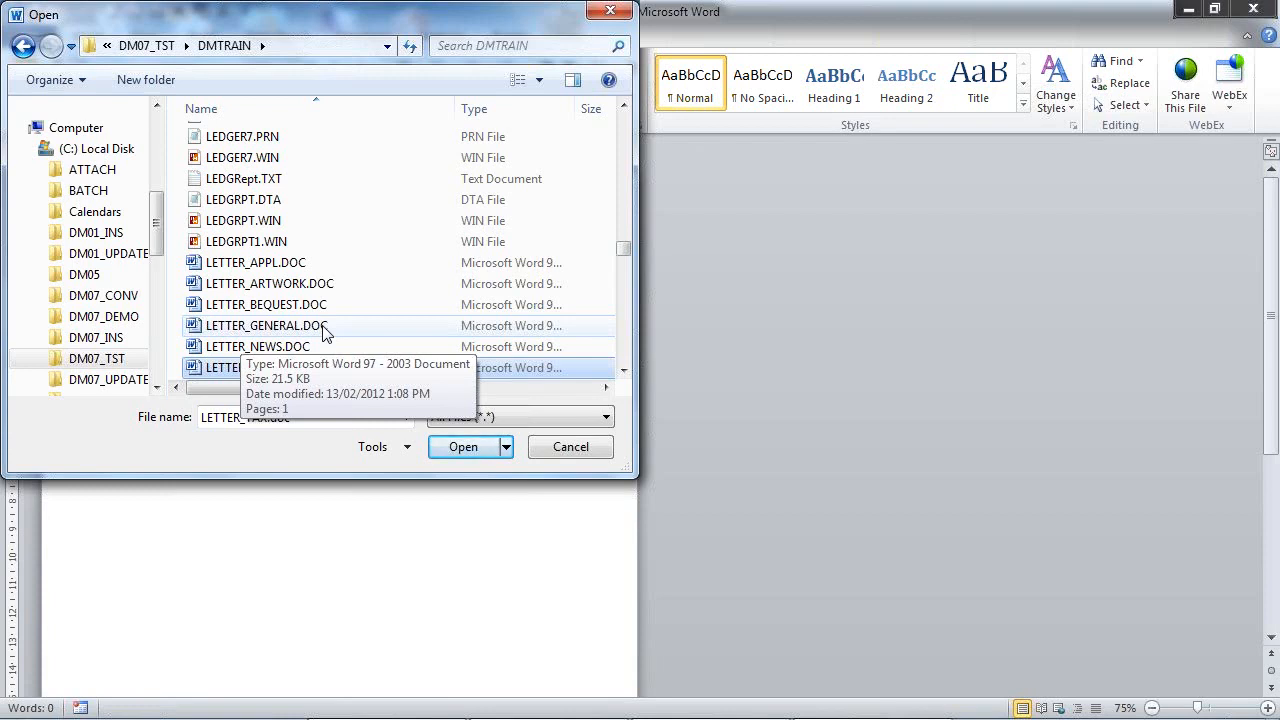
Rename LETTER_GENERAL.DOC in the DMTRAIN folder to LETTER_GEN.DOC and leave the file browser without opening a document
left_click(280, 334)
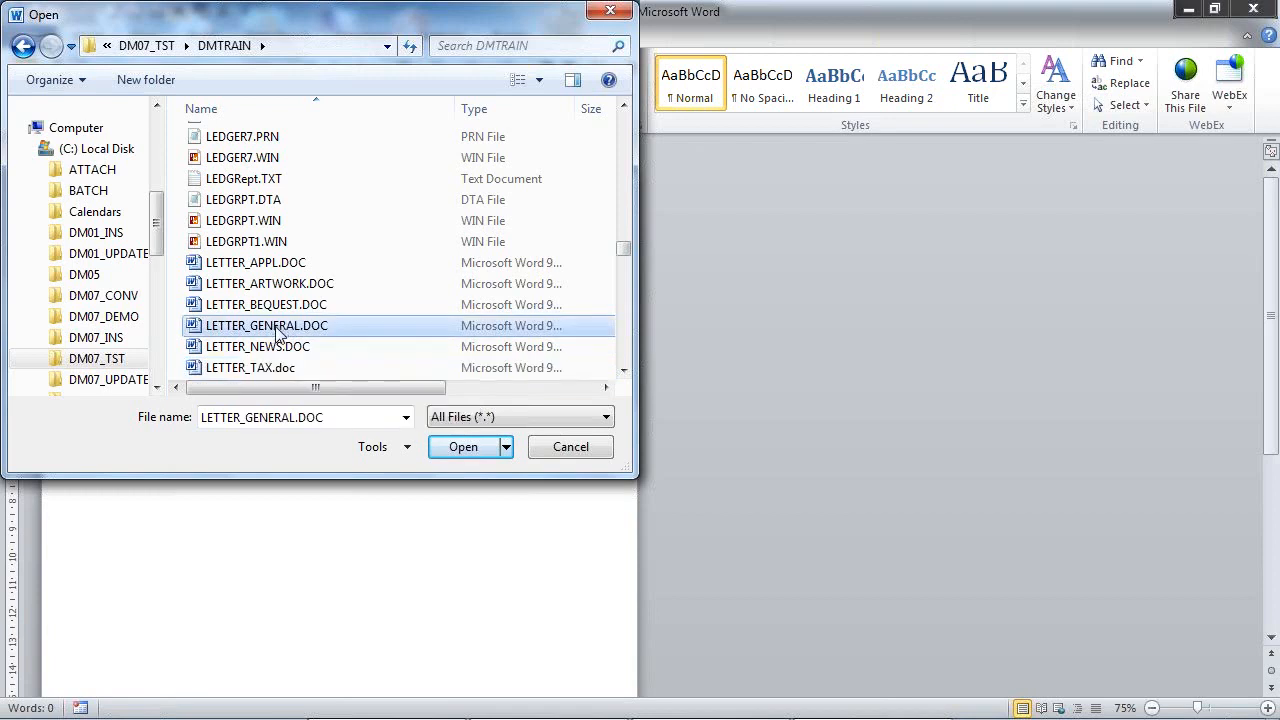
left_click(276, 327)
left_click(277, 326)
left_click_drag(277, 326, 299, 328)
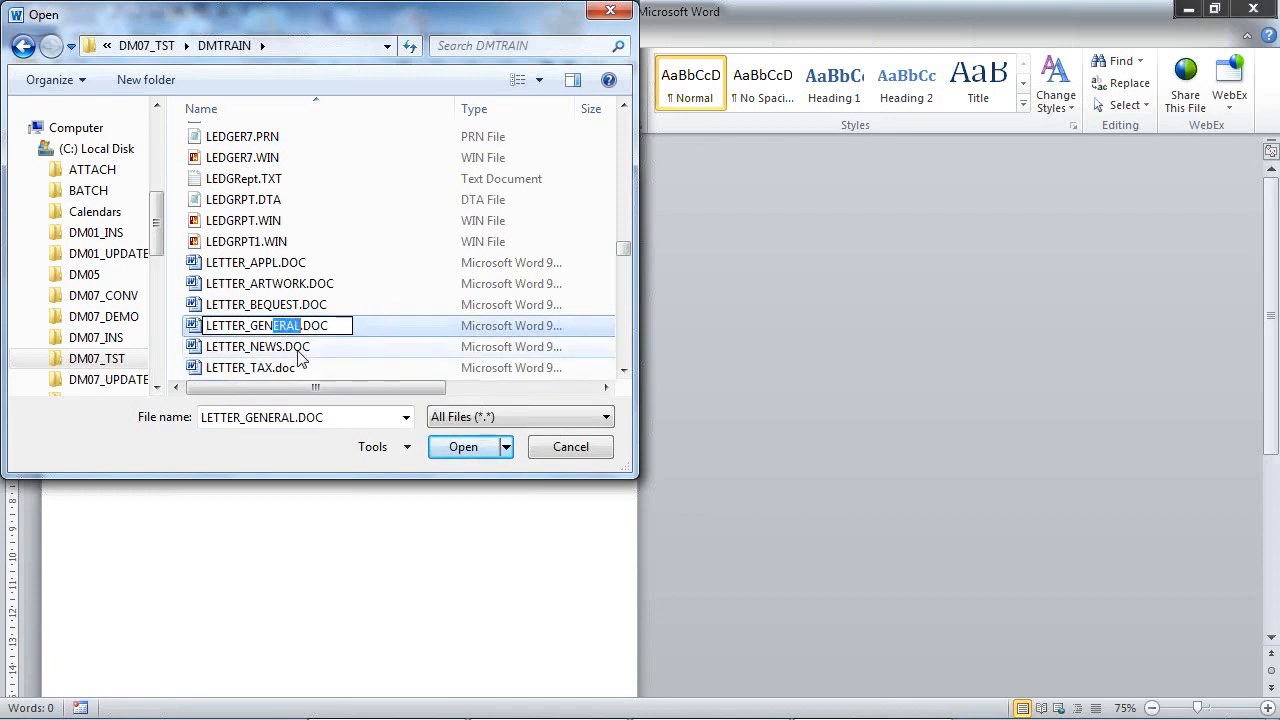
key("Delete")
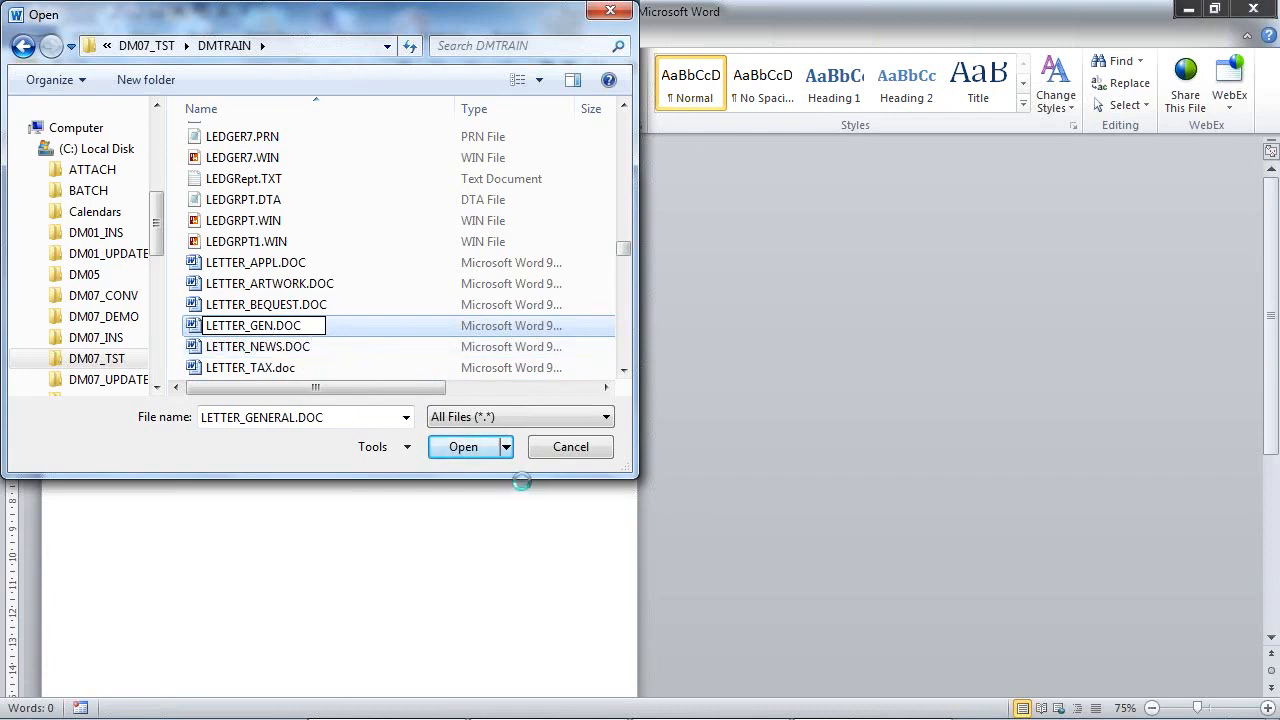
left_click(469, 454)
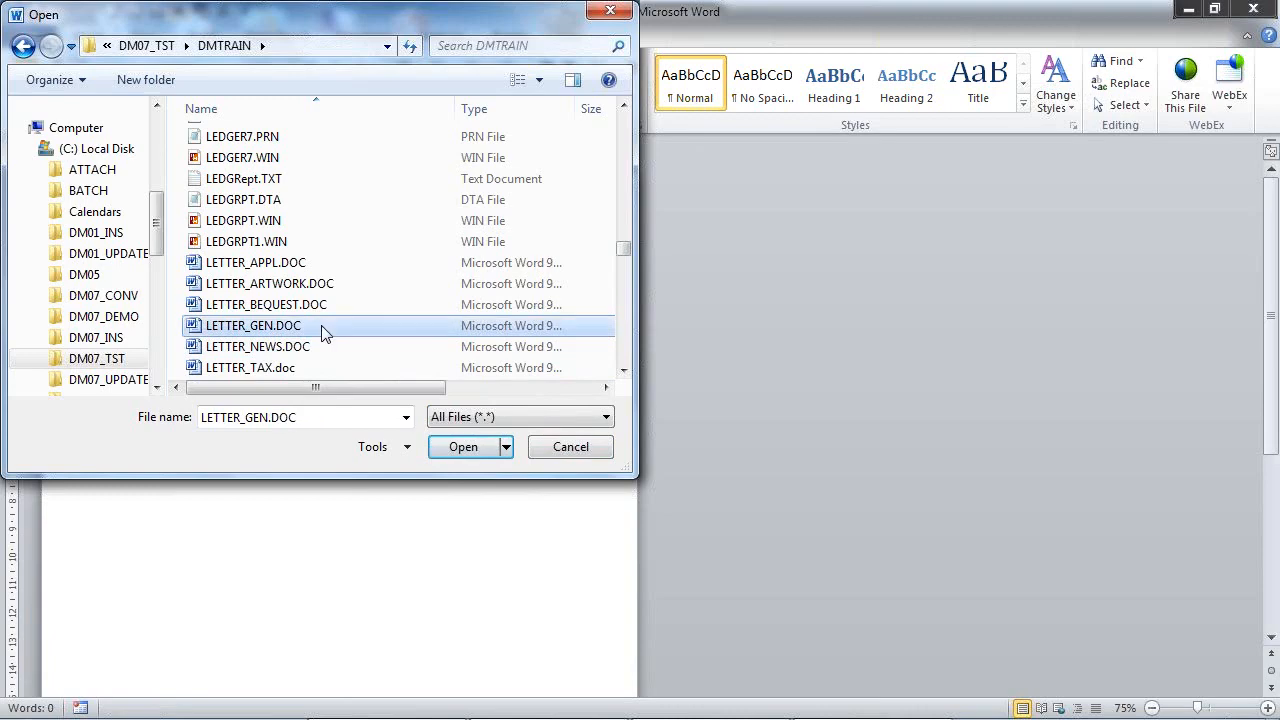
left_click(572, 452)
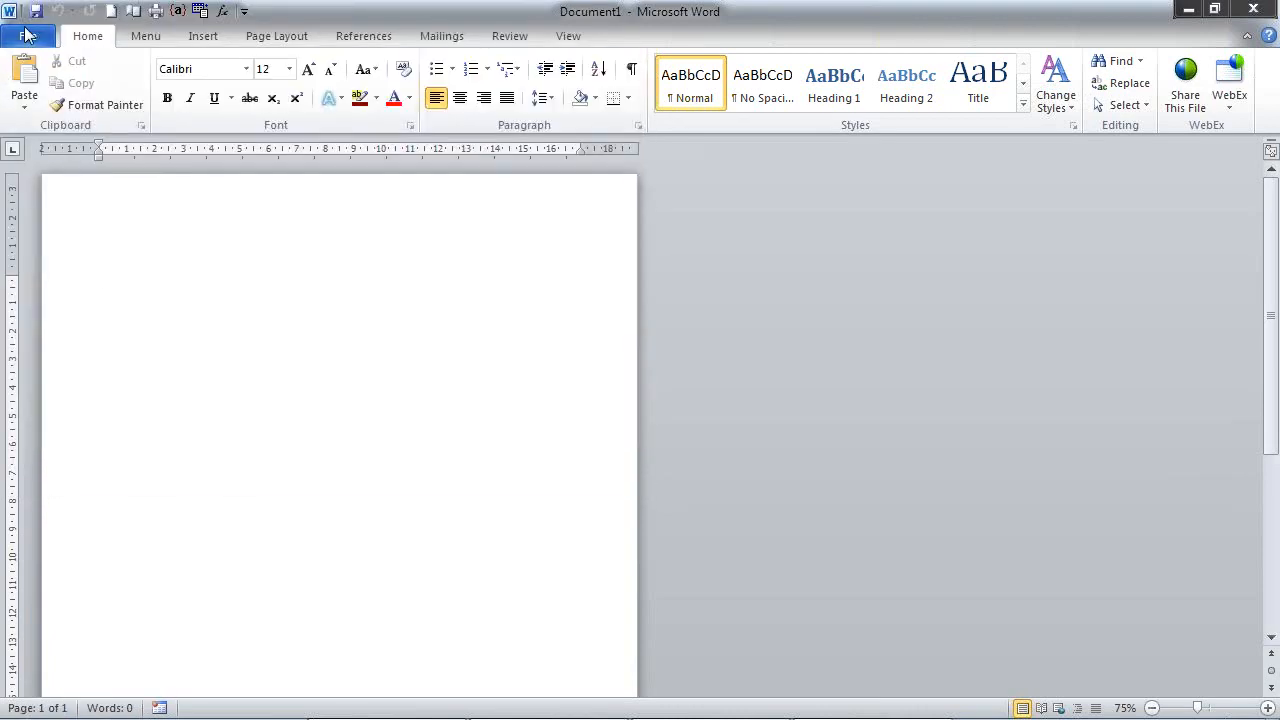
Open the recently used RECEIPT.DOC from C:\DM07_TST\DMTRAIN as read-only
left_click(27, 35)
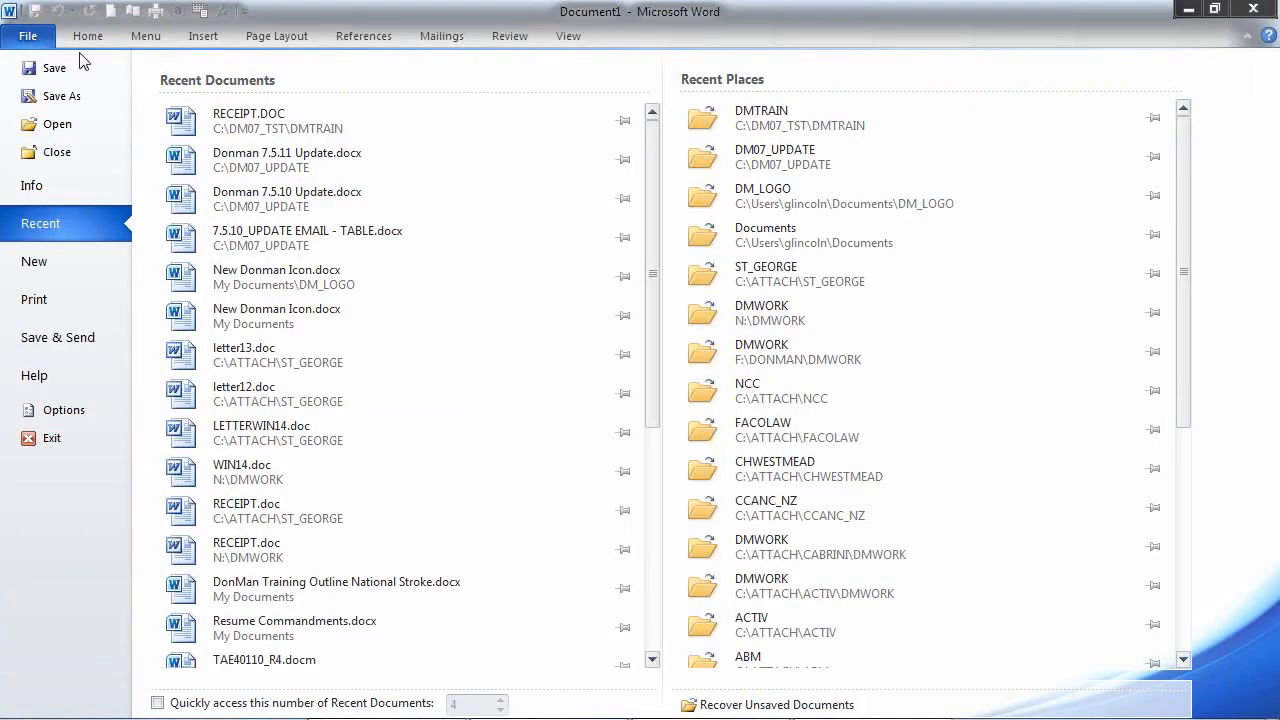
left_click(255, 110)
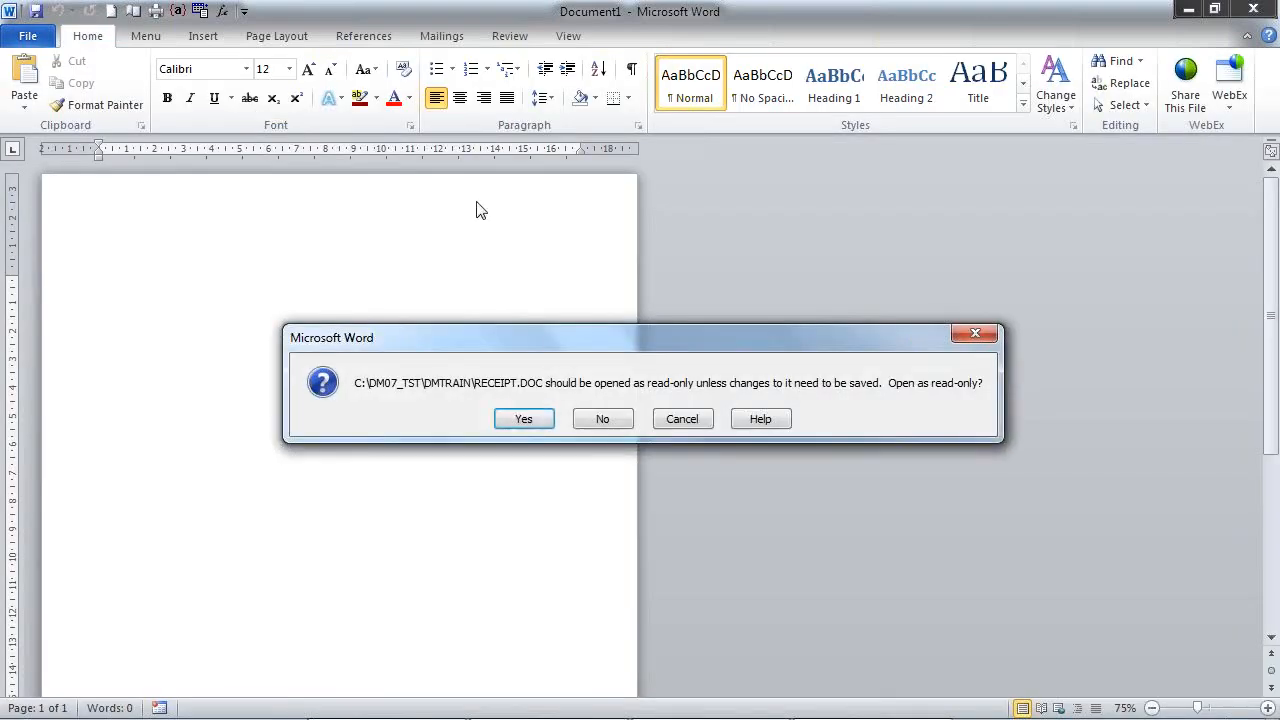
left_click(540, 420)
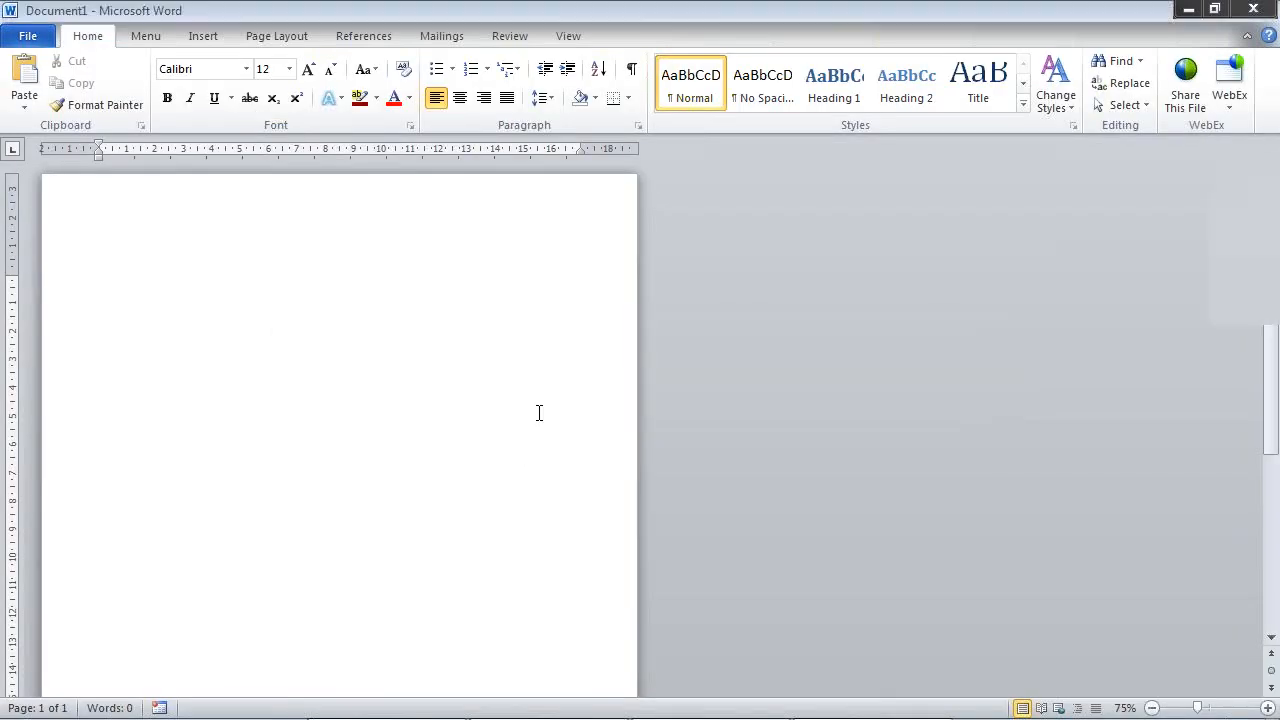
Merge all records of RECEIPT.DOC into a new document of individual letters
left_click(440, 36)
left_click(893, 108)
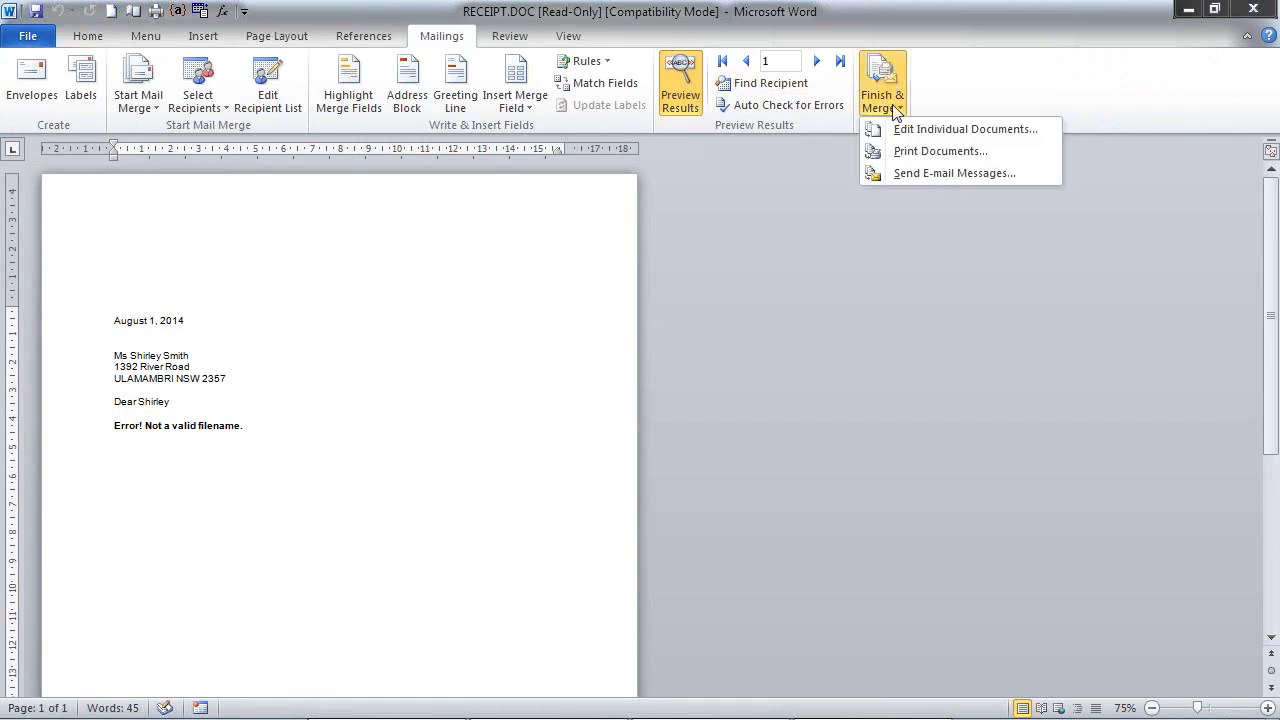
left_click(905, 129)
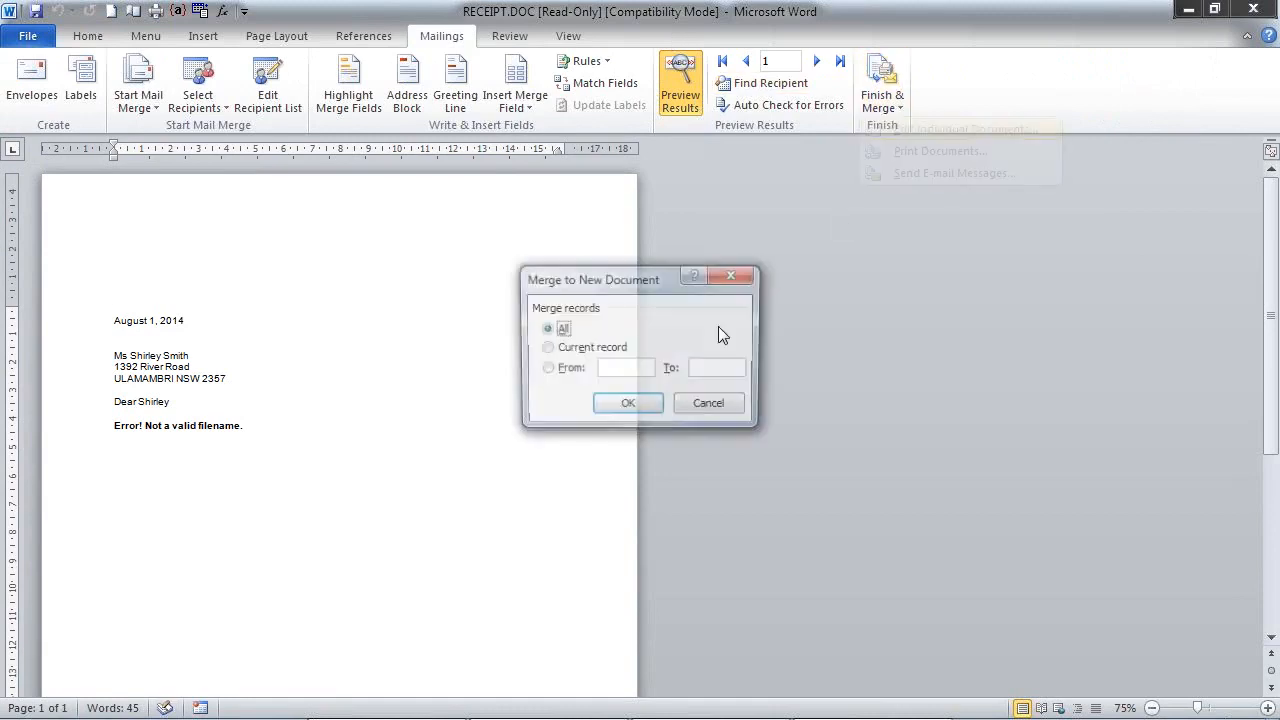
left_click(628, 406)
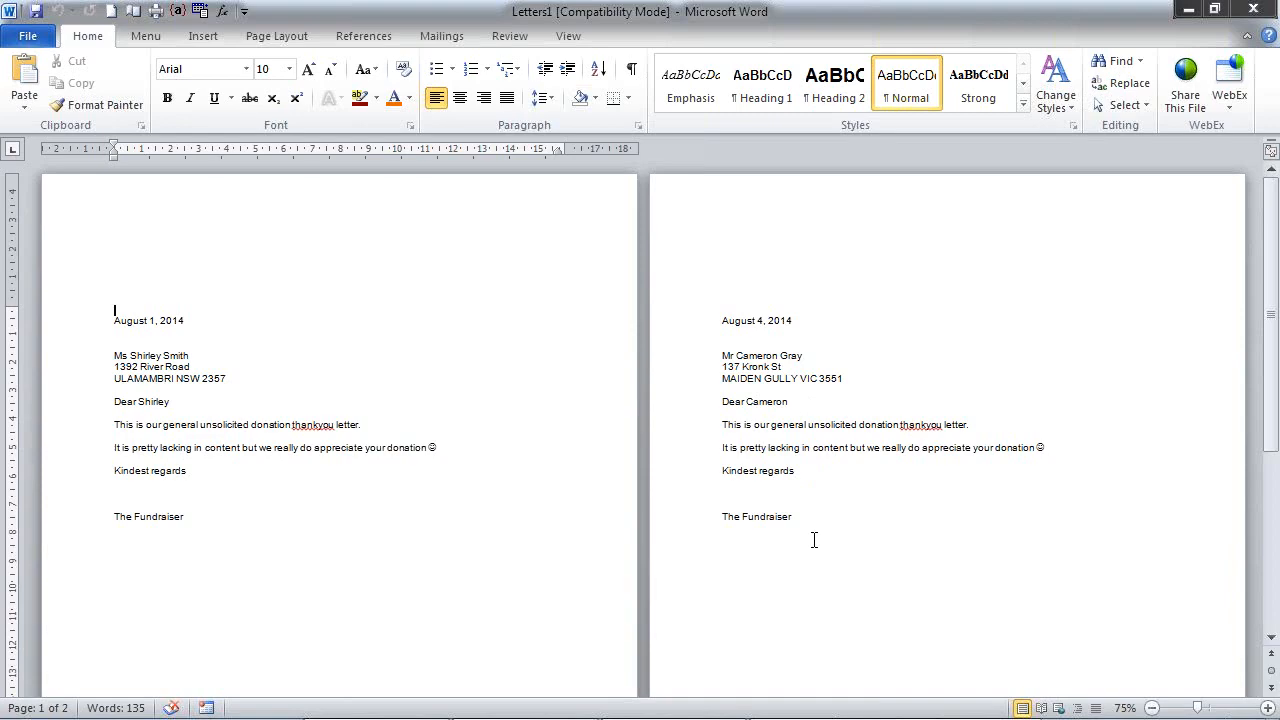
Review the thank-you text and receipt tables in the merged letters, and close them without saving
scroll(814, 540, "down", 5)
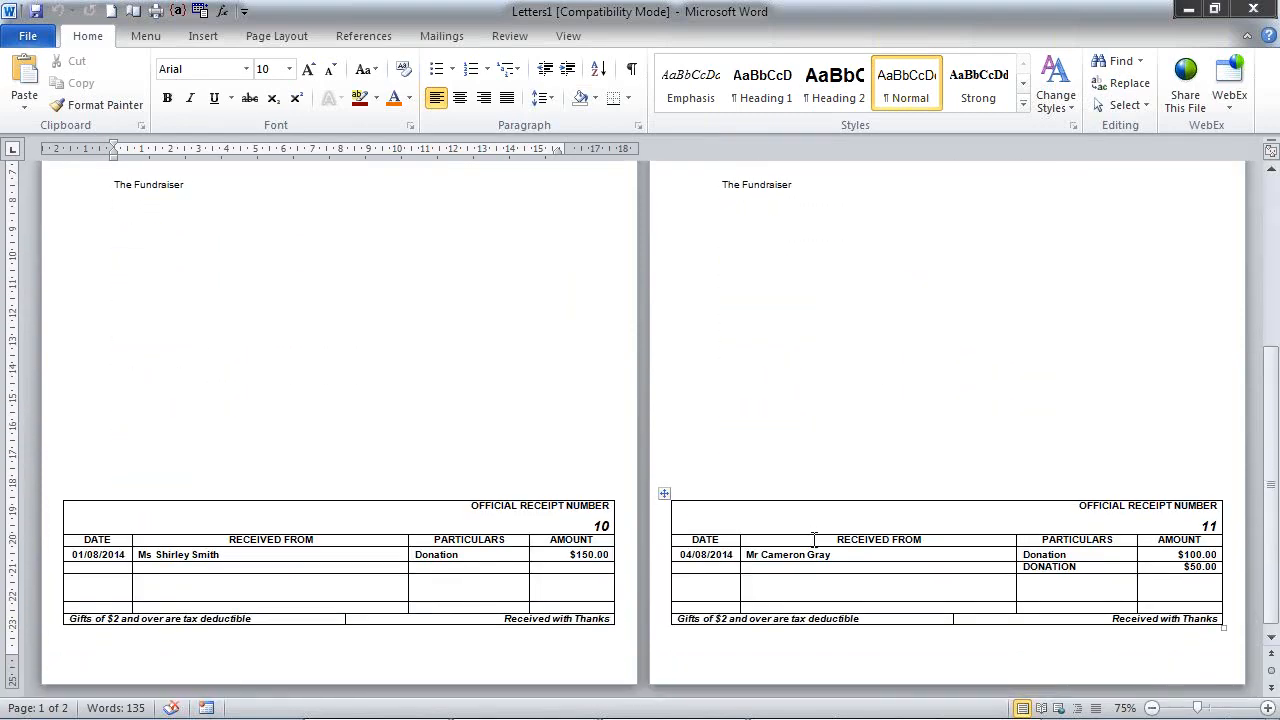
scroll(814, 540, "up", 5)
scroll(814, 540, "down", 5)
left_click(1253, 9)
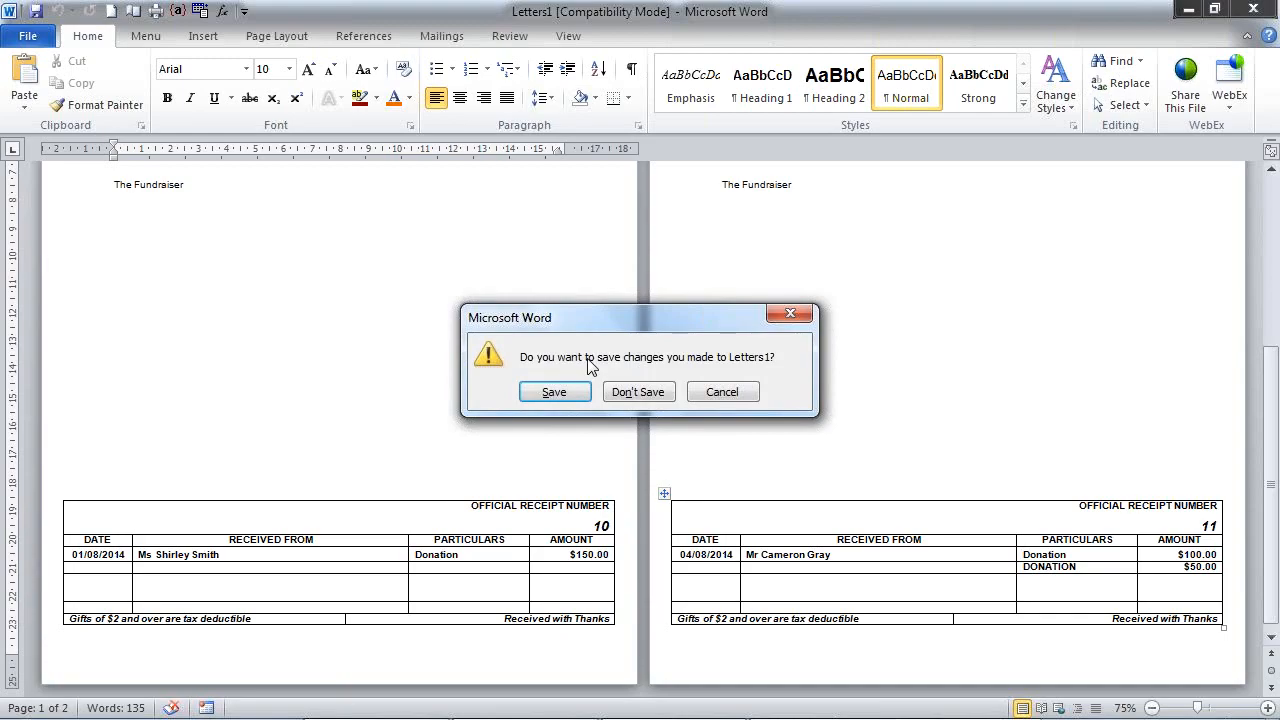
left_click(647, 392)
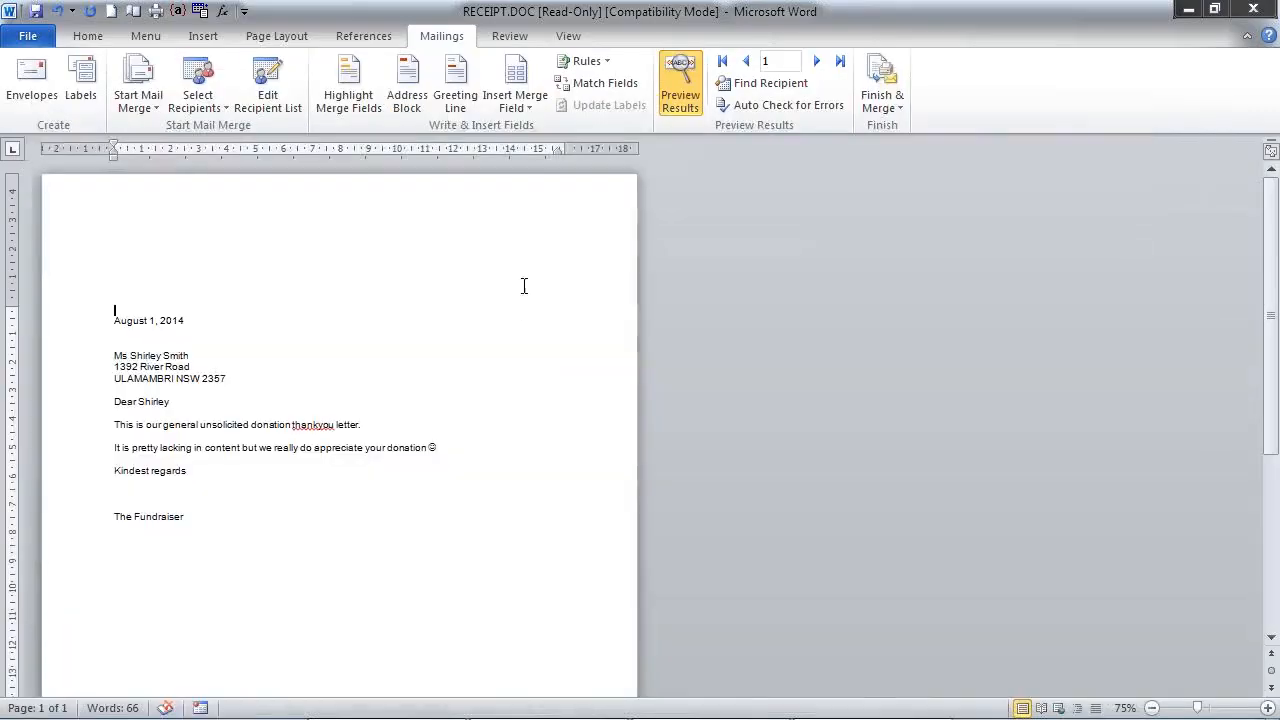
Close RECEIPT.DOC without saving changes and switch back to Donor Management in a maximised window
left_click(1255, 10)
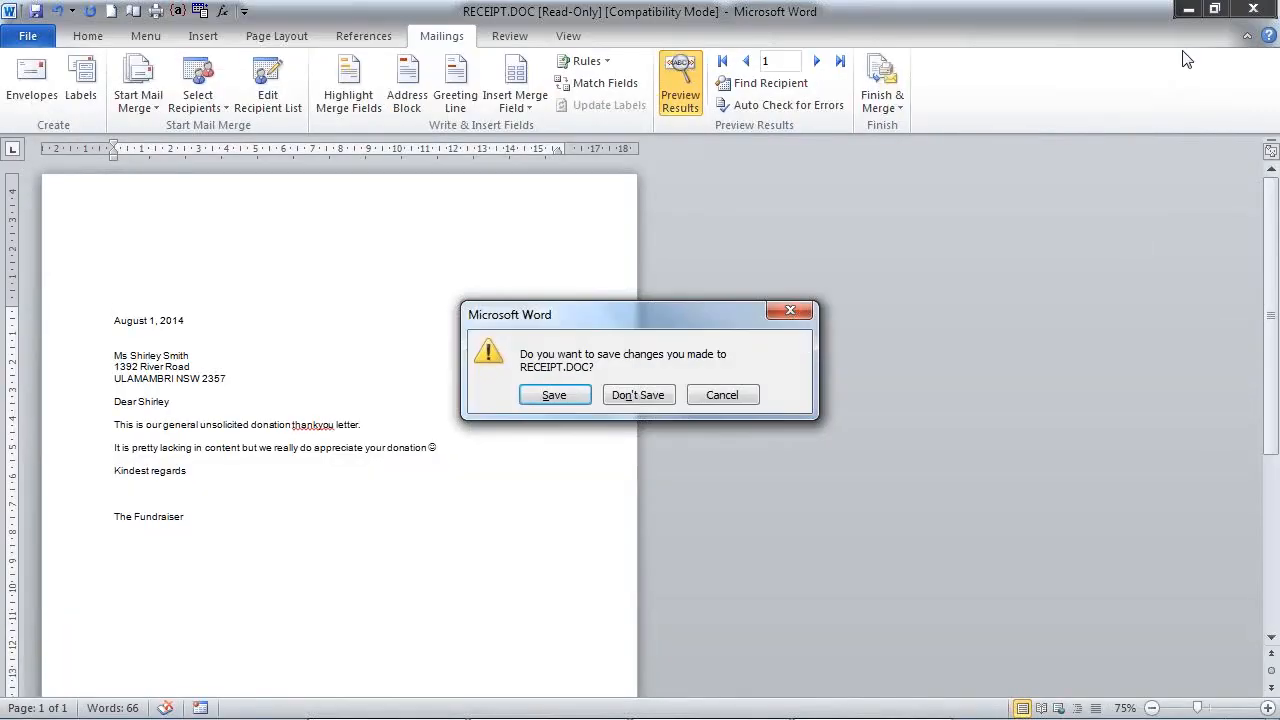
left_click(655, 396)
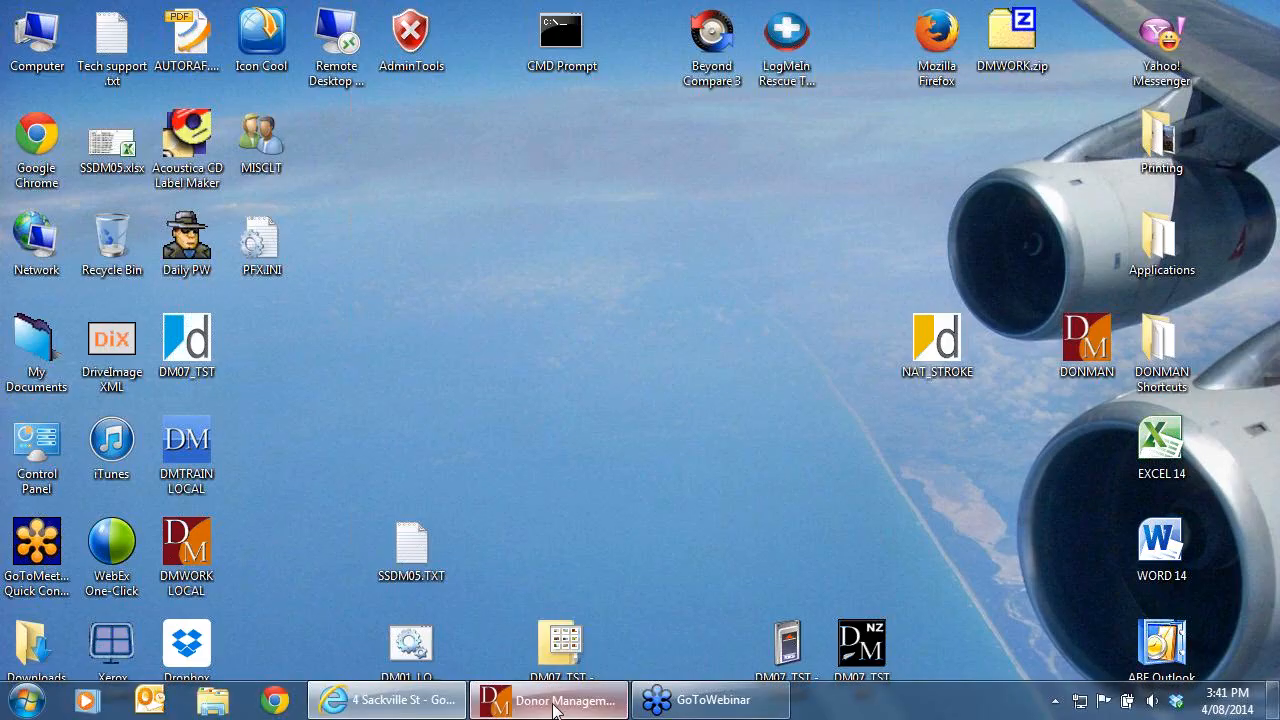
left_click(553, 705)
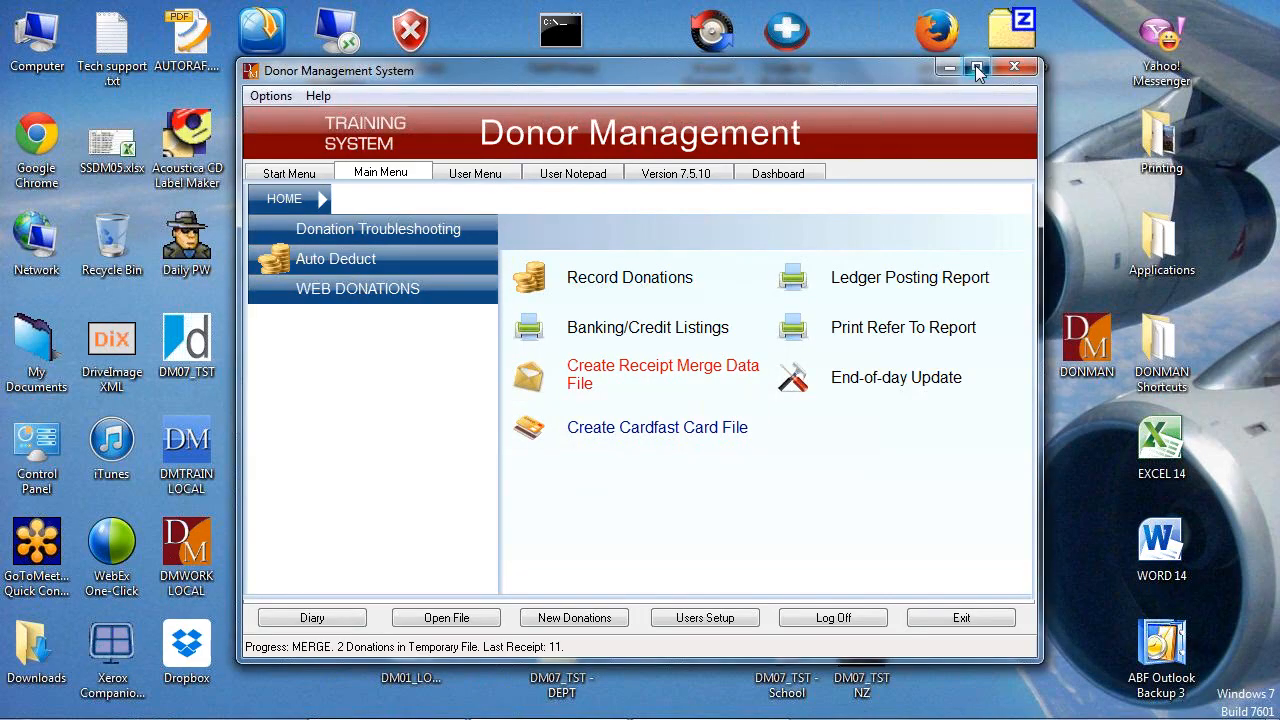
left_click(977, 68)
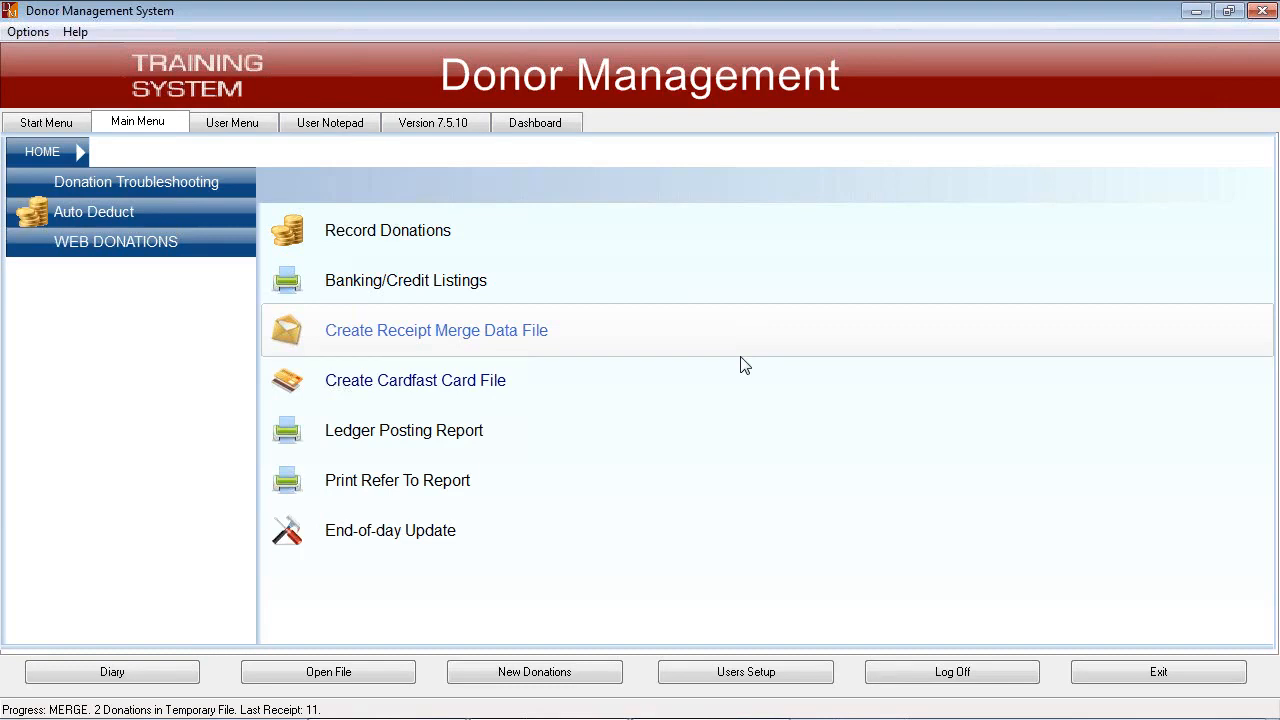
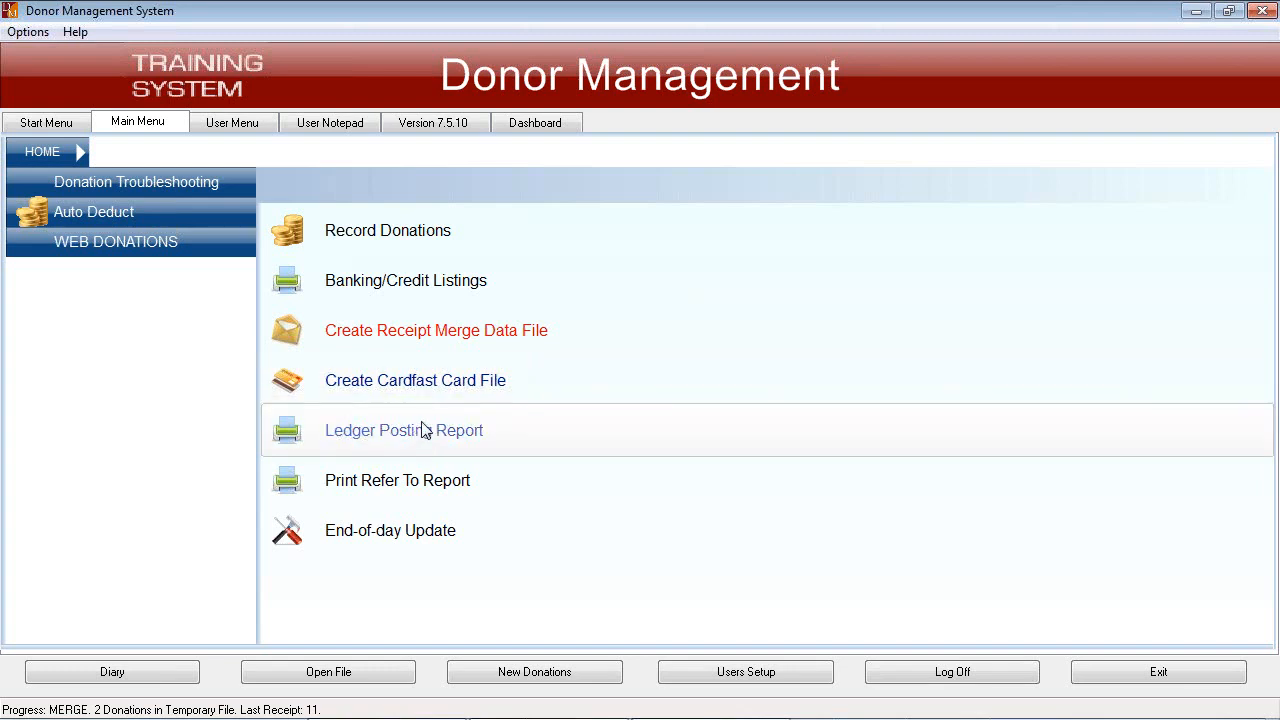
View the options for creating the CardFAST card file and close the program without exporting
left_click(409, 389)
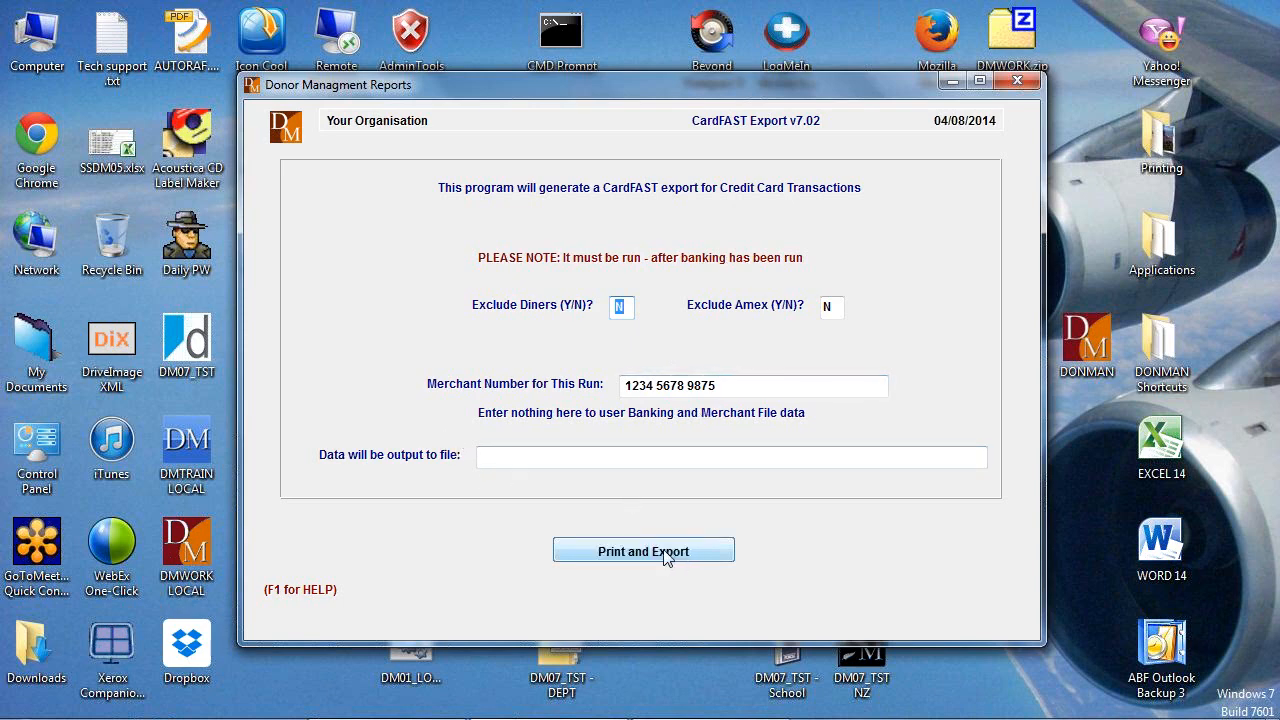
left_click(1022, 78)
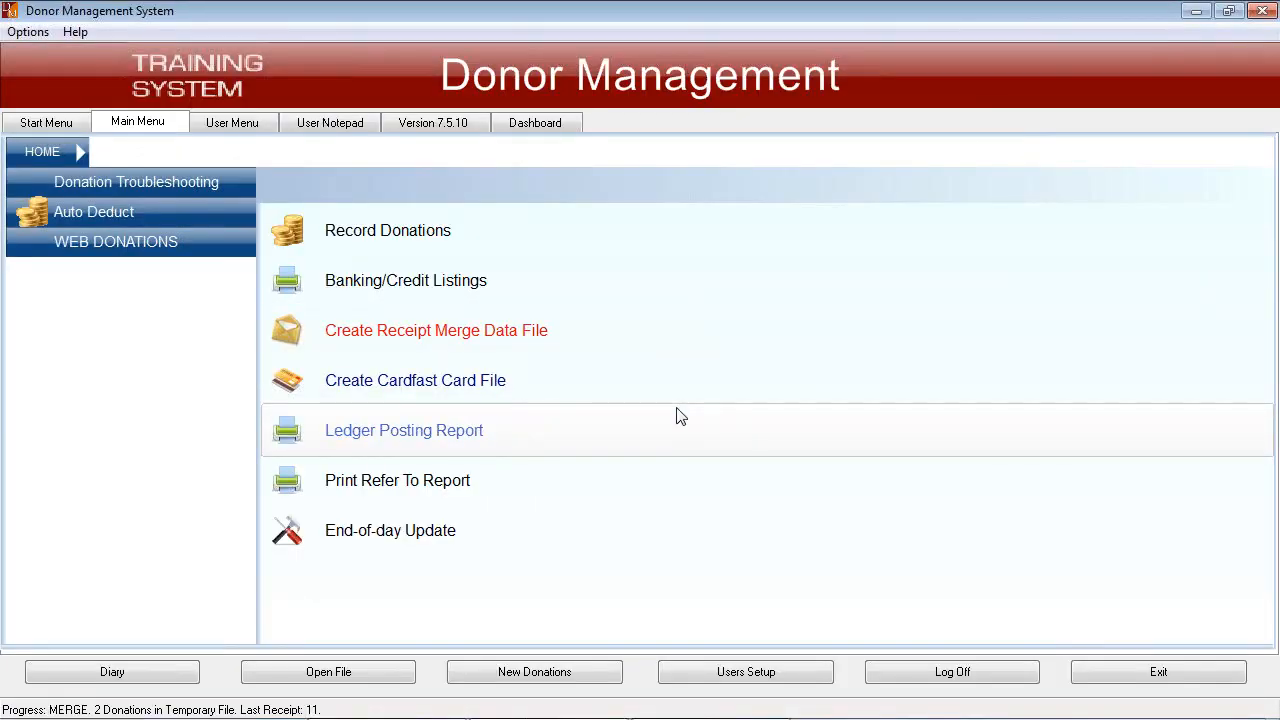
Run the Ledger Posting Report with 1 copy as a print preview, and exit the report
left_click(412, 434)
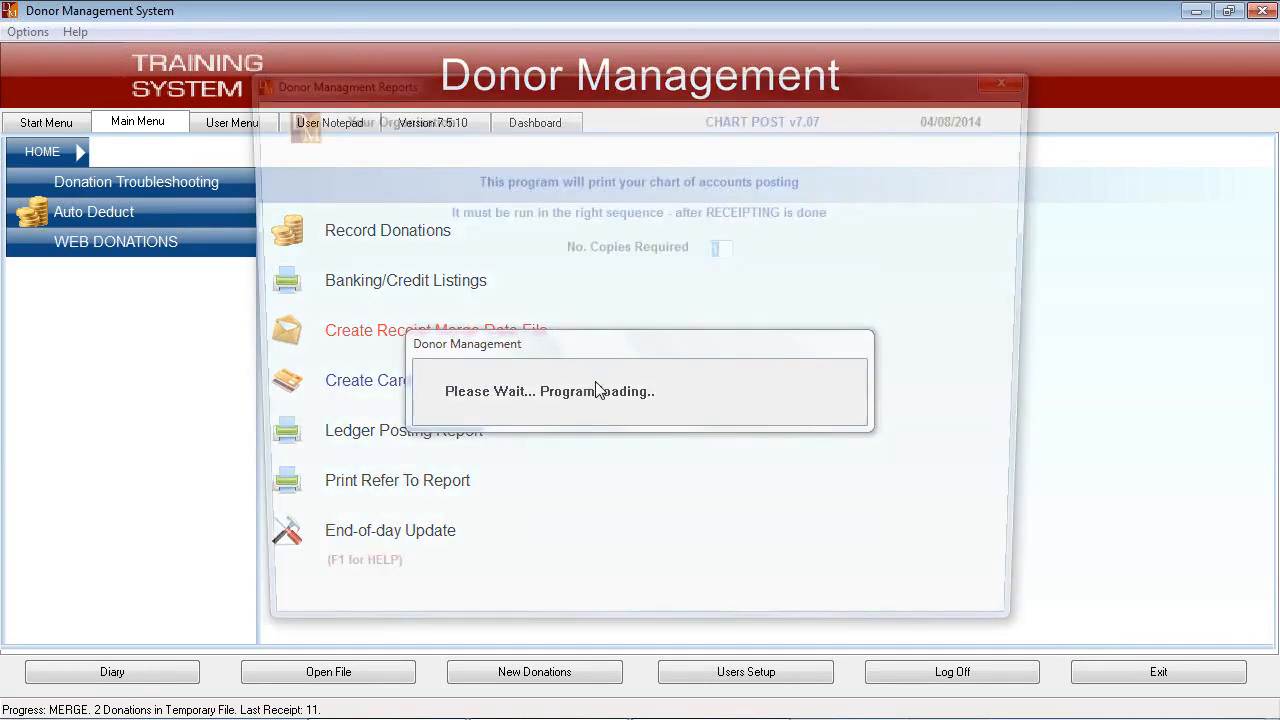
key("Return")
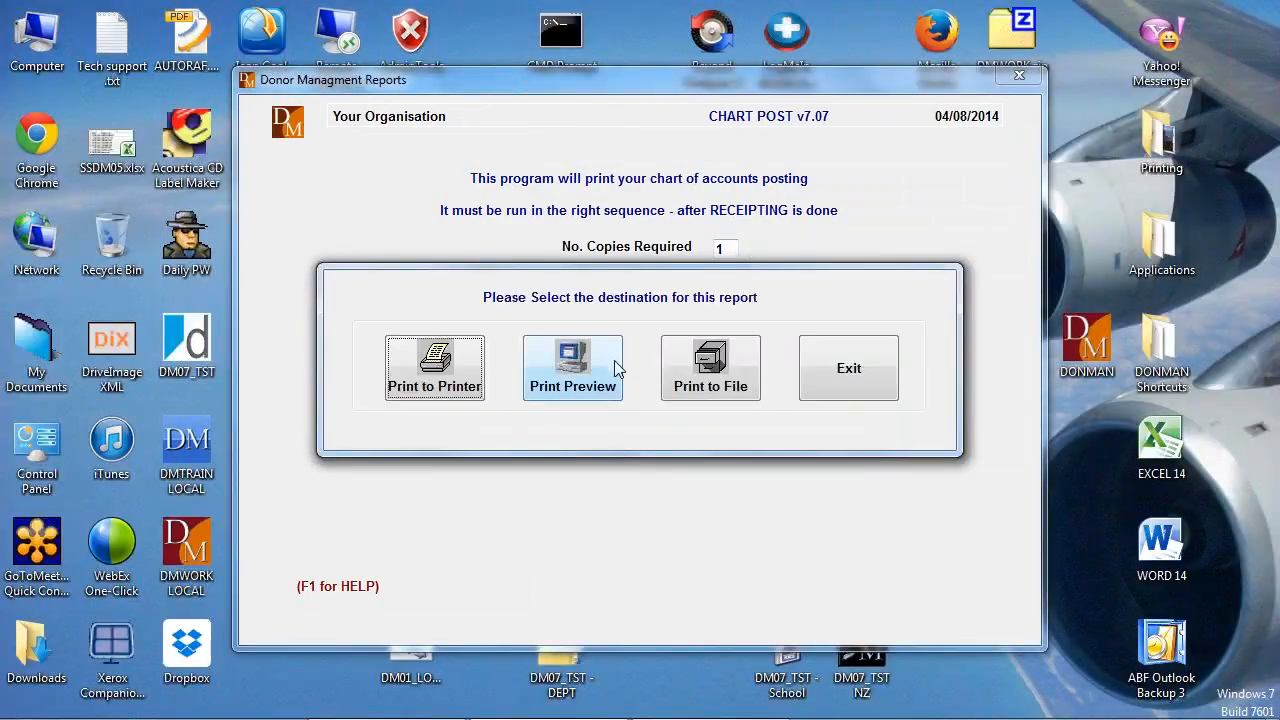
left_click(614, 365)
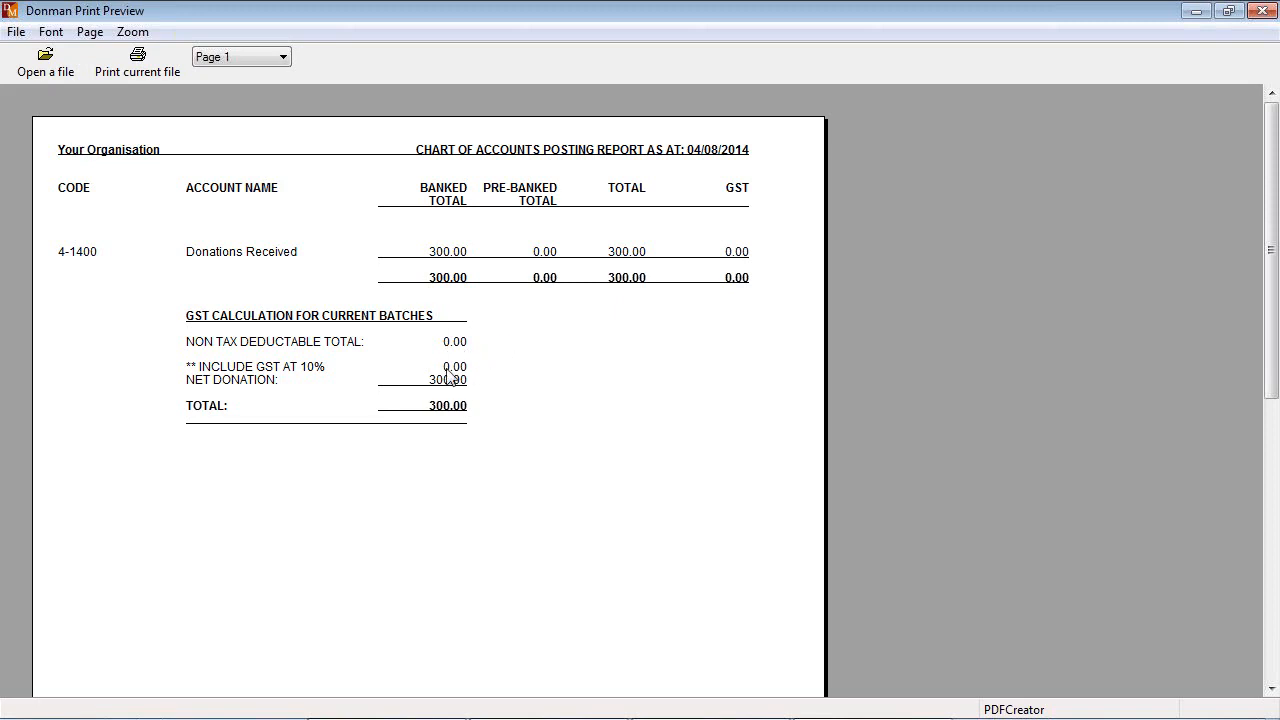
left_click(1262, 10)
left_click(855, 369)
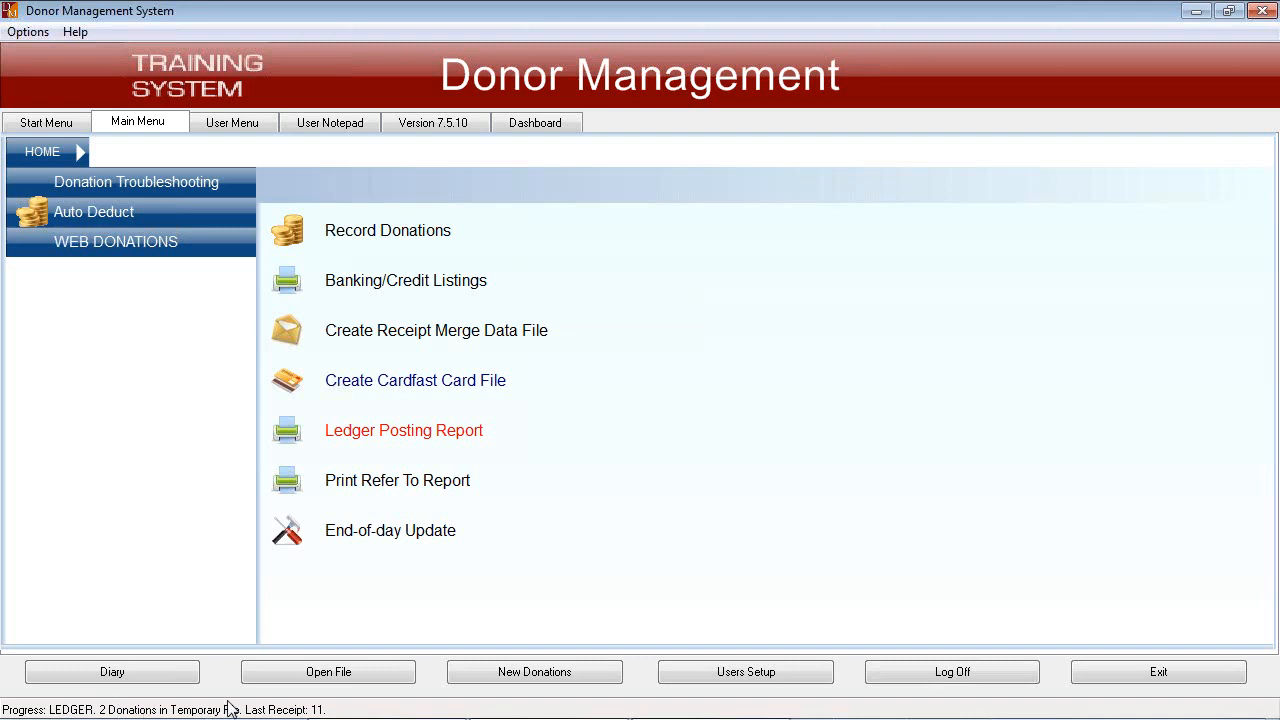
Run the End-of-day Update with its default settings and send the update report to the printer
left_click(407, 538)
left_click(620, 466)
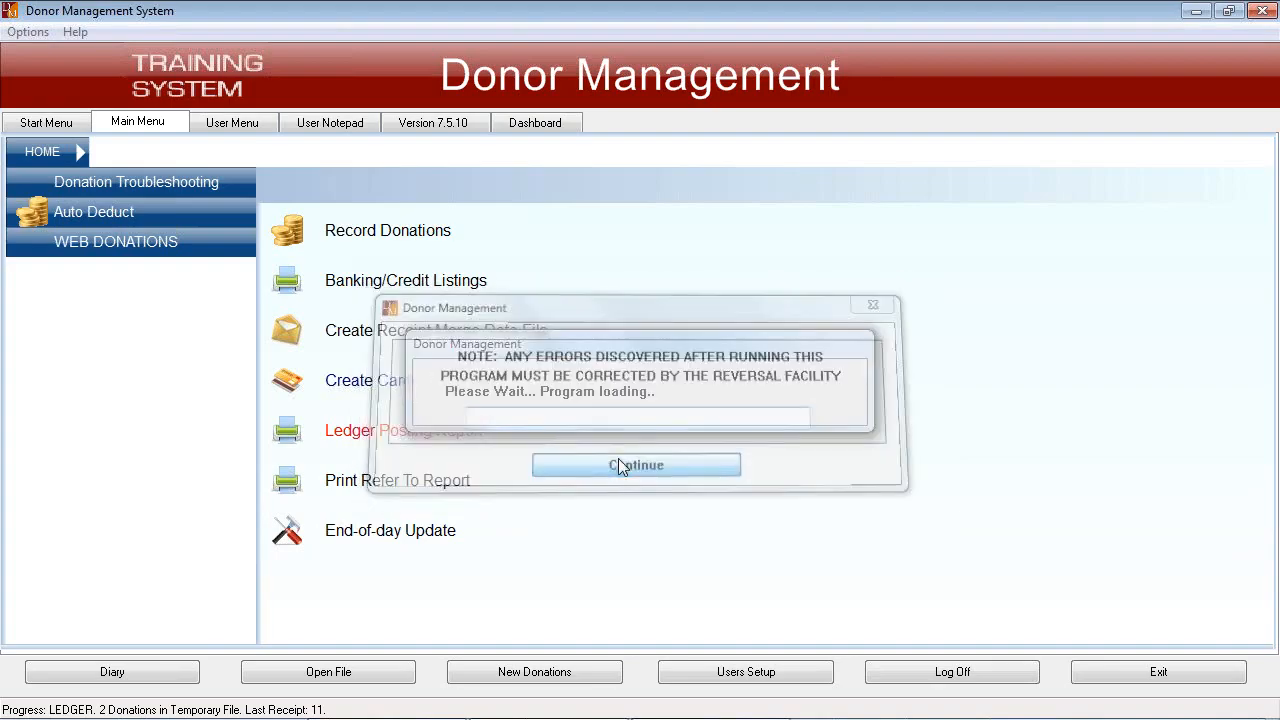
key("Return")
key("Return")
key("Return")
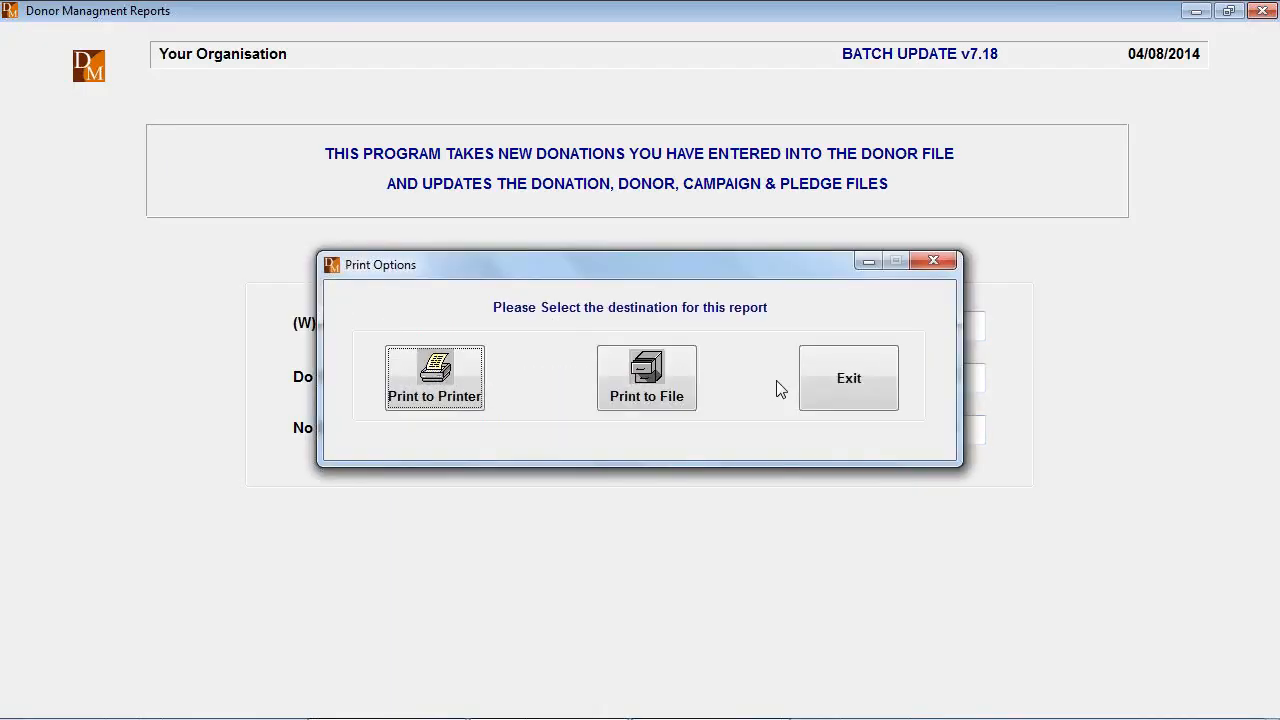
left_click(447, 385)
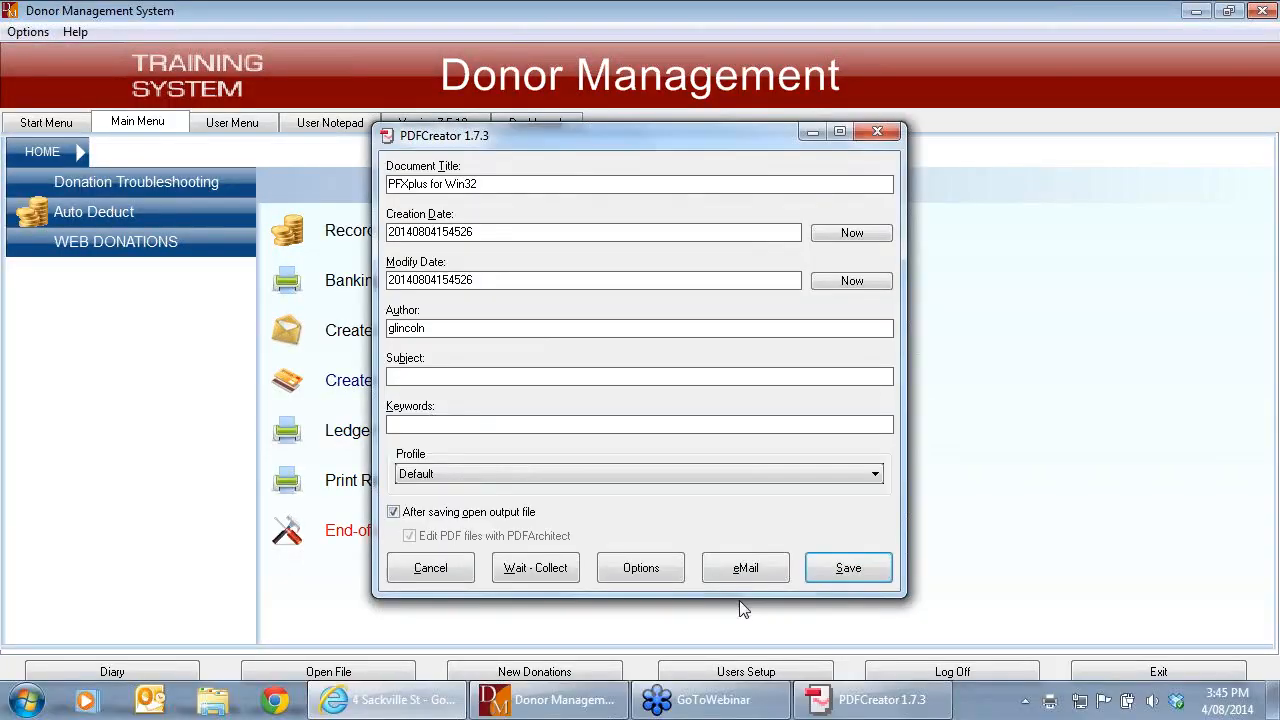
Save the update report to the Desktop as PFXplus for Win32.pdf, and close the PDF once it opens
left_click(863, 568)
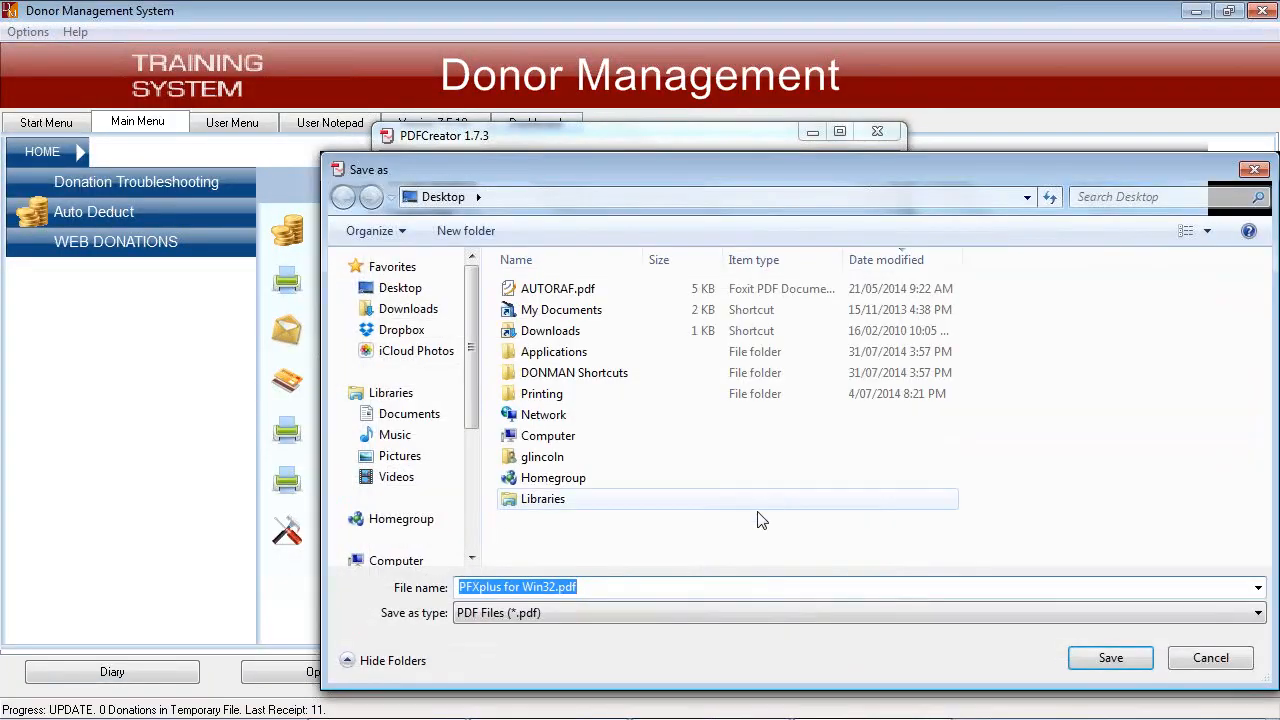
left_click(1111, 659)
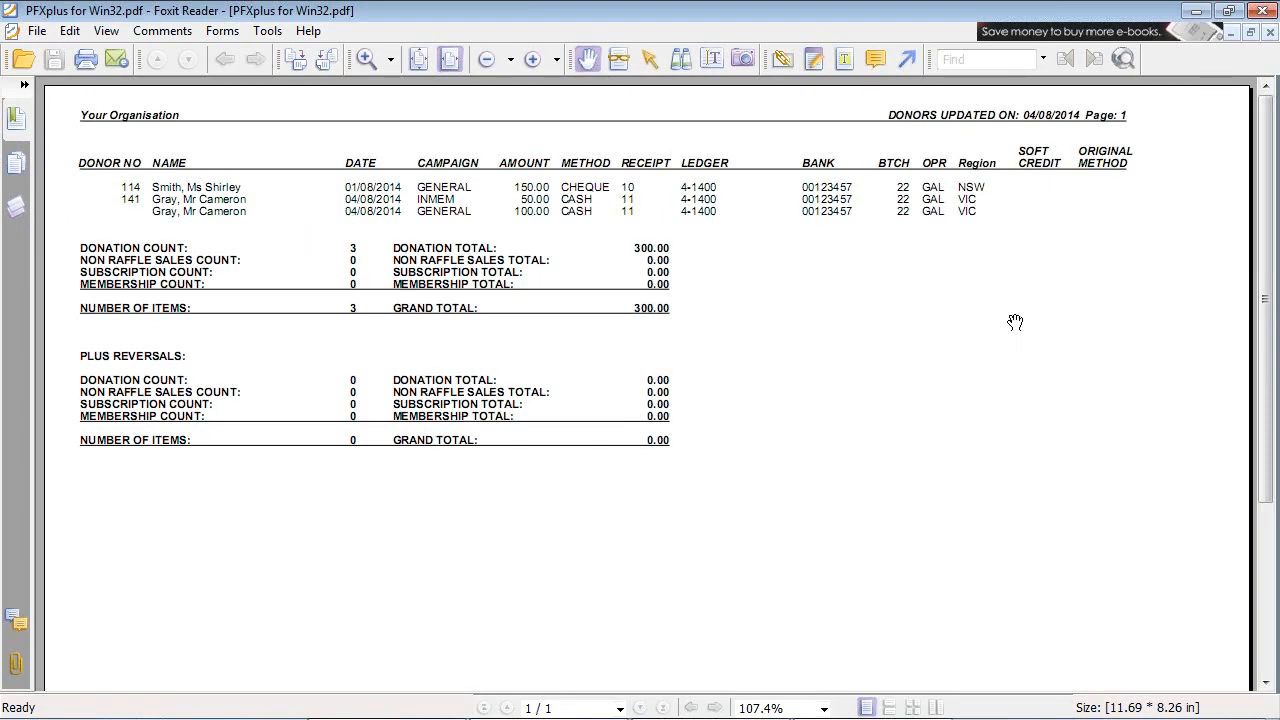
left_click(1262, 10)
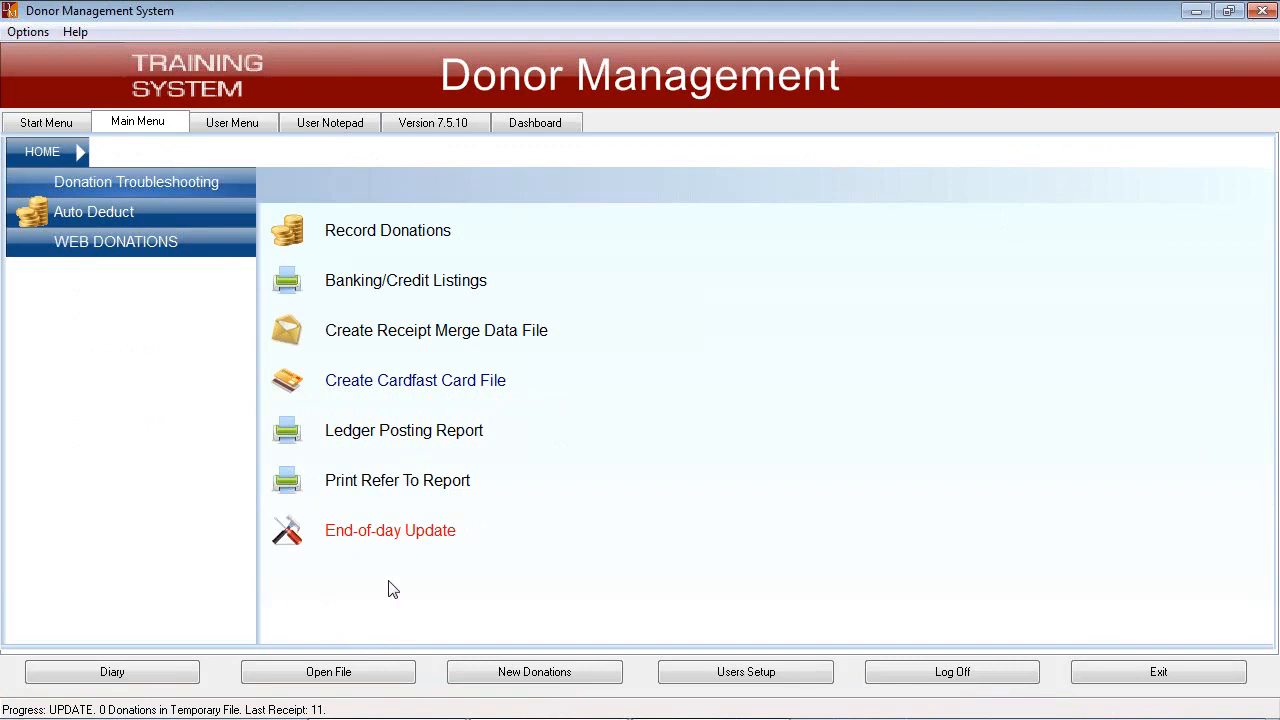